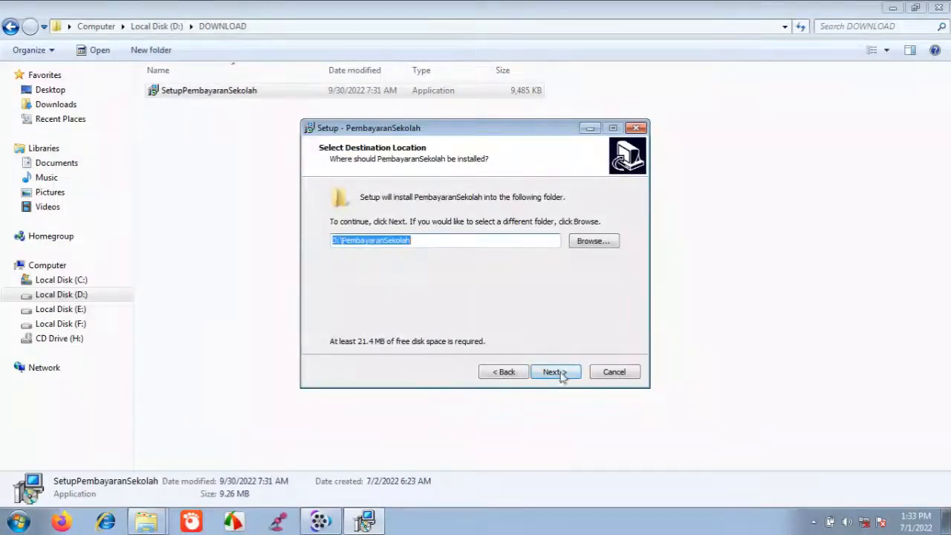
Install PembayaranSekolah into D:\PembayaranSekolah with a desktop icon and launch it when setup finishes
{"action": "left_click", "coordinate": [556, 372]}
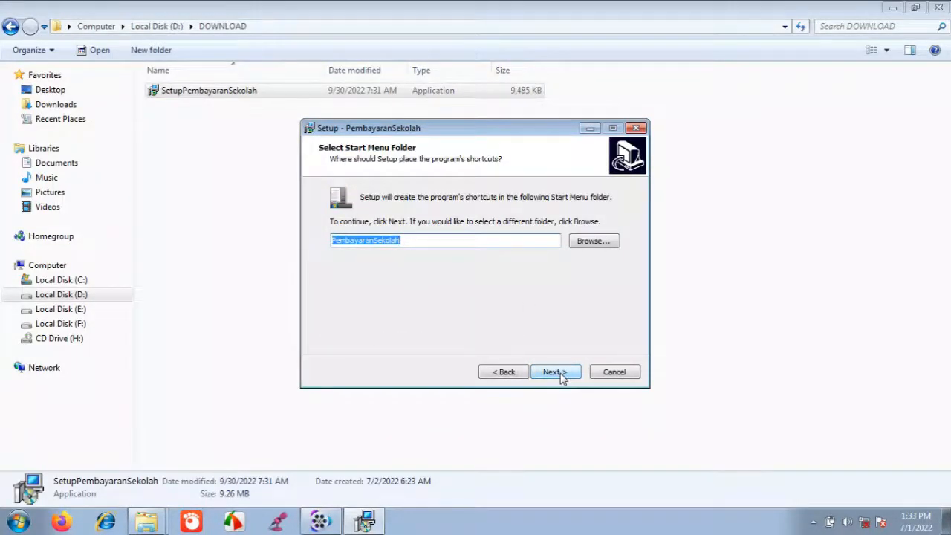
{"action": "left_click", "coordinate": [561, 376]}
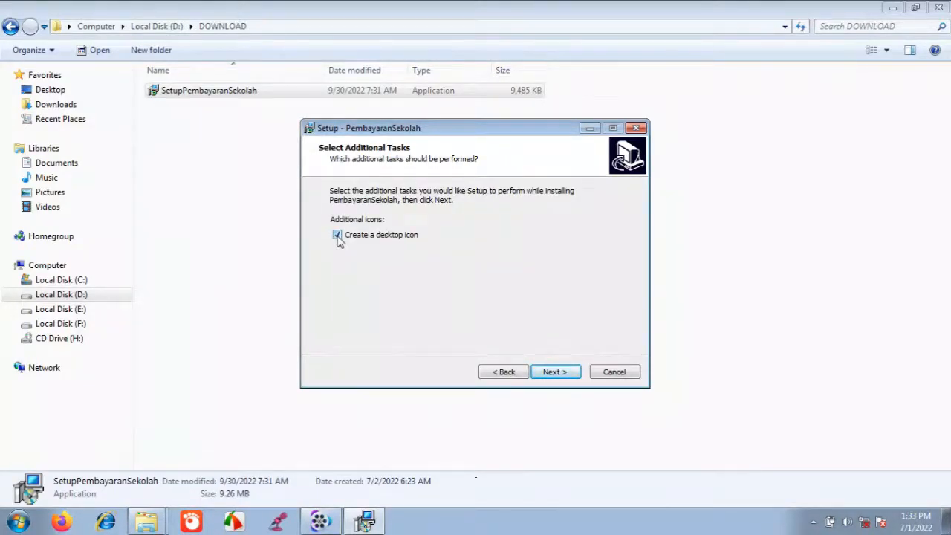
{"action": "left_click", "coordinate": [556, 376]}
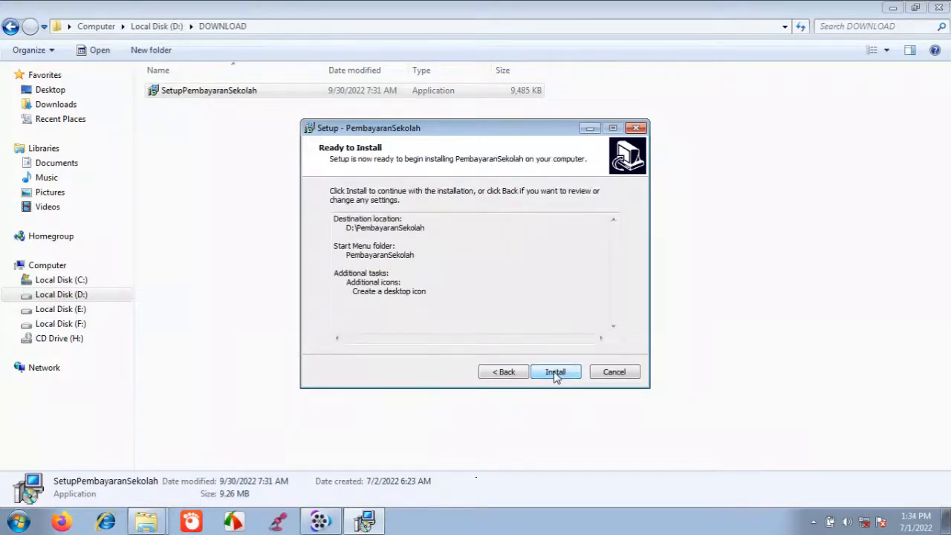
{"action": "left_click", "coordinate": [556, 376]}
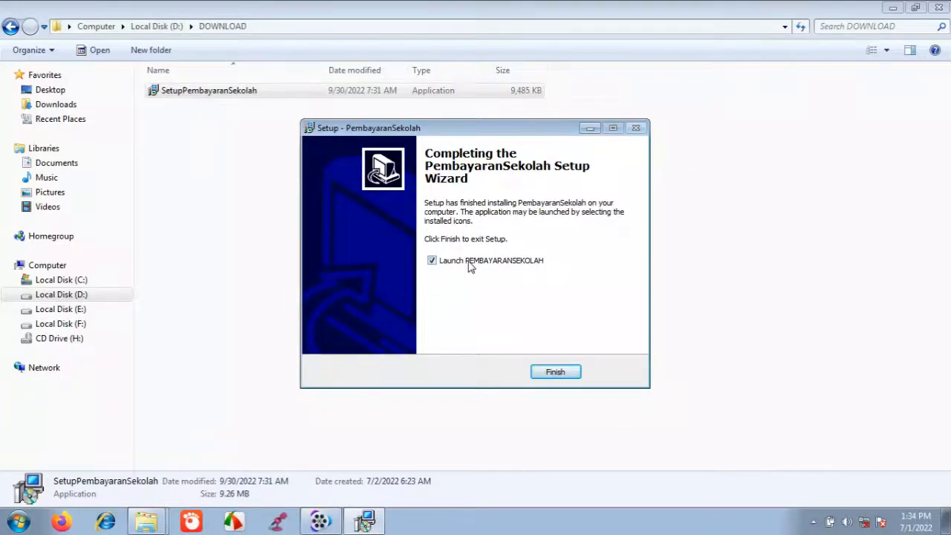
{"action": "left_click", "coordinate": [555, 374]}
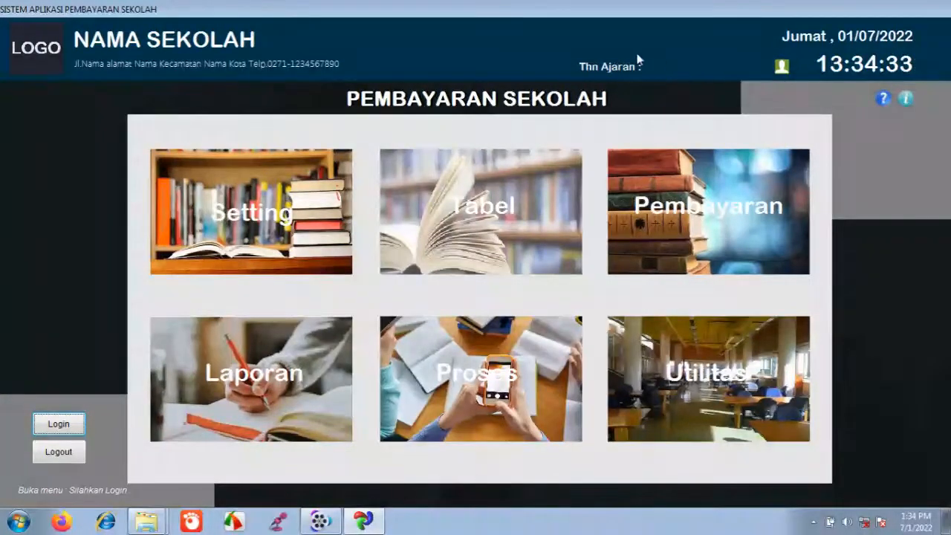
Read the BANTUAN help text on requirements and setup stages, then close it
{"action": "left_click", "coordinate": [884, 99]}
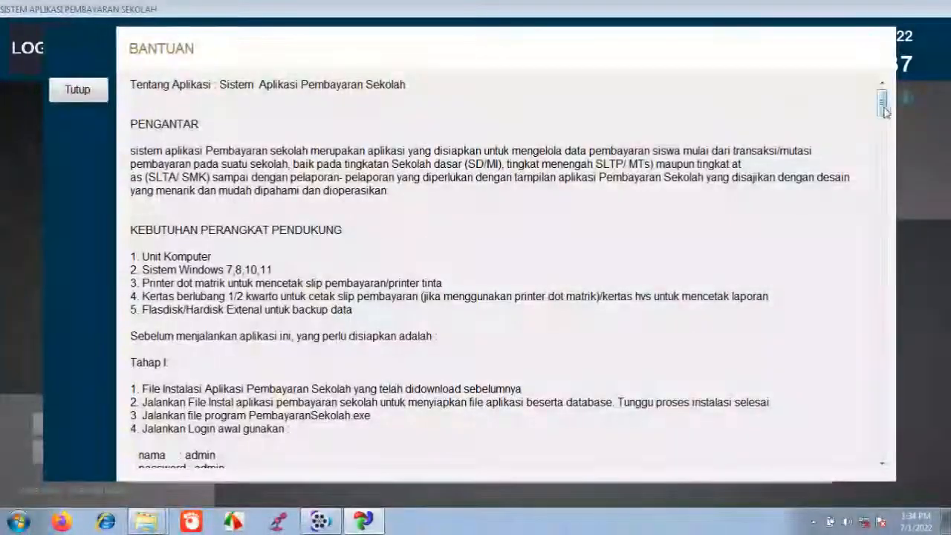
{"action": "mouse_move", "coordinate": [882, 102]}
{"action": "left_mouse_down"}
{"action": "mouse_move", "coordinate": [886, 131]}
{"action": "mouse_move", "coordinate": [882, 99]}
{"action": "left_mouse_up"}
{"action": "left_click", "coordinate": [97, 95]}
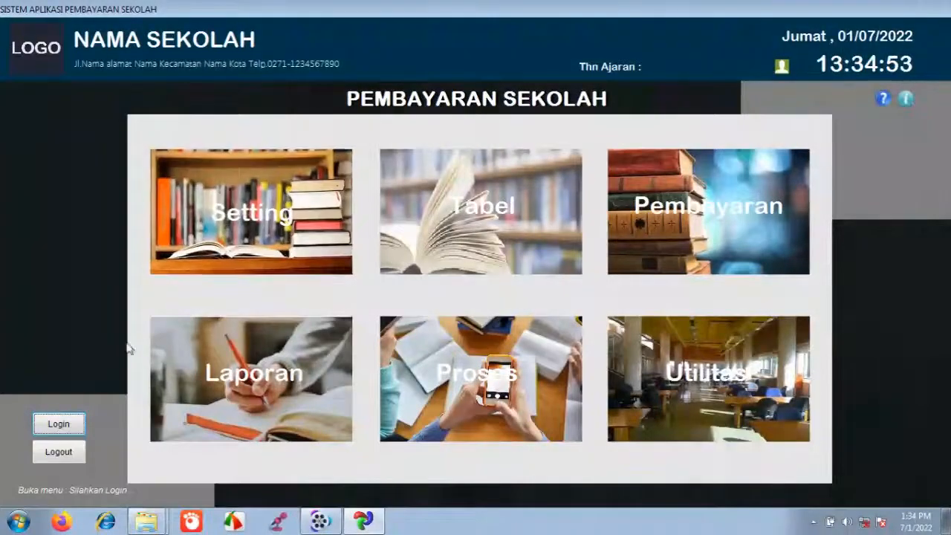
Log in with the administrator name and password and dismiss the confirmation message
{"action": "left_click", "coordinate": [60, 424]}
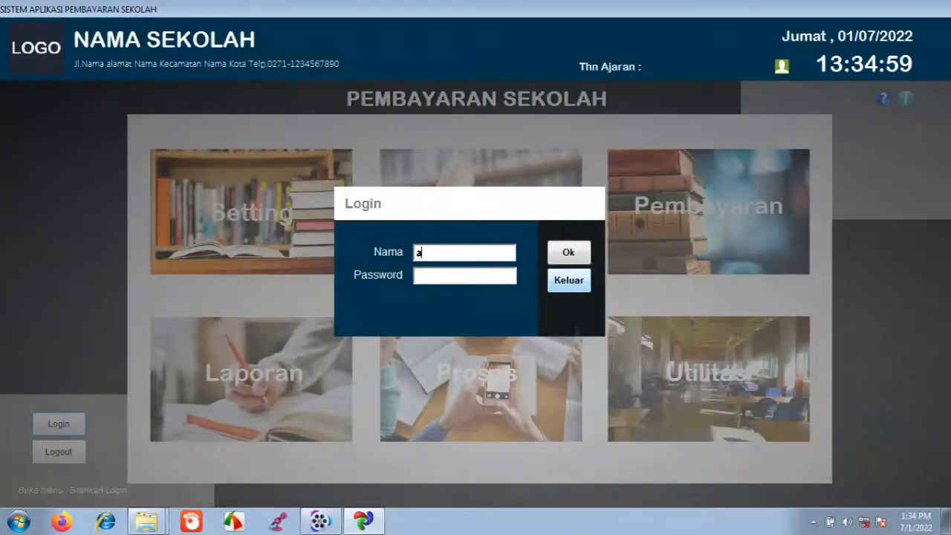
{"action": "key", "text": "Tab"}
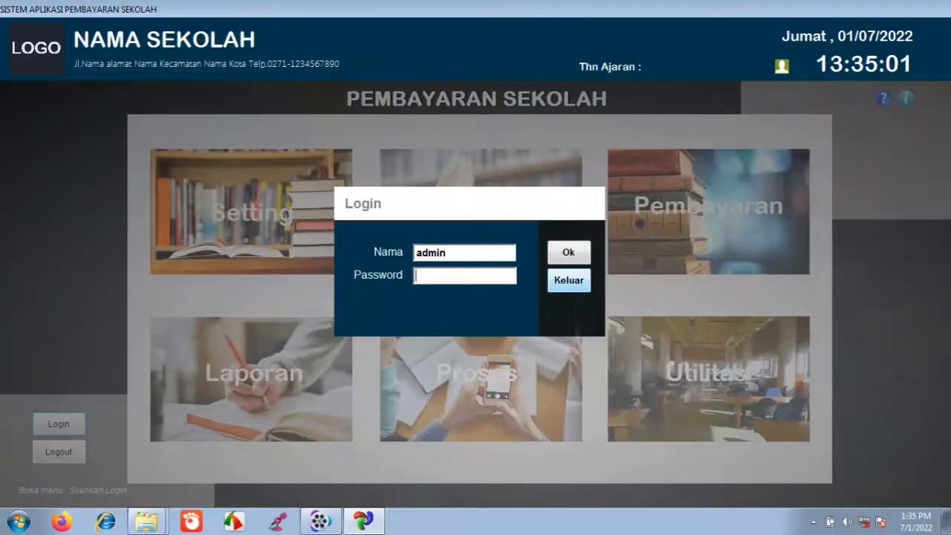
{"action": "type", "text": "admin"}
{"action": "left_click", "coordinate": [569, 253]}
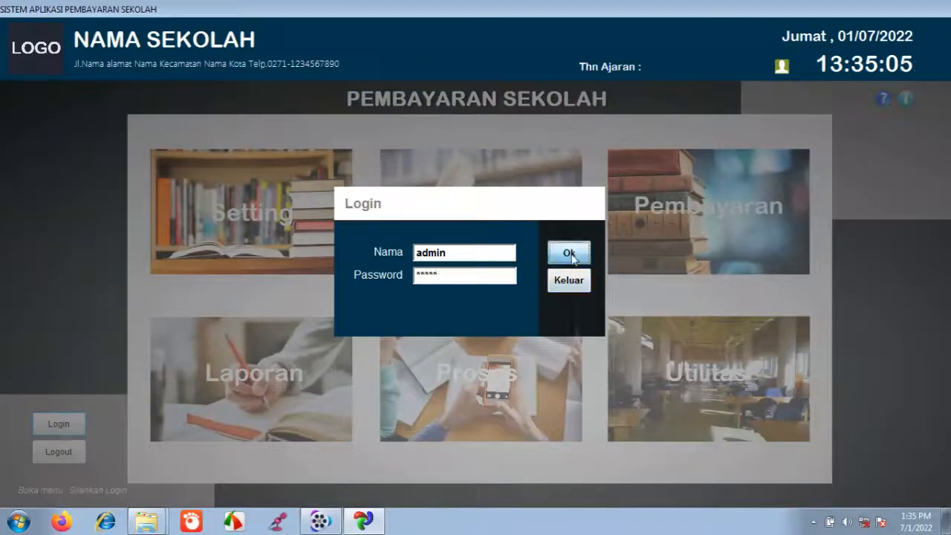
{"action": "key", "text": "Return"}
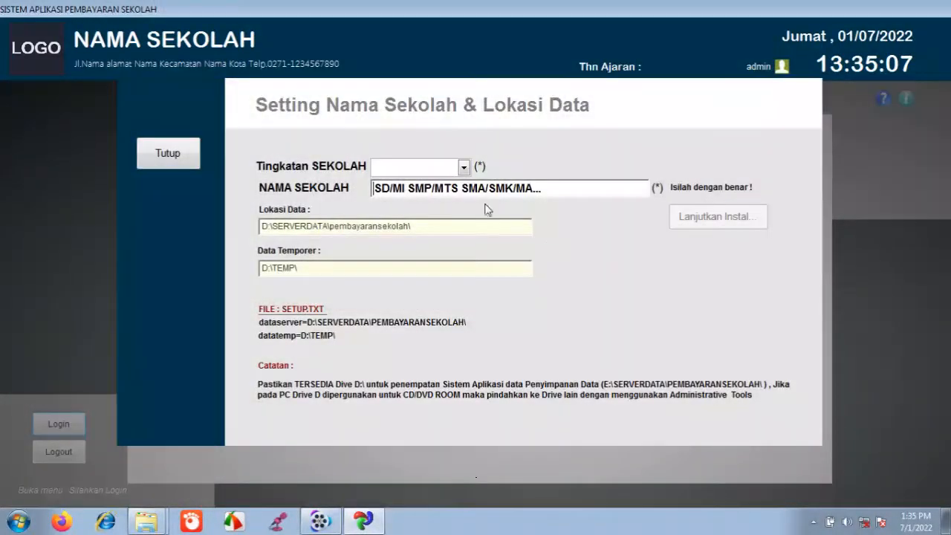
Set the school level to SMA/SMK/MA and type SMA PERCONTOHAN SURAKARTA as the school name
{"action": "left_click", "coordinate": [463, 168]}
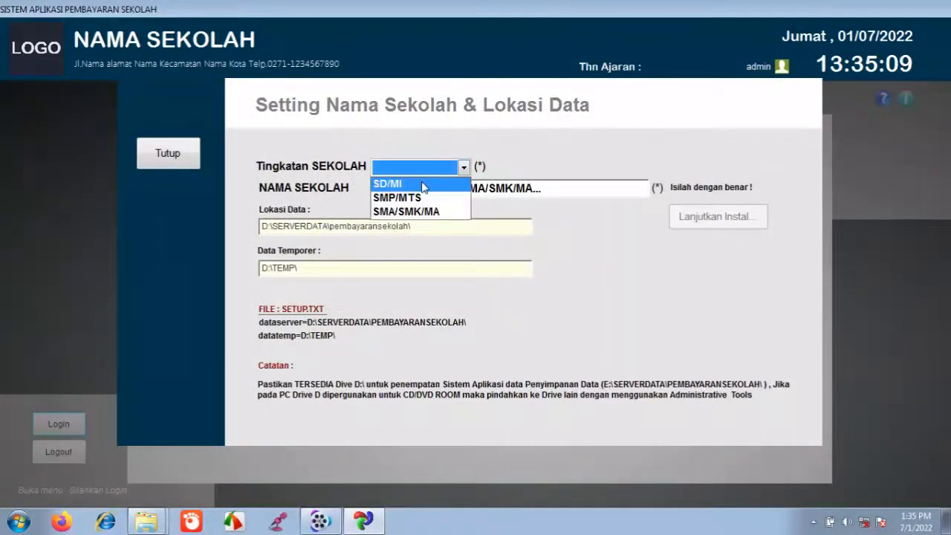
{"action": "left_click", "coordinate": [416, 183]}
{"action": "left_click", "coordinate": [419, 169]}
{"action": "left_click", "coordinate": [412, 197]}
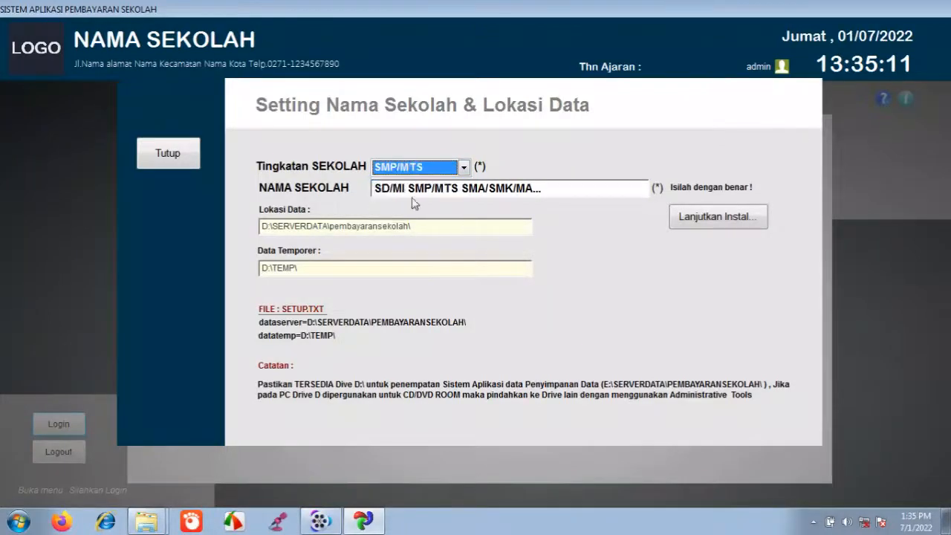
{"action": "left_click", "coordinate": [420, 169]}
{"action": "left_click", "coordinate": [421, 212]}
{"action": "left_click_drag", "start_coordinate": [561, 187], "coordinate": [255, 195]}
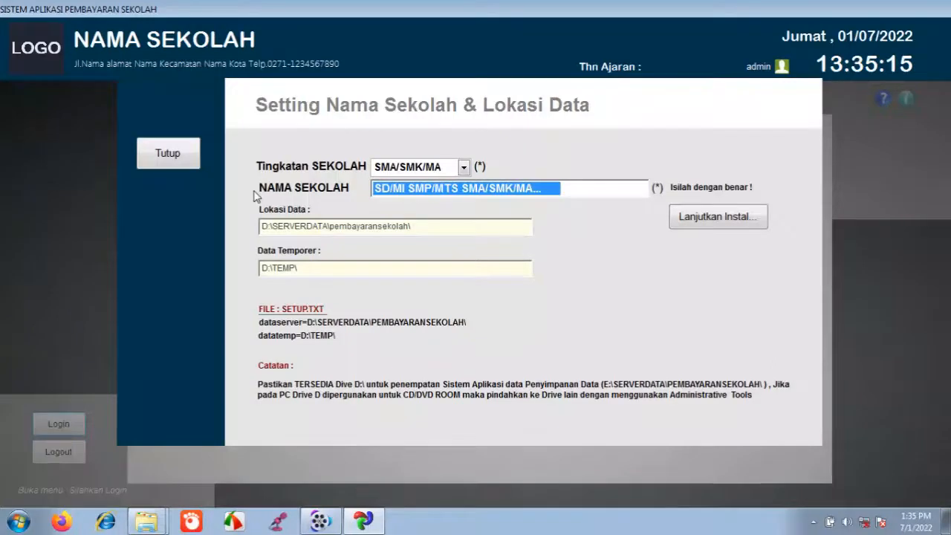
{"action": "type", "text": "SMA "}
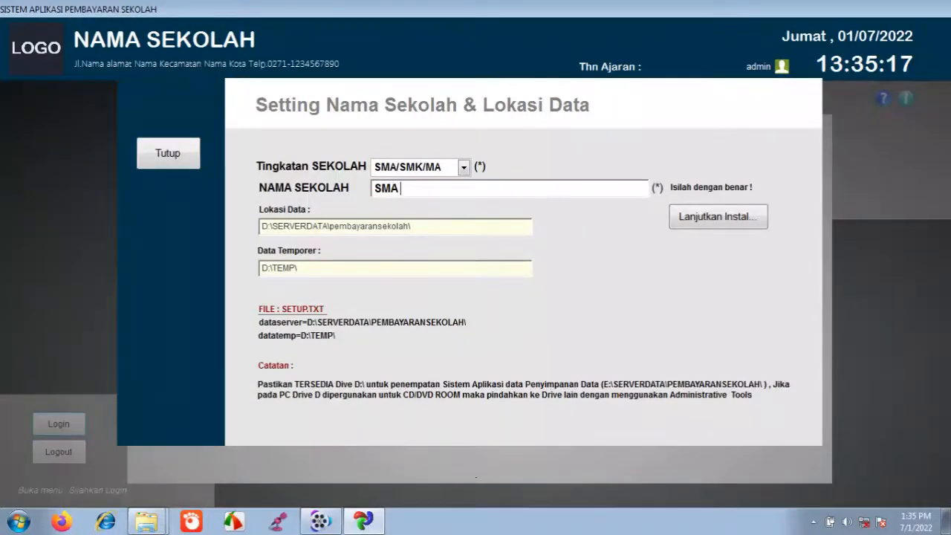
{"action": "type", "text": "PERCONTO"}
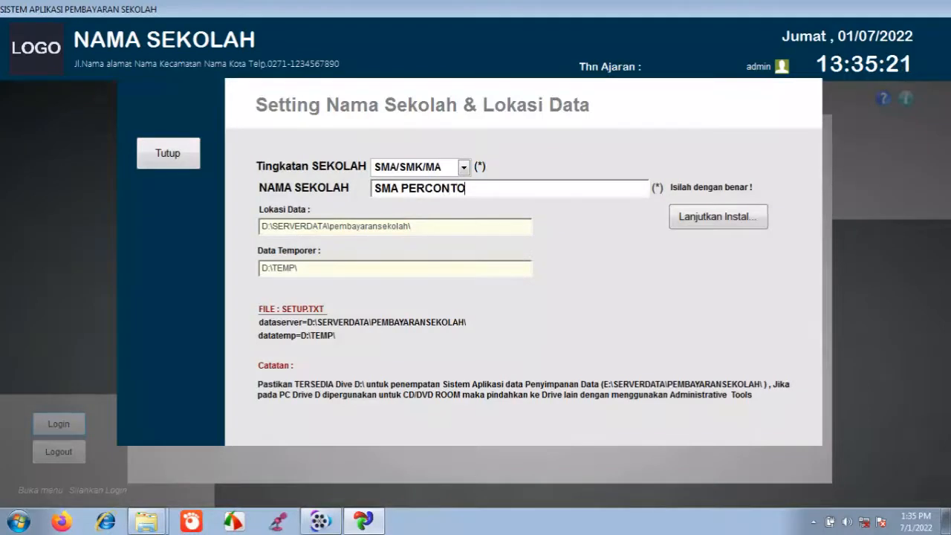
{"action": "type", "text": "HAN SURA"}
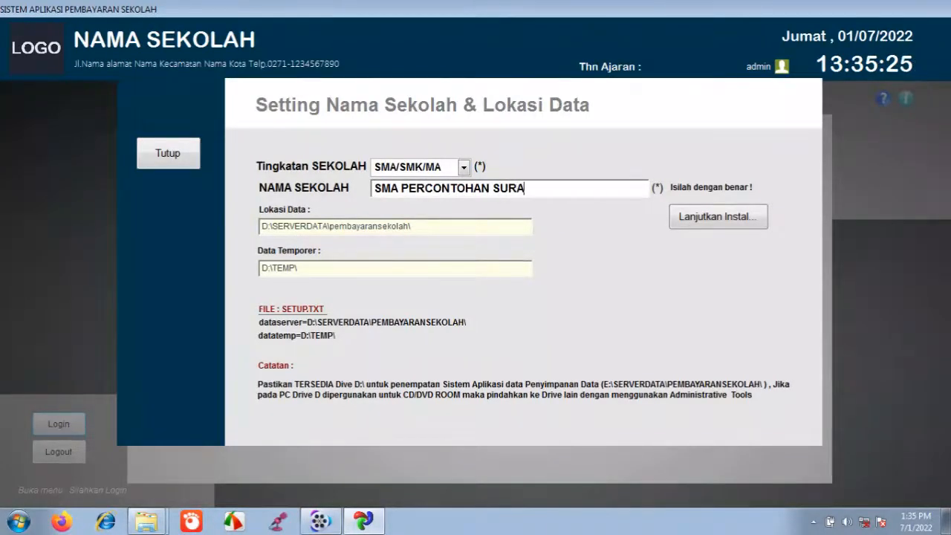
{"action": "type", "text": "KART"}
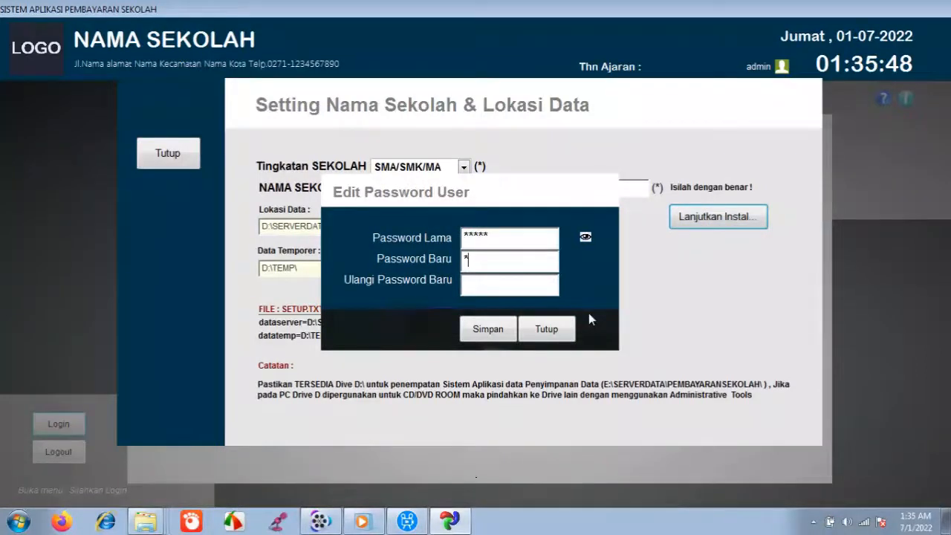
Enter the old password and a new six-character password twice, save, and confirm the prompts
{"action": "type", "text": "*****"}
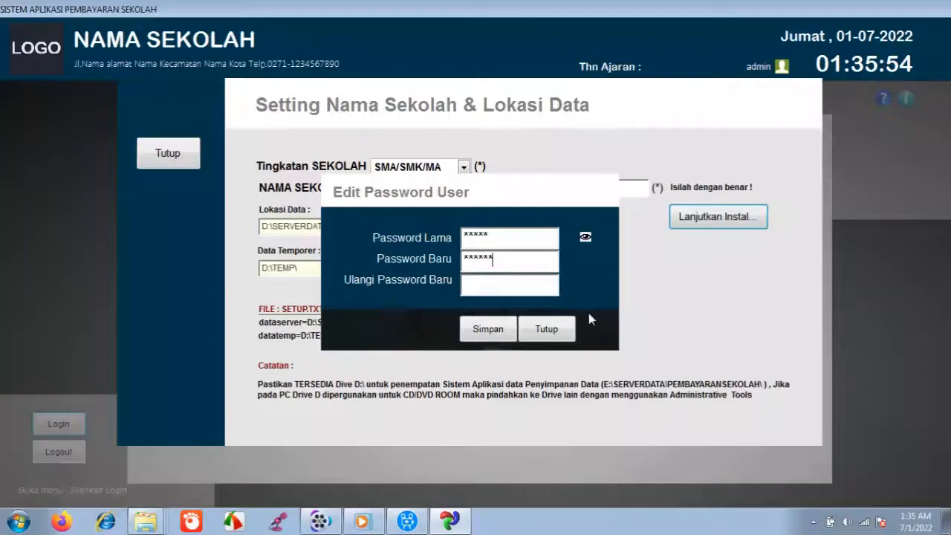
{"action": "key", "text": "Tab"}
{"action": "type", "text": "******"}
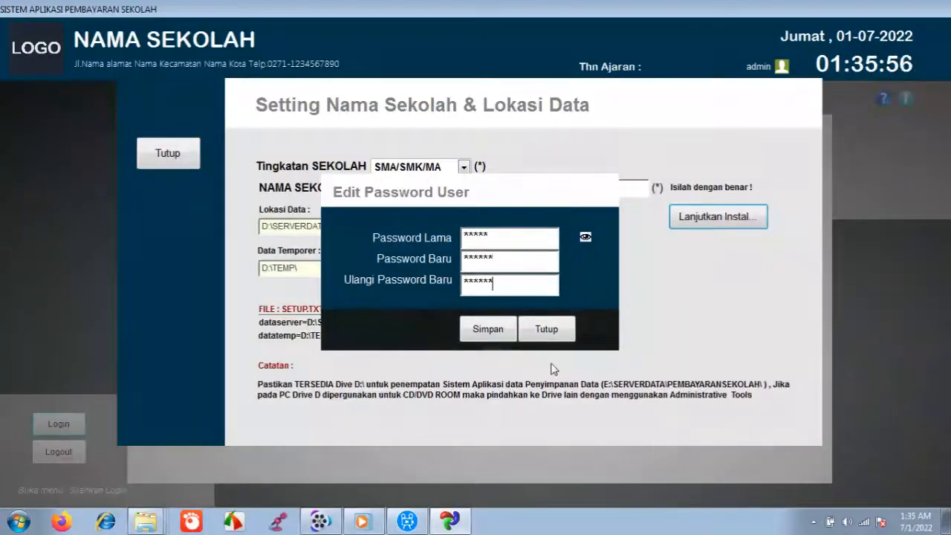
{"action": "left_click", "coordinate": [487, 329]}
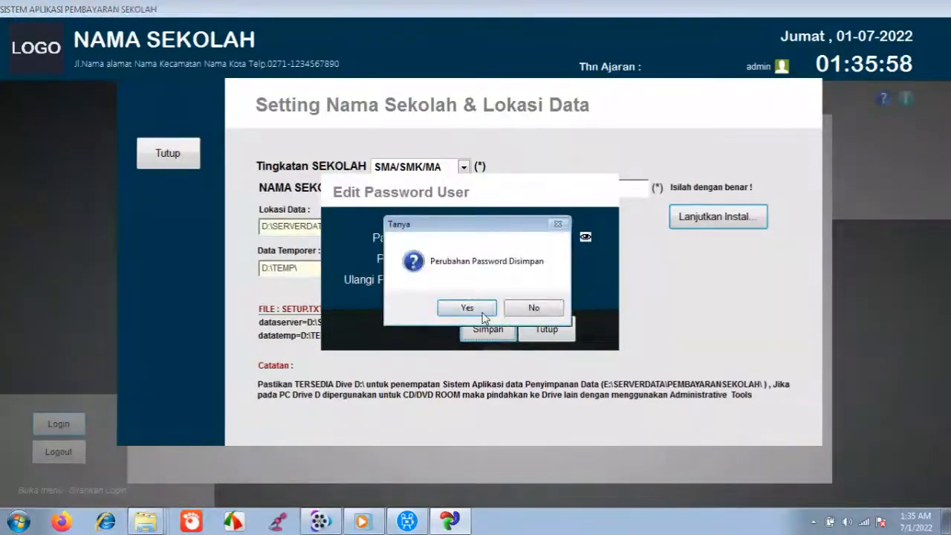
{"action": "left_click", "coordinate": [483, 316]}
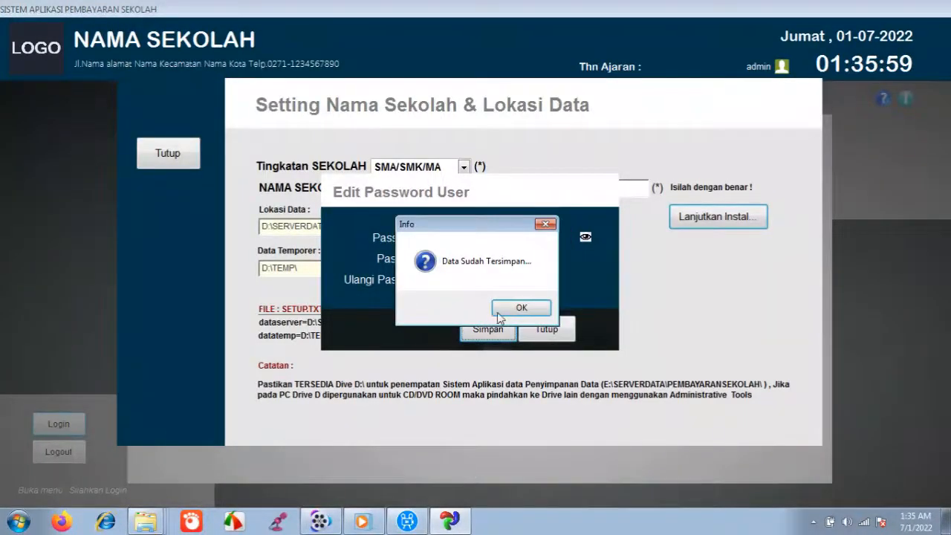
{"action": "left_click", "coordinate": [508, 313]}
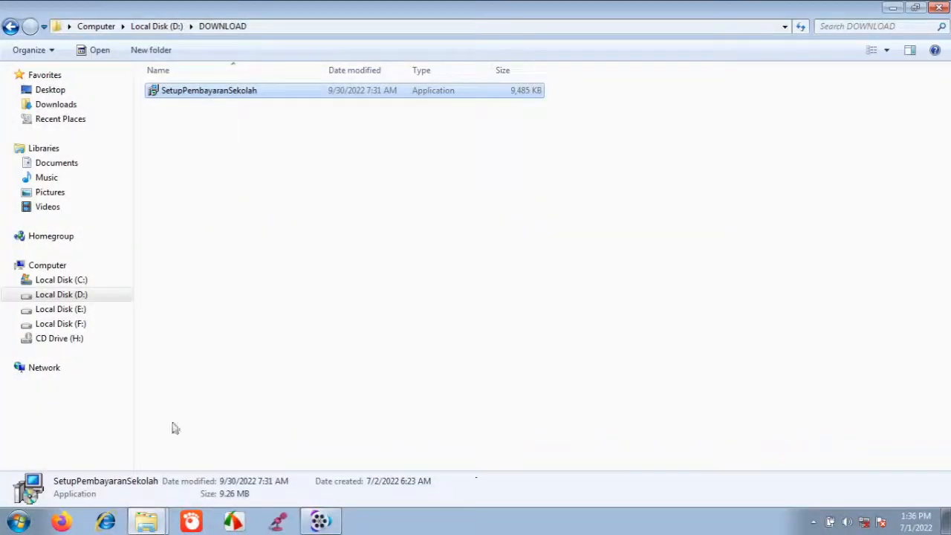
Relaunch PembayaranSekolah from the Start menu
{"action": "left_click", "coordinate": [20, 521]}
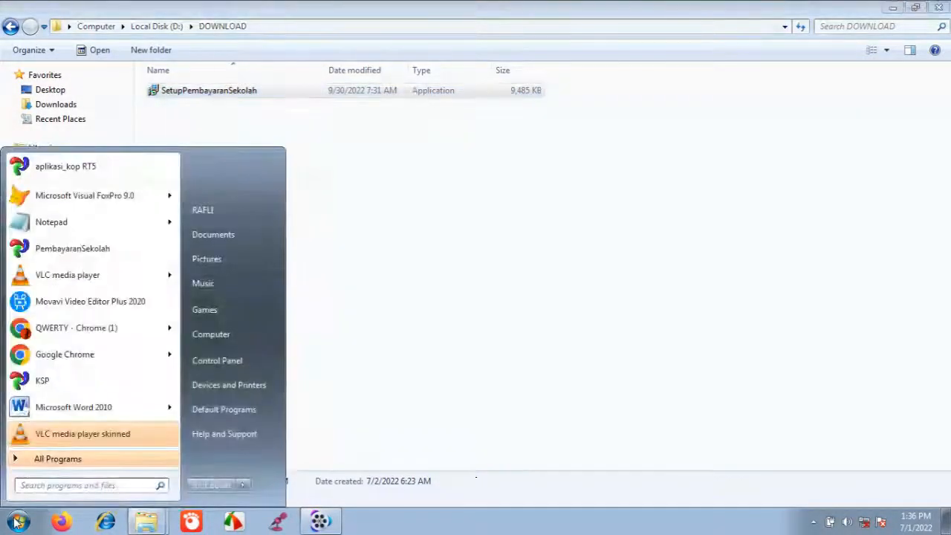
{"action": "left_click", "coordinate": [26, 257]}
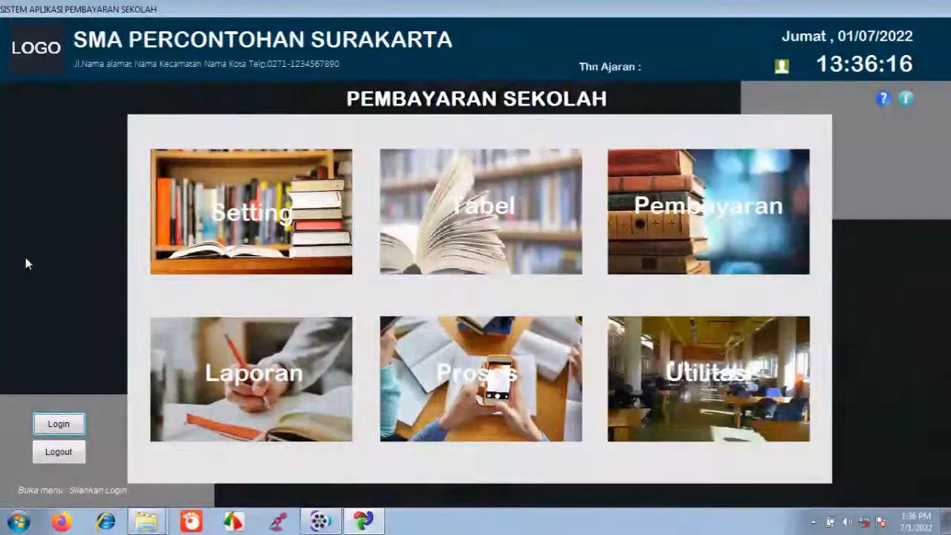
Log back in as administrator using the new password
{"action": "left_click", "coordinate": [78, 429]}
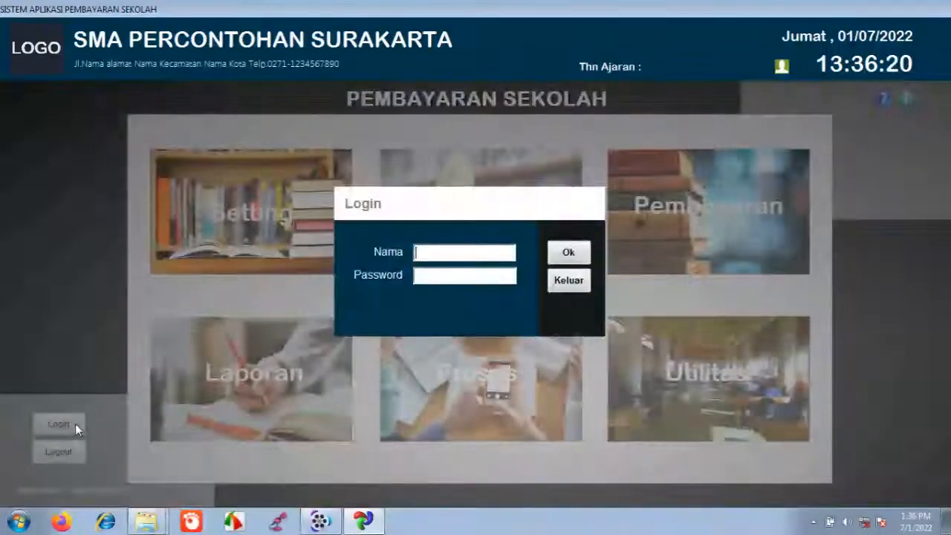
{"action": "type", "text": "admin"}
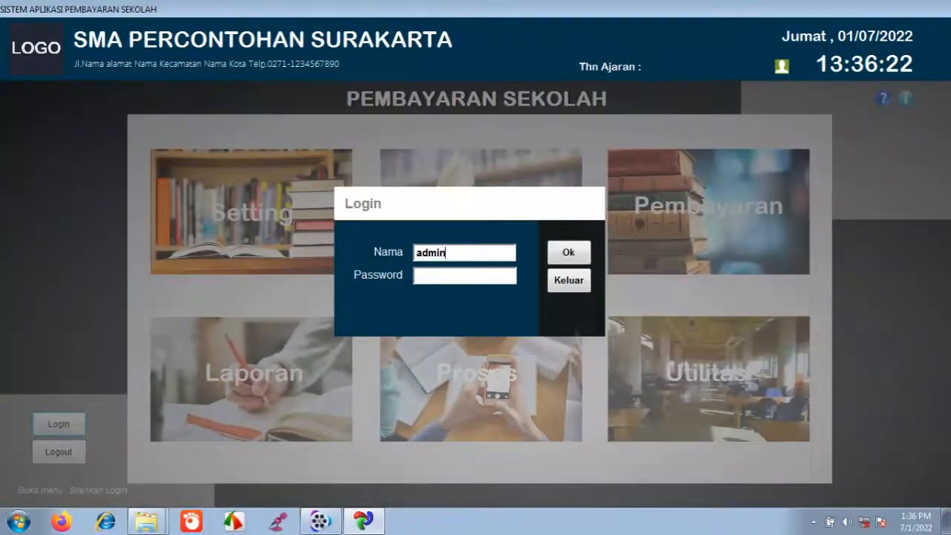
{"action": "type", "text": "***"}
{"action": "left_click", "coordinate": [569, 255]}
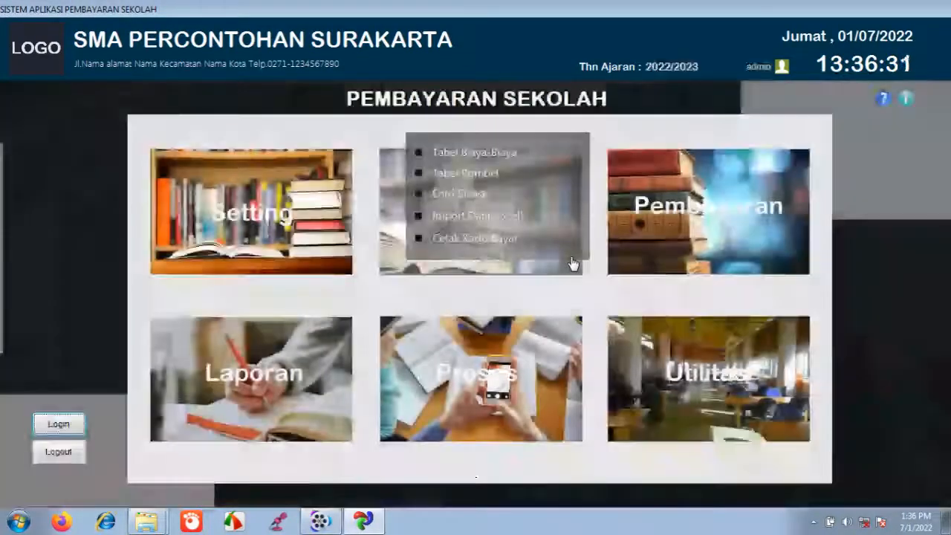
{"action": "mouse_move", "coordinate": [293, 206]}
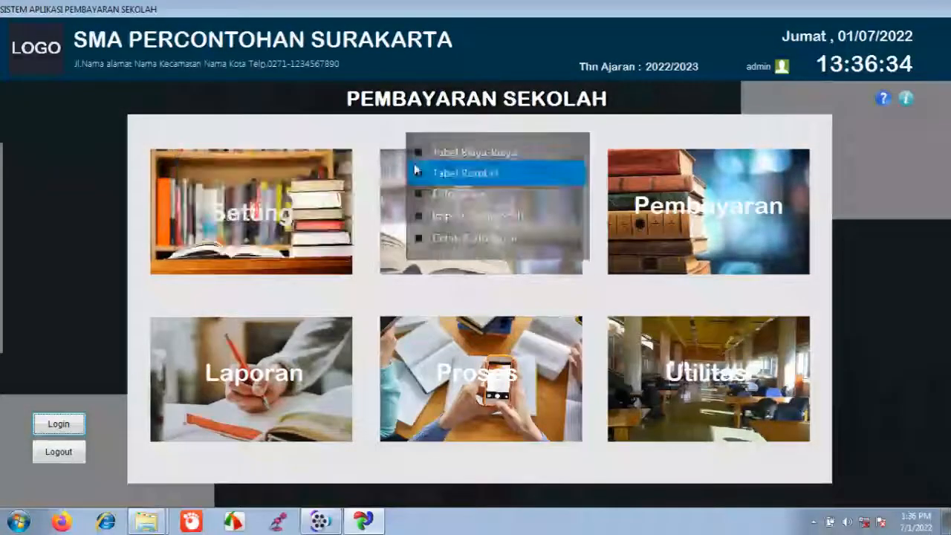
Open Identitas Sekolah from the Setting menu
{"action": "mouse_move", "coordinate": [677, 178]}
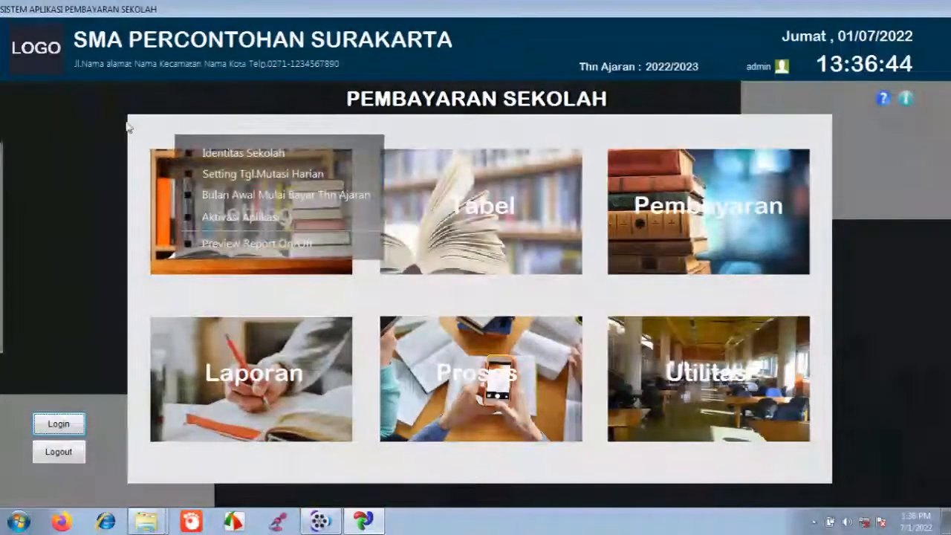
{"action": "left_click", "coordinate": [228, 154]}
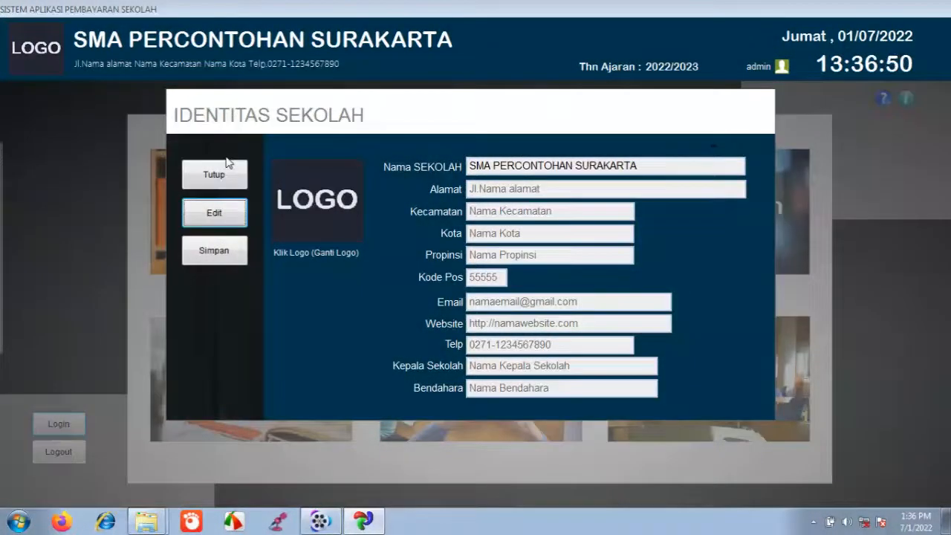
Replace the school logo with image3, the stacked-books picture
{"action": "left_click", "coordinate": [294, 195]}
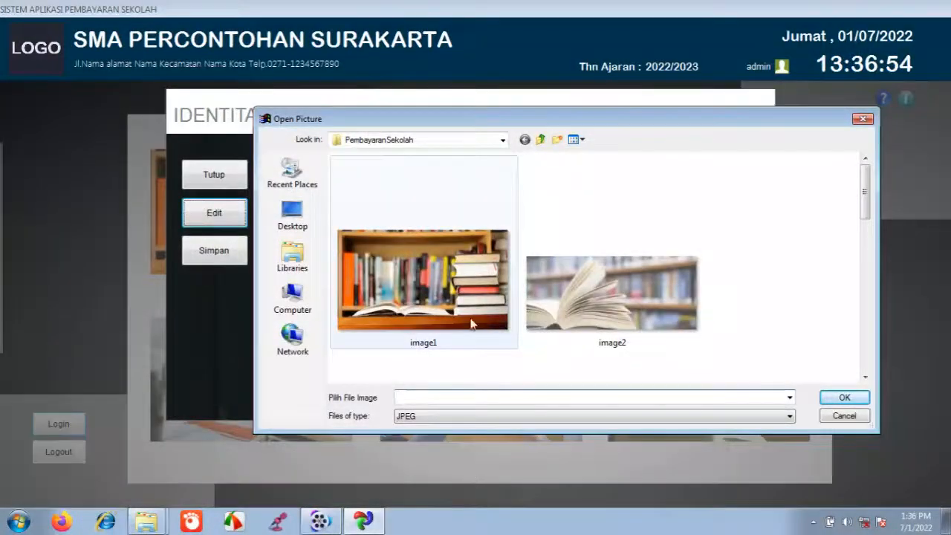
{"action": "left_click", "coordinate": [581, 141]}
{"action": "left_click", "coordinate": [595, 173]}
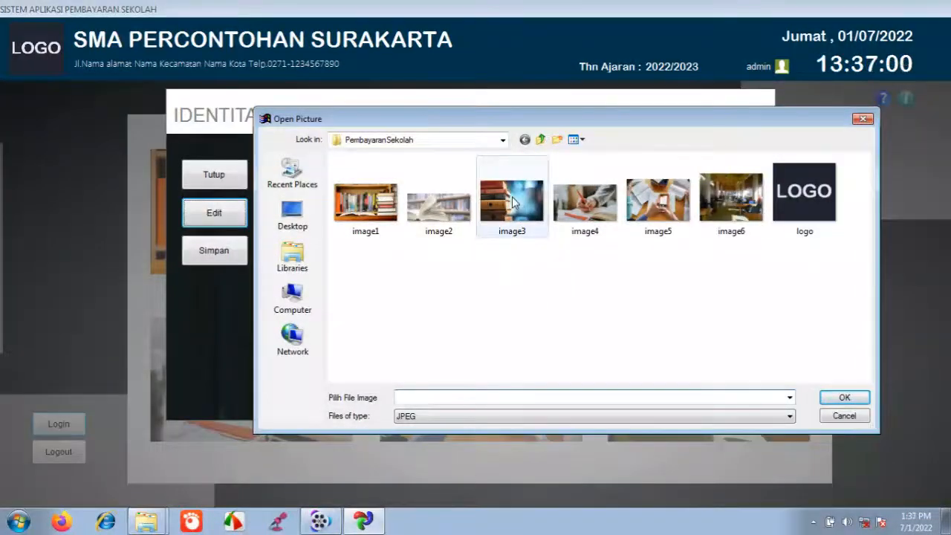
{"action": "left_click", "coordinate": [512, 198]}
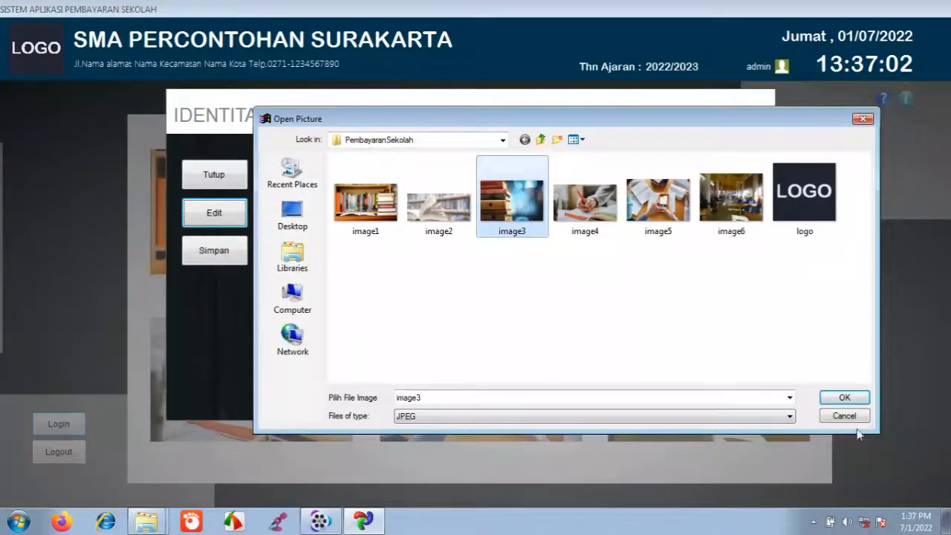
{"action": "left_click", "coordinate": [845, 398]}
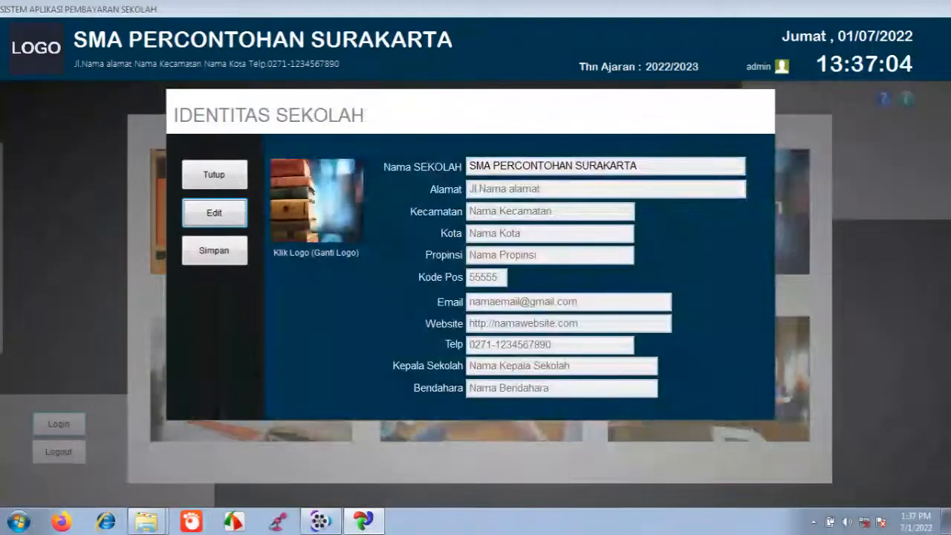
Replace the placeholder street name in the school's address and save the identity details
{"action": "left_click", "coordinate": [214, 213]}
{"action": "left_click_drag", "start_coordinate": [570, 189], "coordinate": [479, 189]}
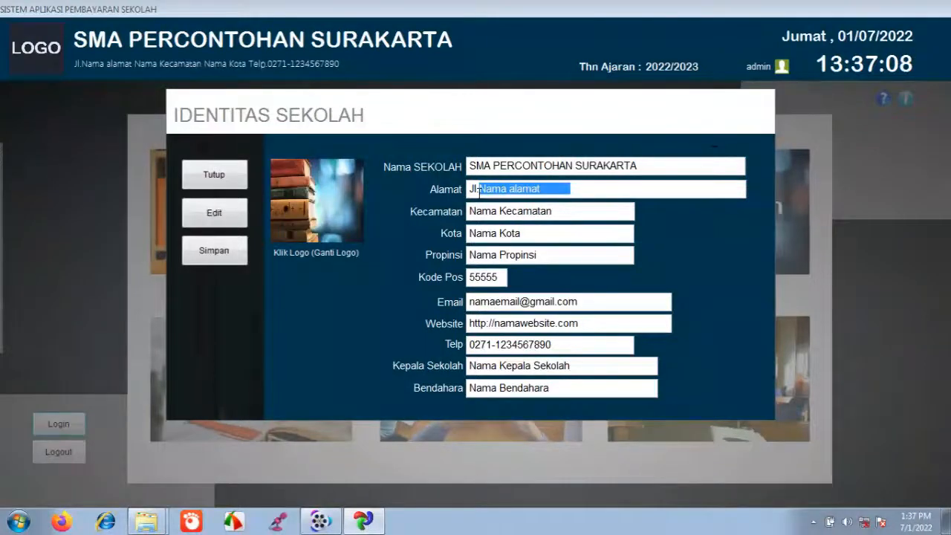
{"action": "type", "text": "T"}
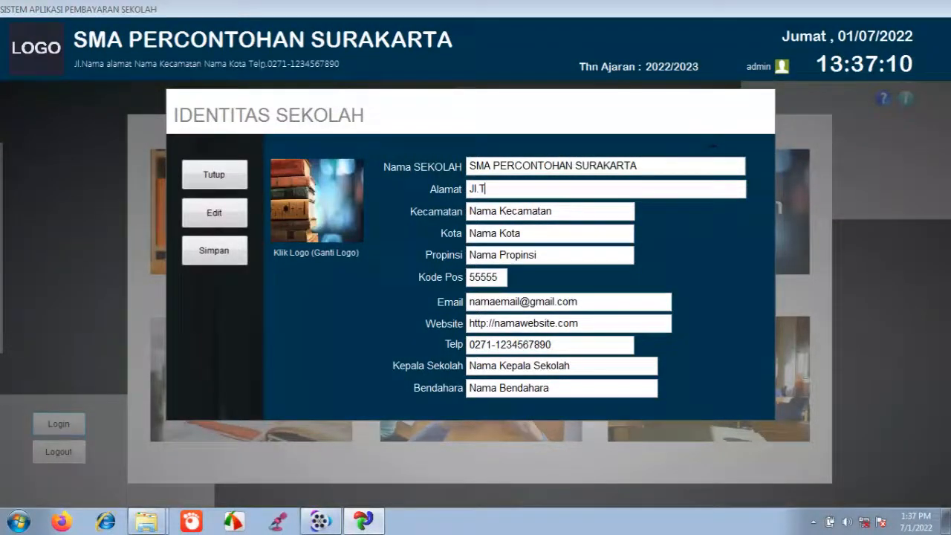
{"action": "type", "text": "ent"}
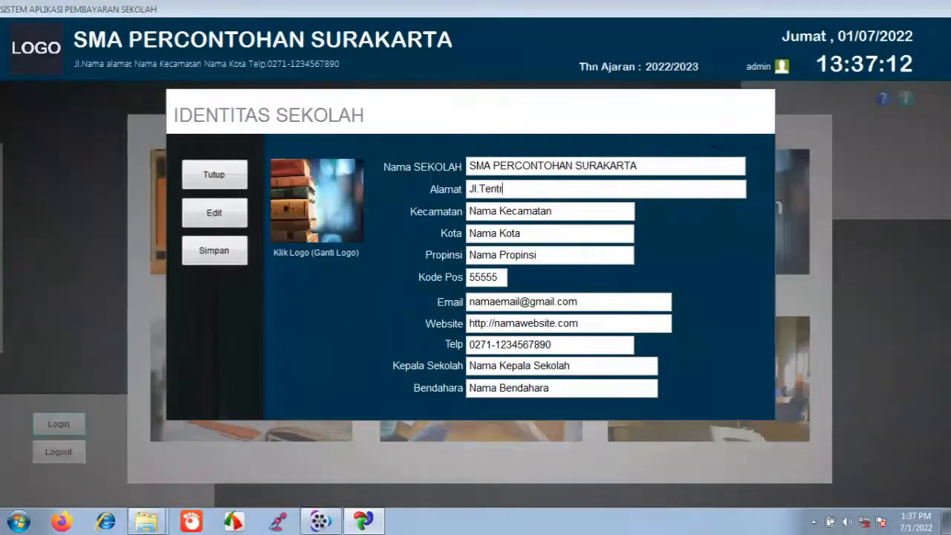
{"action": "type", "text": "aa"}
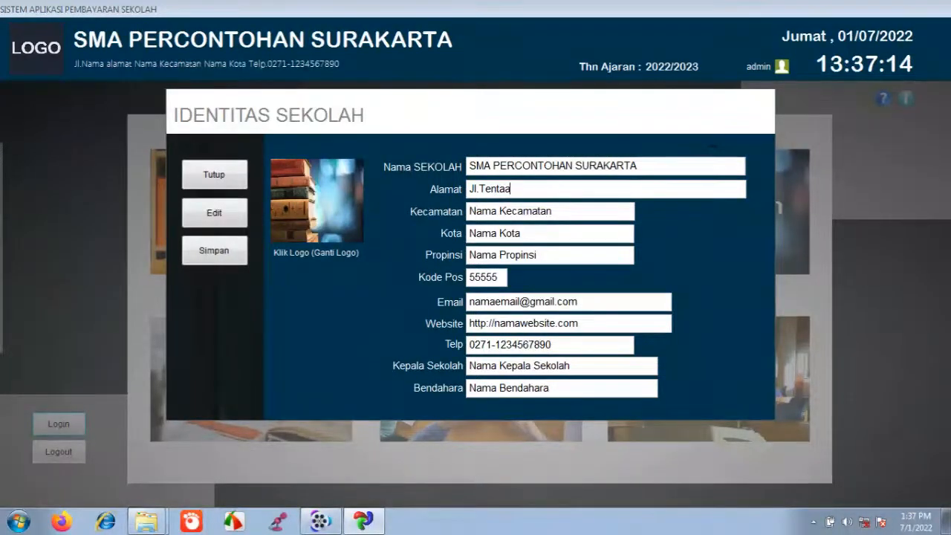
{"action": "key", "text": "BackSpace"}
{"action": "type", "text": "ra Pelajar No.1234"}
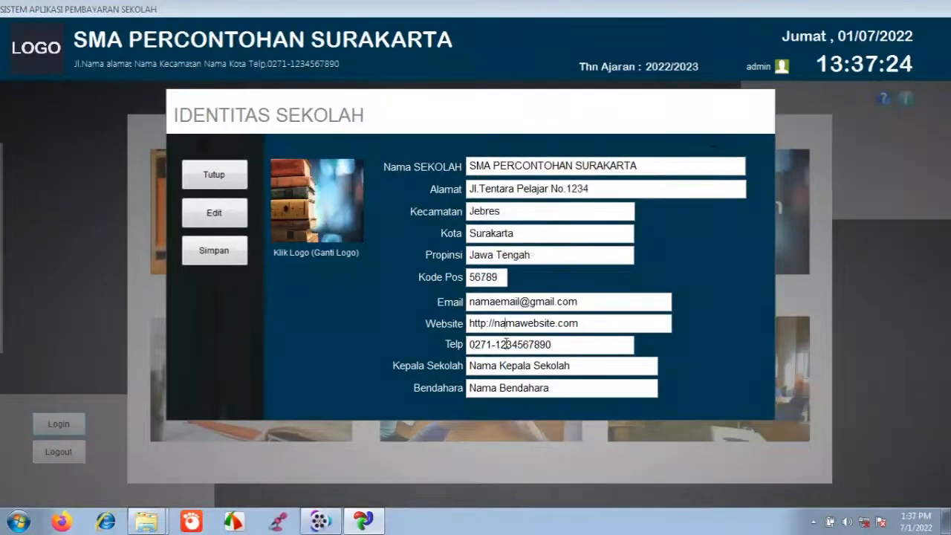
{"action": "left_click", "coordinate": [503, 365]}
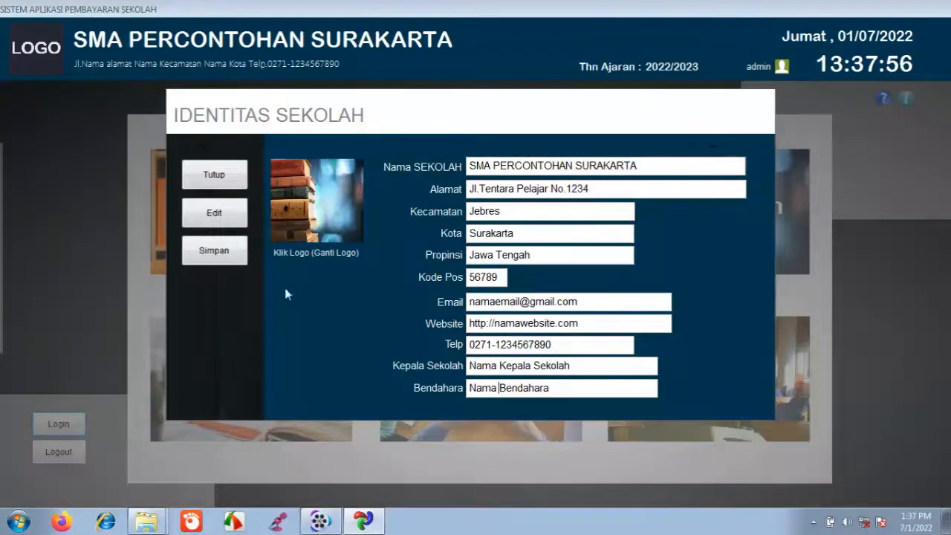
{"action": "left_click", "coordinate": [220, 261]}
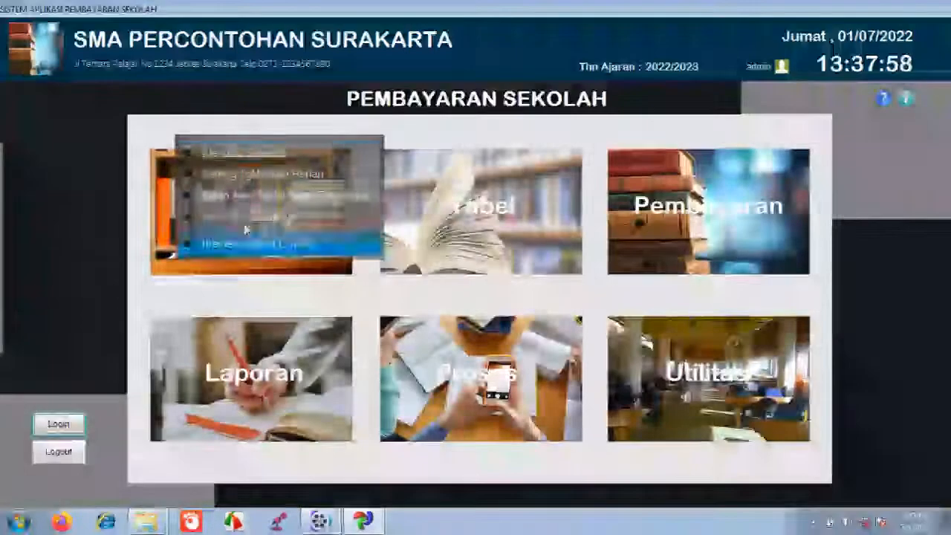
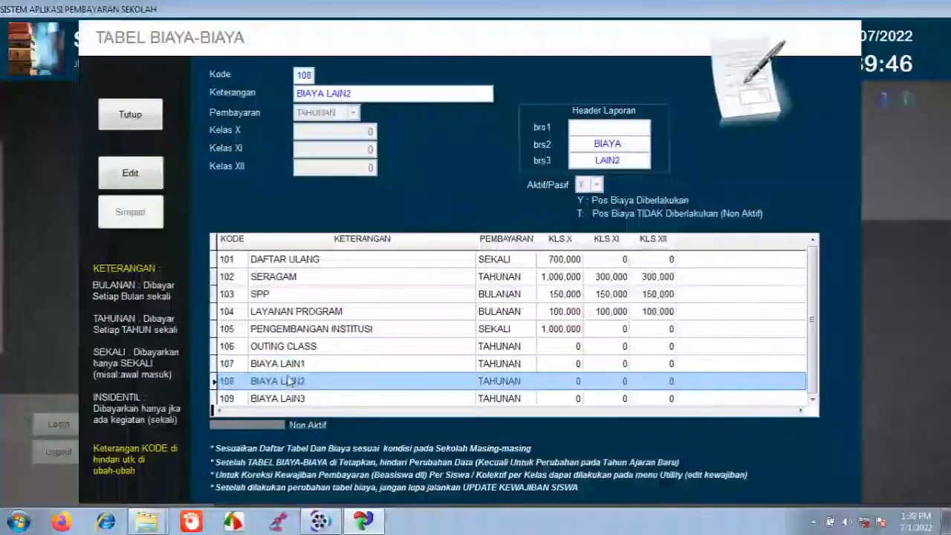
Select the DAFTAR ULANG fee row (code 101) in Tabel Biaya-Biaya and open it for editing
{"action": "left_click", "coordinate": [560, 263]}
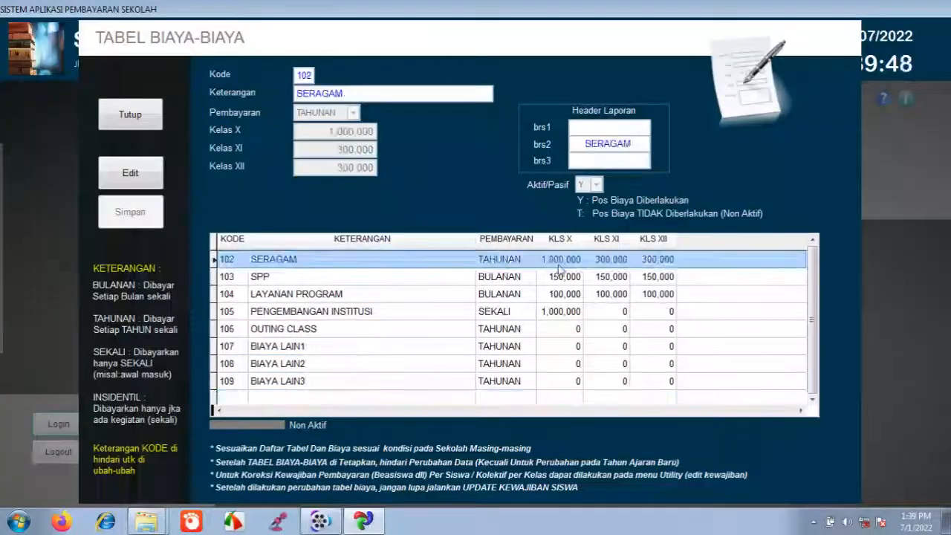
{"action": "left_click", "coordinate": [813, 239]}
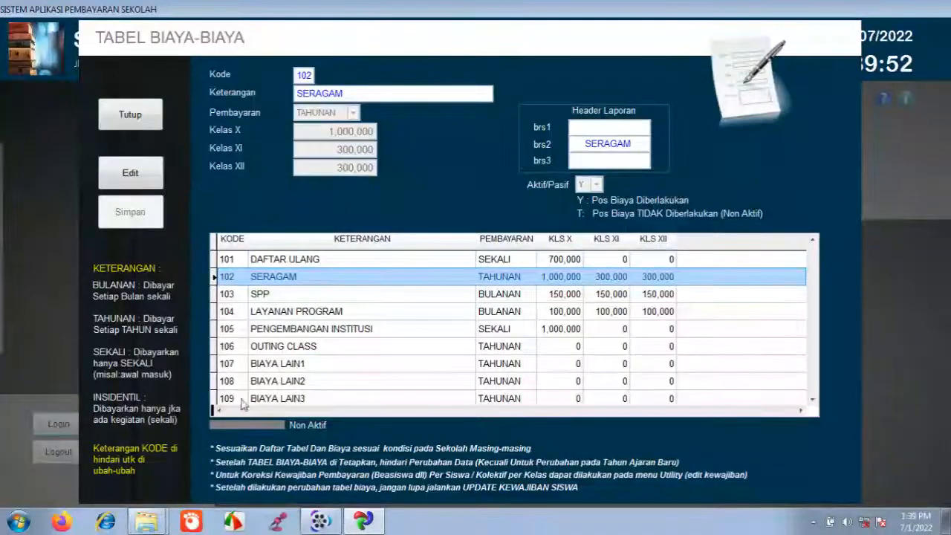
{"action": "left_click", "coordinate": [338, 258]}
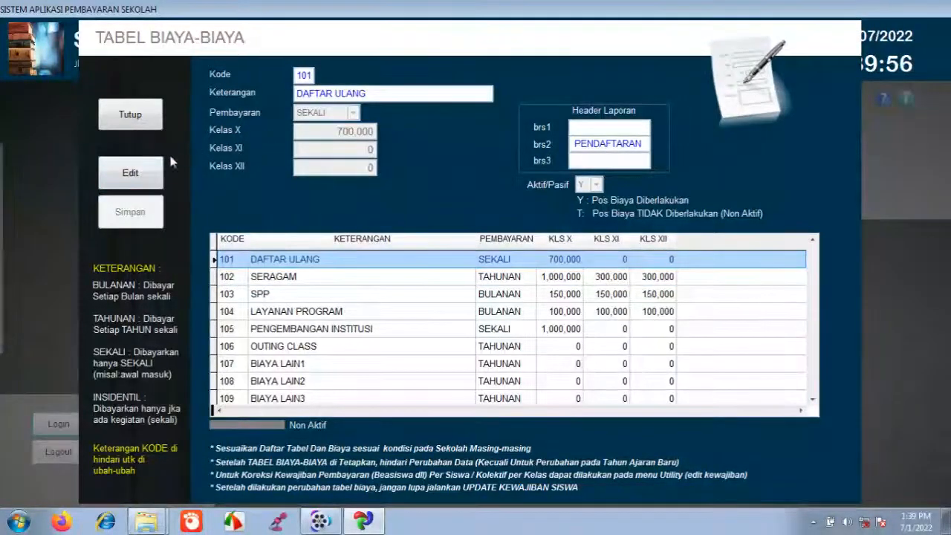
{"action": "left_click", "coordinate": [151, 176]}
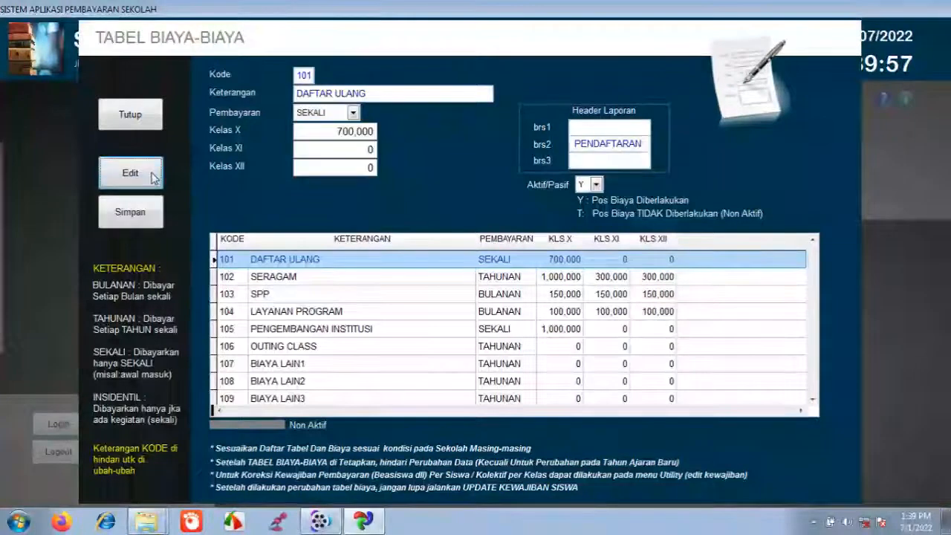
Change the DAFTAR ULANG Kelas X amount from 700,000 to 10,000,000 and confirm the save
{"action": "left_click", "coordinate": [319, 131]}
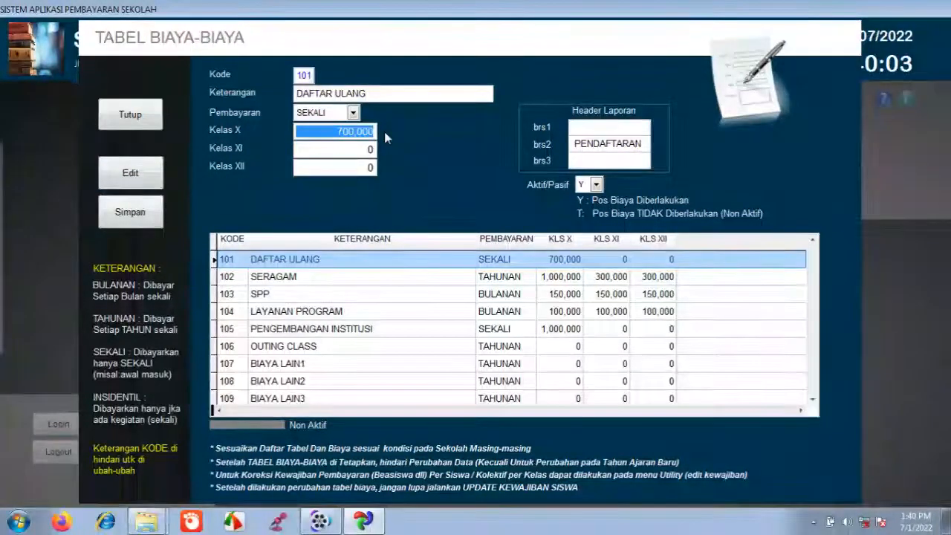
{"action": "type", "text": "10,000,000"}
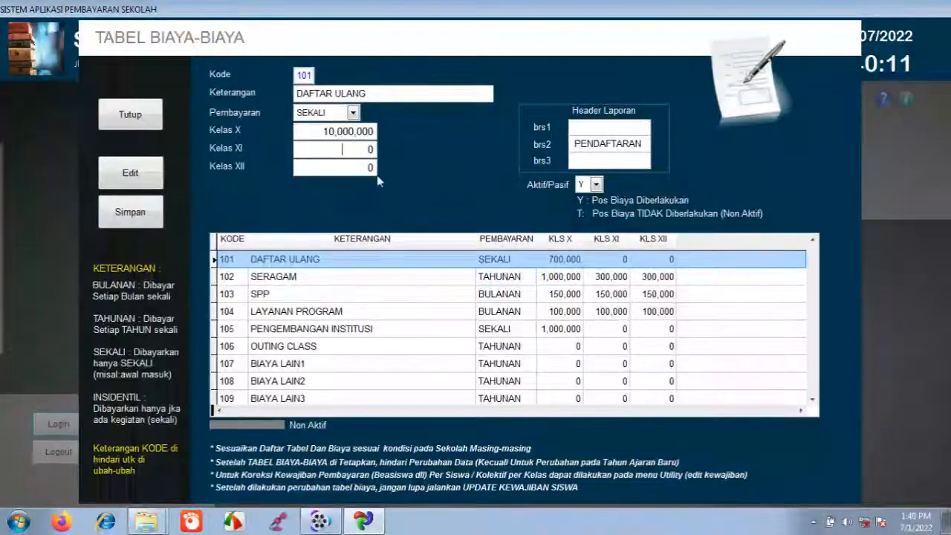
{"action": "key", "text": "Return"}
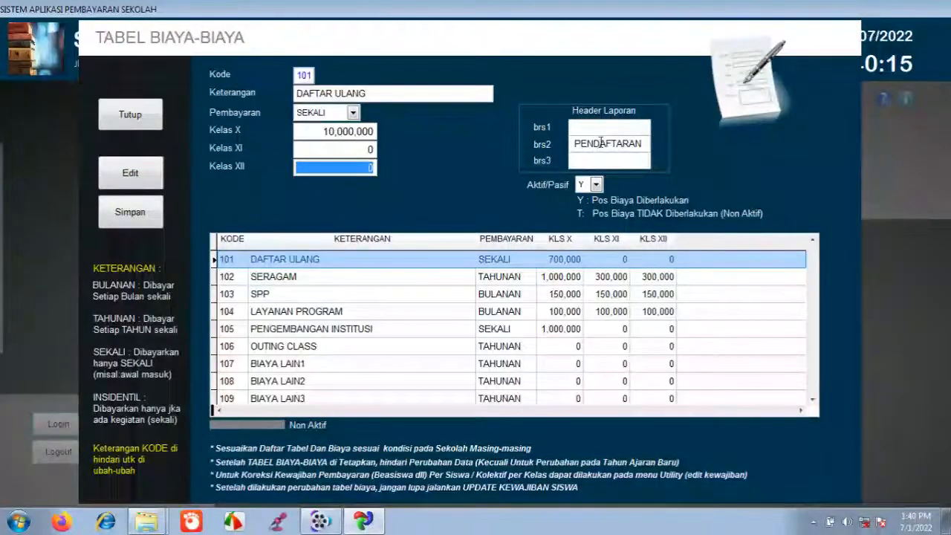
{"action": "left_click", "coordinate": [601, 143]}
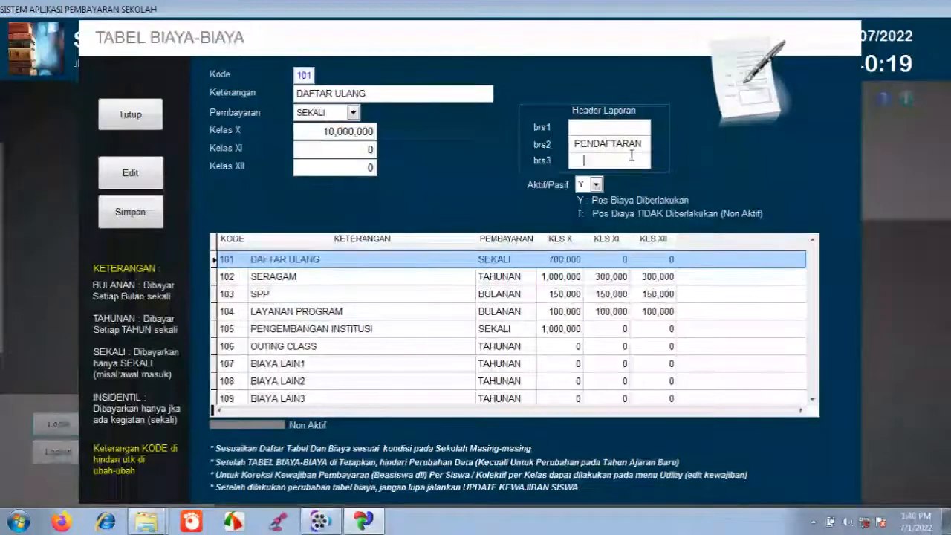
{"action": "left_click", "coordinate": [132, 213]}
{"action": "left_click", "coordinate": [455, 307]}
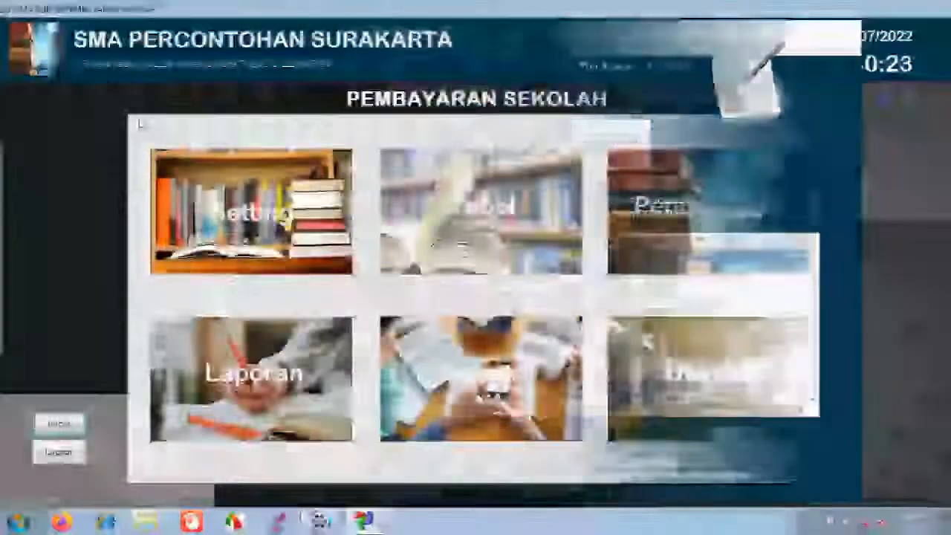
Open Tabel Rombel and browse the class groups X A through XII C, ending on X A
{"action": "mouse_move", "coordinate": [563, 233]}
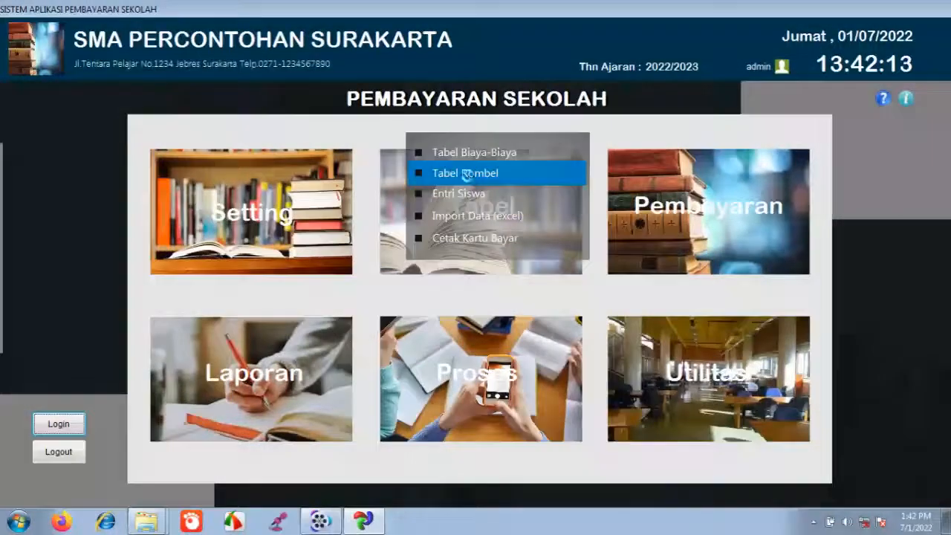
{"action": "left_click", "coordinate": [468, 173]}
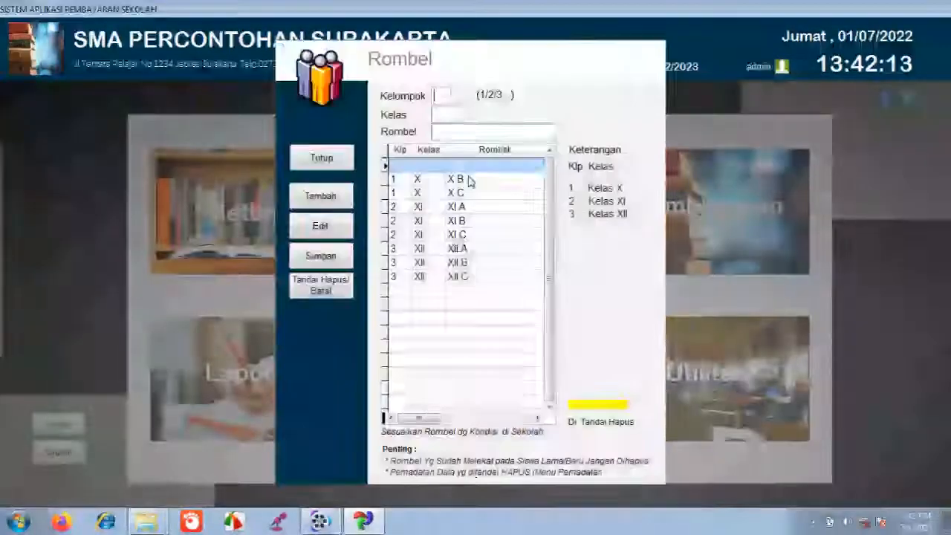
{"action": "left_click", "coordinate": [405, 180]}
{"action": "left_click", "coordinate": [403, 194]}
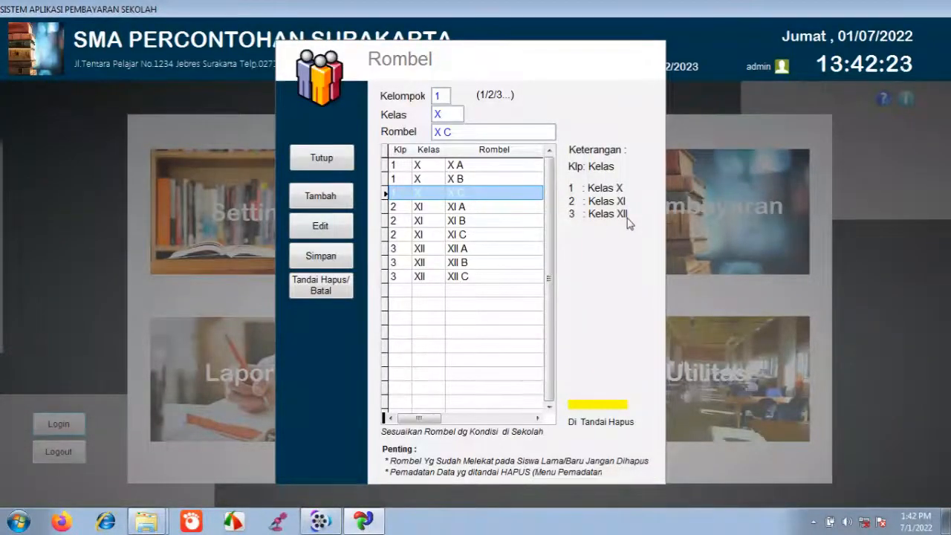
{"action": "left_click", "coordinate": [468, 166]}
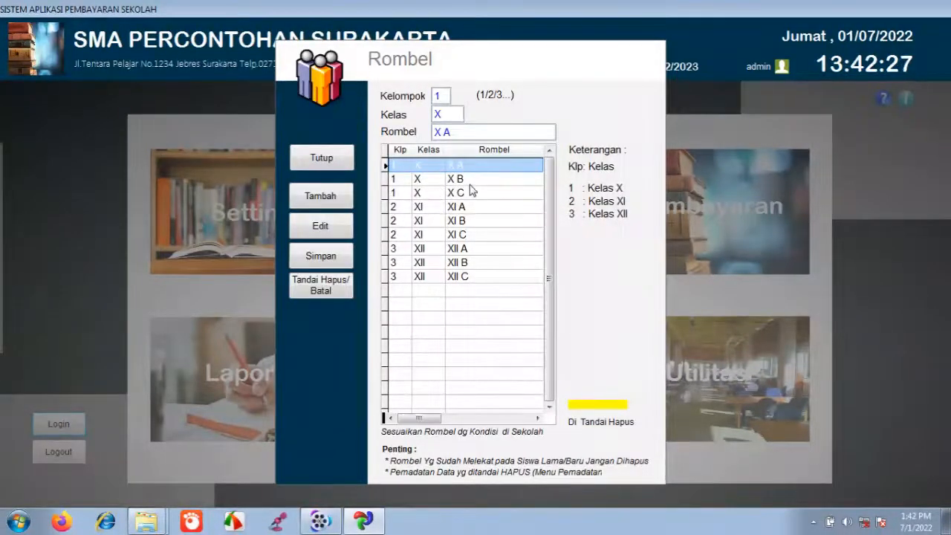
{"action": "key", "text": "Down"}
{"action": "key", "text": "Down"}
{"action": "key", "text": "Down"}
{"action": "key", "text": "Down"}
{"action": "key", "text": "Down"}
{"action": "key", "text": "Down"}
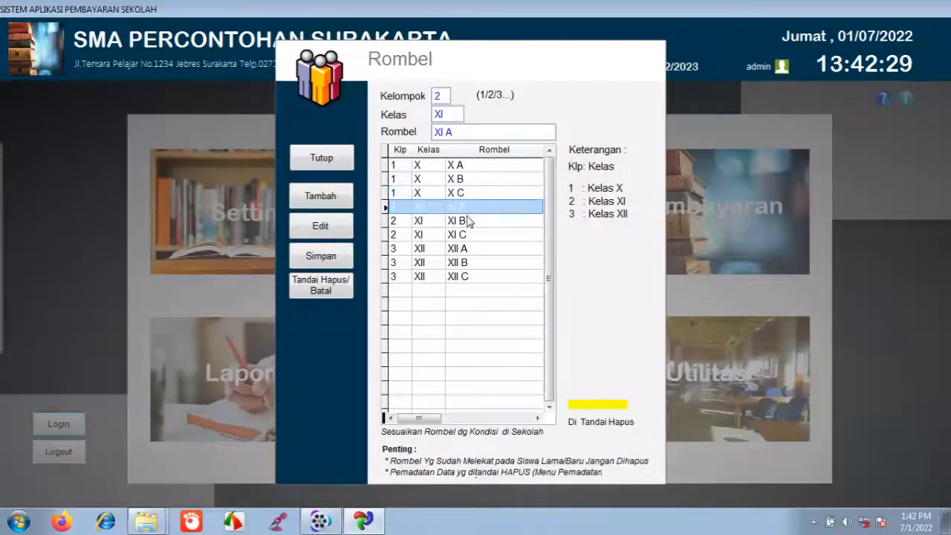
{"action": "left_click", "coordinate": [467, 262]}
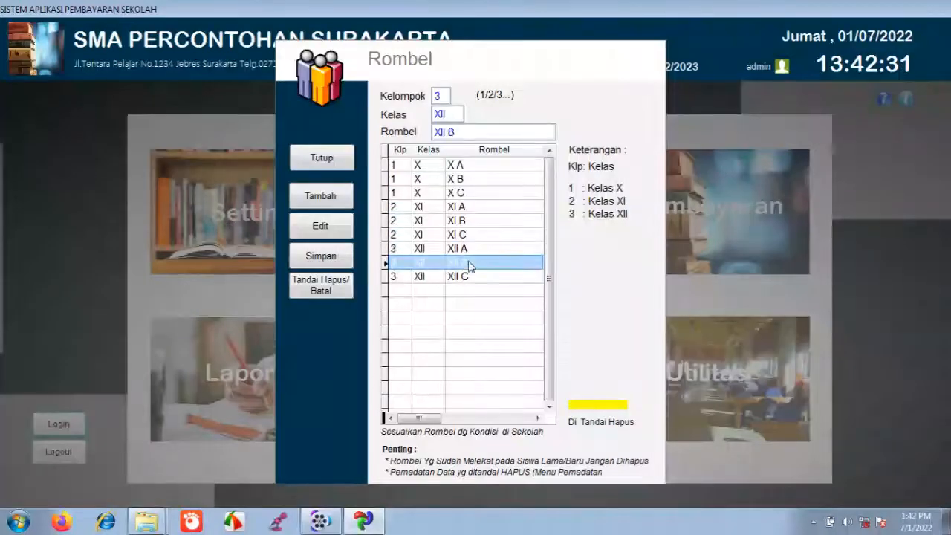
{"action": "left_click", "coordinate": [467, 274]}
{"action": "left_click", "coordinate": [464, 170]}
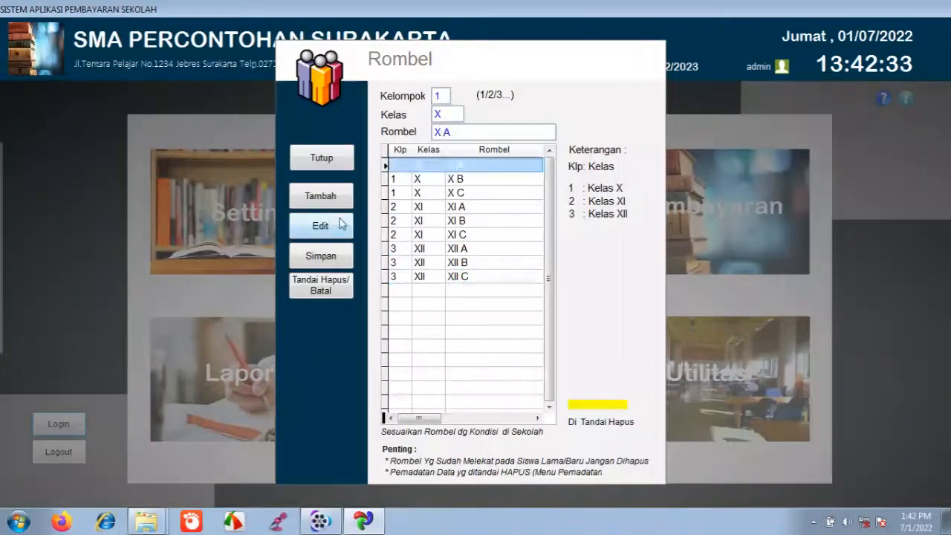
Replace 'A' with 'IPA 1' in the X A group name, save as X IPA 1, and close Rombel
{"action": "left_click", "coordinate": [317, 232]}
{"action": "double_click", "coordinate": [448, 133]}
{"action": "key", "text": "BackSpace"}
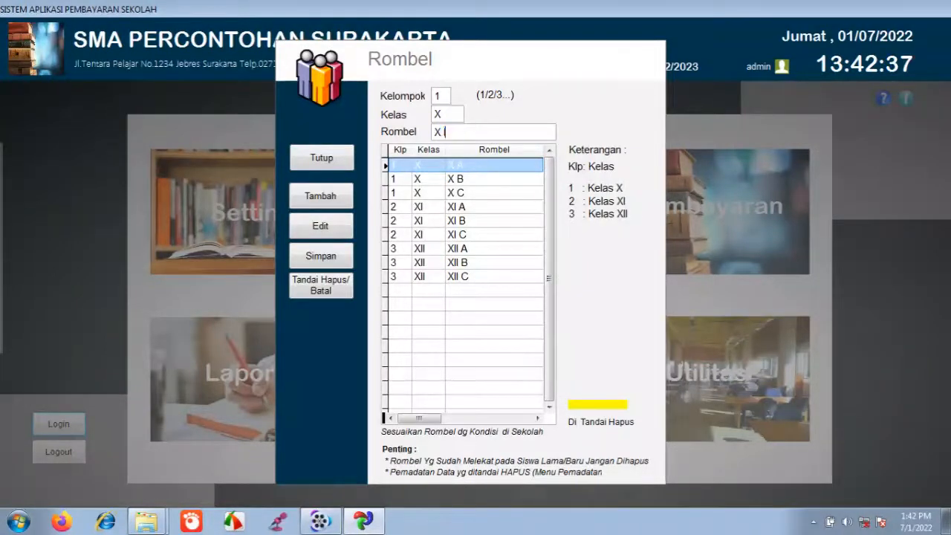
{"action": "type", "text": "IPA"}
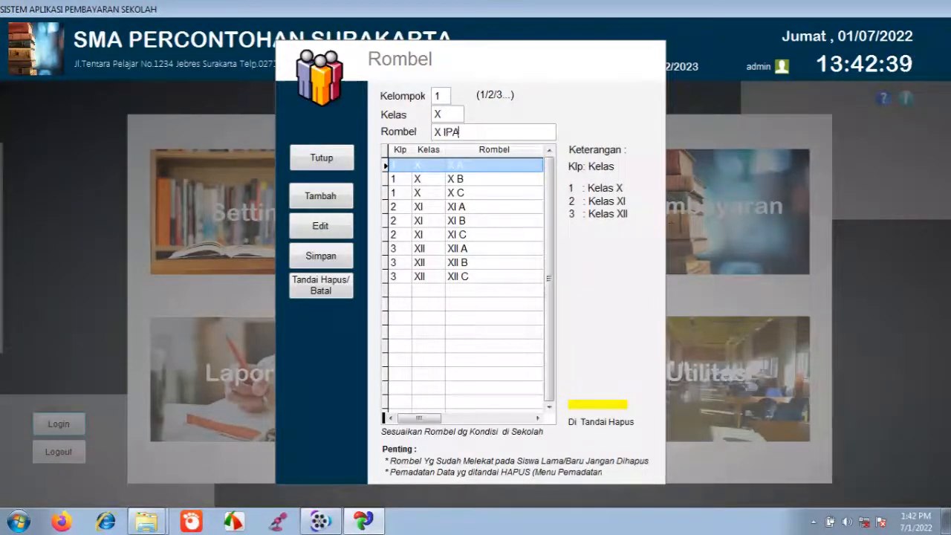
{"action": "type", "text": " 1"}
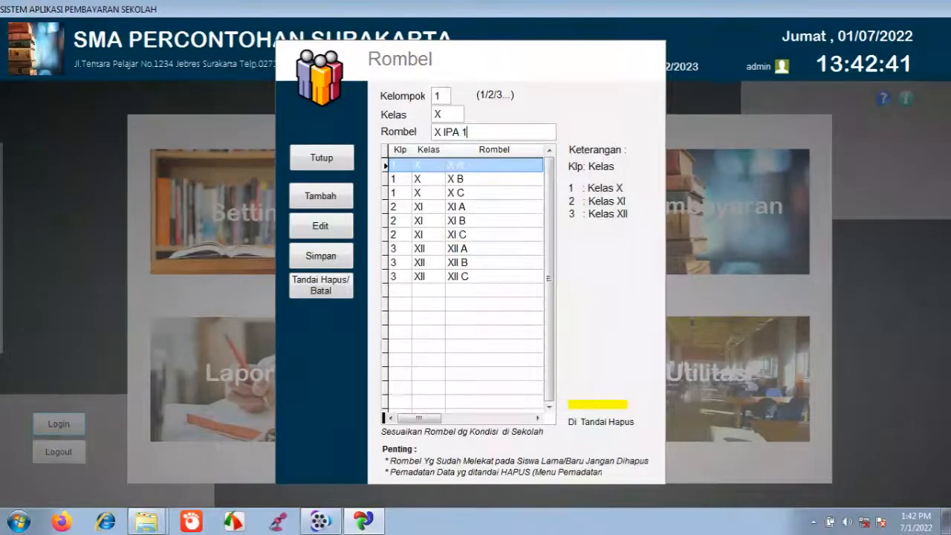
{"action": "left_click", "coordinate": [321, 255]}
{"action": "left_click", "coordinate": [453, 306]}
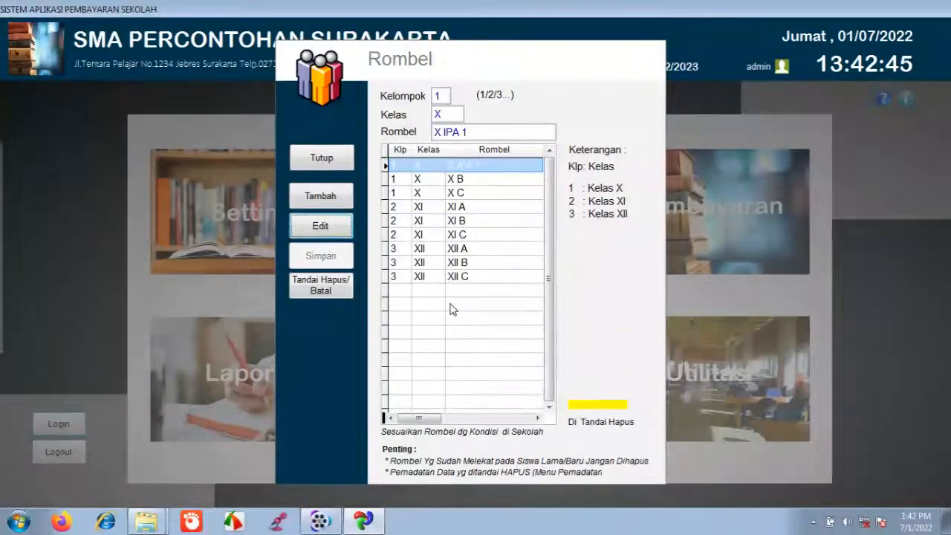
{"action": "left_click", "coordinate": [475, 182]}
{"action": "left_click", "coordinate": [340, 159]}
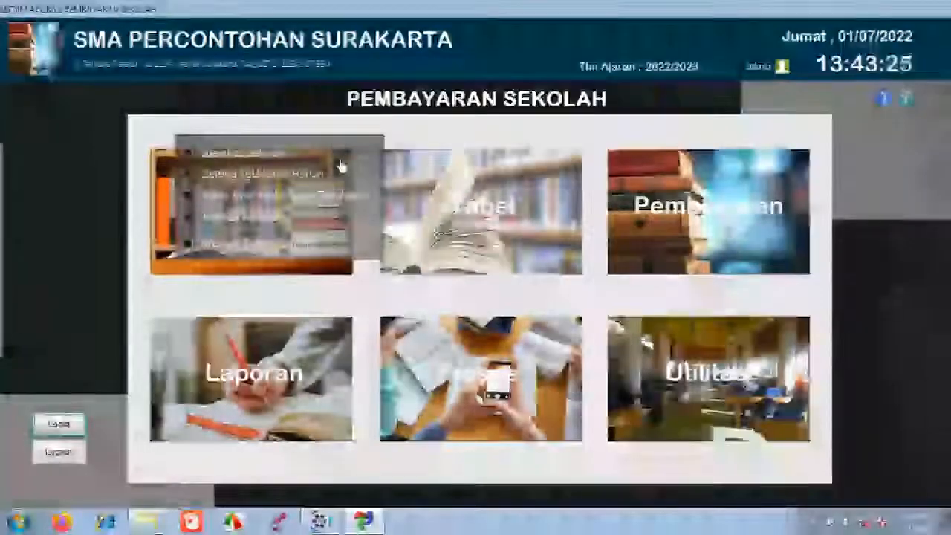
Open Entri Siswa, check that the student list is empty, and start a new student record
{"action": "mouse_move", "coordinate": [452, 170]}
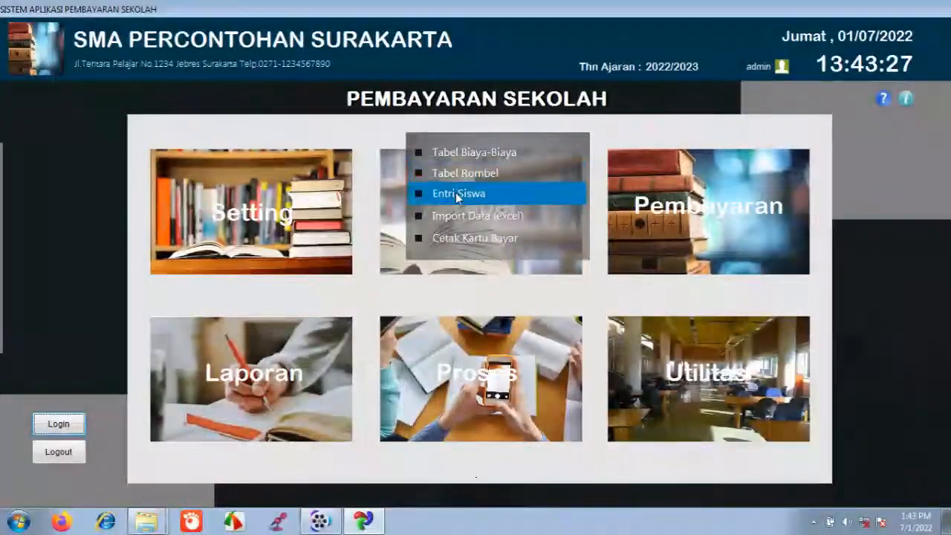
{"action": "left_click", "coordinate": [456, 193]}
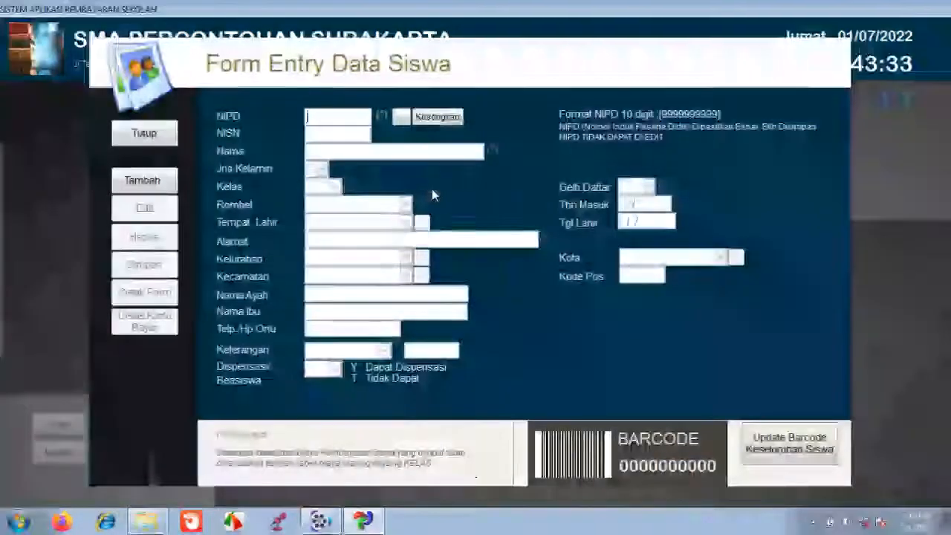
{"action": "left_click", "coordinate": [400, 117]}
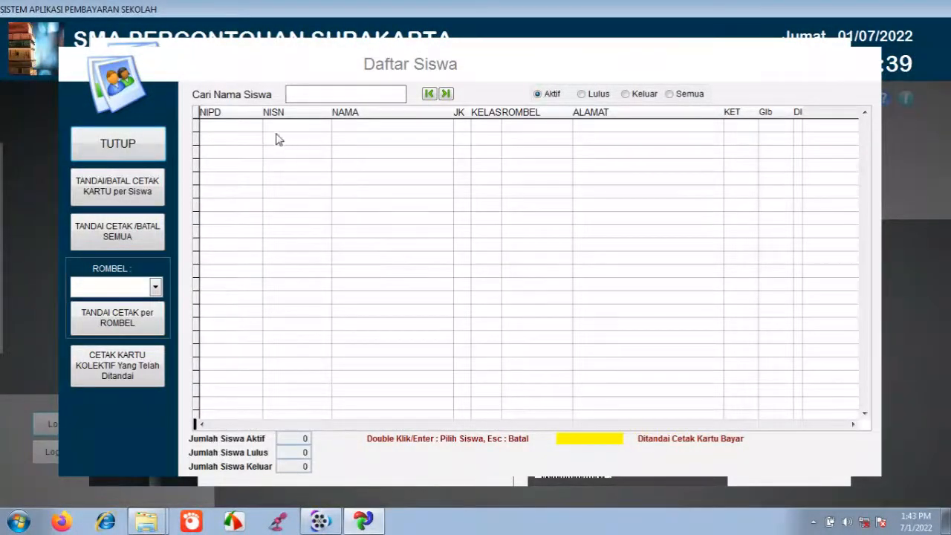
{"action": "left_click", "coordinate": [138, 143]}
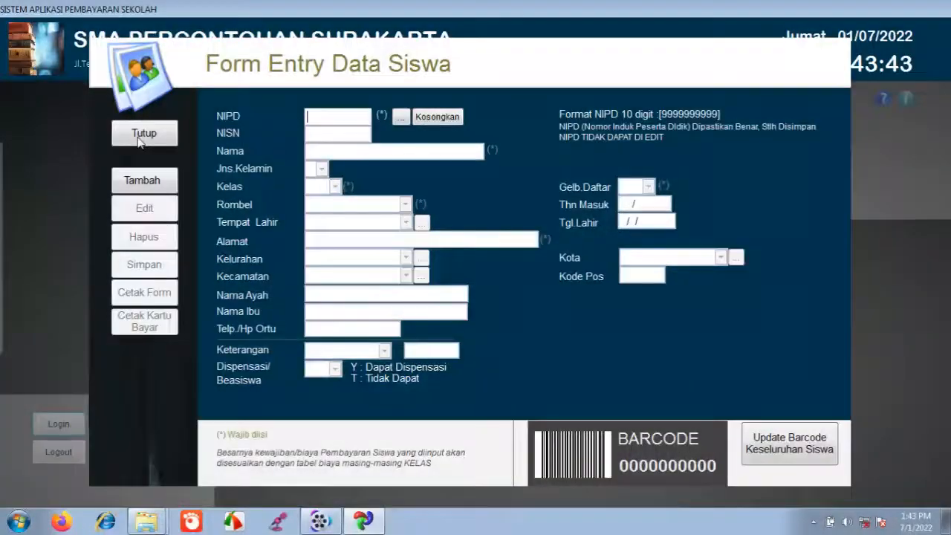
{"action": "left_click", "coordinate": [156, 186]}
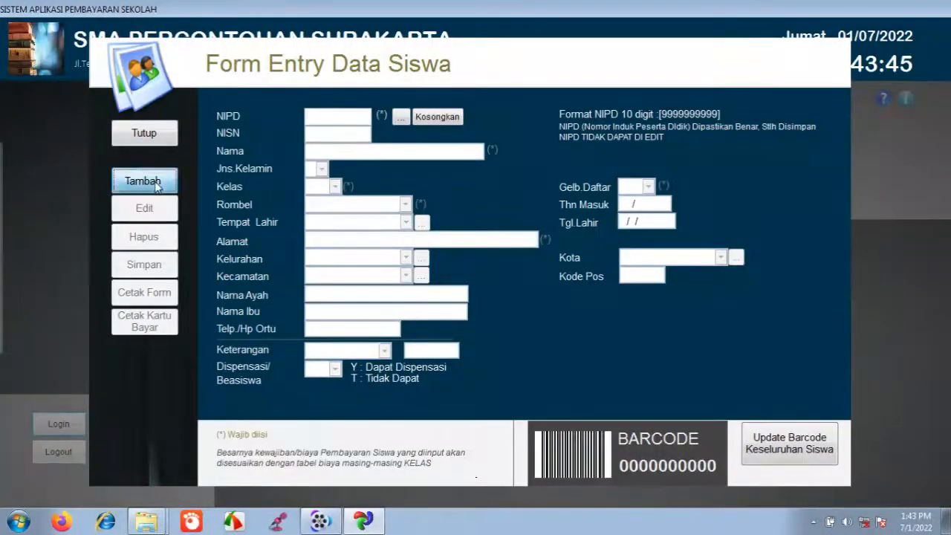
Set the student's address: Kelurahan BALUWARTI, Kecamatan JEBRES, city SURAKARTA
{"action": "left_click", "coordinate": [345, 149]}
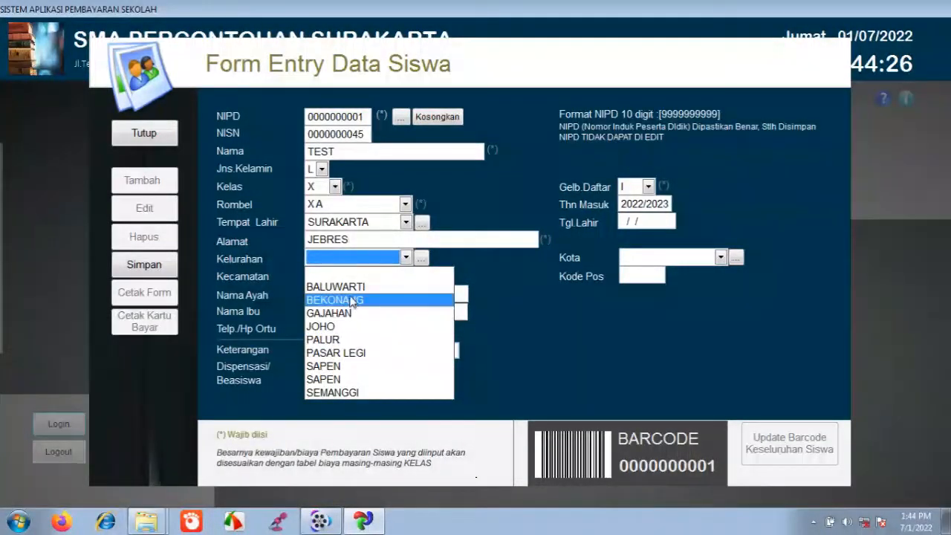
{"action": "left_click", "coordinate": [355, 286]}
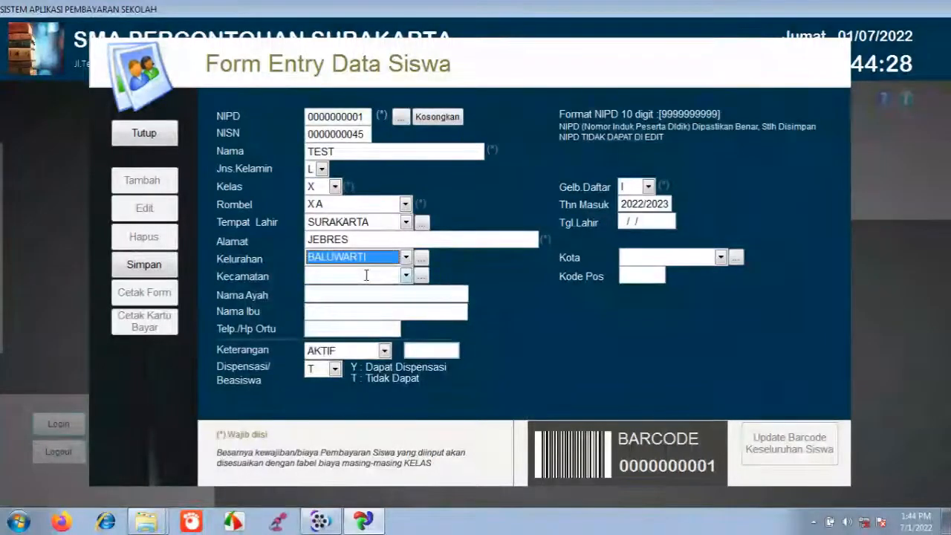
{"action": "left_click", "coordinate": [406, 274]}
{"action": "left_click", "coordinate": [386, 304]}
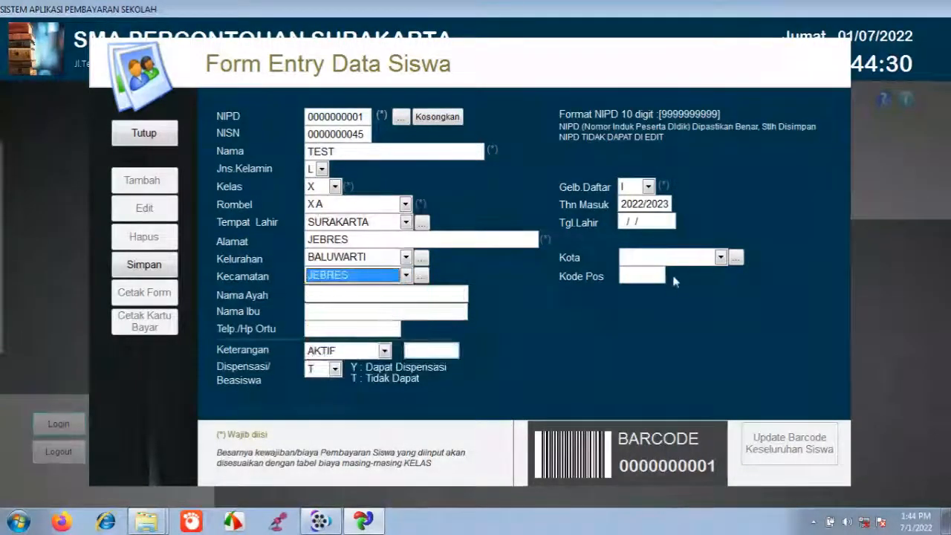
{"action": "left_click", "coordinate": [671, 258]}
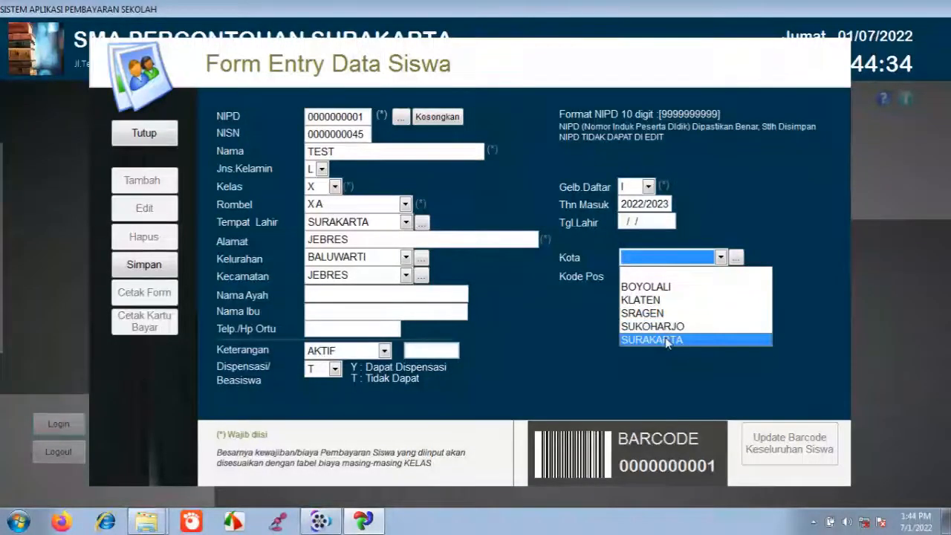
{"action": "left_click", "coordinate": [665, 339]}
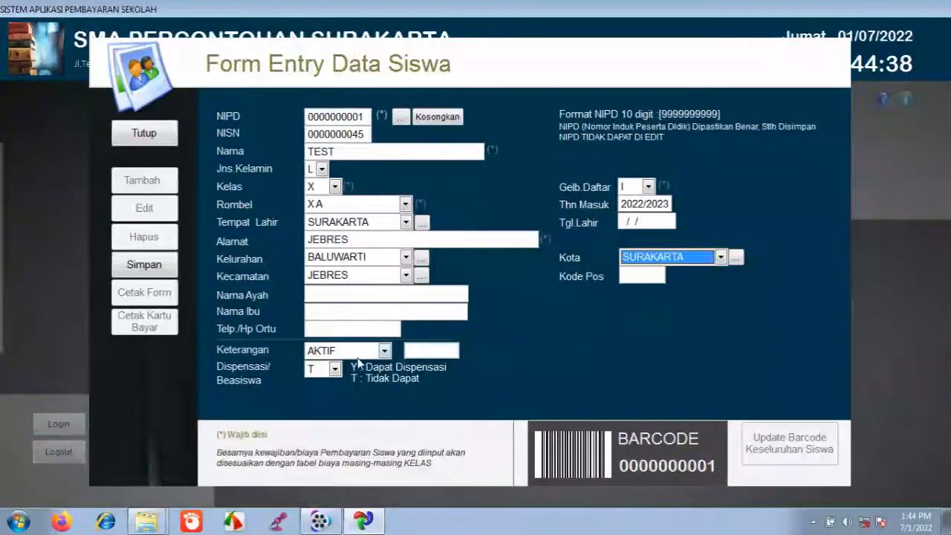
Save the new student record TEST, confirming and acknowledging the saved message
{"action": "left_click", "coordinate": [358, 301]}
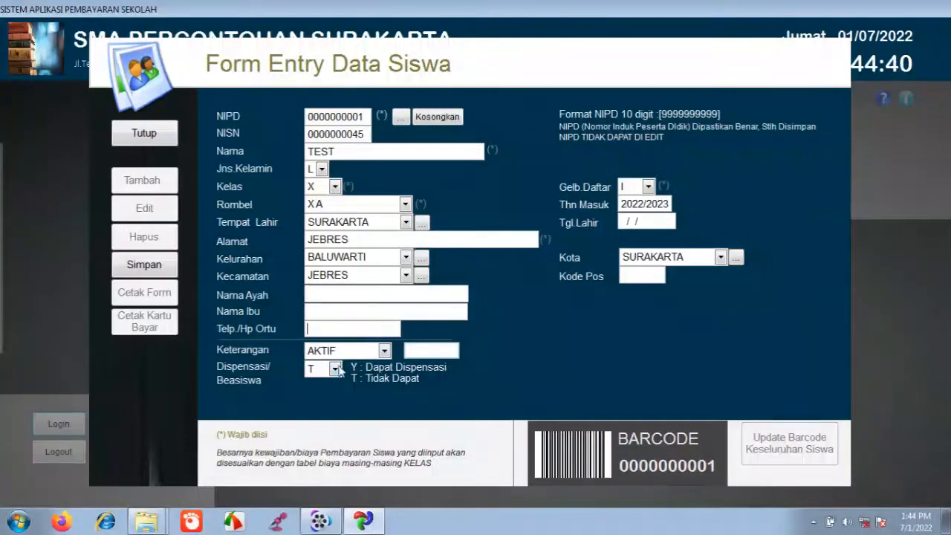
{"action": "left_click", "coordinate": [152, 257]}
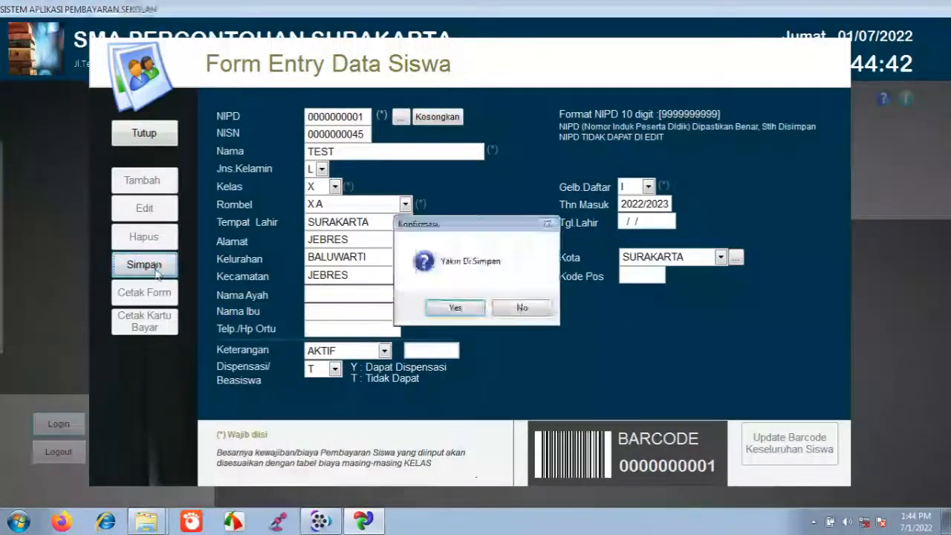
{"action": "left_click", "coordinate": [453, 307]}
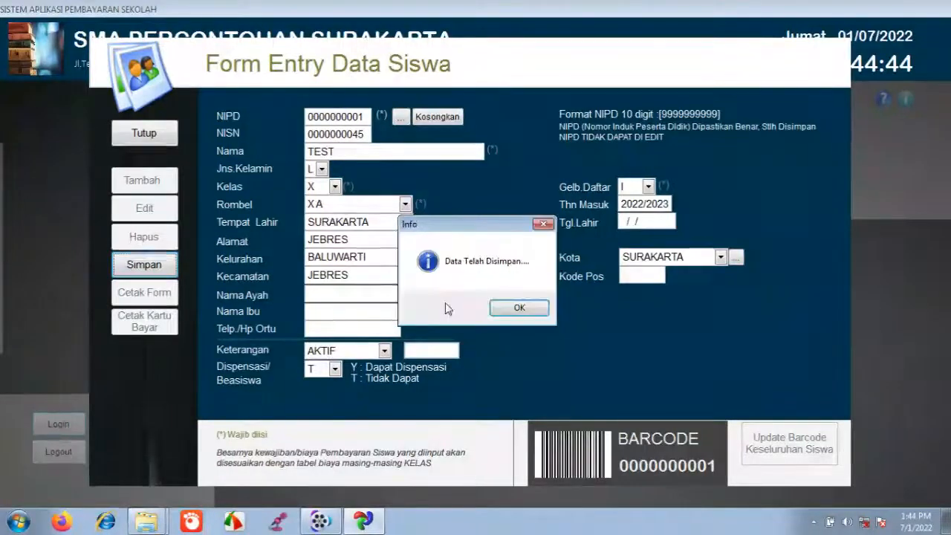
{"action": "left_click", "coordinate": [497, 308]}
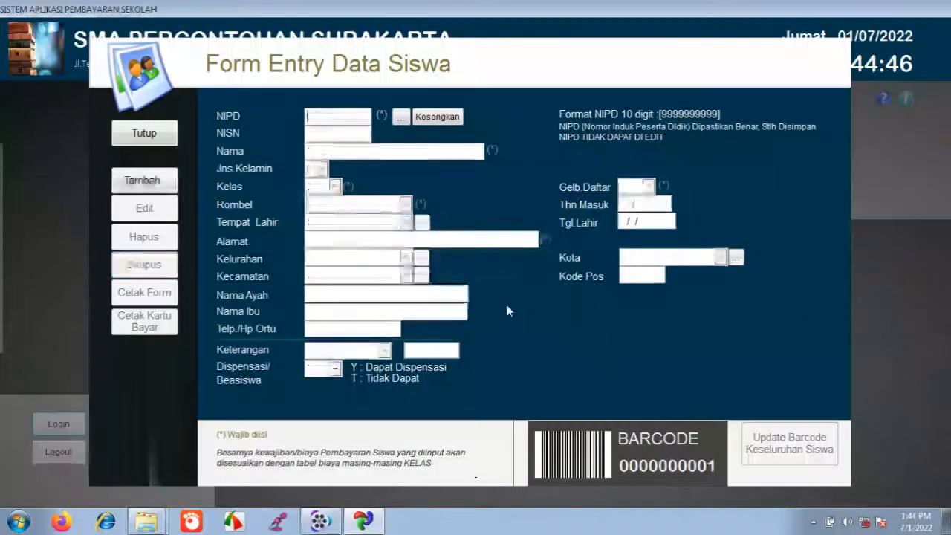
Check that TEST is the only active student in Daftar Siswa, then close the entry form
{"action": "left_click", "coordinate": [399, 117]}
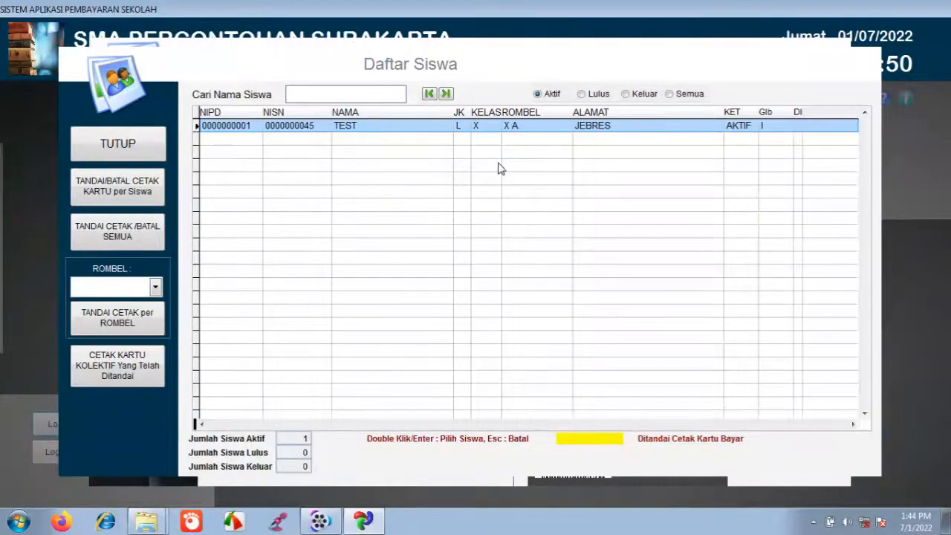
{"action": "left_click", "coordinate": [117, 153]}
{"action": "left_click", "coordinate": [144, 133]}
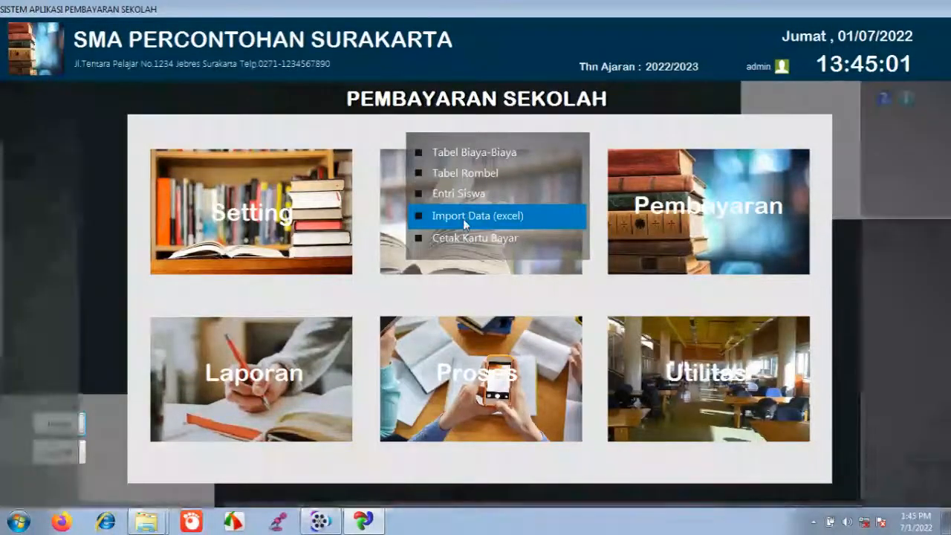
Open Import Data (excel) from the Tabel menu
{"action": "left_click", "coordinate": [463, 216]}
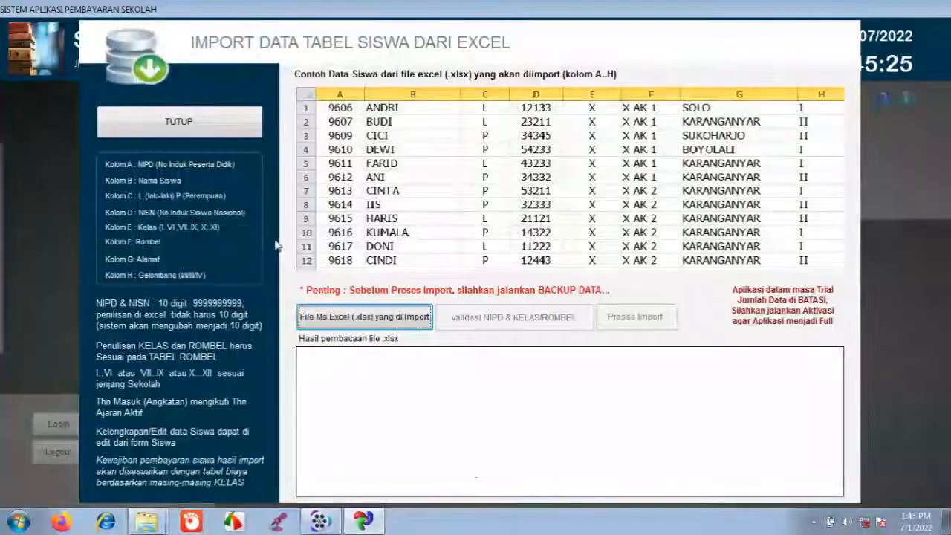
Load the contohimportdatasma Excel file's rows into the import grid
{"action": "left_click", "coordinate": [341, 320]}
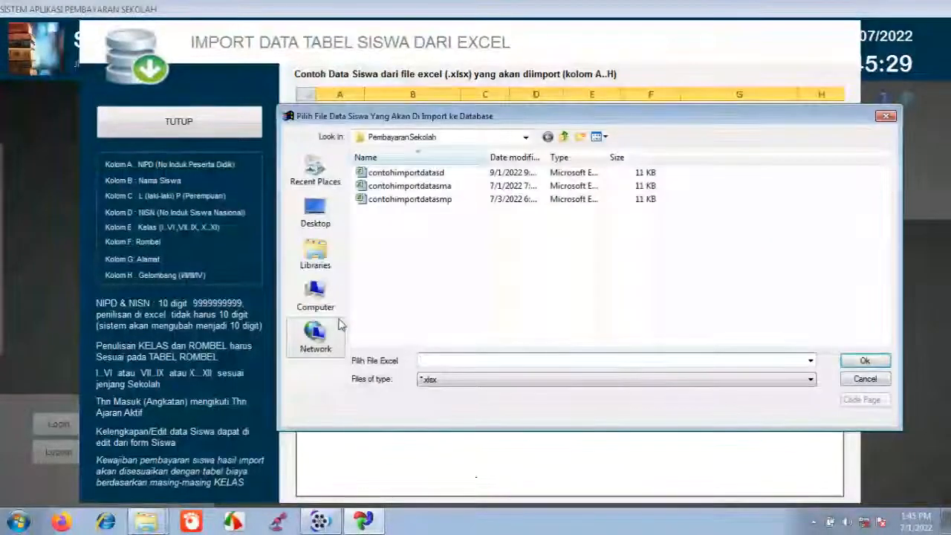
{"action": "left_click", "coordinate": [384, 191]}
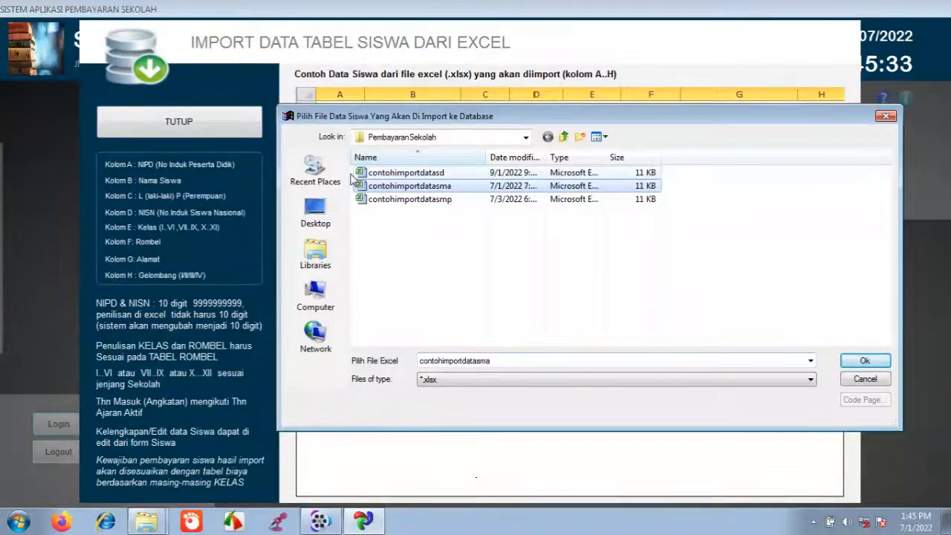
{"action": "left_click", "coordinate": [866, 361]}
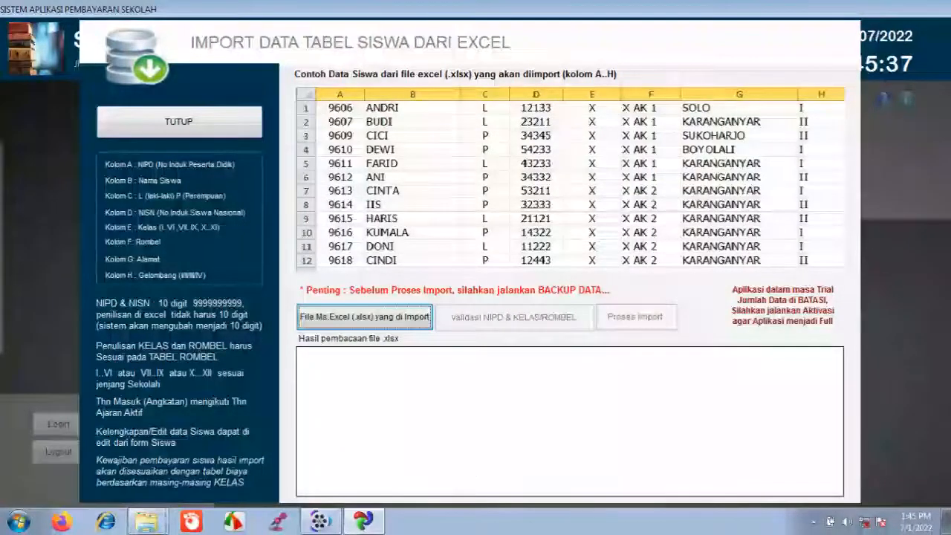
{"action": "left_click", "coordinate": [347, 311]}
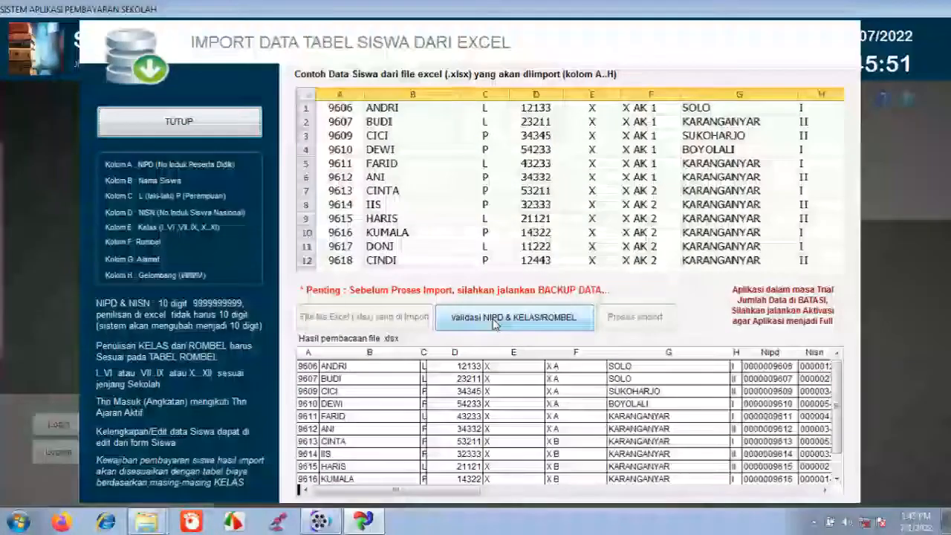
Validate the rows, import all 12 student records, and close the import window
{"action": "left_click", "coordinate": [494, 319]}
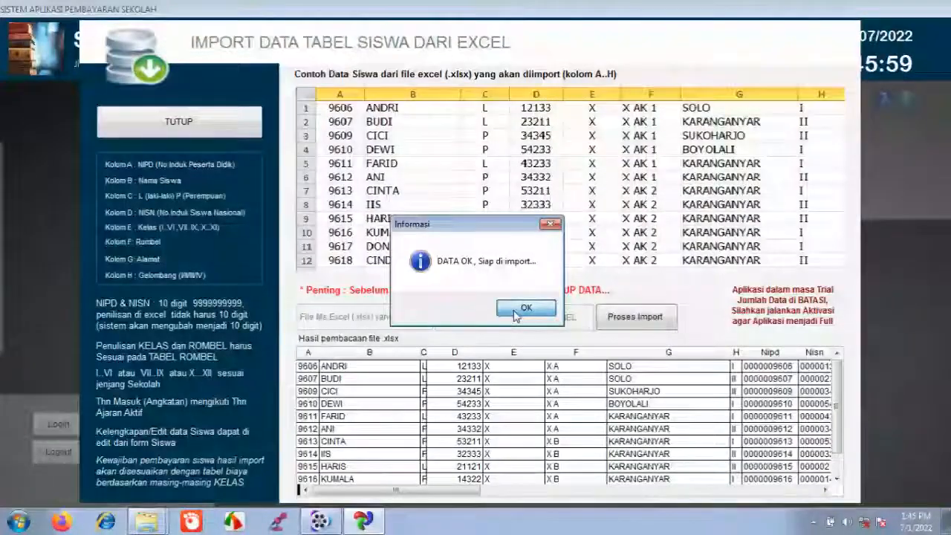
{"action": "left_click", "coordinate": [516, 312]}
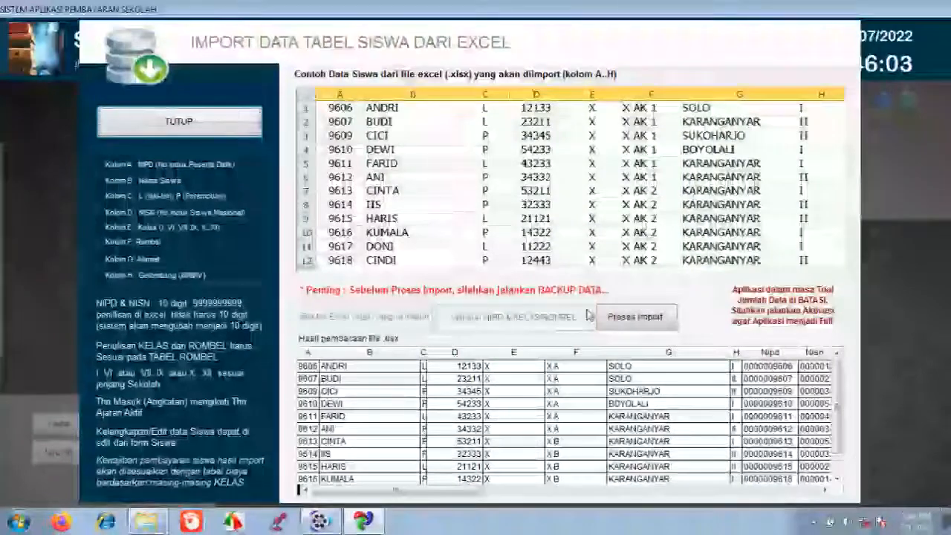
{"action": "left_click", "coordinate": [633, 317]}
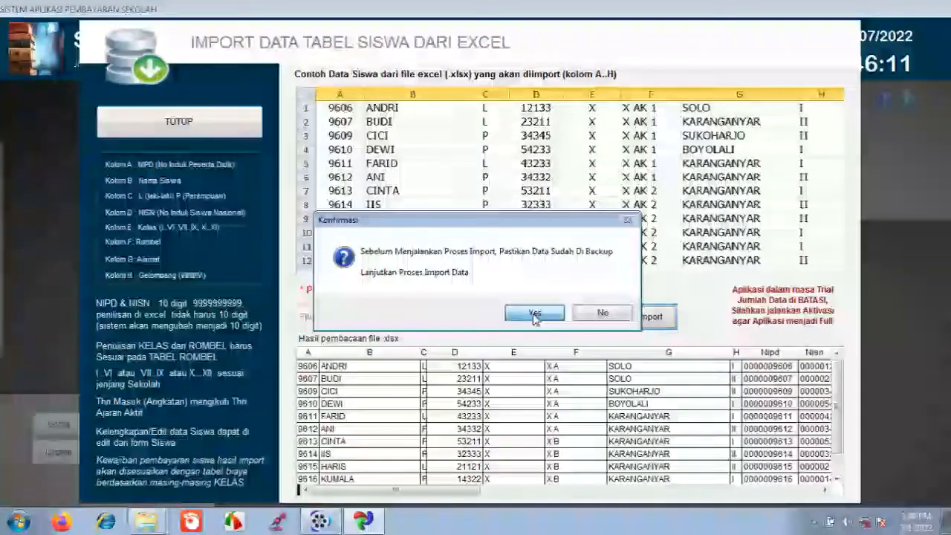
{"action": "left_click", "coordinate": [534, 314]}
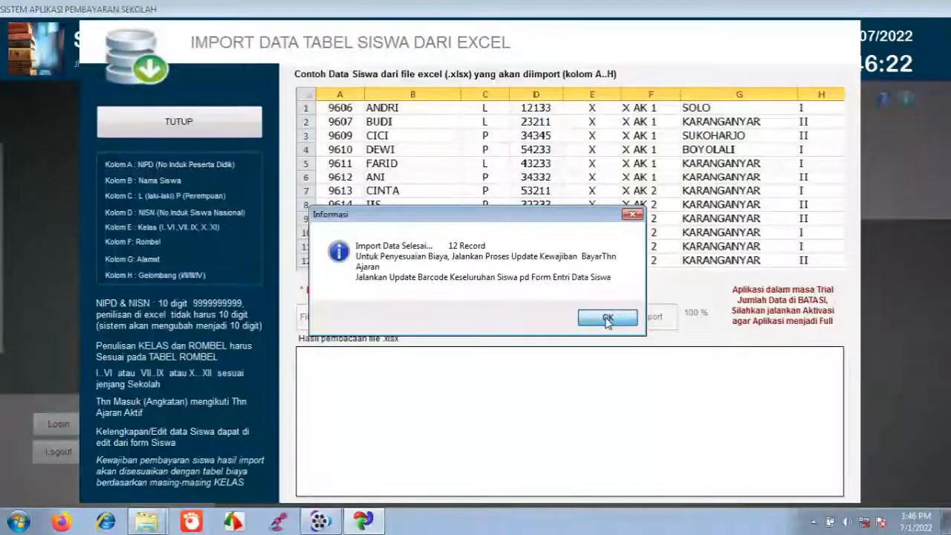
{"action": "left_click", "coordinate": [605, 318]}
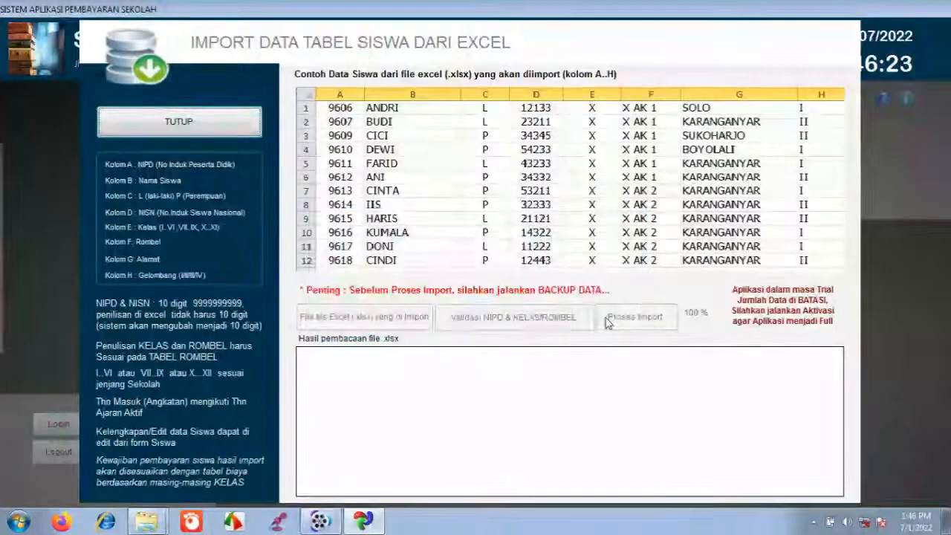
{"action": "left_click", "coordinate": [218, 131]}
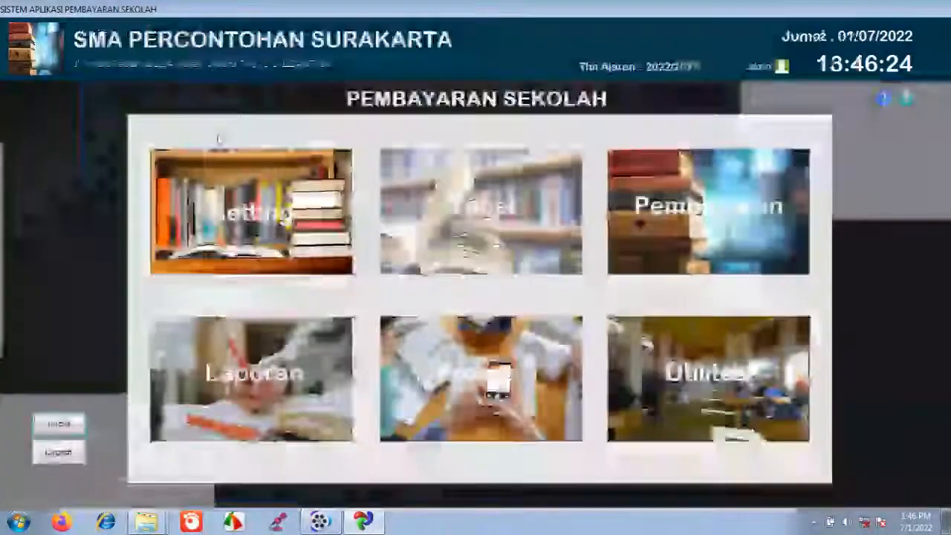
Open Entri Siswa and review the imported students in the NIPD lookup list
{"action": "mouse_move", "coordinate": [446, 170]}
{"action": "left_click", "coordinate": [467, 190]}
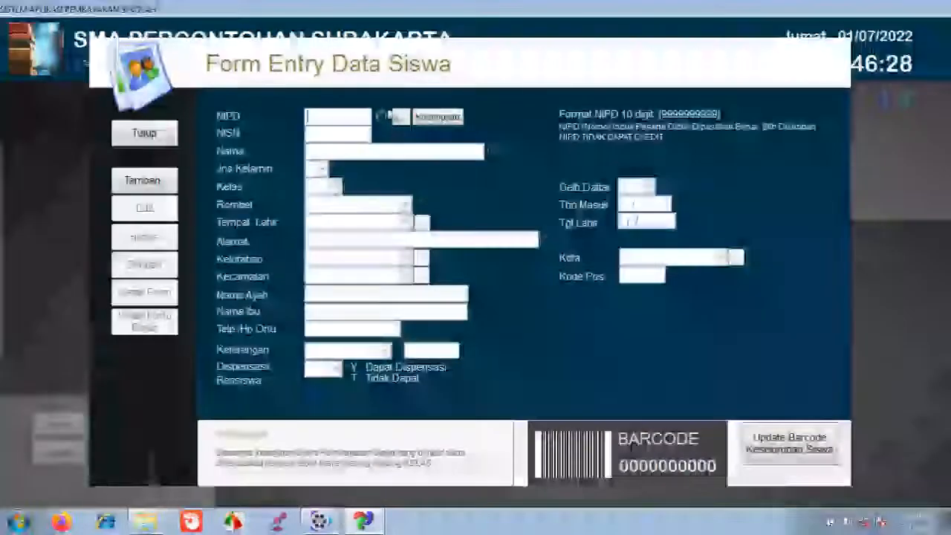
{"action": "left_click", "coordinate": [398, 117]}
{"action": "left_click", "coordinate": [387, 138]}
{"action": "left_click", "coordinate": [350, 192]}
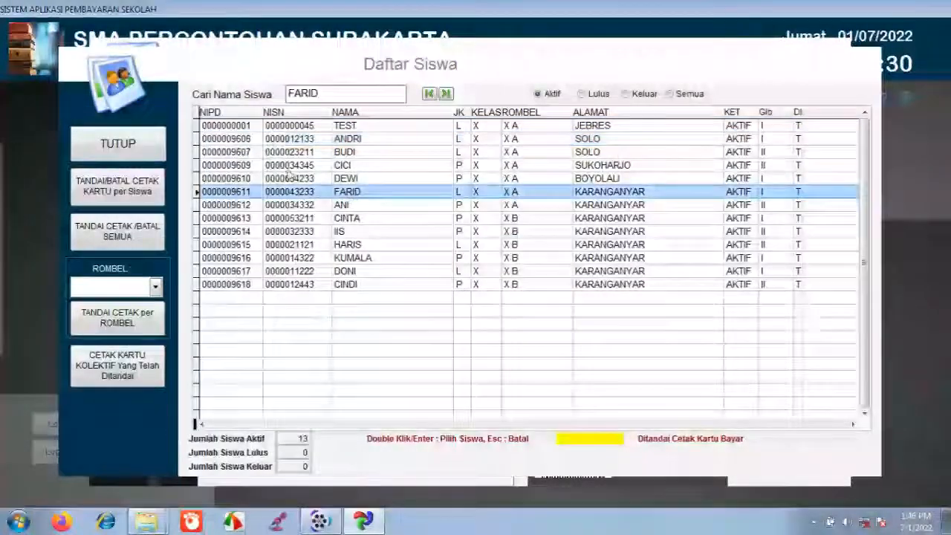
{"action": "left_click", "coordinate": [251, 129]}
{"action": "double_click", "coordinate": [253, 139]}
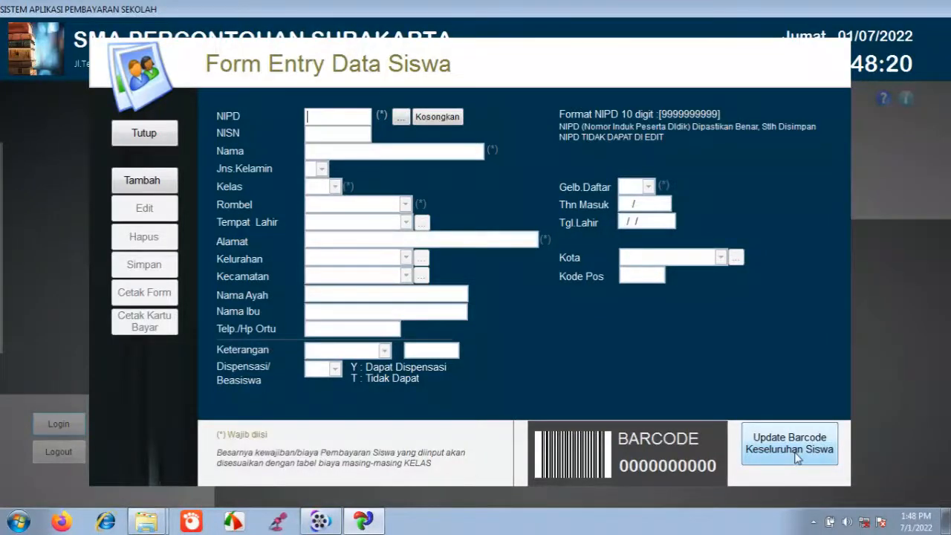
Regenerate barcodes for all 14 students with Update Barcode Keseluruhan Siswa
{"action": "left_click", "coordinate": [793, 449]}
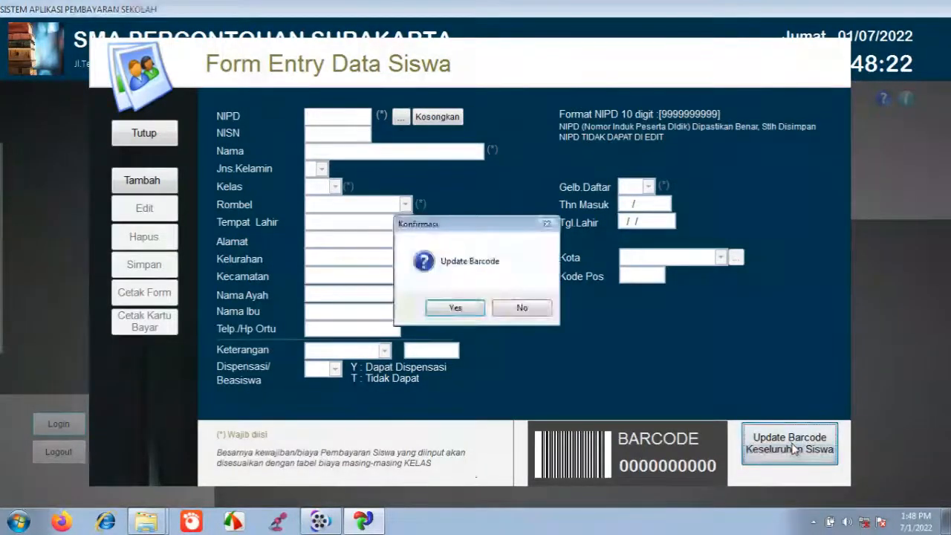
{"action": "left_click", "coordinate": [449, 307]}
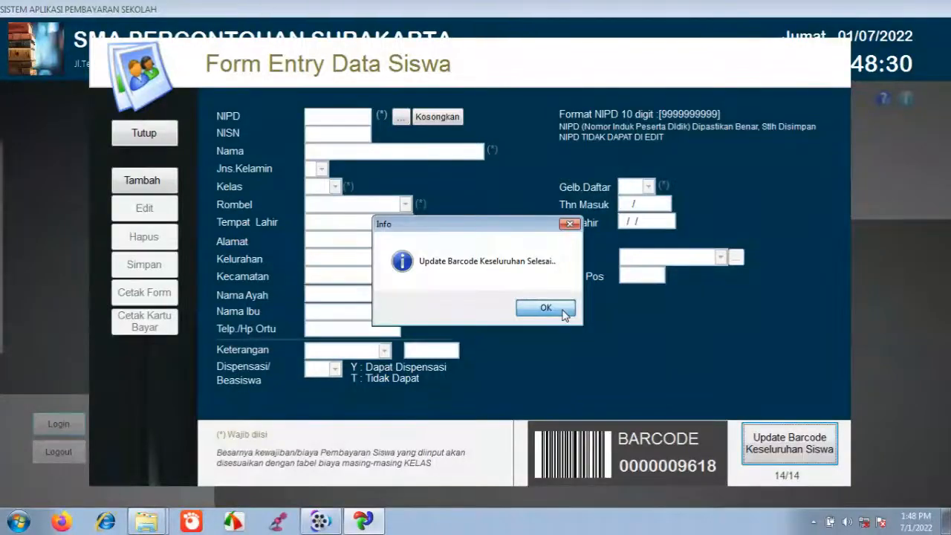
{"action": "left_click", "coordinate": [546, 307]}
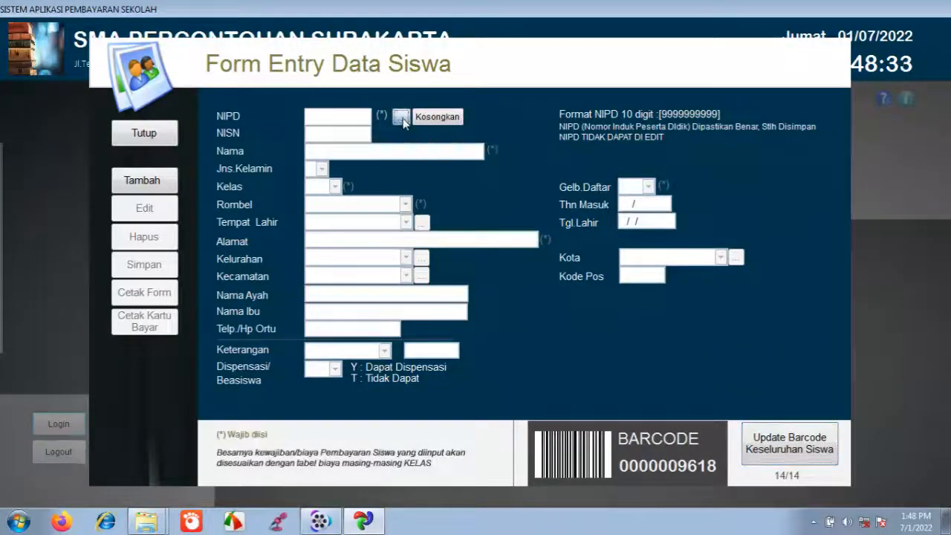
Load student TEST 2 into the entry form from the NIPD student list
{"action": "left_click", "coordinate": [400, 117]}
{"action": "left_click", "coordinate": [315, 139]}
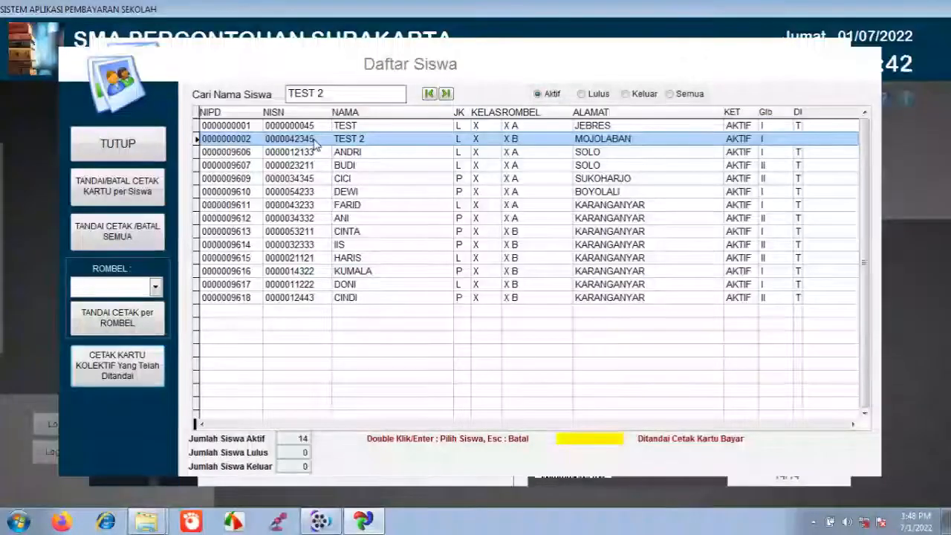
{"action": "double_click", "coordinate": [314, 141]}
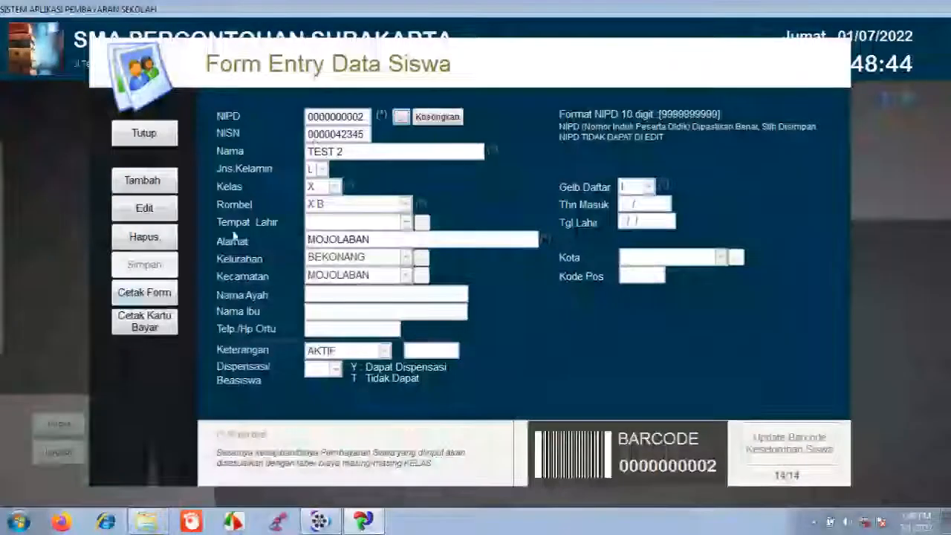
Preview TEST 2's payment card at full screen, then close the preview and entry form
{"action": "left_click", "coordinate": [165, 318]}
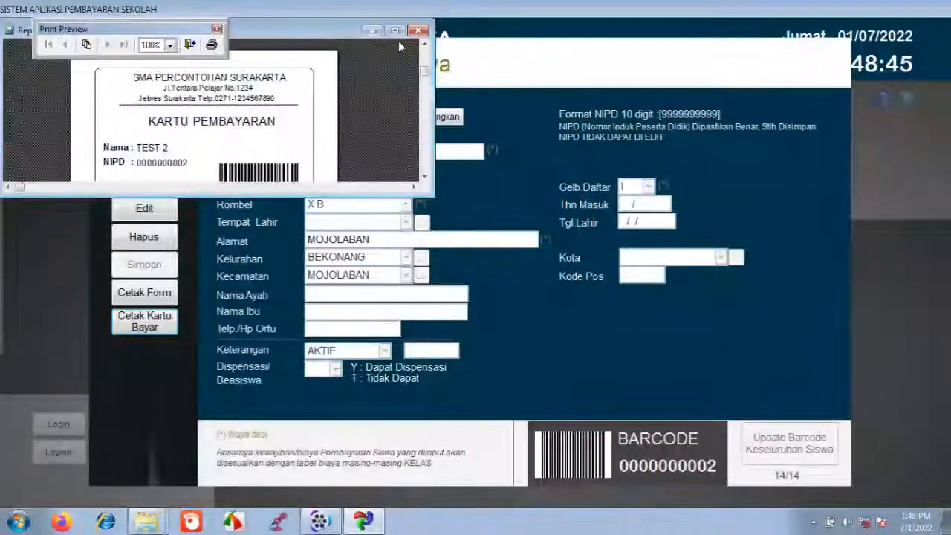
{"action": "left_click", "coordinate": [396, 30]}
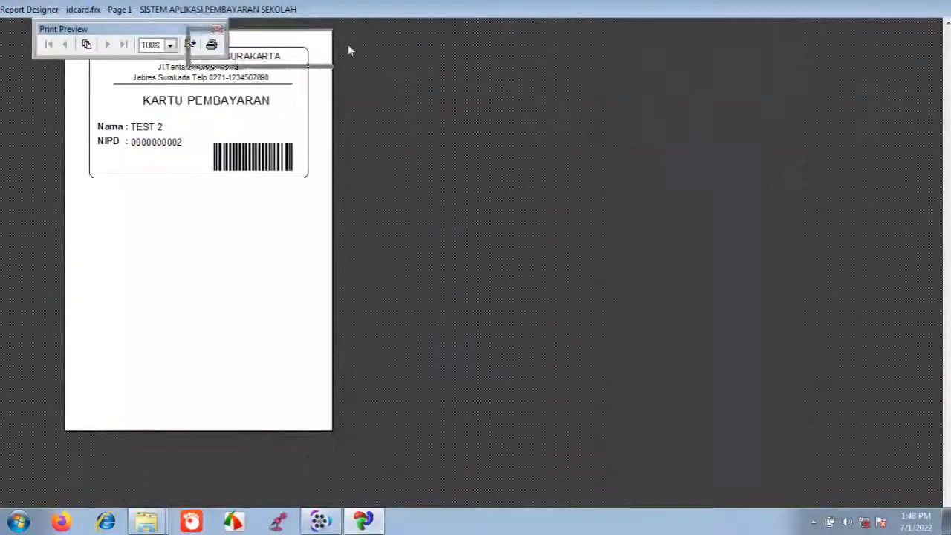
{"action": "left_click_drag", "start_coordinate": [474, 56], "coordinate": [474, 59]}
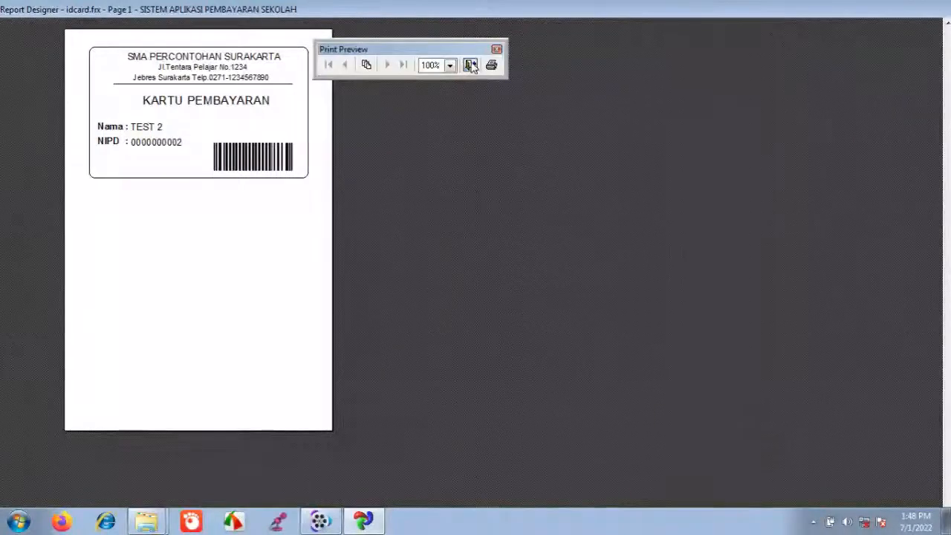
{"action": "left_click", "coordinate": [470, 64]}
{"action": "left_click", "coordinate": [136, 143]}
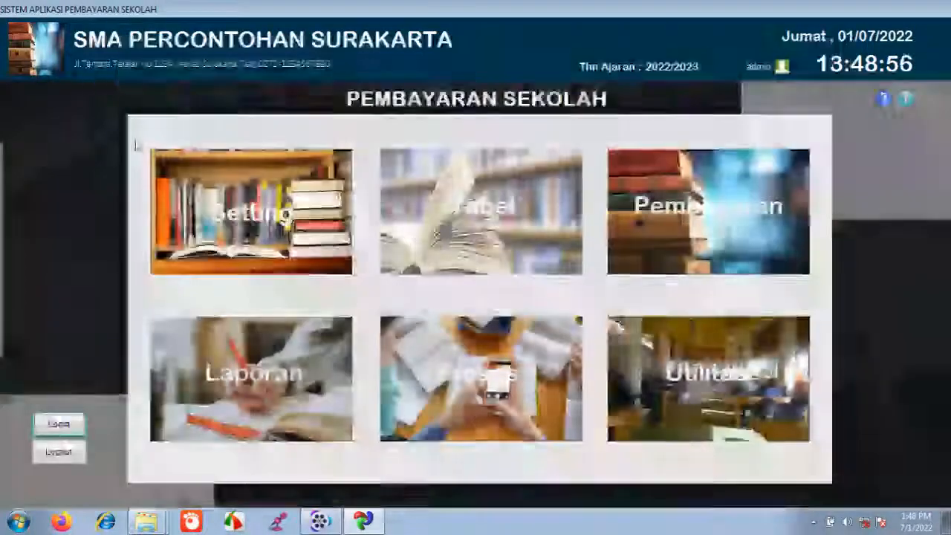
Mark students from TEST onward for card printing and preview their payment cards
{"action": "mouse_move", "coordinate": [460, 215]}
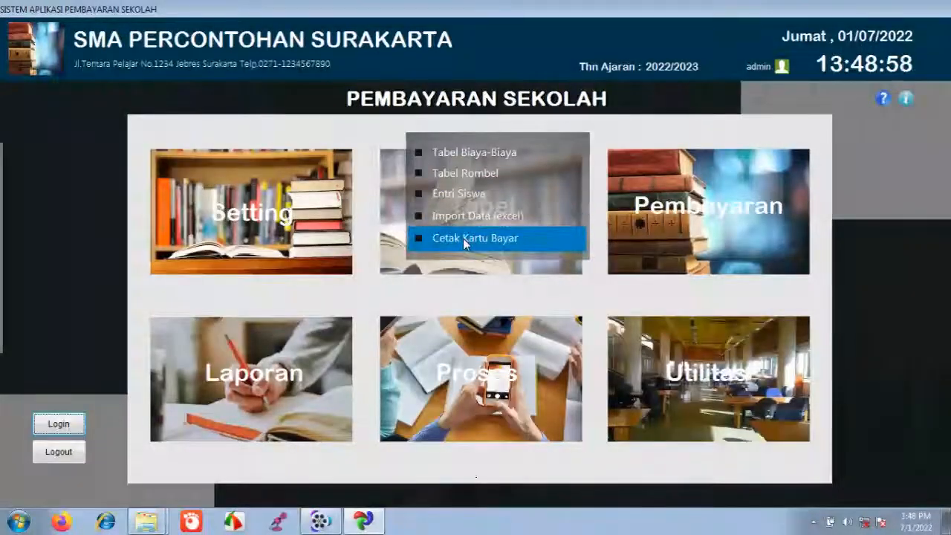
{"action": "left_click", "coordinate": [462, 238]}
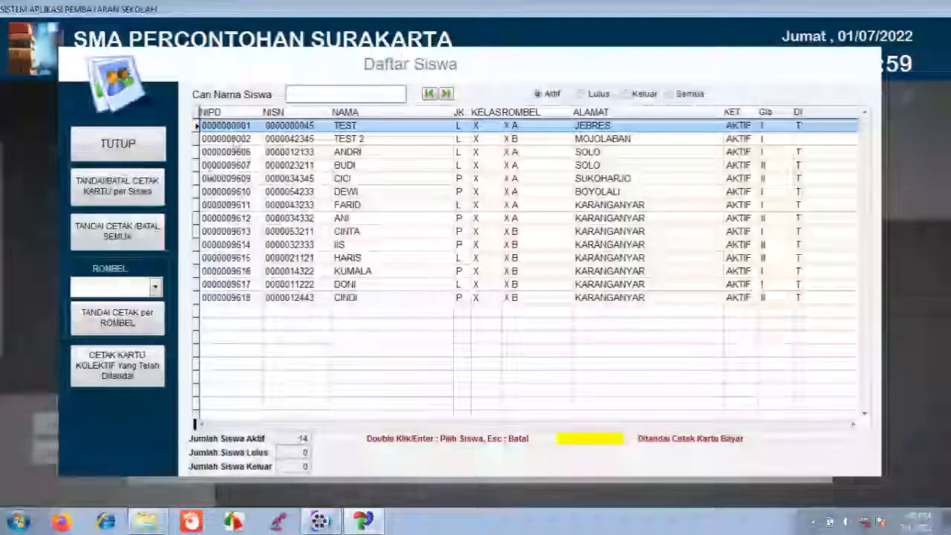
{"action": "left_click", "coordinate": [147, 192]}
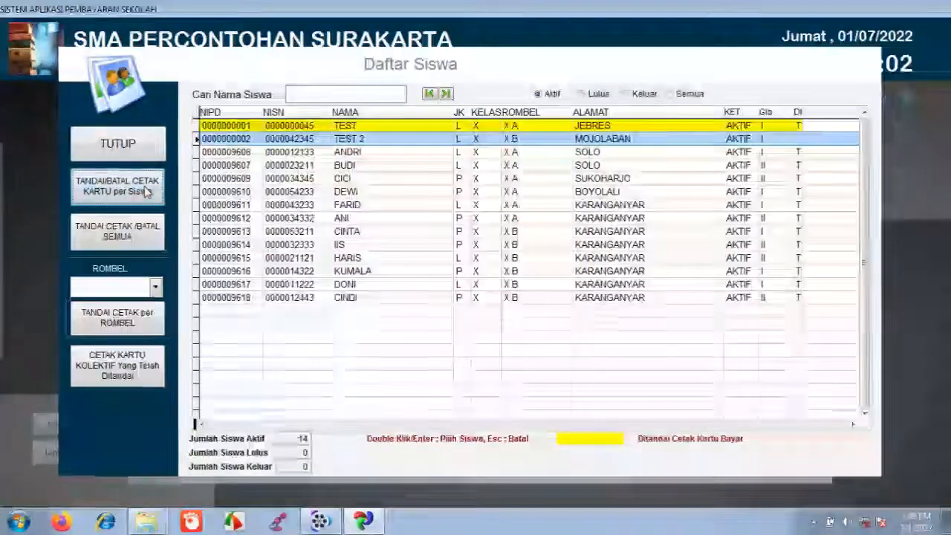
{"action": "left_click", "coordinate": [147, 192]}
{"action": "left_click", "coordinate": [146, 191]}
{"action": "left_click", "coordinate": [146, 192]}
{"action": "left_click", "coordinate": [147, 192]}
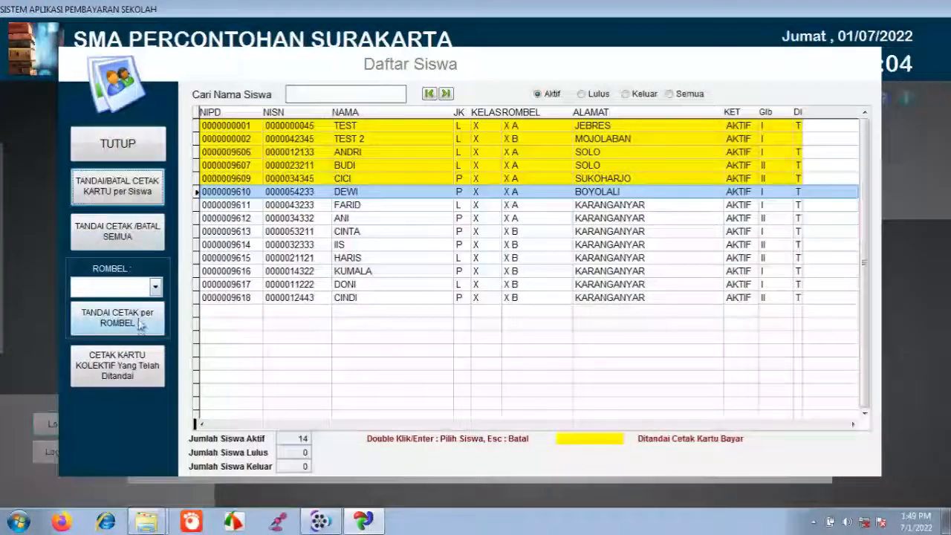
{"action": "left_click", "coordinate": [126, 365]}
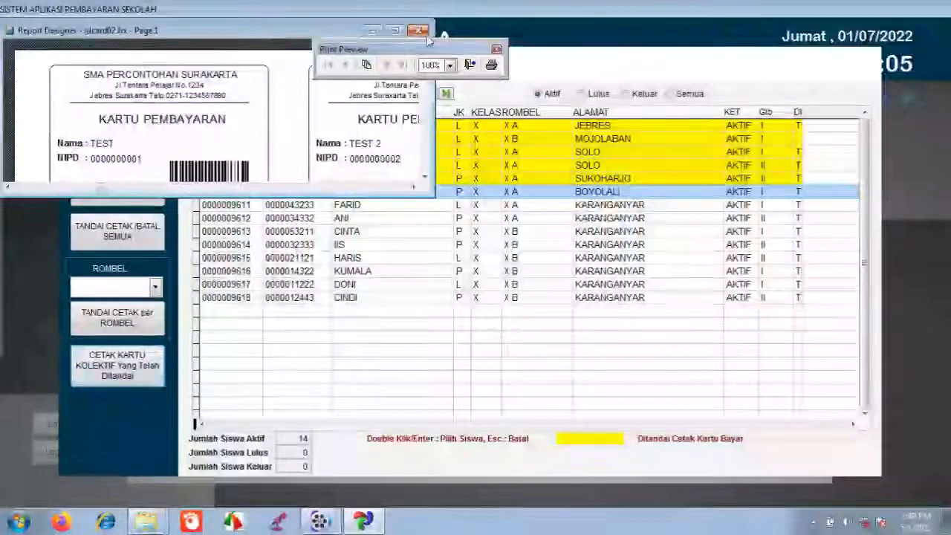
{"action": "left_click", "coordinate": [394, 31]}
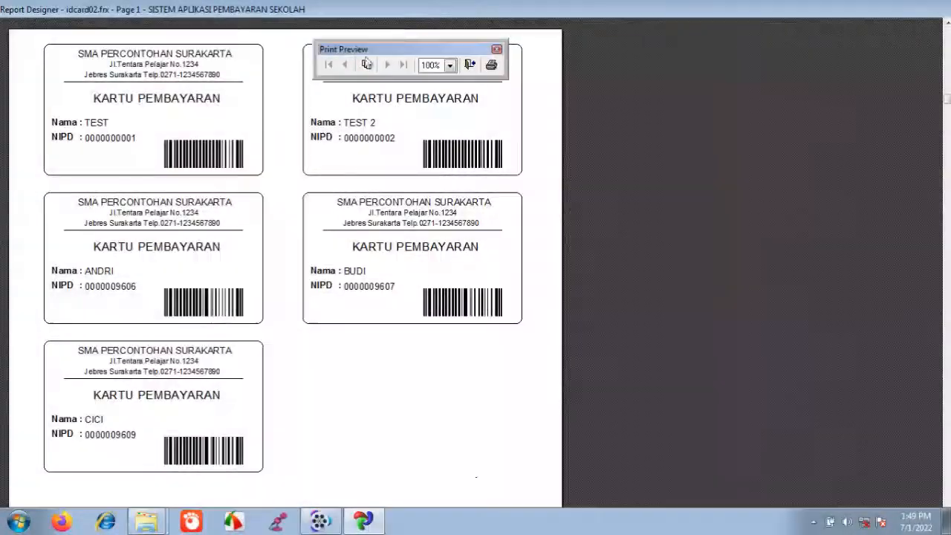
{"action": "left_click", "coordinate": [469, 65]}
Mark all ROMBEL X B students for printing and preview their payment cards
{"action": "left_click", "coordinate": [156, 287]}
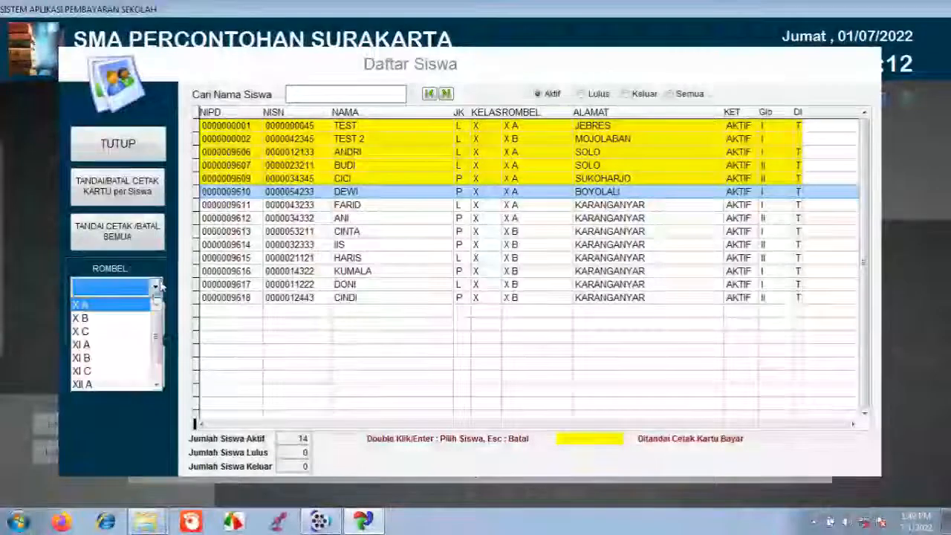
{"action": "left_click", "coordinate": [106, 322]}
{"action": "left_click", "coordinate": [117, 318]}
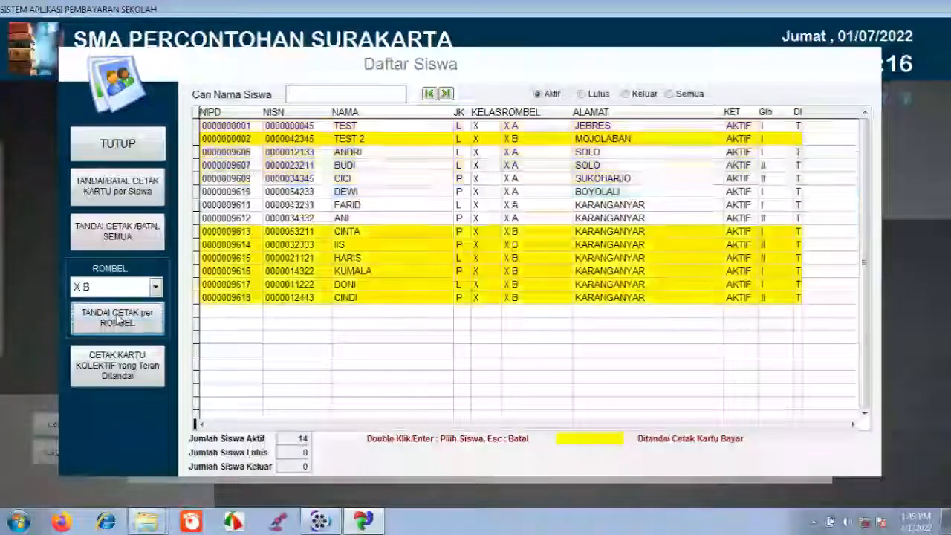
{"action": "left_click", "coordinate": [117, 365]}
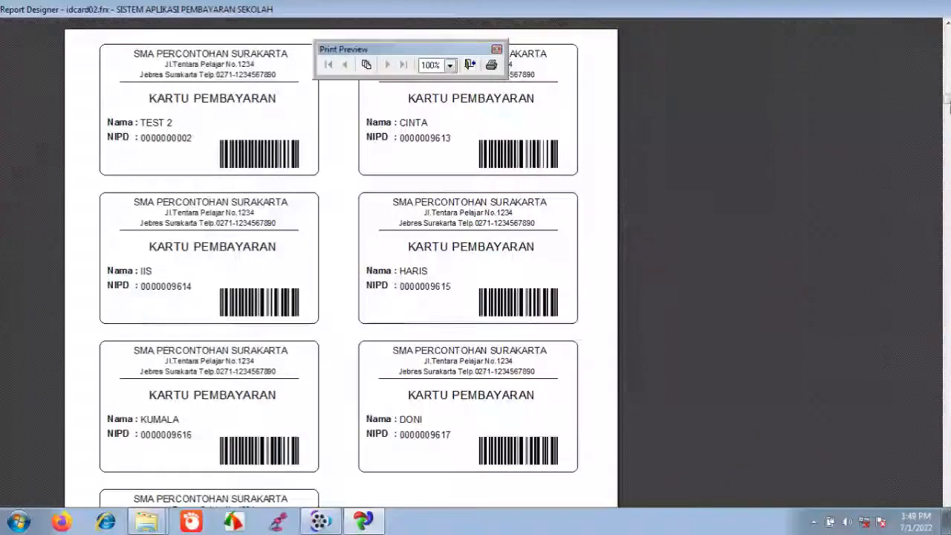
{"action": "scroll", "coordinate": [948, 125], "scroll_direction": "down", "scroll_amount": 1}
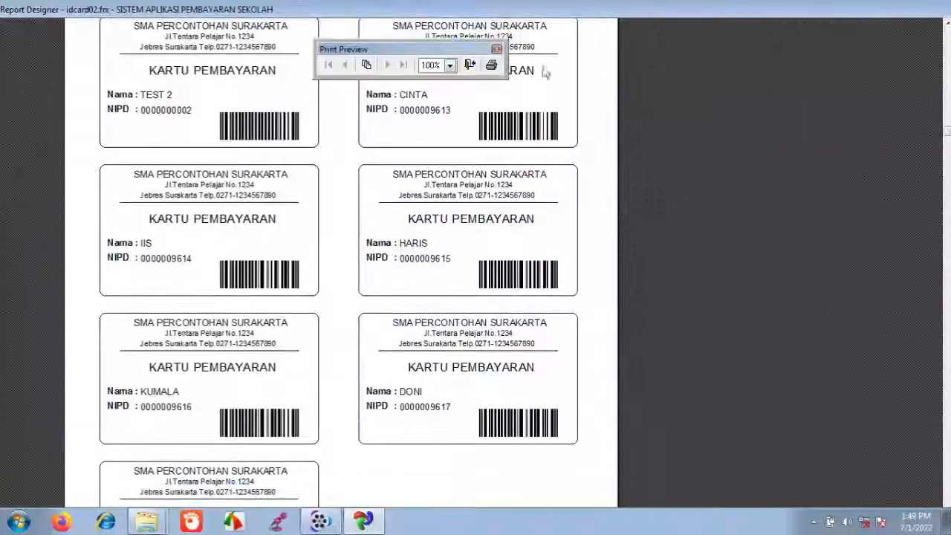
{"action": "left_click", "coordinate": [470, 65]}
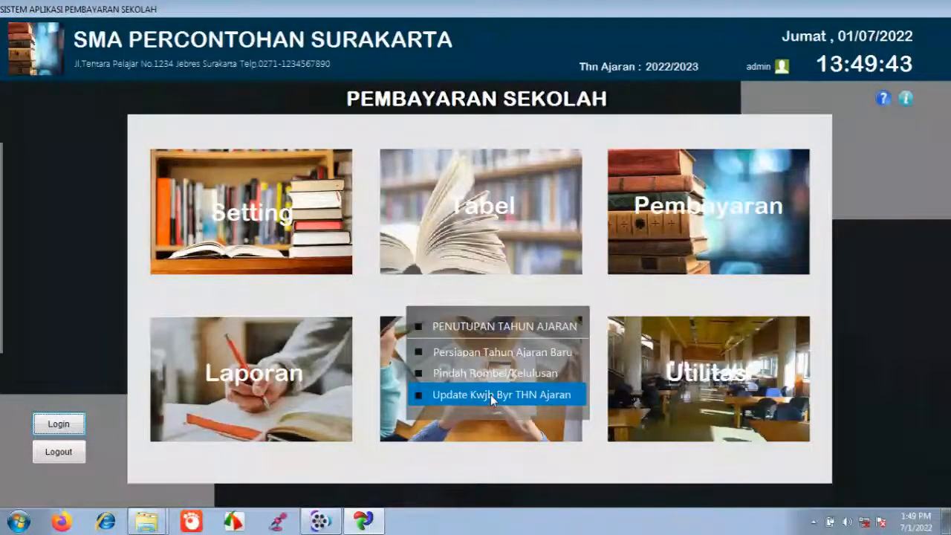
Run the payment obligation update to activate academic year 2022/2023
{"action": "left_click", "coordinate": [490, 395]}
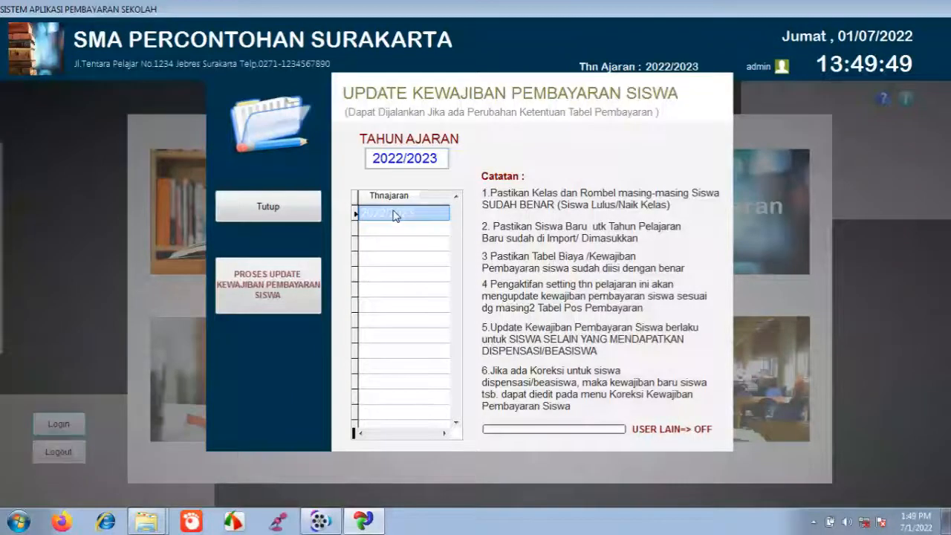
{"action": "left_click", "coordinate": [291, 281]}
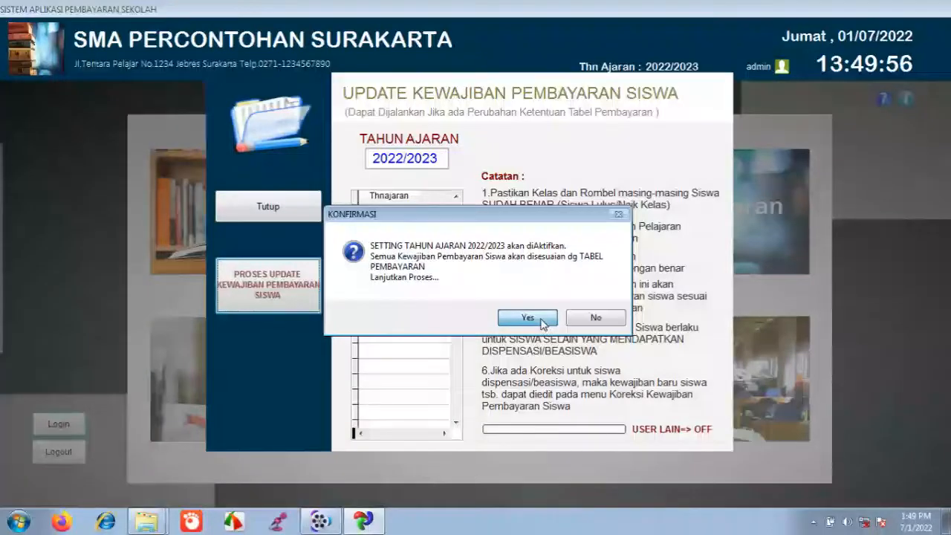
{"action": "left_click", "coordinate": [541, 320]}
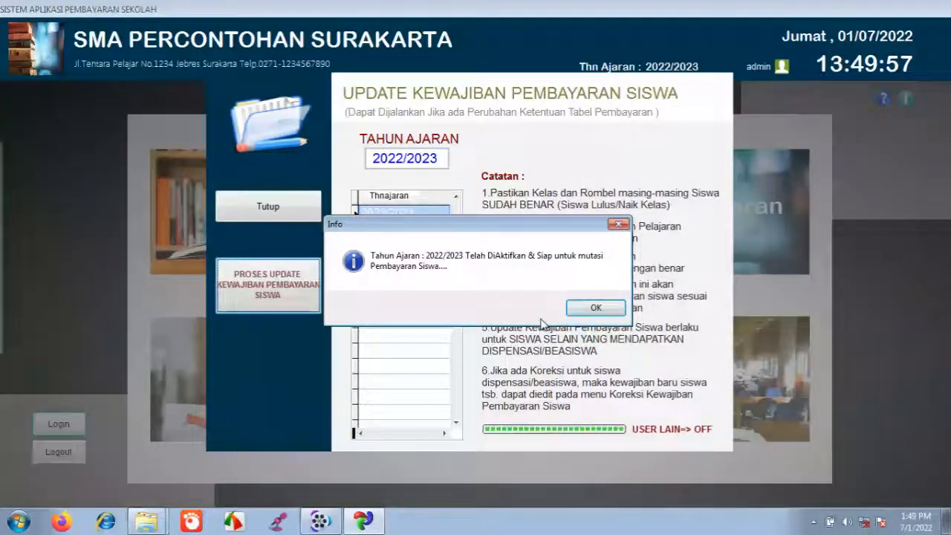
{"action": "left_click", "coordinate": [591, 311]}
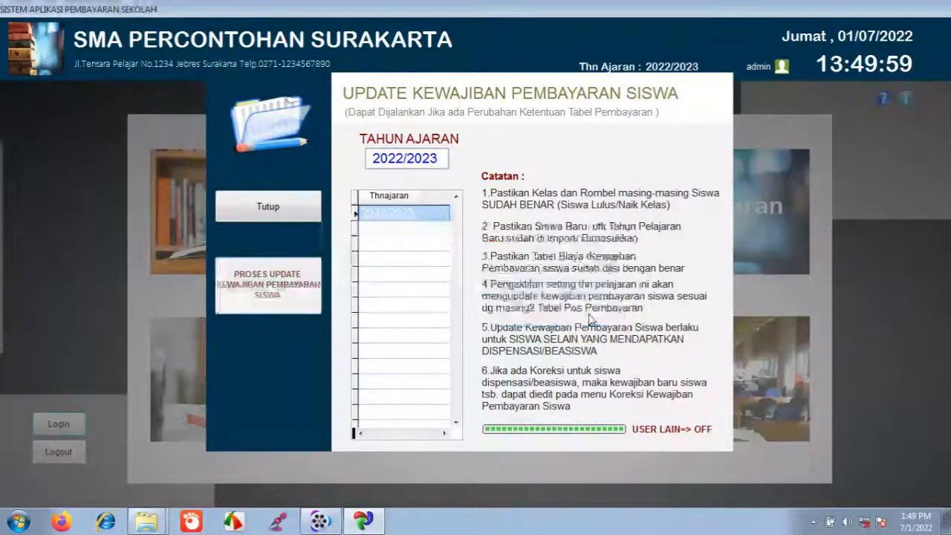
{"action": "left_click", "coordinate": [269, 216]}
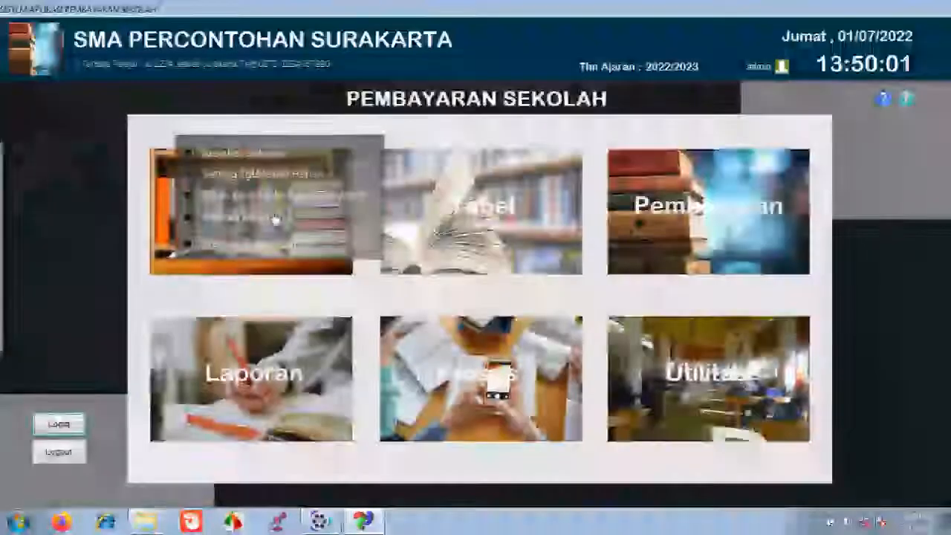
Open Koreksi Kwjb Pembayaran Siswa and view the fee rows for ANI, BUDI, TEST and ANDRI
{"action": "mouse_move", "coordinate": [708, 148]}
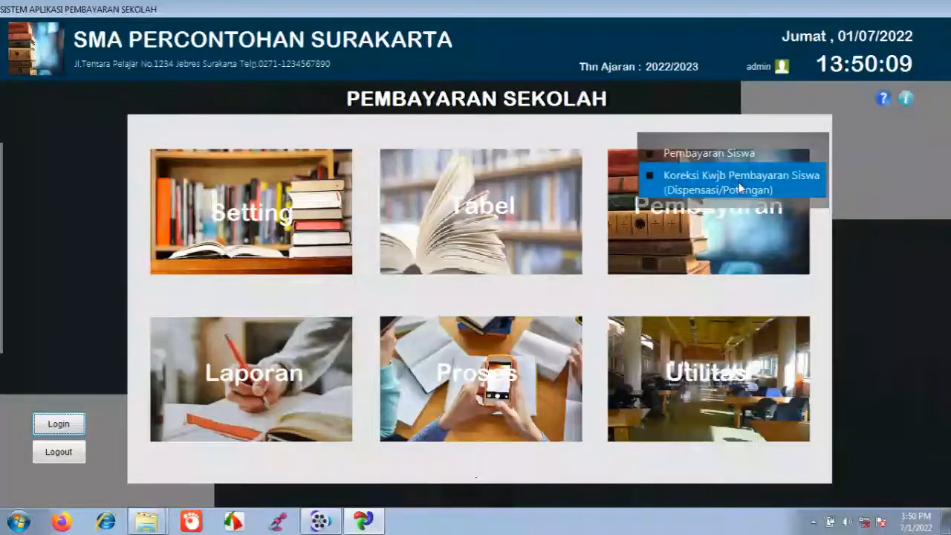
{"action": "left_click", "coordinate": [739, 185]}
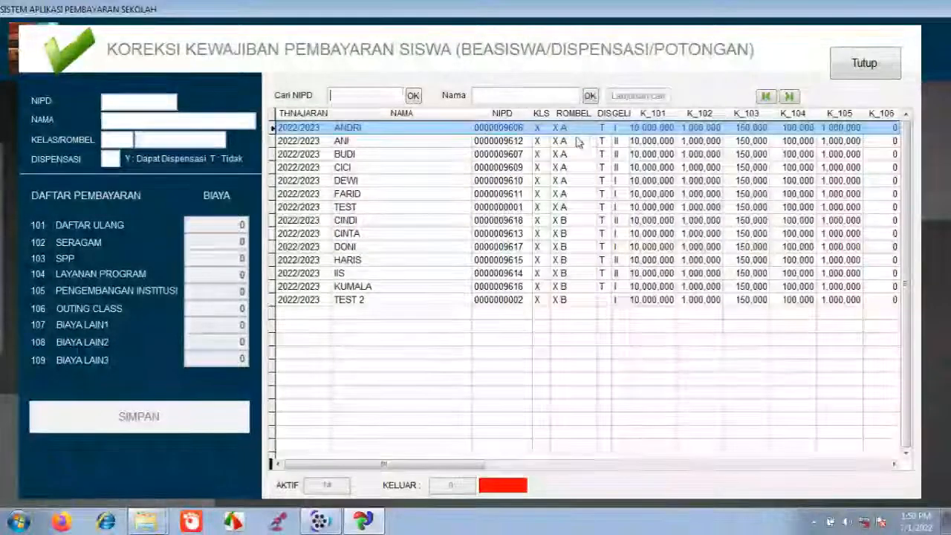
{"action": "left_click", "coordinate": [573, 142]}
{"action": "left_click", "coordinate": [575, 155]}
{"action": "left_click", "coordinate": [590, 205]}
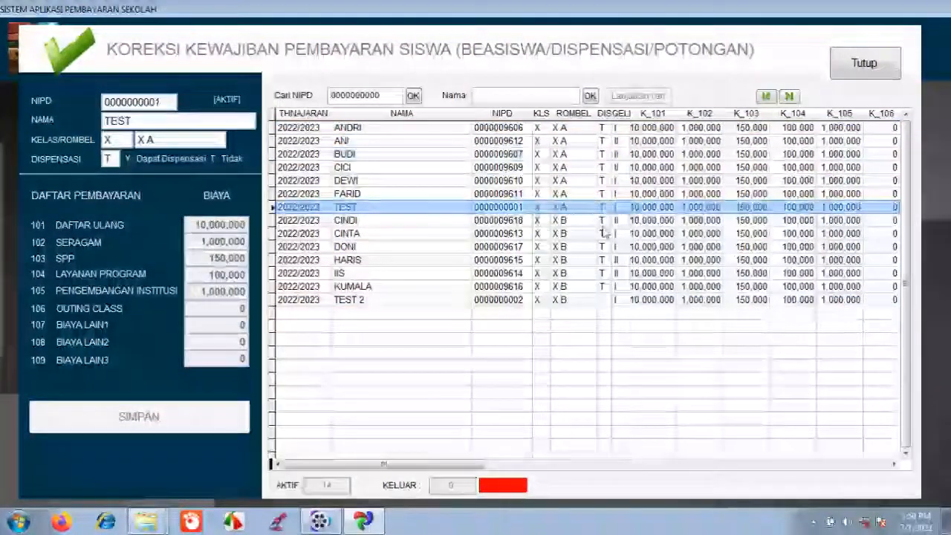
{"action": "left_click", "coordinate": [476, 128]}
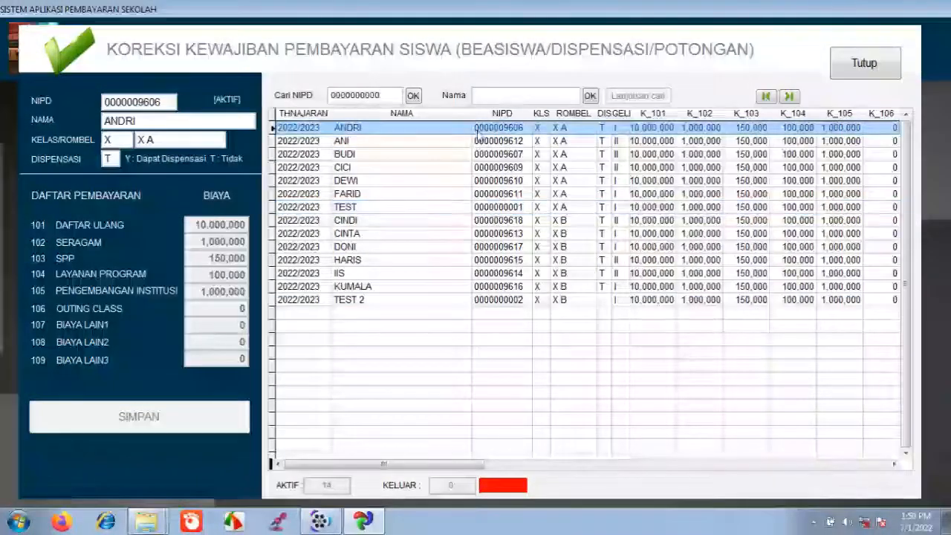
{"action": "left_click", "coordinate": [472, 143]}
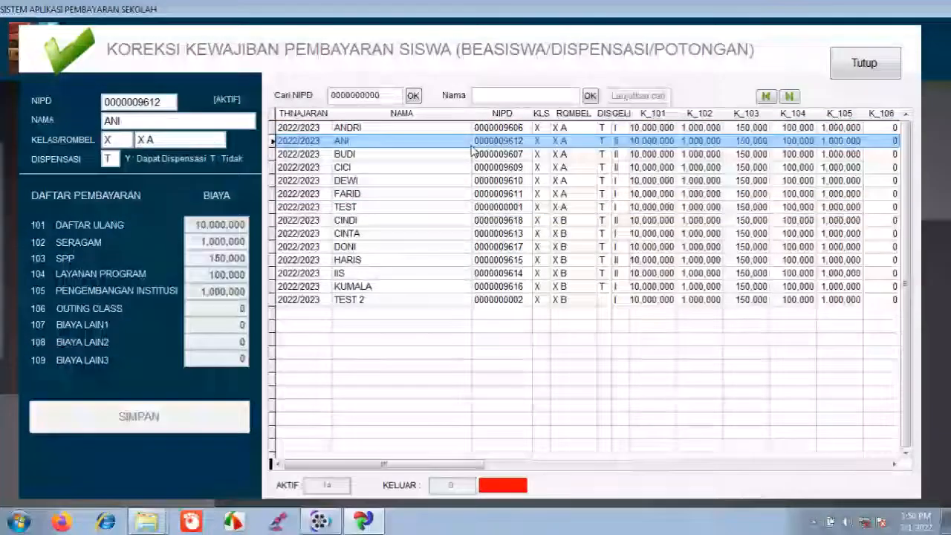
{"action": "left_click", "coordinate": [484, 129]}
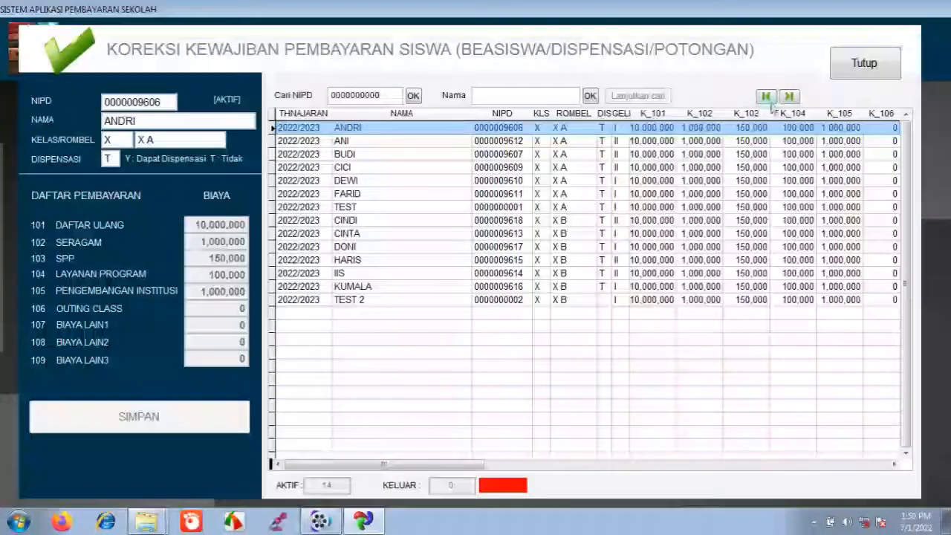
Close the corrections window and load student ANDRI into the Entri Siswa form
{"action": "left_click", "coordinate": [866, 66]}
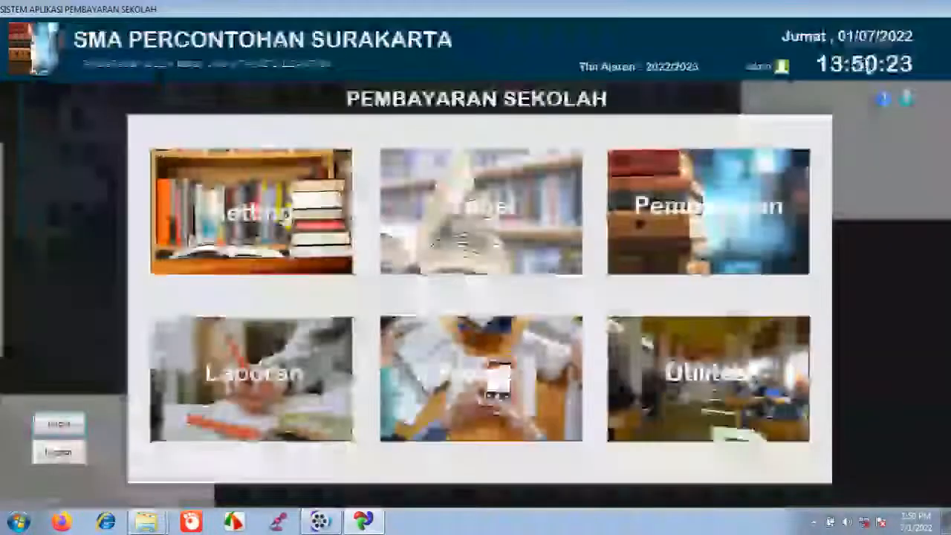
{"action": "left_click", "coordinate": [483, 192]}
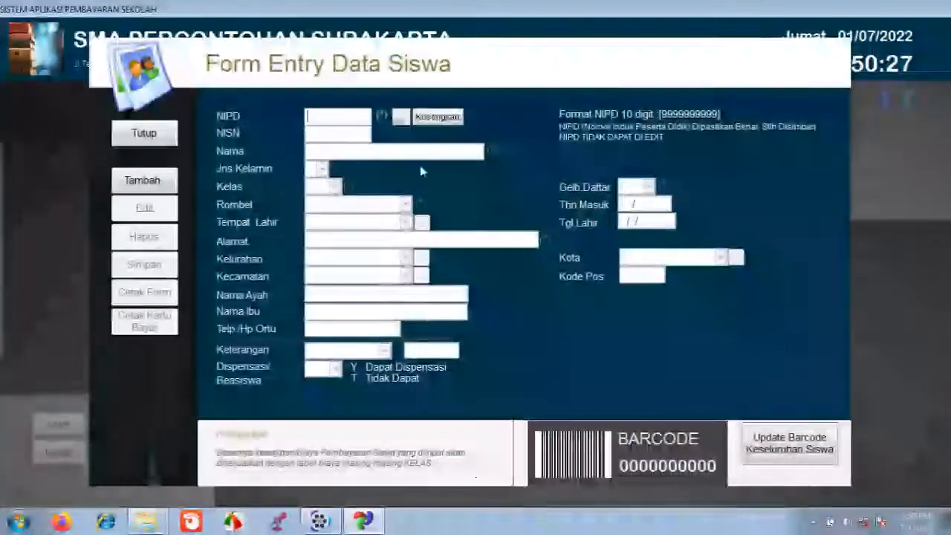
{"action": "left_click", "coordinate": [405, 118]}
{"action": "double_click", "coordinate": [346, 155]}
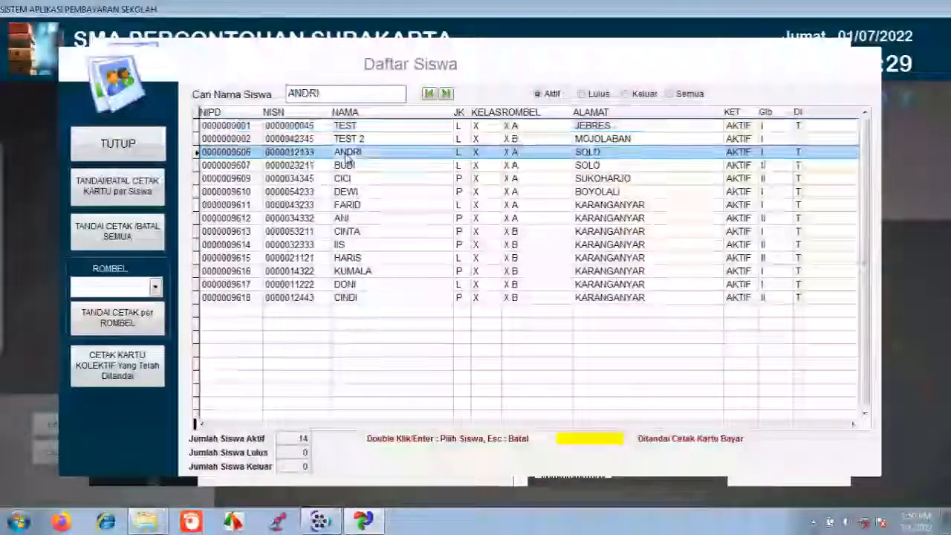
Set ANDRI's Dispensasi/Beasiswa to Y and save the record
{"action": "left_click", "coordinate": [144, 208]}
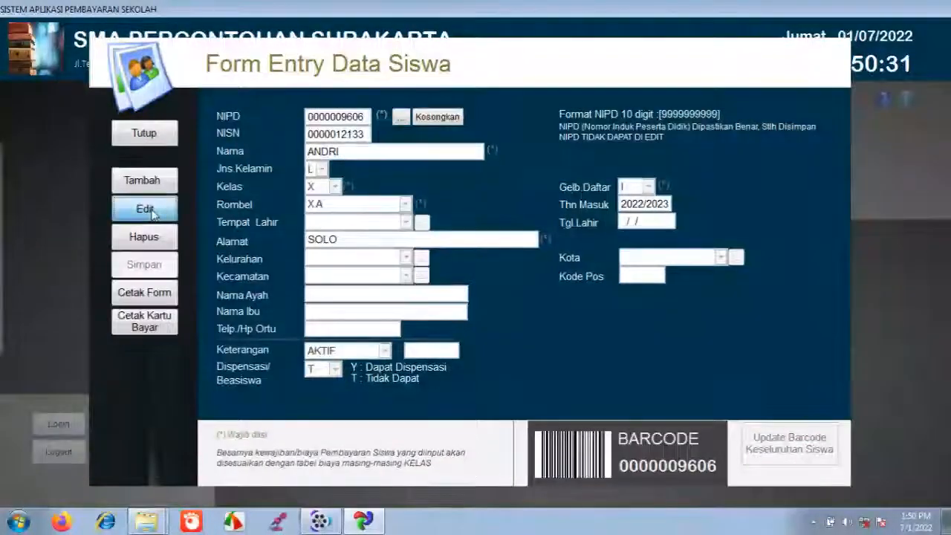
{"action": "left_click", "coordinate": [335, 370]}
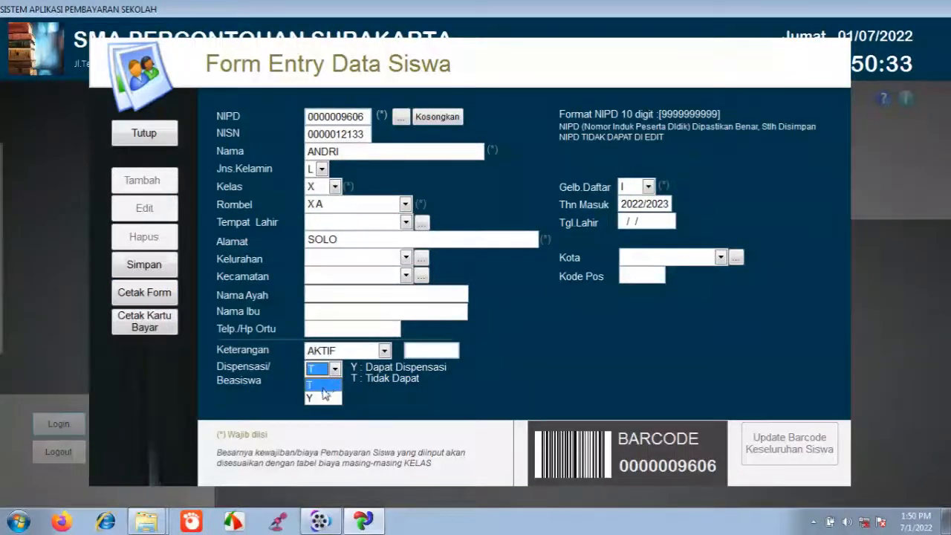
{"action": "left_click", "coordinate": [323, 399]}
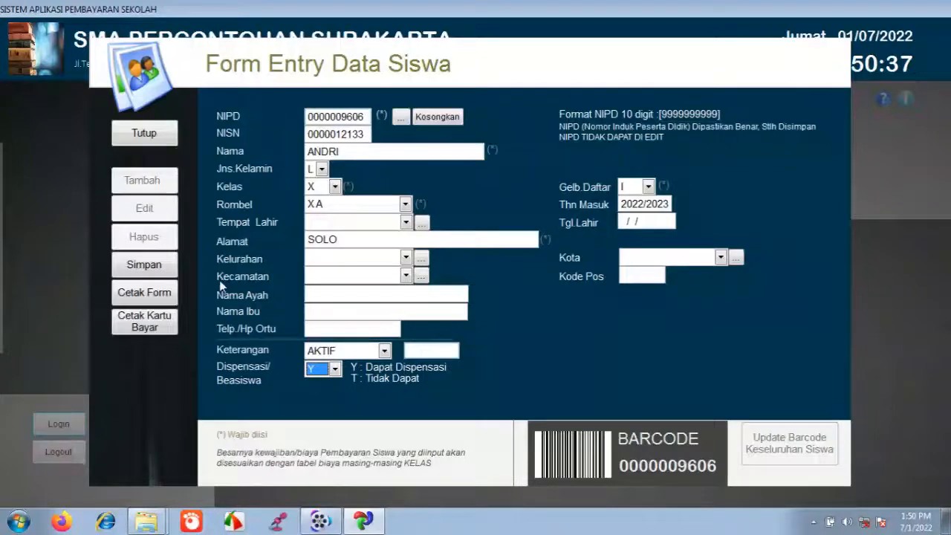
{"action": "left_click", "coordinate": [167, 274]}
{"action": "left_click", "coordinate": [452, 307]}
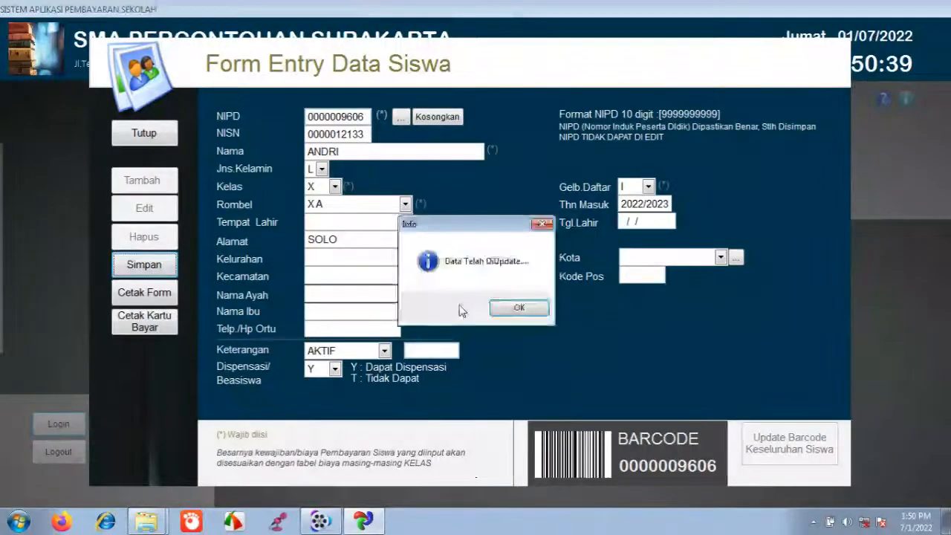
{"action": "left_click", "coordinate": [522, 308]}
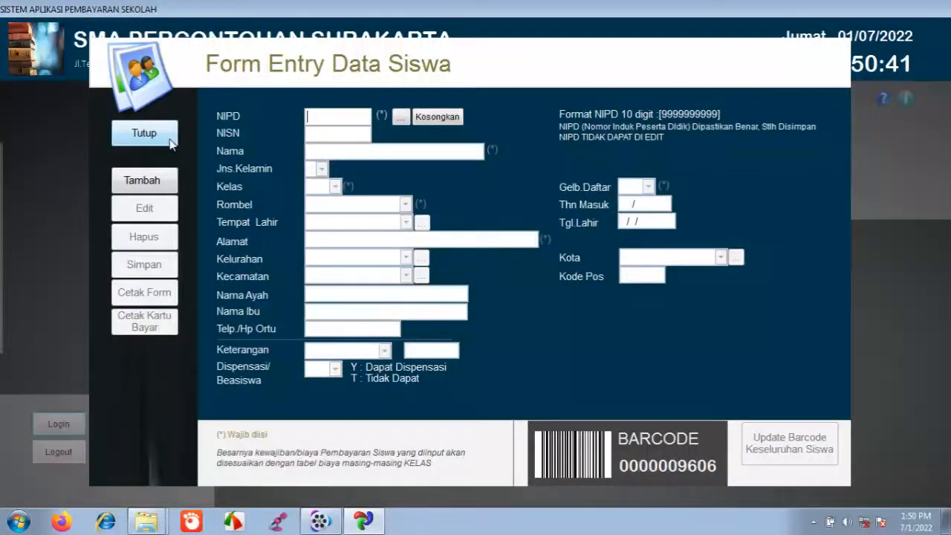
{"action": "left_click", "coordinate": [169, 139]}
{"action": "left_click", "coordinate": [639, 135]}
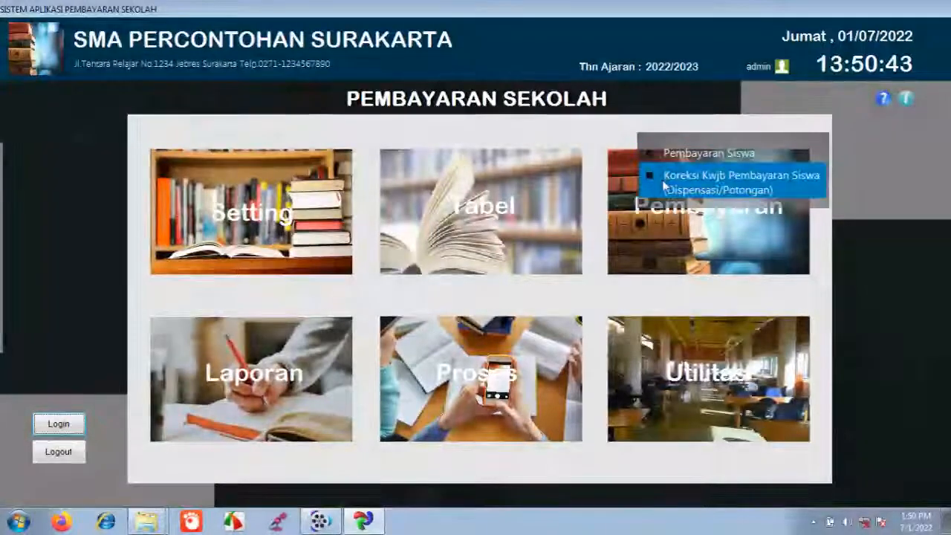
Zero ANDRI's SPP, Layanan Program and Pengembangan Institusi fees and save the correction
{"action": "left_click", "coordinate": [664, 183]}
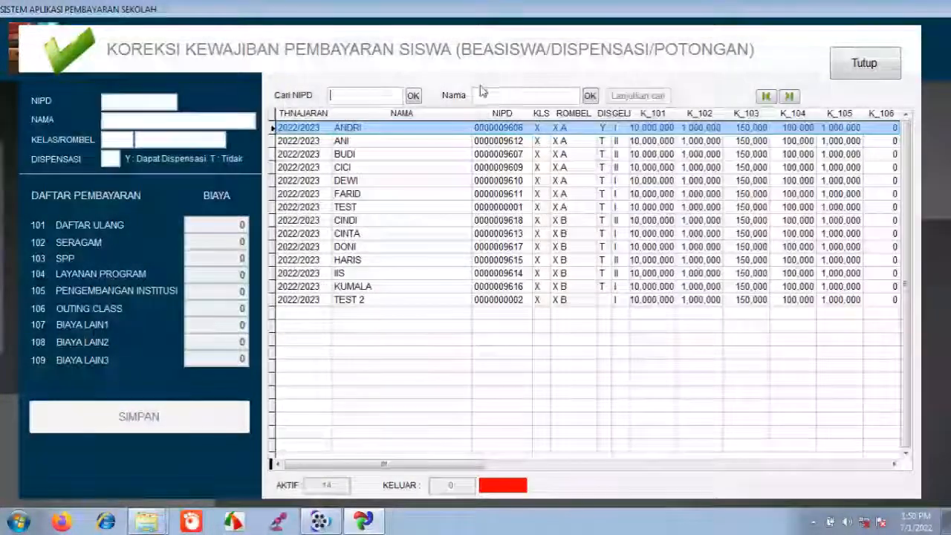
{"action": "left_click", "coordinate": [382, 129]}
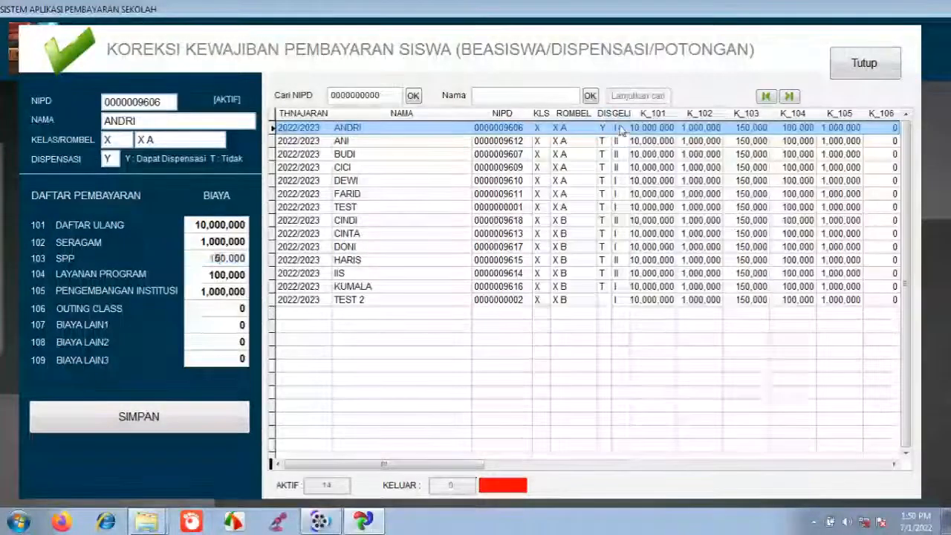
{"action": "key", "text": "Tab"}
{"action": "type", "text": "0"}
{"action": "key", "text": "Tab"}
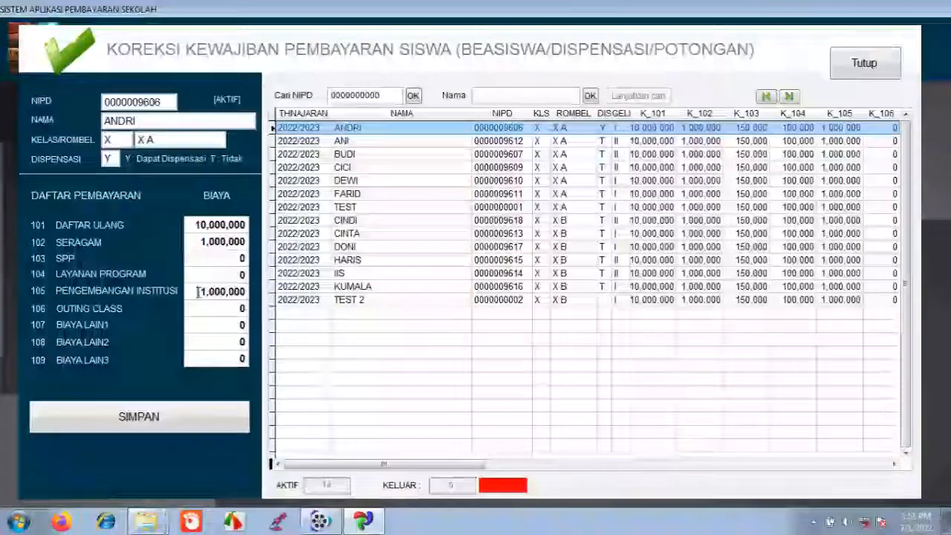
{"action": "type", "text": "0"}
{"action": "left_click", "coordinate": [214, 273]}
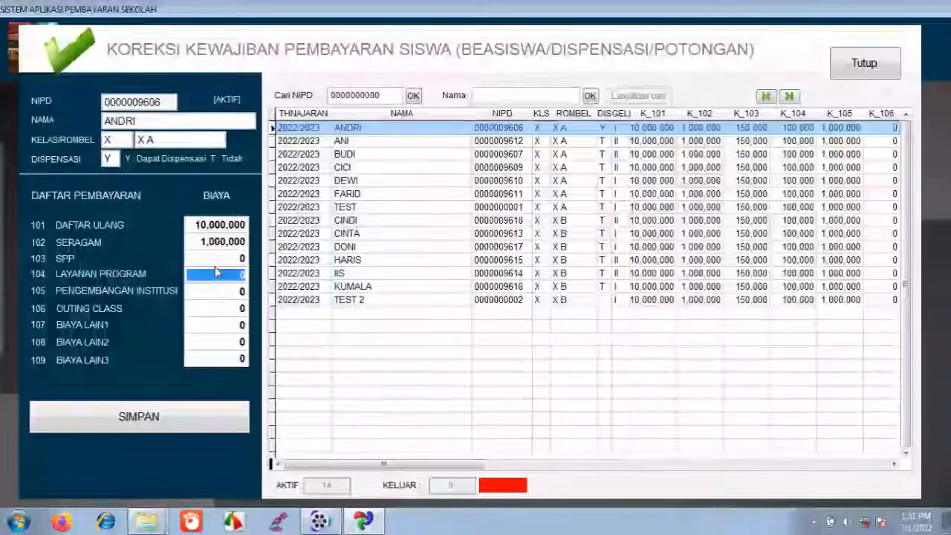
{"action": "left_click", "coordinate": [156, 418]}
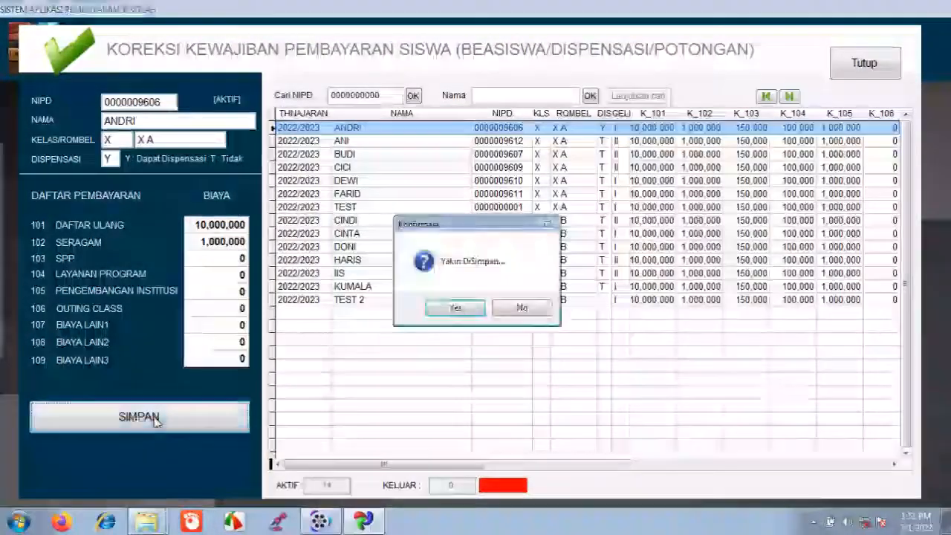
{"action": "left_click", "coordinate": [453, 311]}
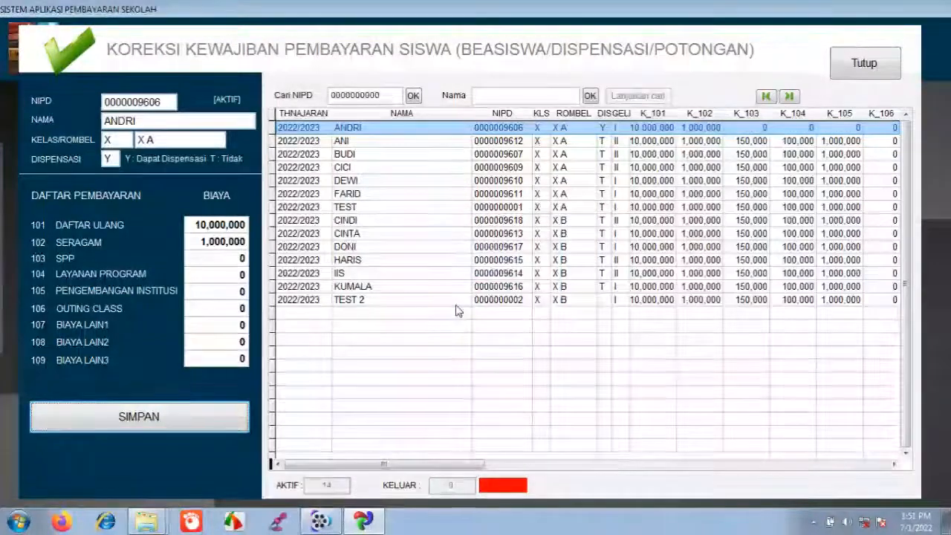
Browse other students' fee obligations, return to ANDRI, and close the correction window
{"action": "left_click", "coordinate": [664, 141]}
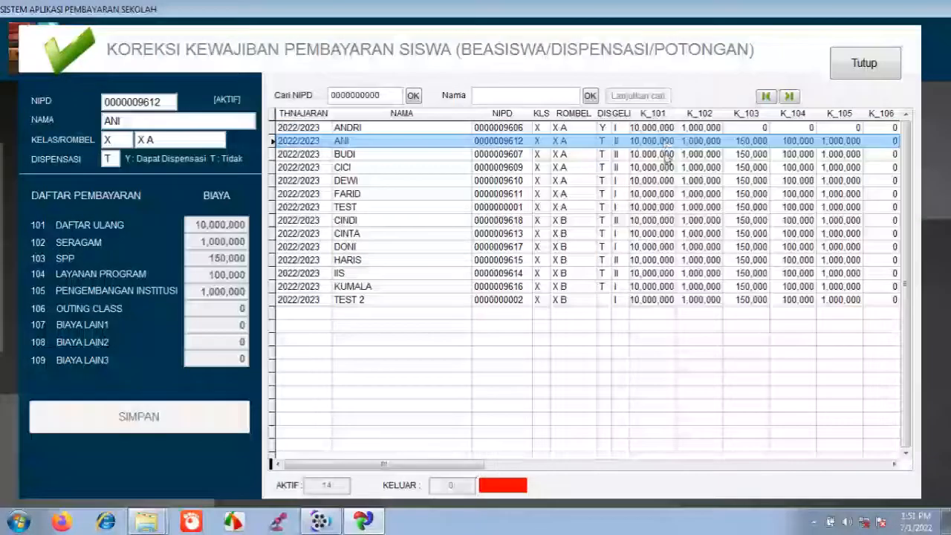
{"action": "key", "text": "Down"}
{"action": "key", "text": "Down"}
{"action": "key", "text": "Down"}
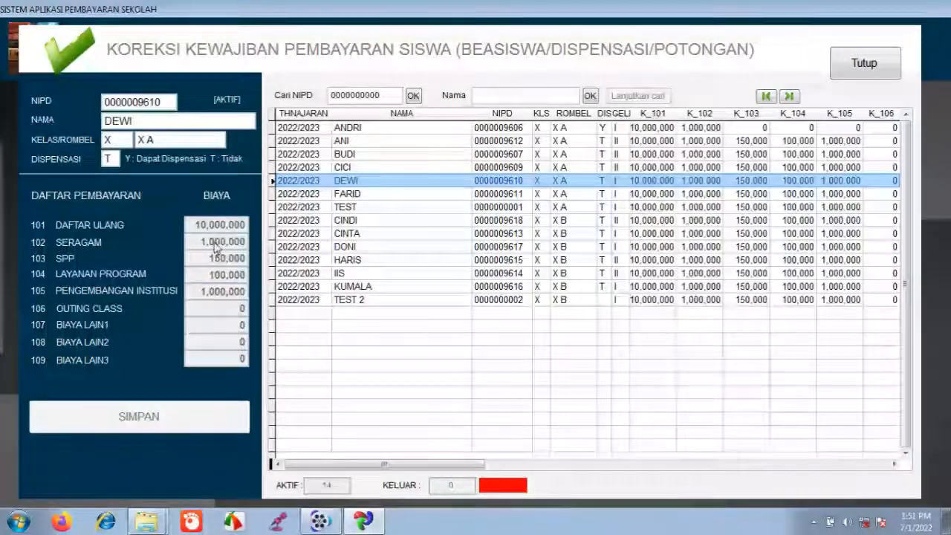
{"action": "left_click", "coordinate": [391, 195]}
{"action": "left_click", "coordinate": [395, 171]}
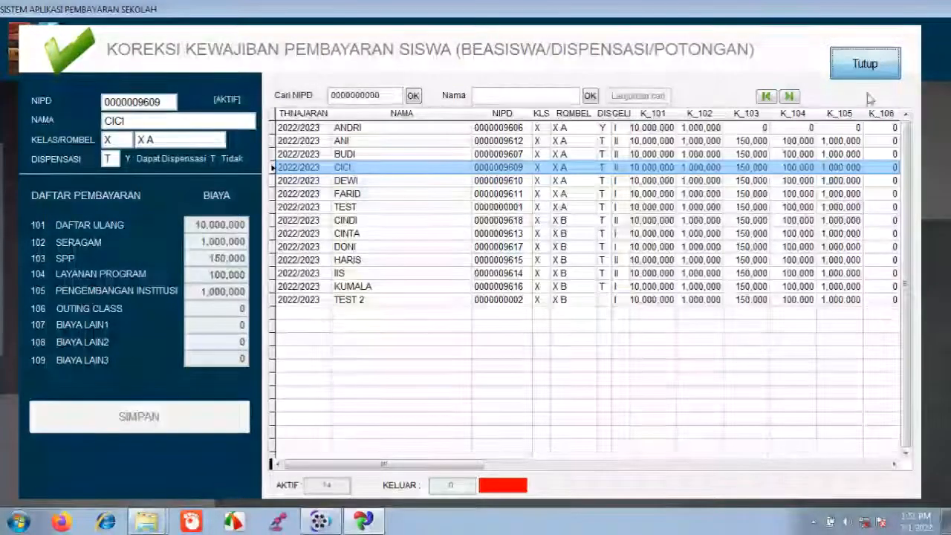
{"action": "left_click", "coordinate": [781, 128]}
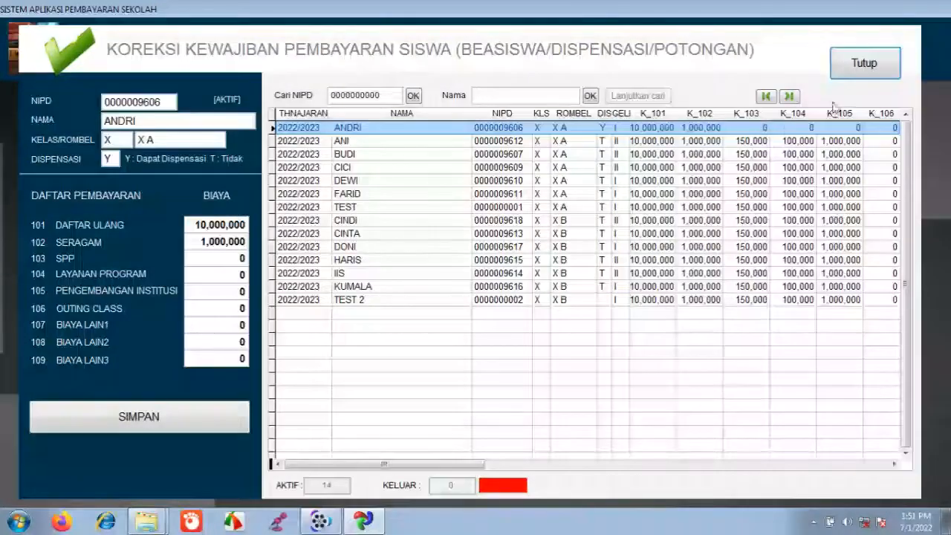
{"action": "left_click", "coordinate": [864, 64]}
{"action": "left_click", "coordinate": [691, 186]}
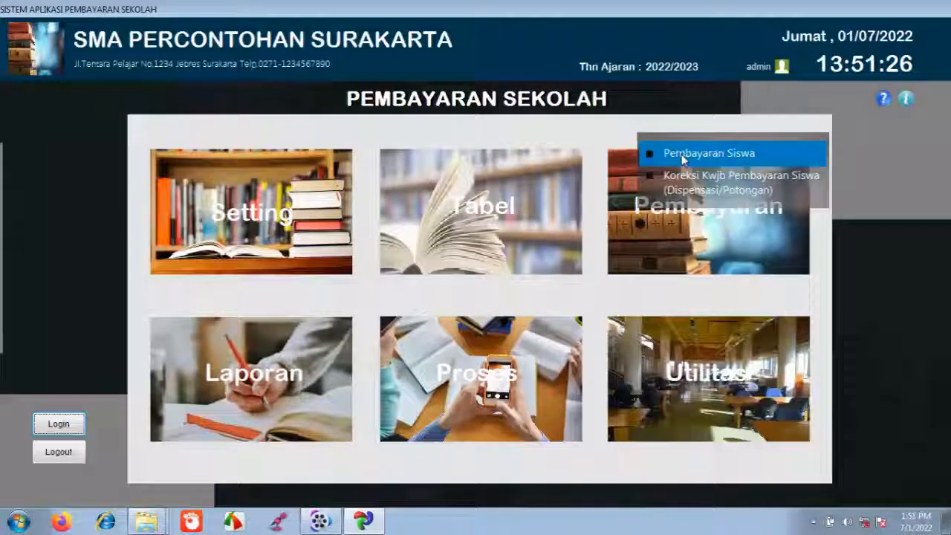
{"action": "left_click", "coordinate": [679, 153]}
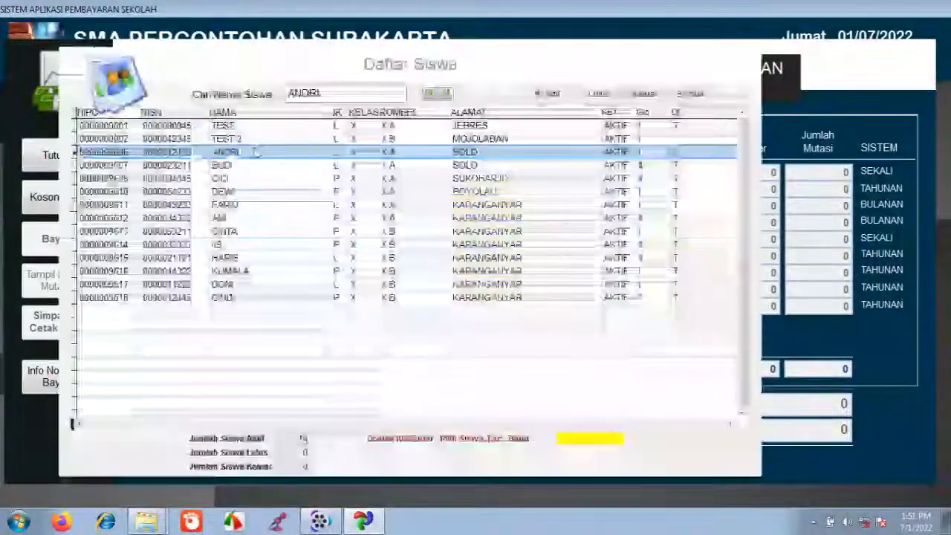
{"action": "double_click", "coordinate": [255, 152]}
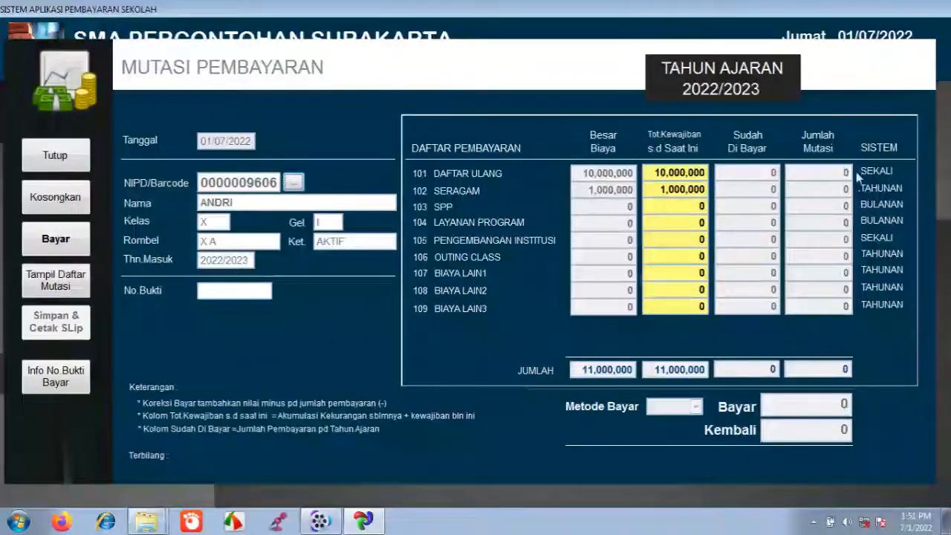
{"action": "left_click", "coordinate": [52, 239]}
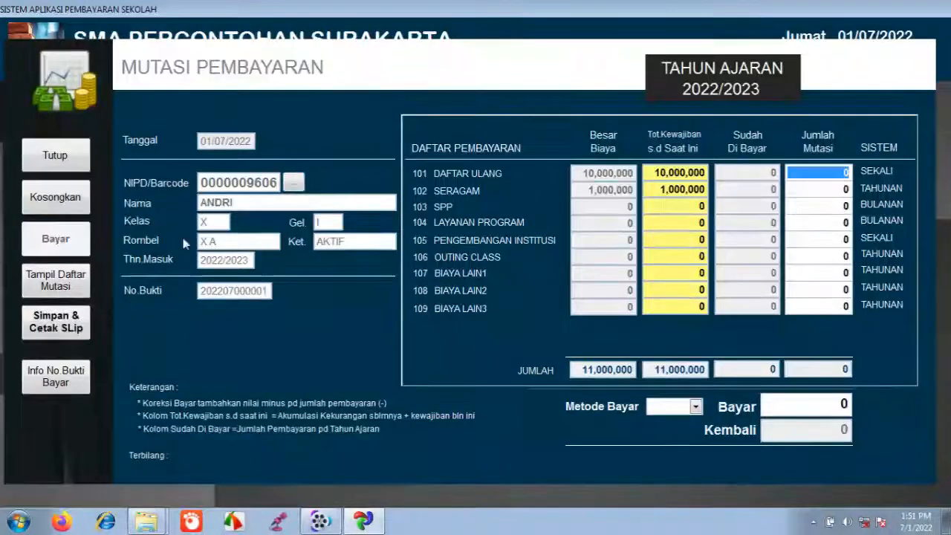
{"action": "type", "text": "10,0"}
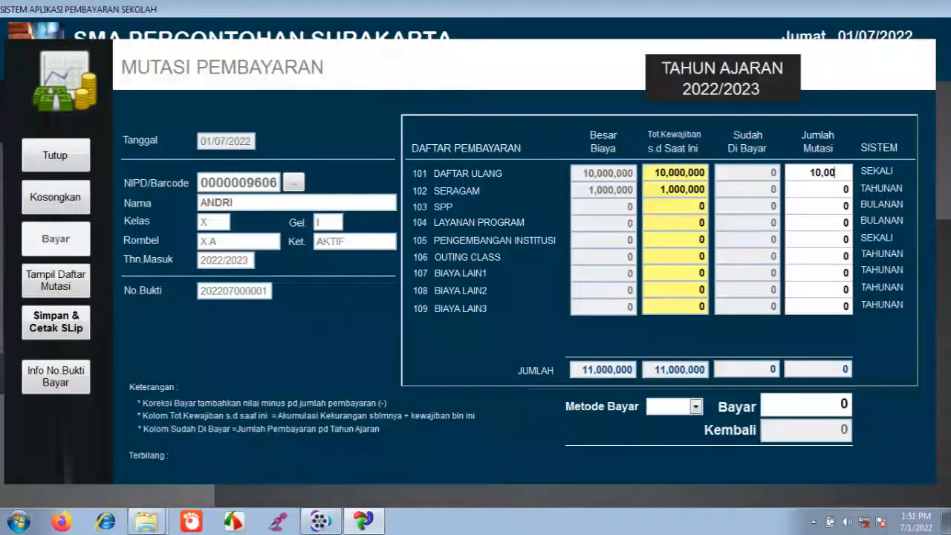
{"action": "left_click", "coordinate": [55, 156]}
{"action": "mouse_move", "coordinate": [743, 154]}
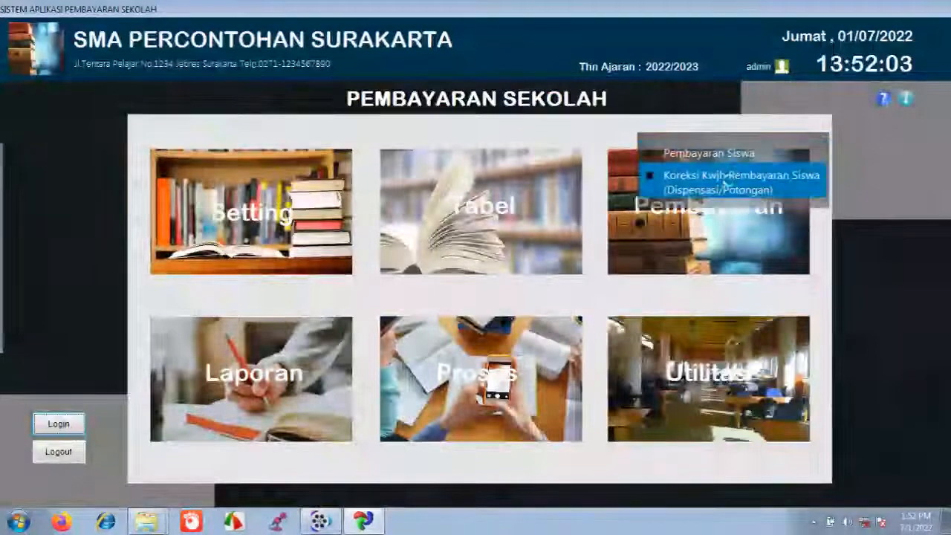
{"action": "left_click", "coordinate": [722, 182]}
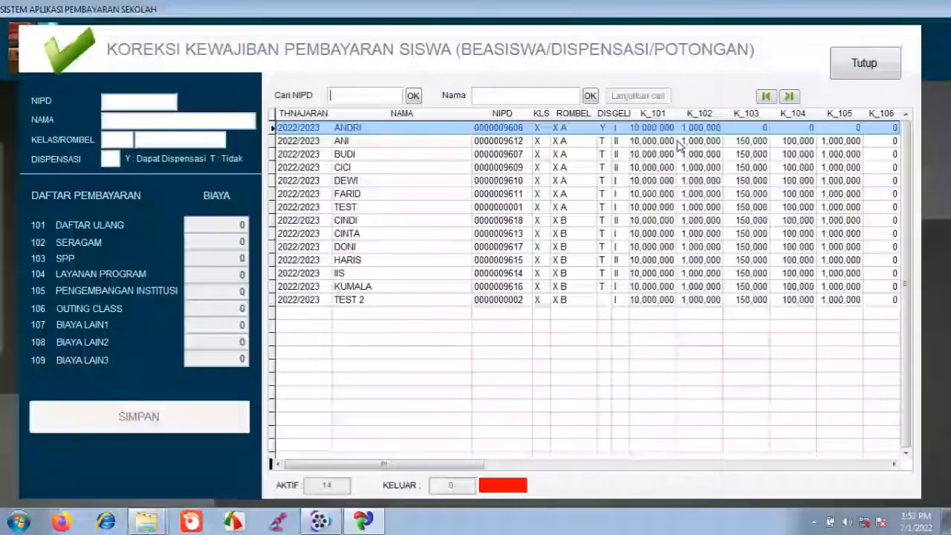
{"action": "left_click", "coordinate": [677, 142]}
{"action": "left_click", "coordinate": [682, 154]}
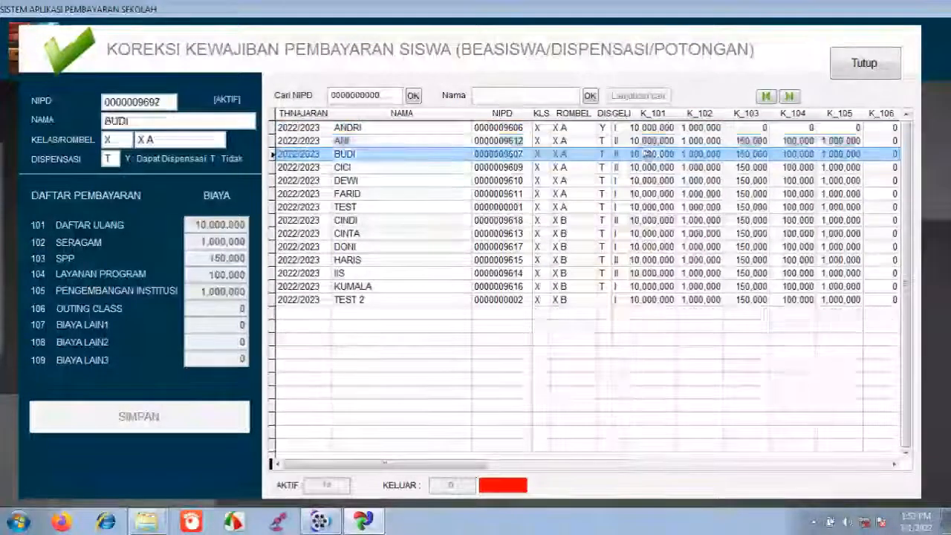
{"action": "left_click", "coordinate": [645, 130]}
{"action": "left_click", "coordinate": [648, 151]}
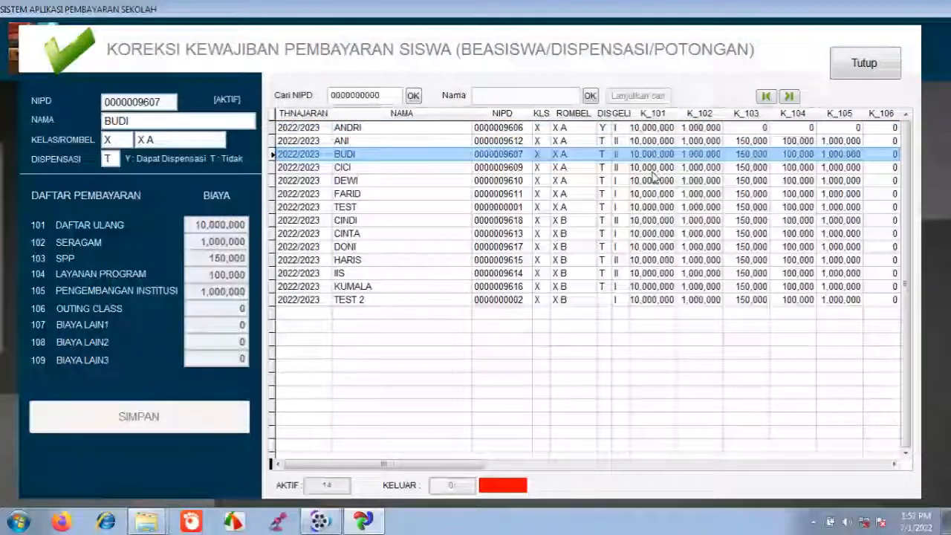
{"action": "left_click", "coordinate": [648, 128]}
{"action": "left_click", "coordinate": [862, 65]}
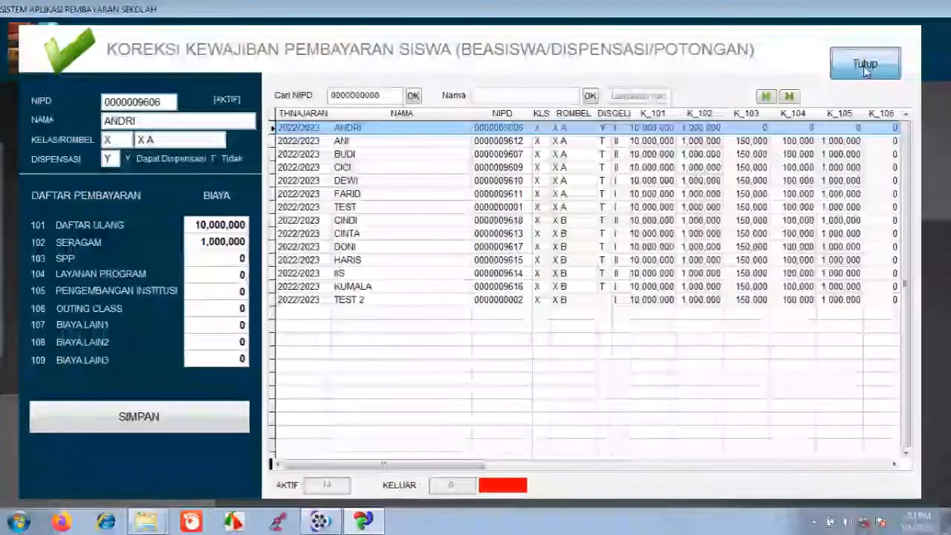
{"action": "left_click", "coordinate": [485, 154]}
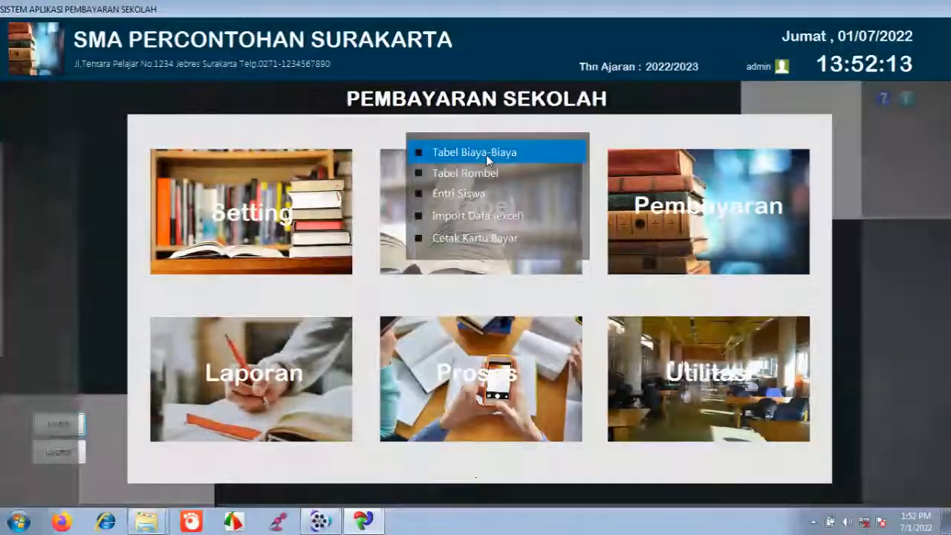
Change the DAFTAR ULANG Kelas X fee to 1,000,000 in Tabel Biaya-Biaya and save
{"action": "left_click", "coordinate": [486, 154]}
{"action": "left_click", "coordinate": [563, 276]}
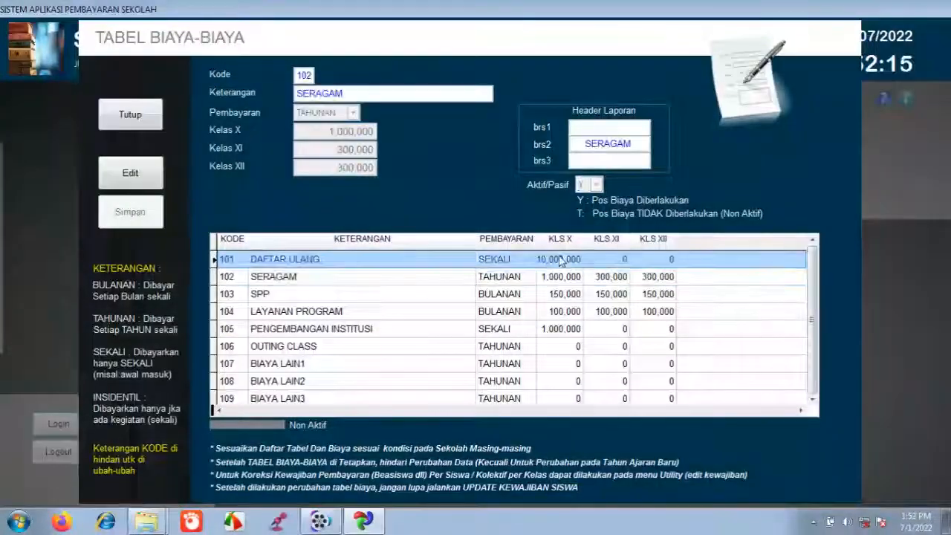
{"action": "left_click", "coordinate": [560, 259]}
{"action": "left_click", "coordinate": [147, 175]}
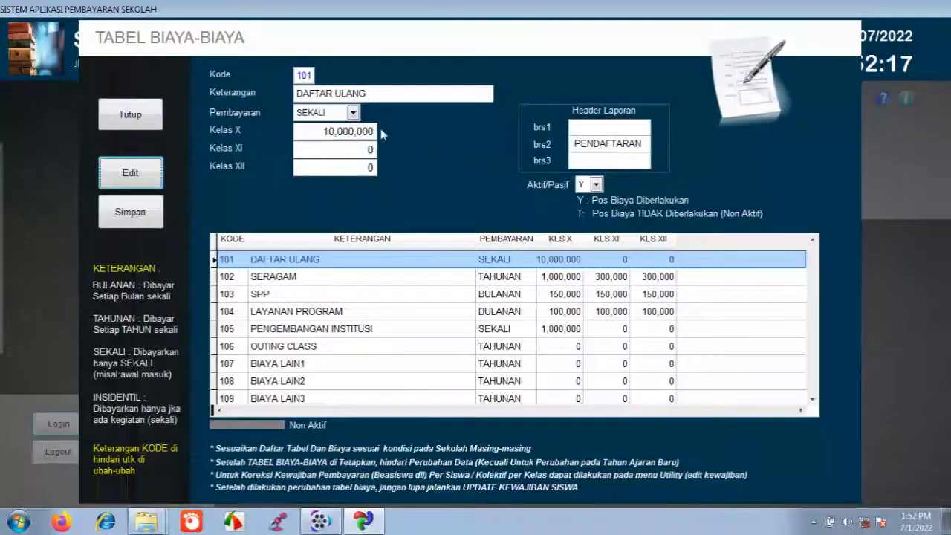
{"action": "left_click", "coordinate": [316, 129]}
{"action": "type", "text": "10"}
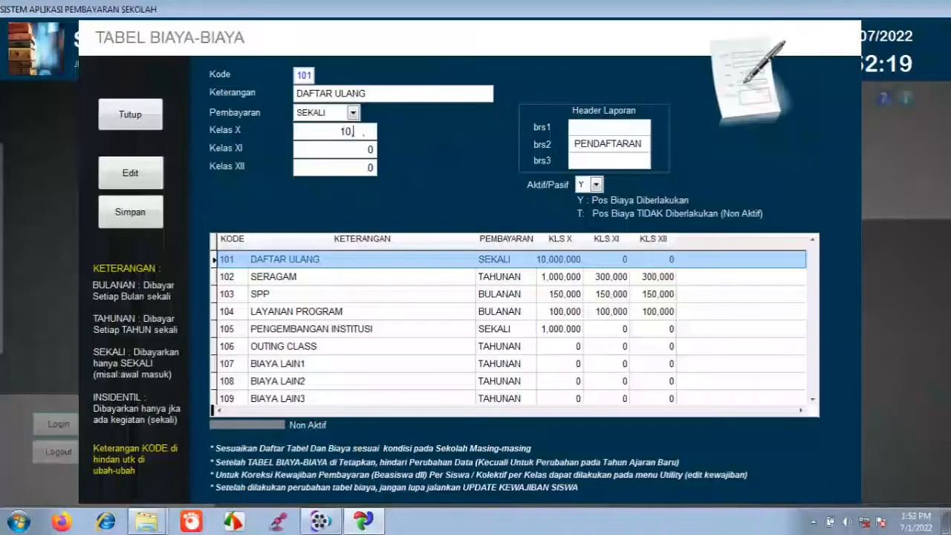
{"action": "type", "text": "000000,00"}
{"action": "left_click", "coordinate": [342, 149]}
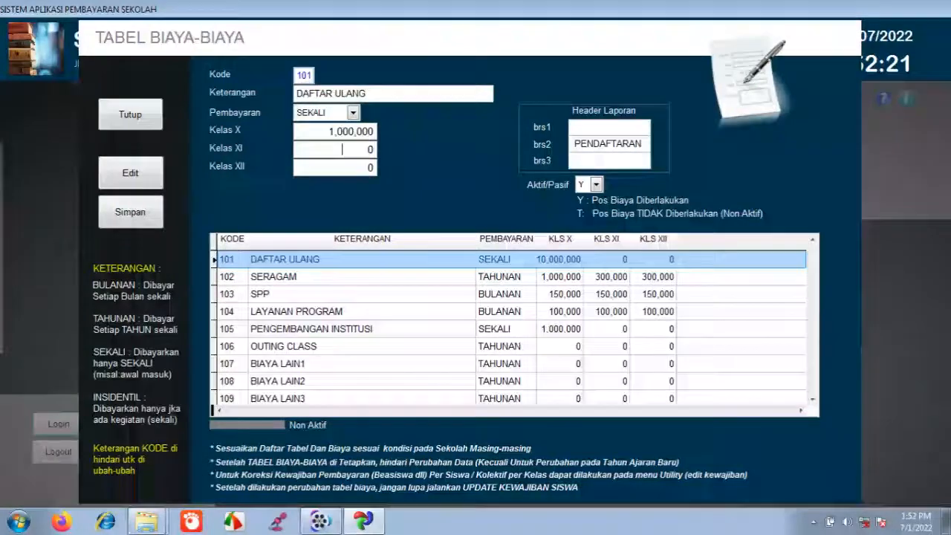
{"action": "left_click", "coordinate": [131, 212]}
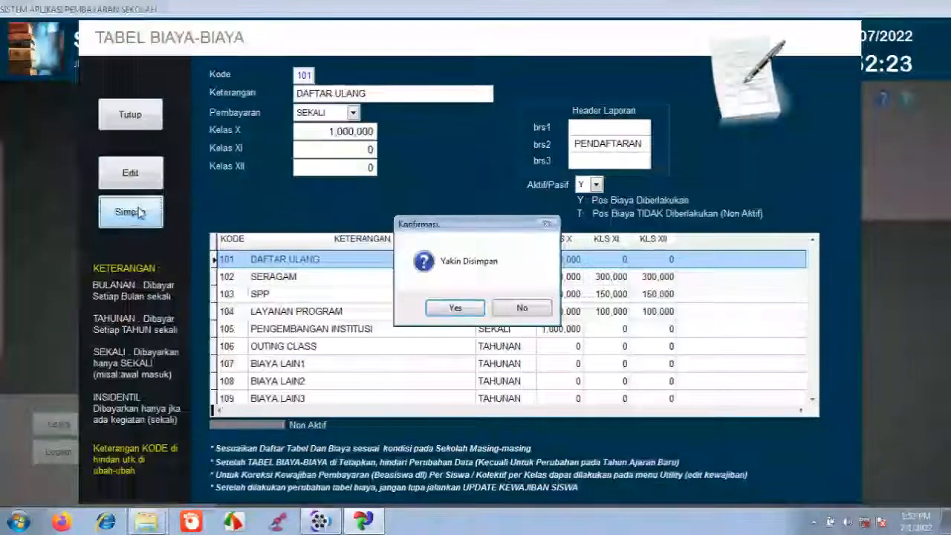
{"action": "left_click", "coordinate": [456, 306]}
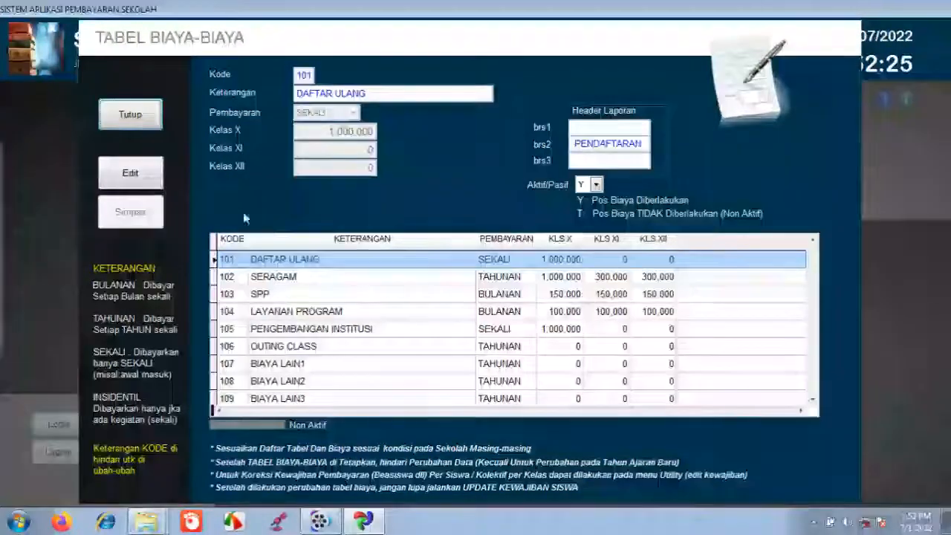
{"action": "left_click", "coordinate": [151, 109]}
{"action": "left_click", "coordinate": [435, 195]}
{"action": "mouse_move", "coordinate": [479, 354]}
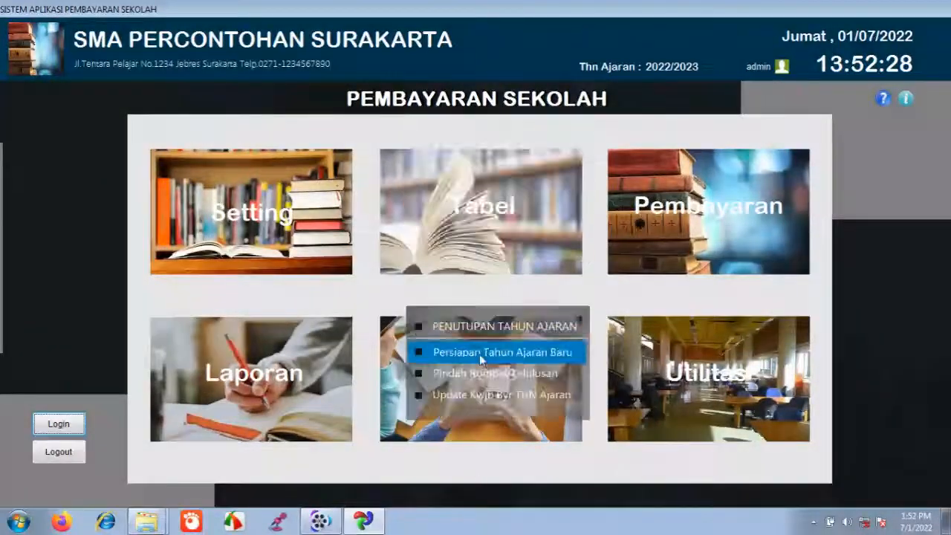
Rerun the 2022/2023 payment obligation update, then open Koreksi Kwjb Pembayaran Siswa
{"action": "left_click", "coordinate": [482, 399]}
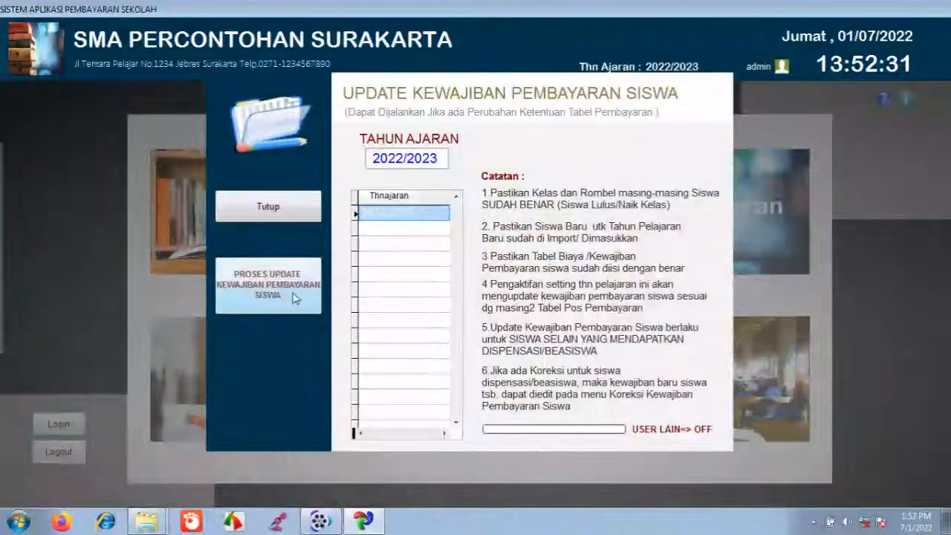
{"action": "left_click", "coordinate": [295, 297]}
{"action": "left_click", "coordinate": [528, 321]}
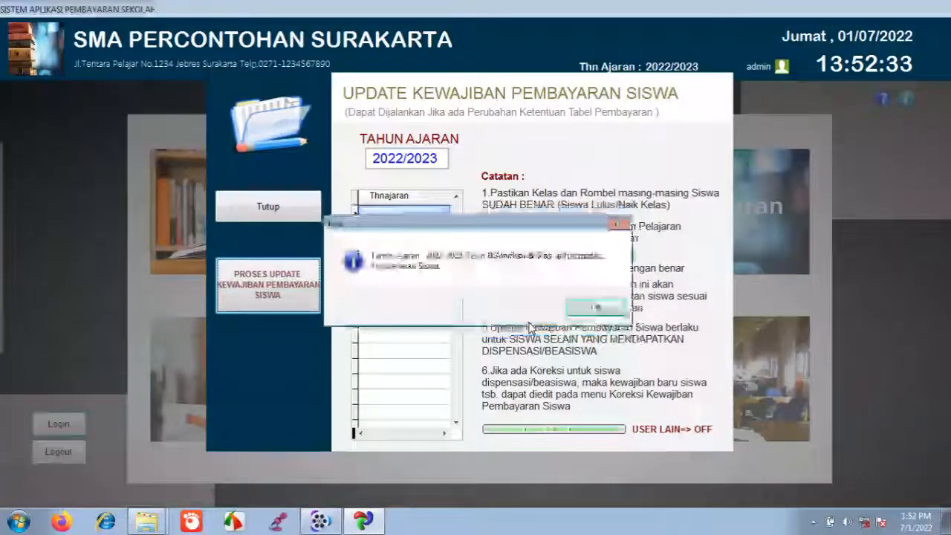
{"action": "left_click", "coordinate": [588, 310]}
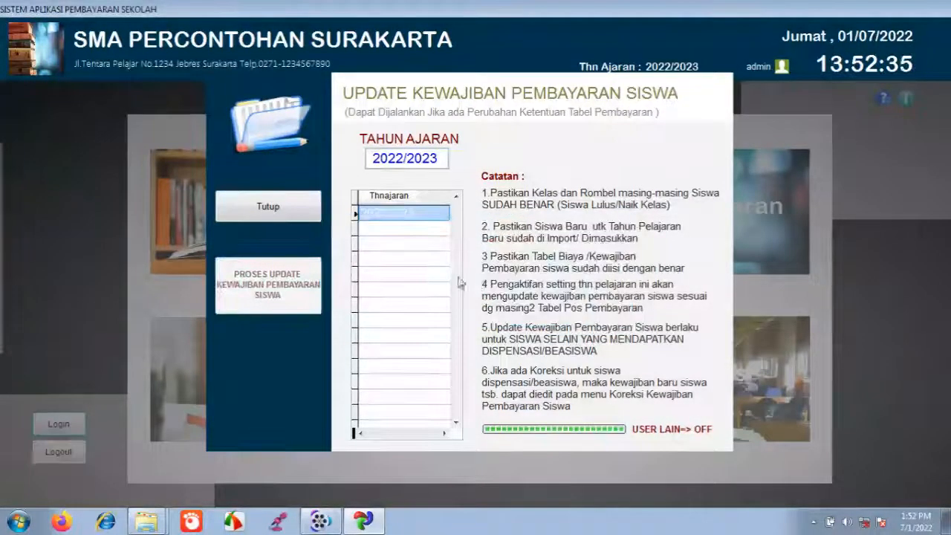
{"action": "left_click", "coordinate": [269, 207]}
{"action": "mouse_move", "coordinate": [727, 168]}
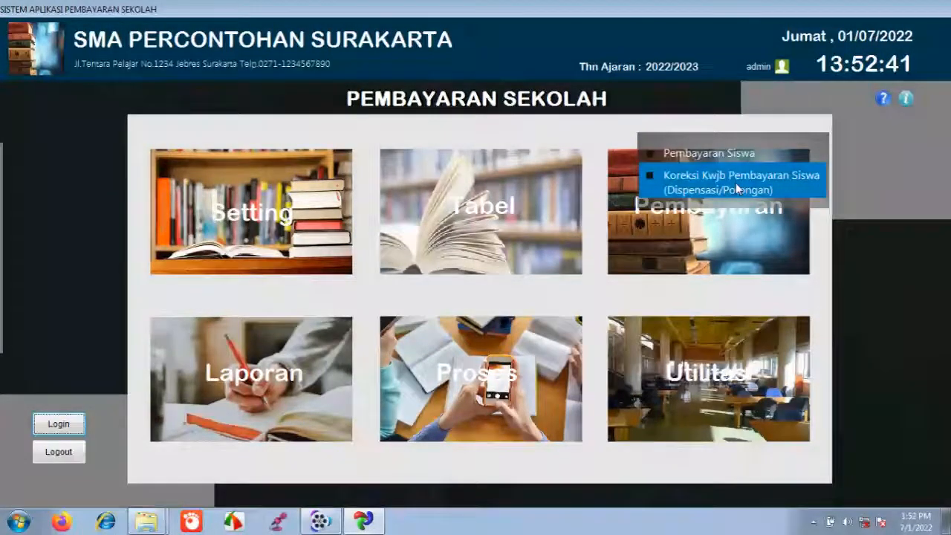
{"action": "left_click", "coordinate": [736, 182]}
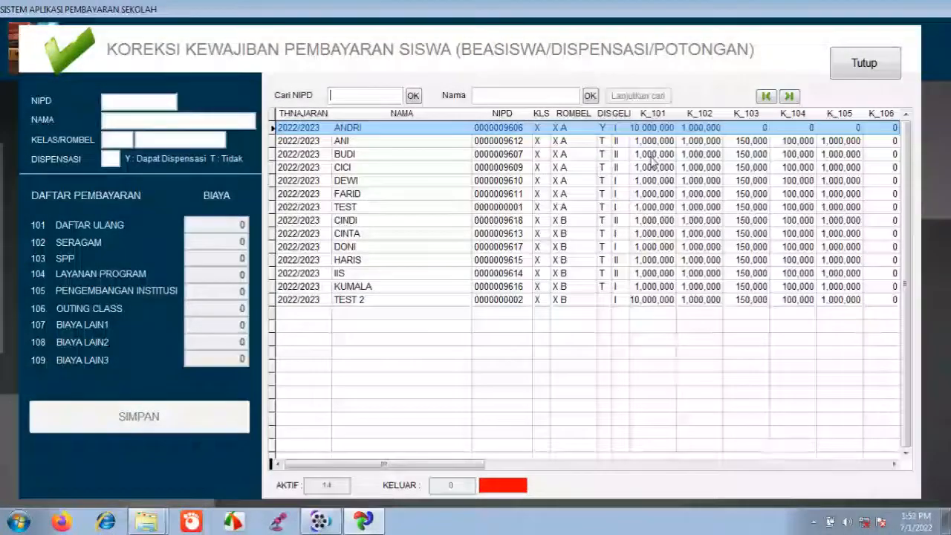
Check TEST 2's row, still owing DAFTAR ULANG 10,000,000, then close the correction window
{"action": "left_click", "coordinate": [652, 141]}
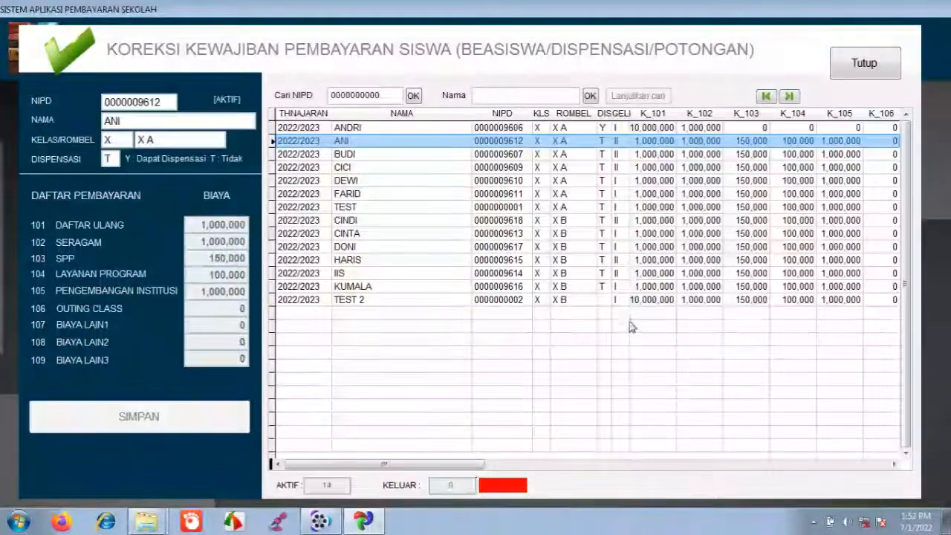
{"action": "left_click", "coordinate": [639, 300]}
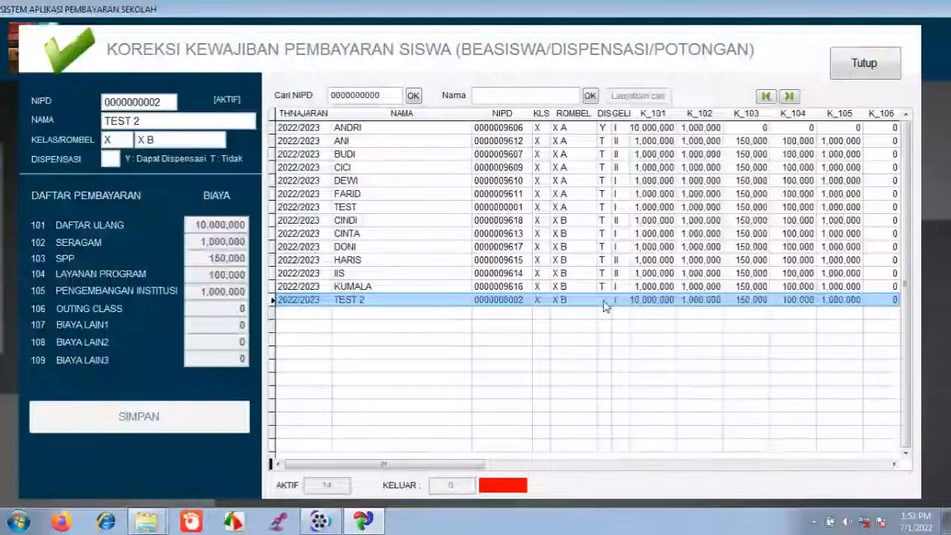
{"action": "left_click", "coordinate": [605, 288]}
{"action": "left_click", "coordinate": [605, 302]}
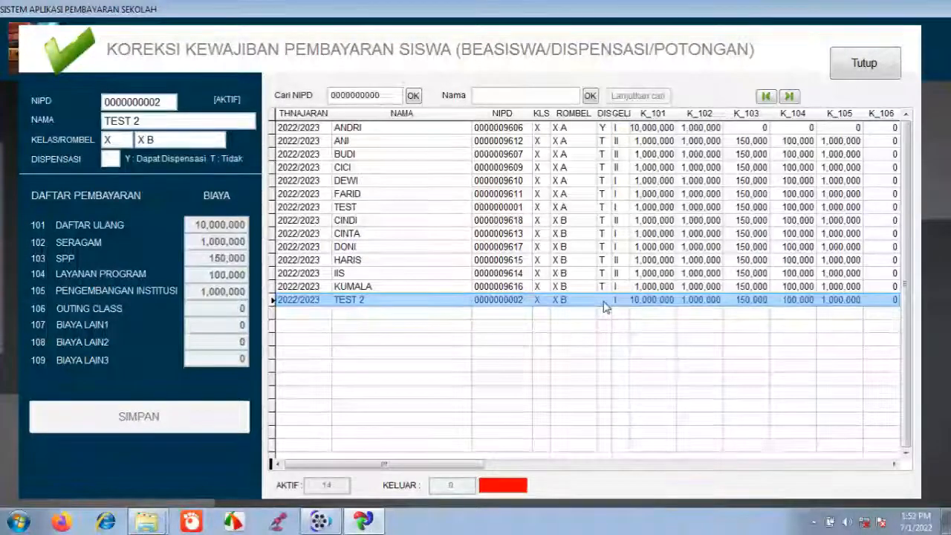
{"action": "left_click", "coordinate": [866, 63]}
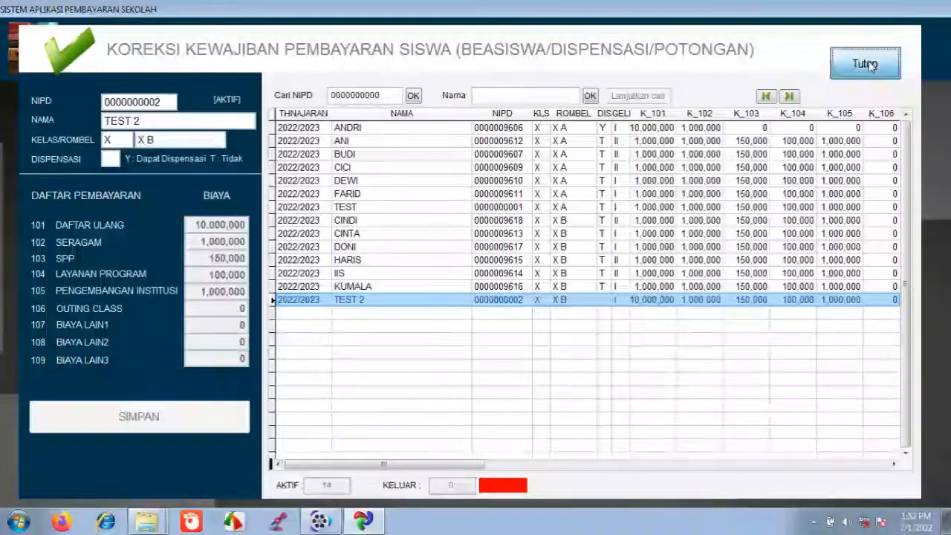
{"action": "mouse_move", "coordinate": [488, 181]}
{"action": "left_click", "coordinate": [487, 194]}
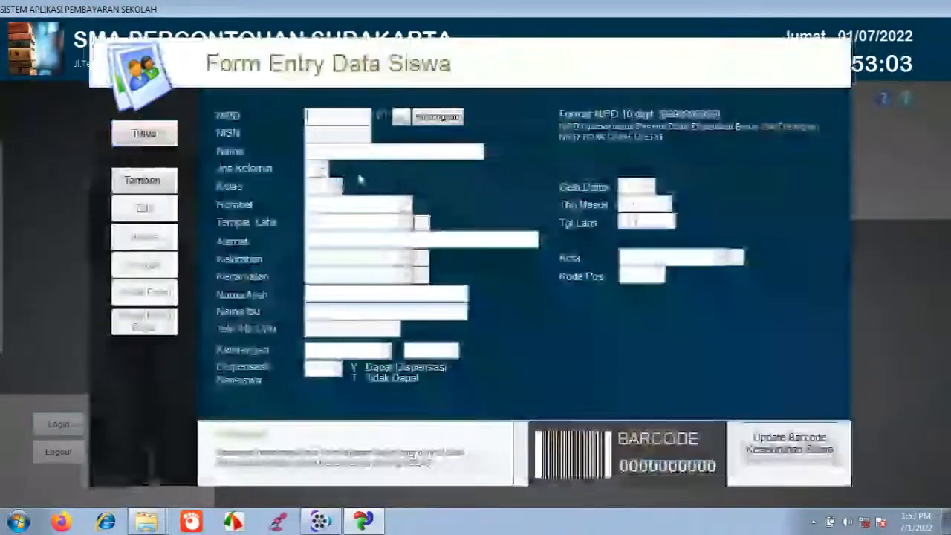
Load student TEST 2 into the entry form from the student list
{"action": "left_click", "coordinate": [400, 118]}
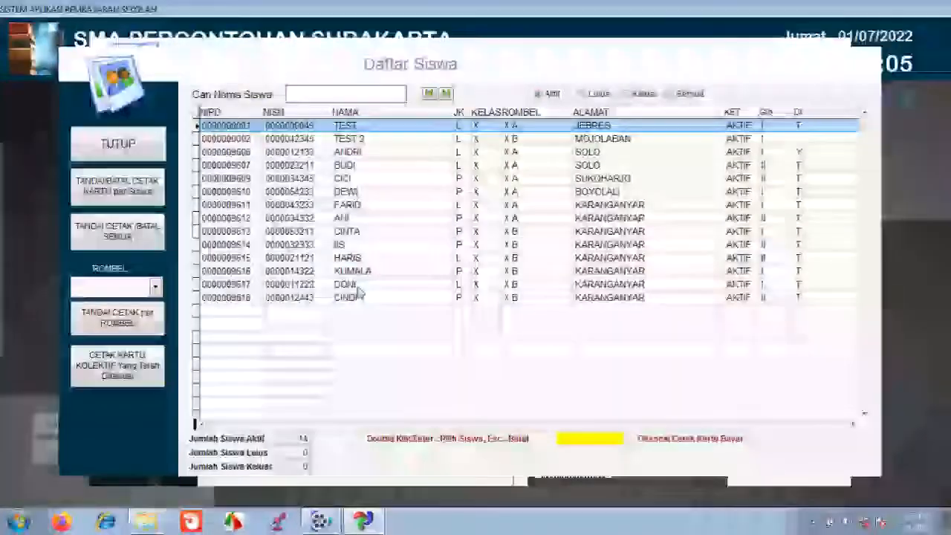
{"action": "left_click", "coordinate": [350, 141]}
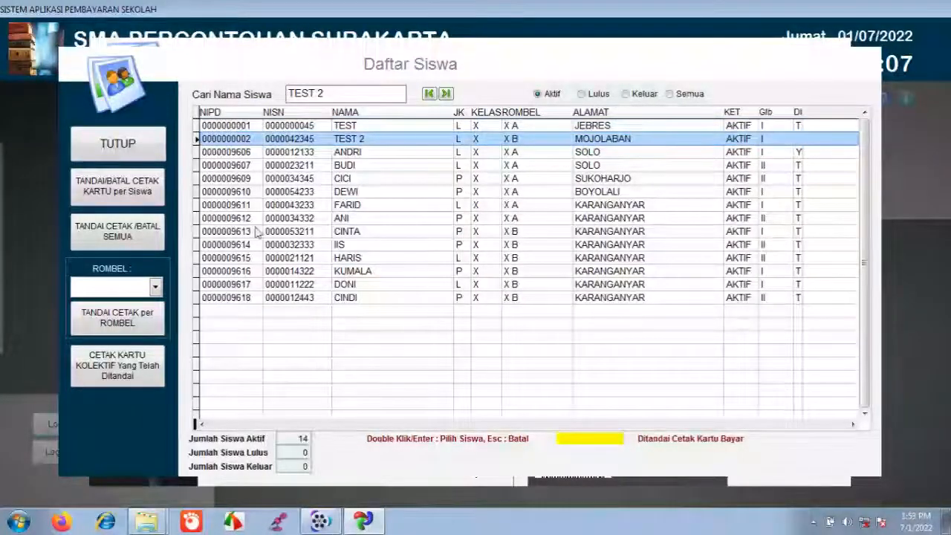
{"action": "double_click", "coordinate": [228, 139]}
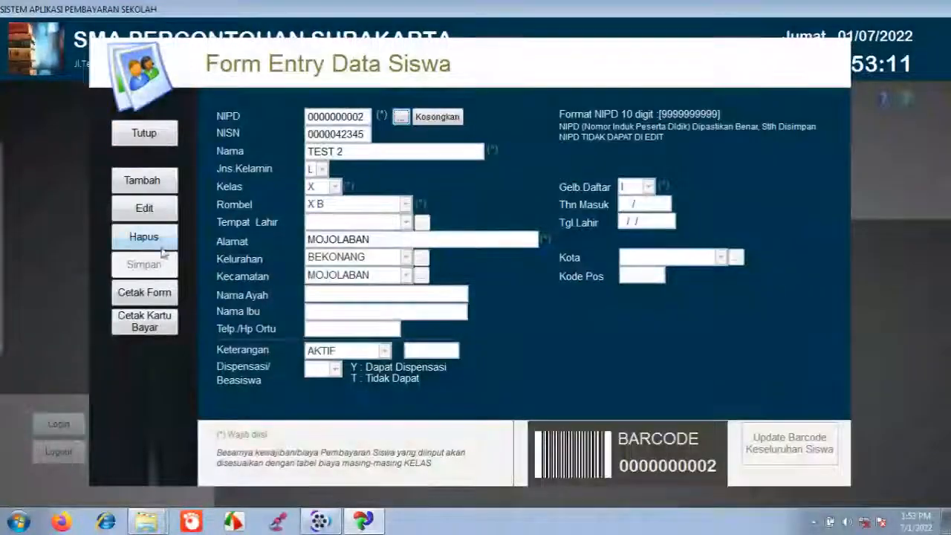
Set TEST 2's Dispensasi/Beasiswa to T and save the record
{"action": "left_click", "coordinate": [155, 211]}
{"action": "left_click", "coordinate": [335, 369]}
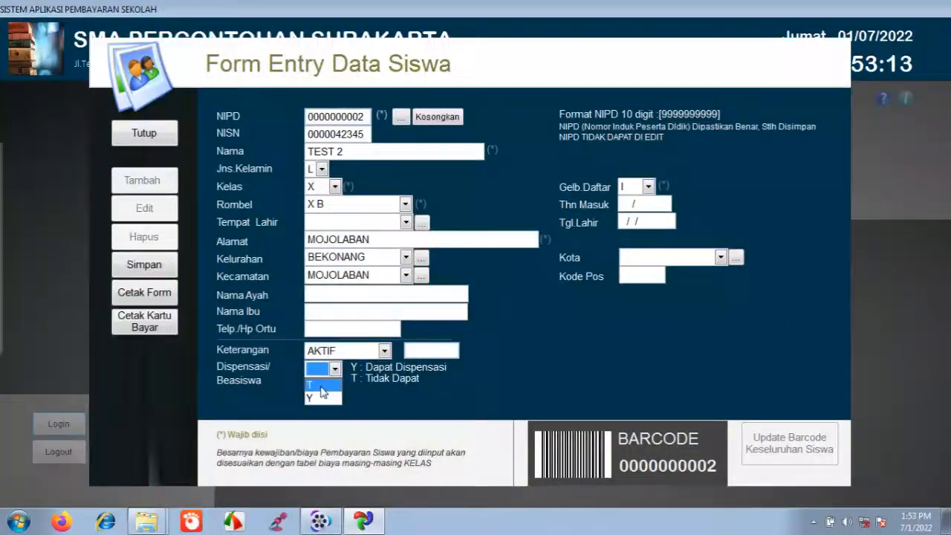
{"action": "left_click", "coordinate": [321, 385]}
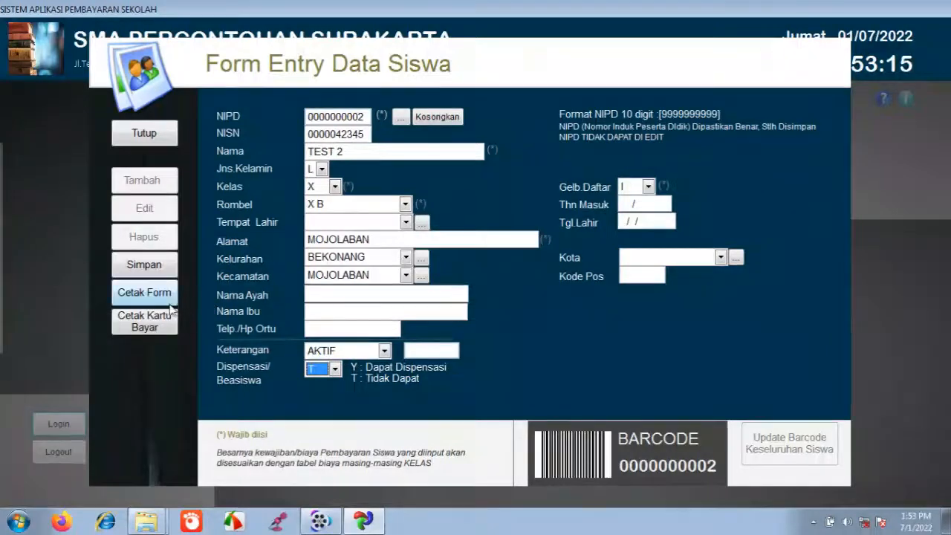
{"action": "left_click", "coordinate": [144, 265]}
{"action": "left_click", "coordinate": [455, 308]}
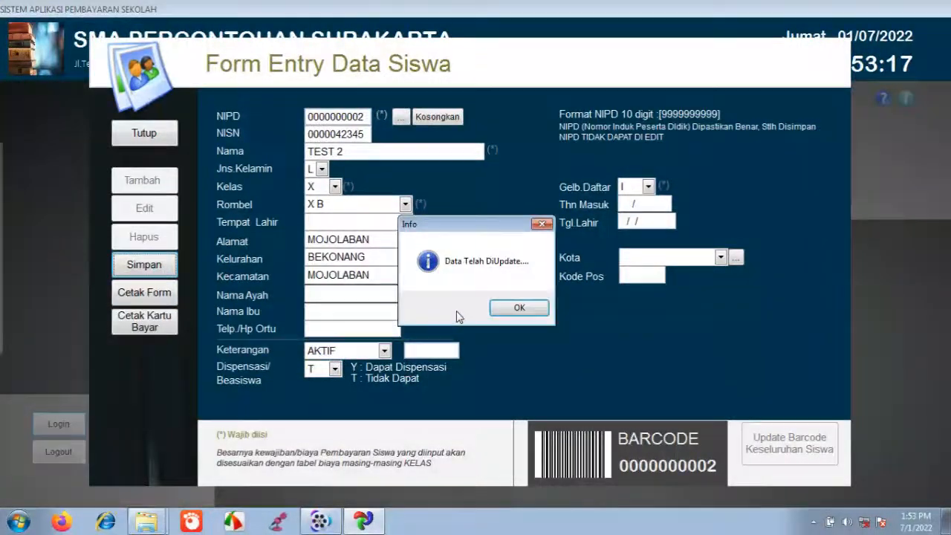
{"action": "left_click", "coordinate": [518, 308]}
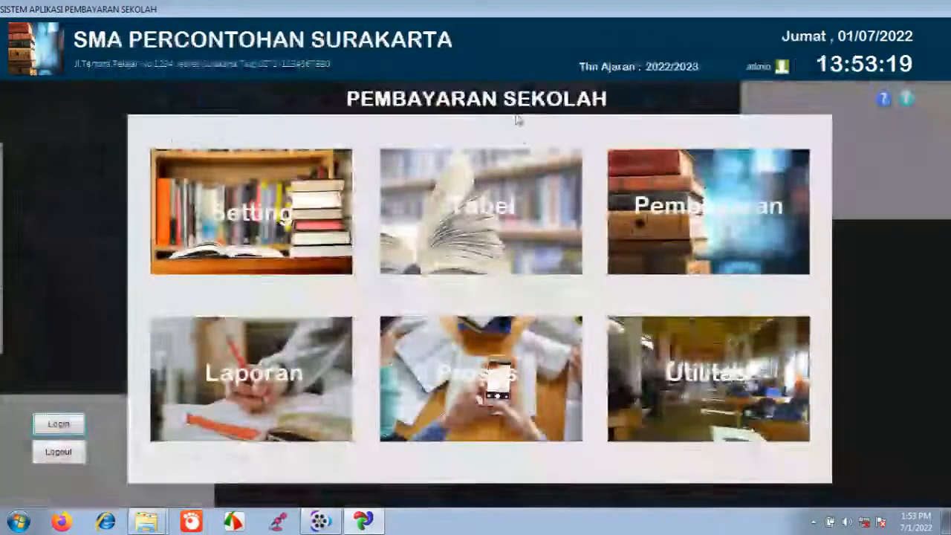
Run and confirm the 2022/2023 student payment-obligation update, then close the update window
{"action": "mouse_move", "coordinate": [498, 158]}
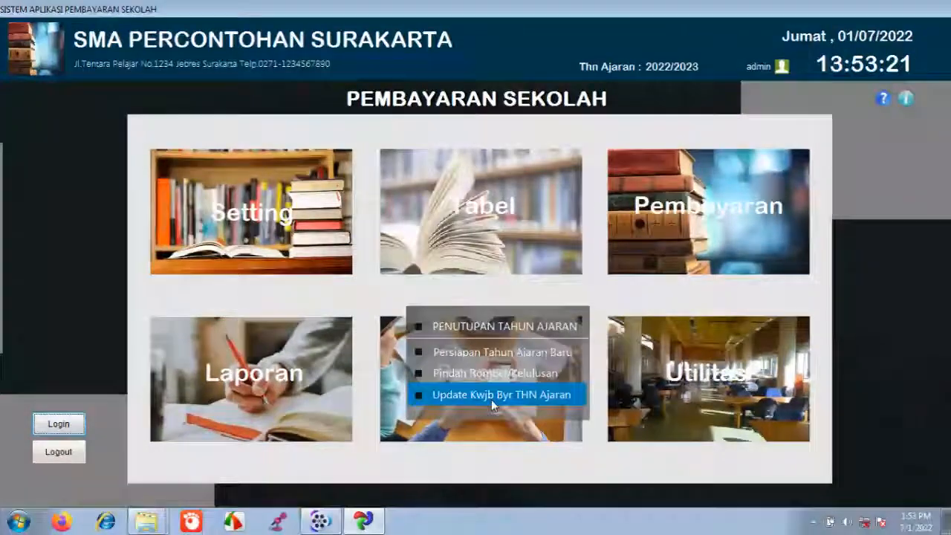
{"action": "left_click", "coordinate": [491, 399]}
{"action": "left_click", "coordinate": [268, 285]}
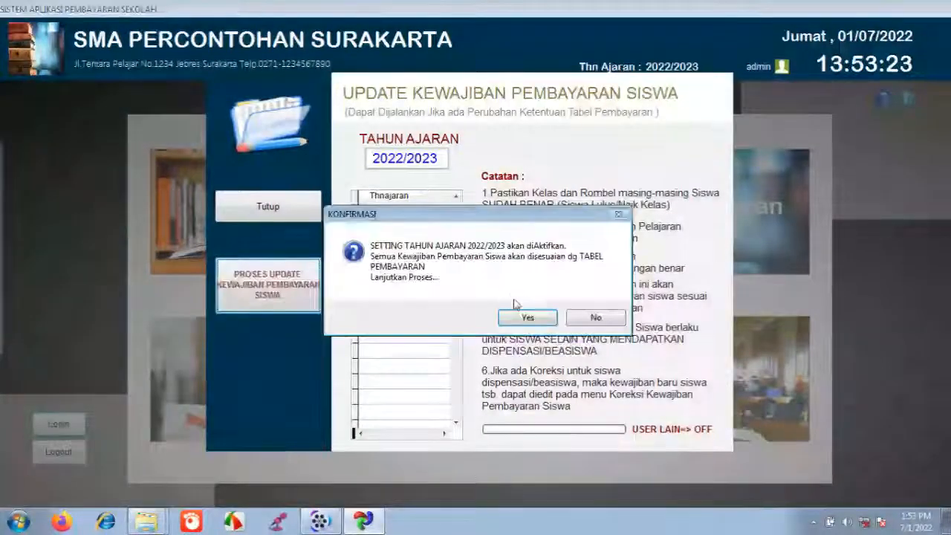
{"action": "left_click", "coordinate": [524, 315]}
{"action": "left_click", "coordinate": [594, 315]}
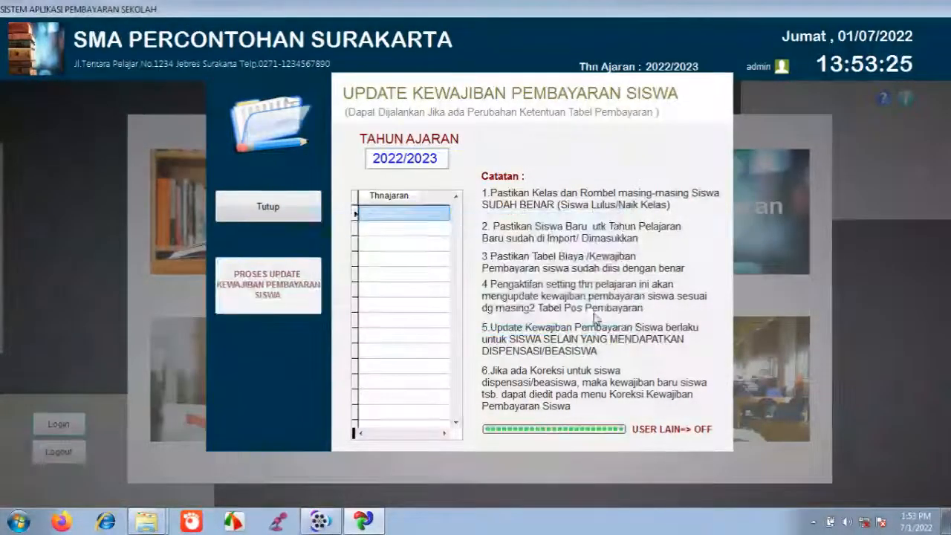
{"action": "left_click", "coordinate": [236, 212]}
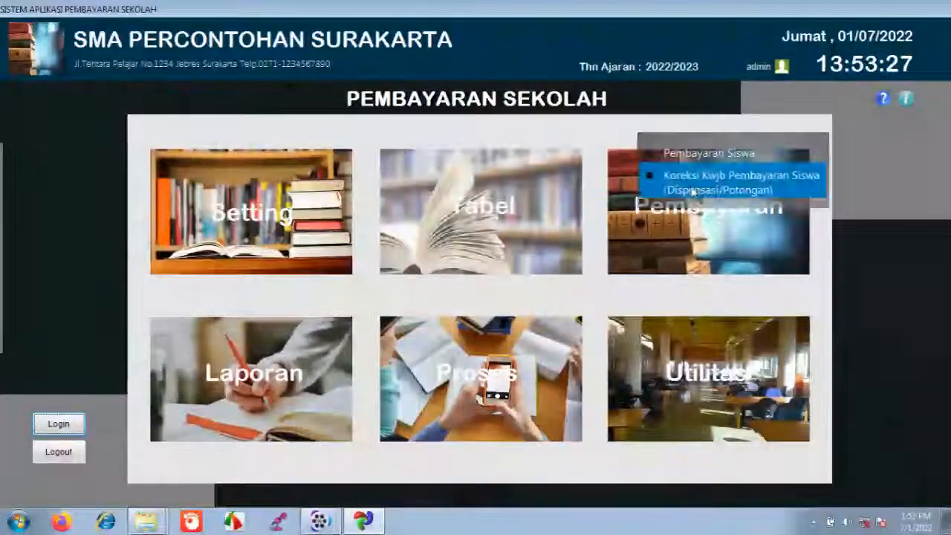
{"action": "left_click", "coordinate": [691, 186]}
Change the selected student's DAFTAR ULANG obligation to 1,000,000 and save the correction
{"action": "left_click_drag", "start_coordinate": [653, 300], "coordinate": [639, 128]}
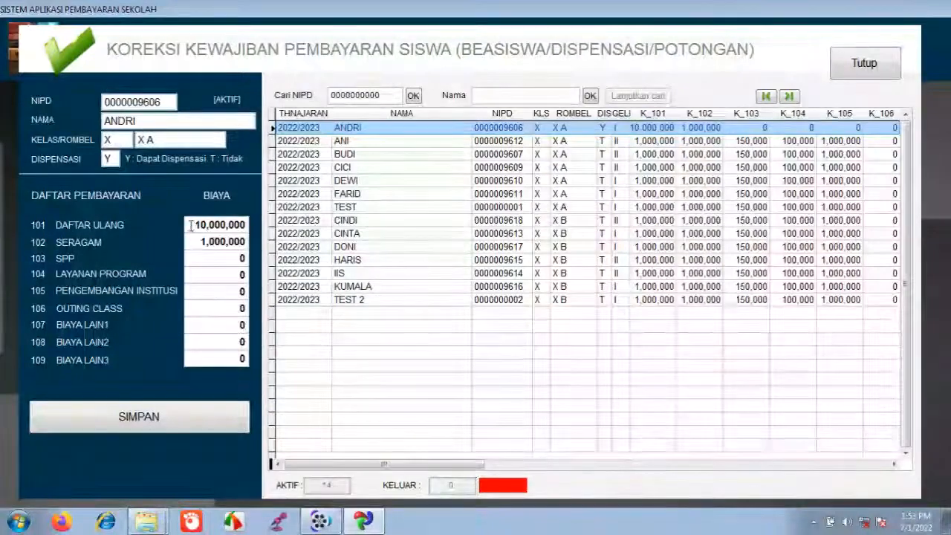
{"action": "type", "text": "000,000"}
{"action": "key", "text": "Tab"}
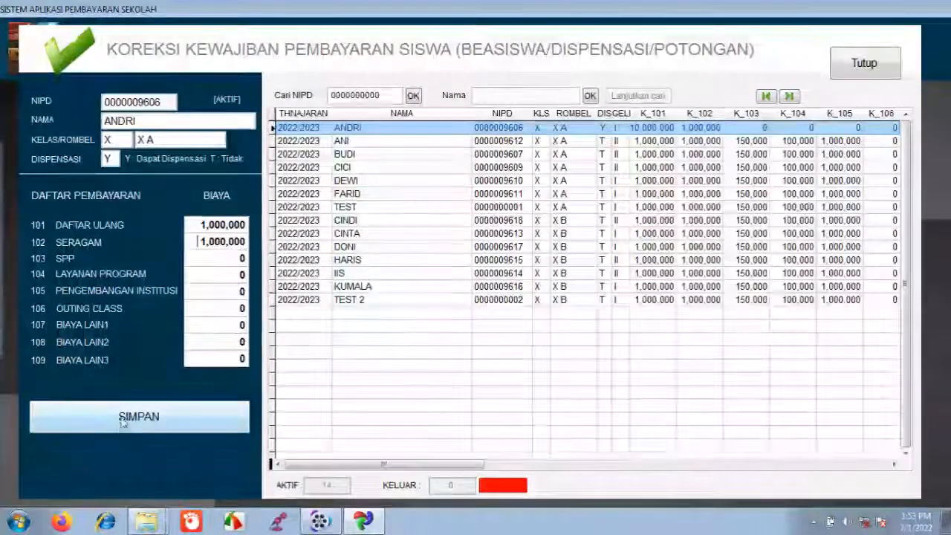
{"action": "left_click", "coordinate": [122, 418]}
{"action": "left_click", "coordinate": [469, 309]}
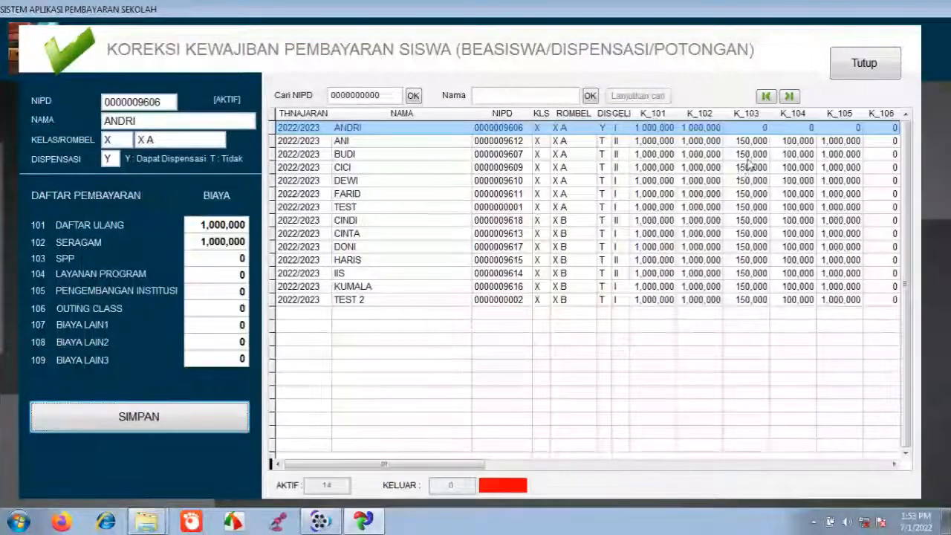
{"action": "left_click", "coordinate": [874, 65]}
{"action": "left_click", "coordinate": [699, 179]}
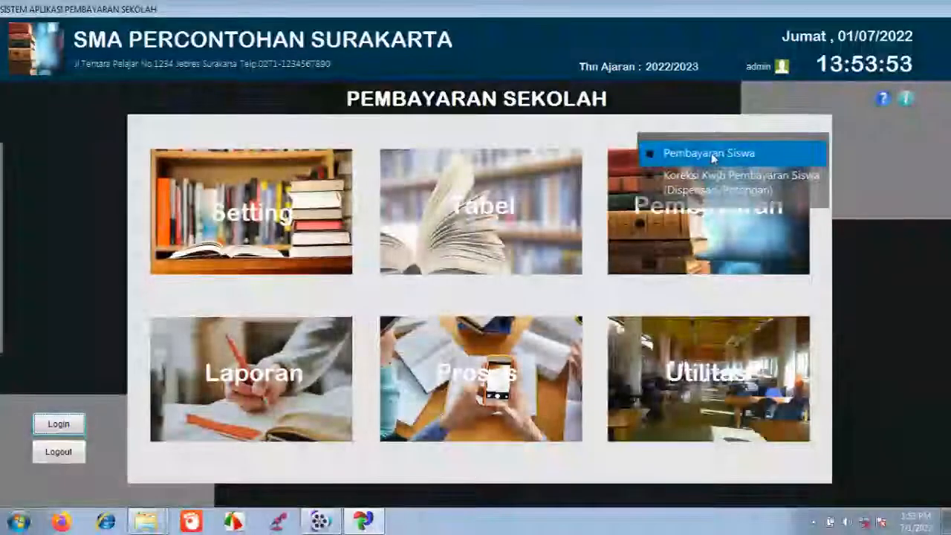
{"action": "left_click", "coordinate": [717, 153]}
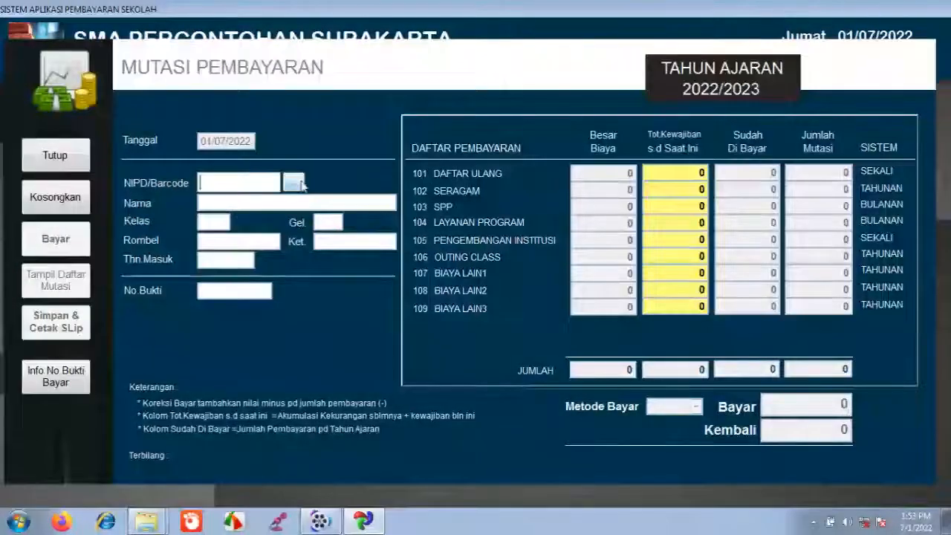
Load the dispensation student into the payment form and enter the DAFTAR ULANG and SERAGAM amounts
{"action": "left_click", "coordinate": [297, 183]}
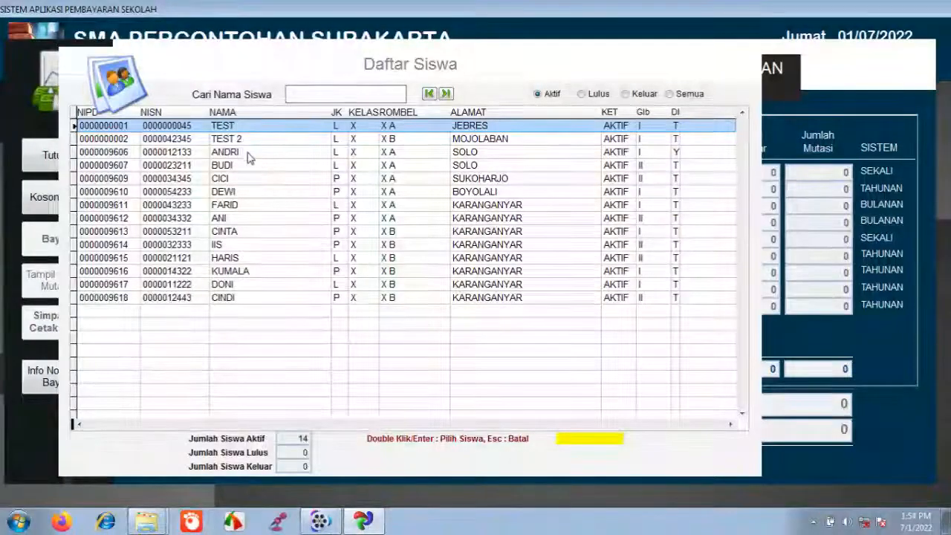
{"action": "left_click", "coordinate": [249, 153]}
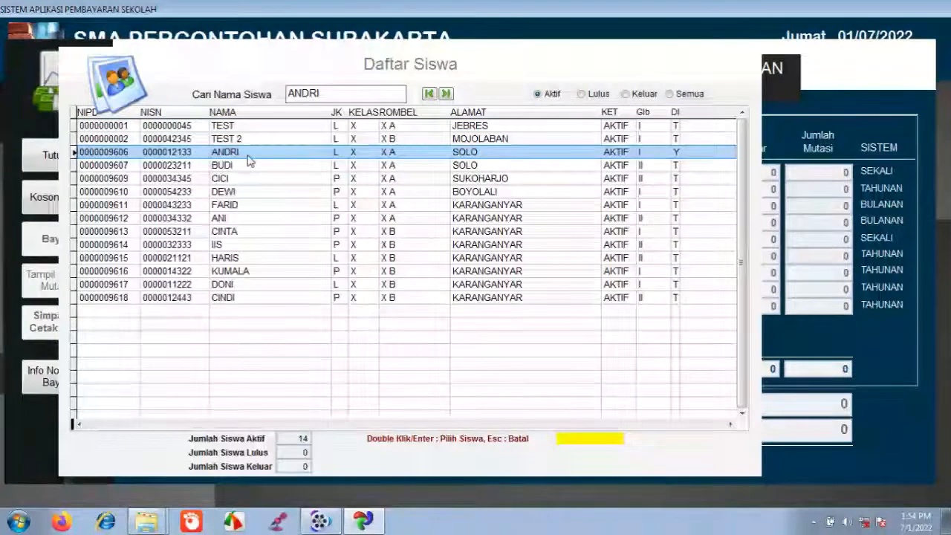
{"action": "double_click", "coordinate": [249, 154]}
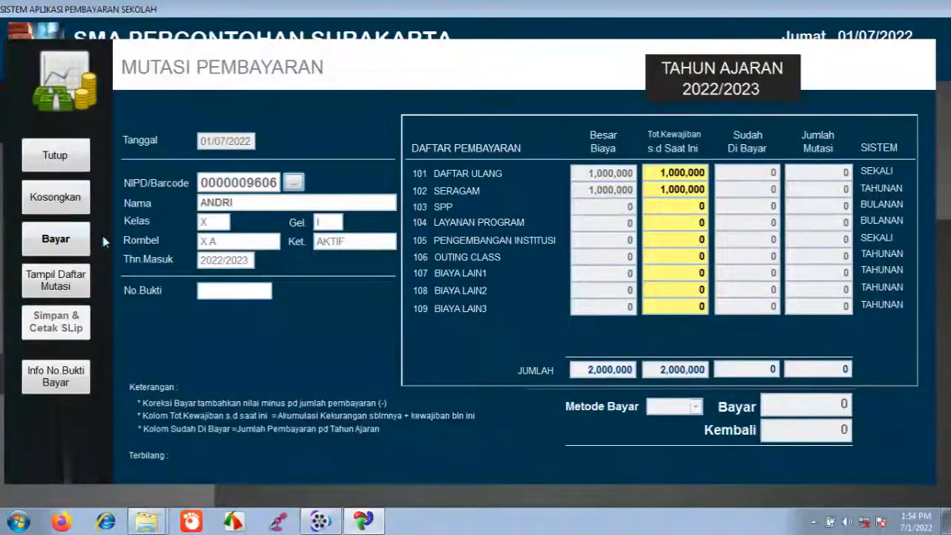
{"action": "left_click", "coordinate": [66, 242]}
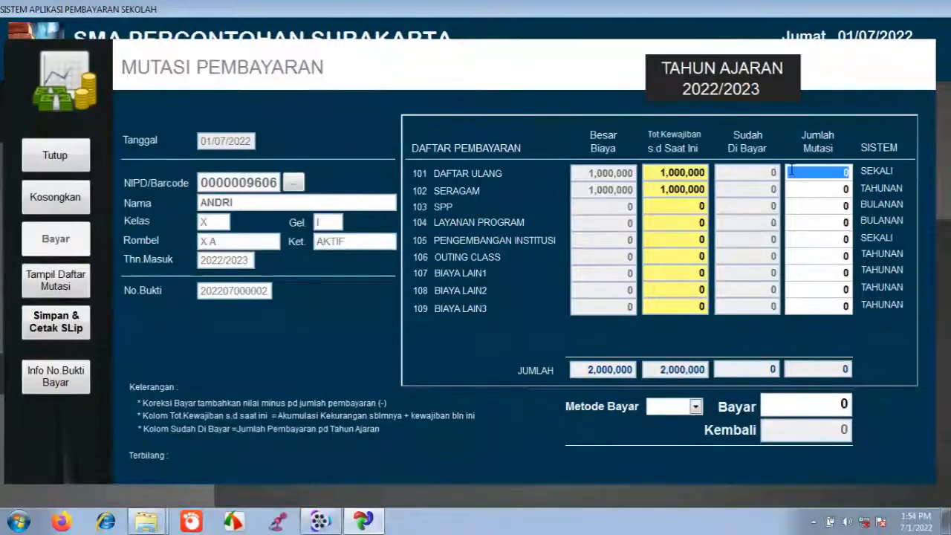
{"action": "type", "text": "10,000,00"}
{"action": "key", "text": "Return"}
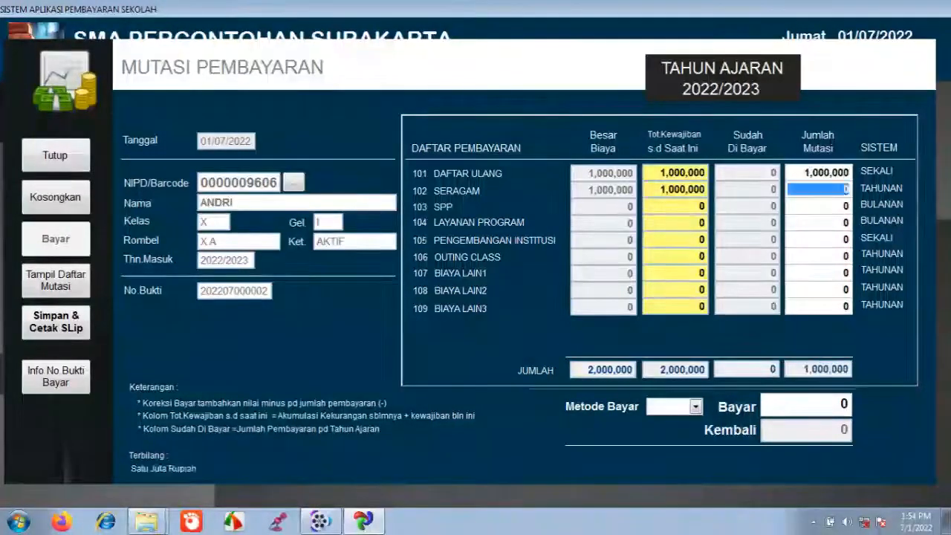
{"action": "type", "text": "10,000,0"}
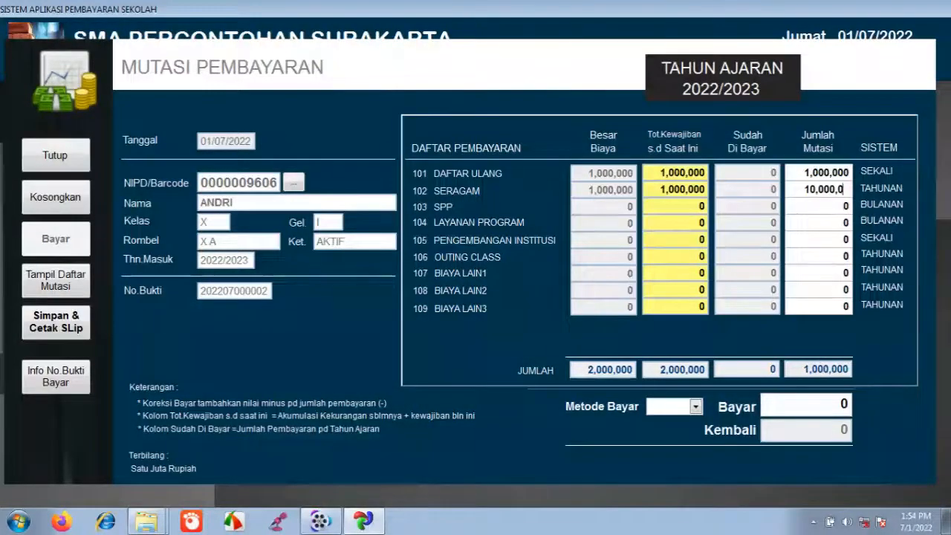
{"action": "type", "text": "00"}
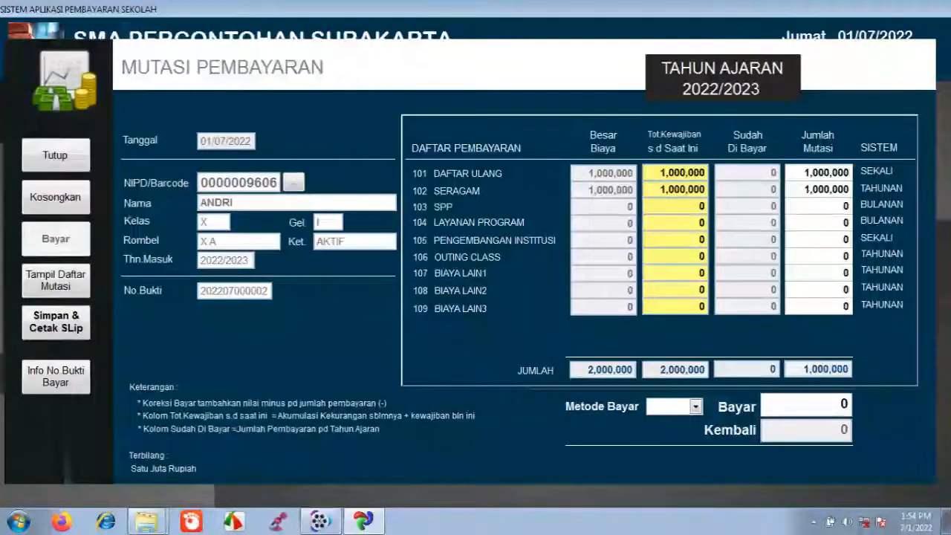
{"action": "key", "text": "Return"}
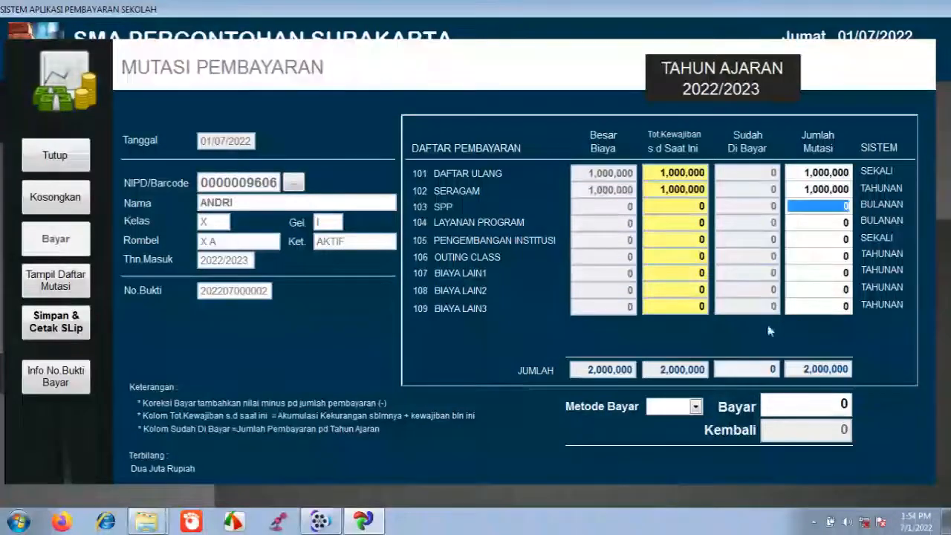
Pay 2,000,000 in cash (TUNAI) and confirm saving the payment with its slip
{"action": "left_click", "coordinate": [695, 407]}
{"action": "left_click", "coordinate": [664, 419]}
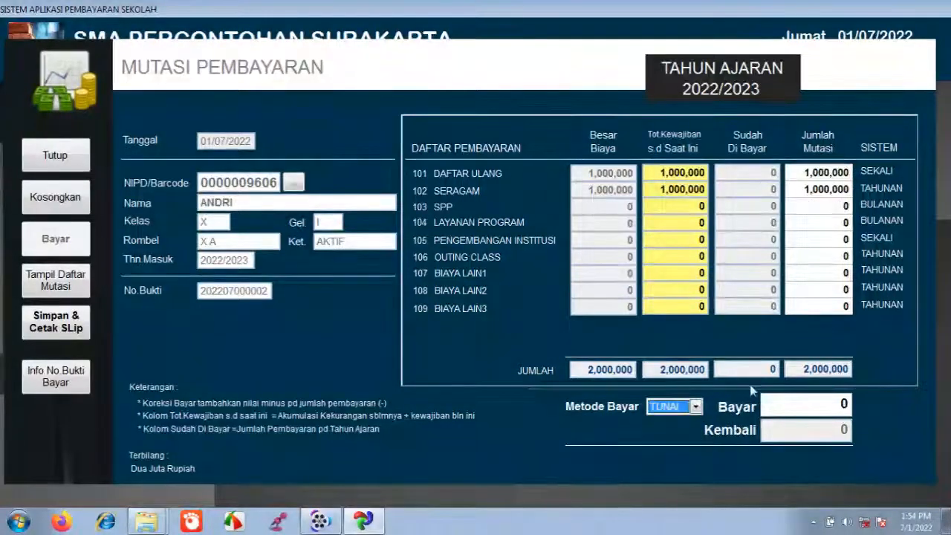
{"action": "left_click", "coordinate": [774, 406]}
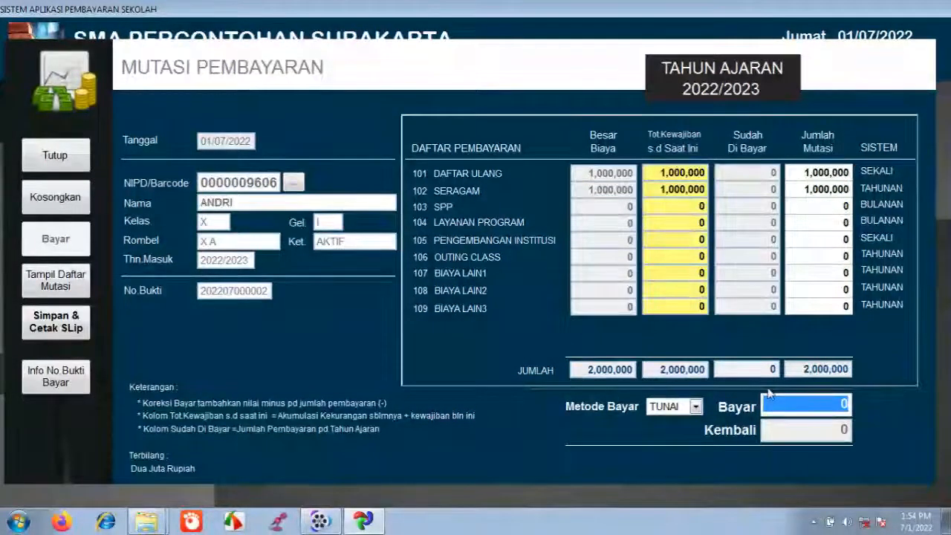
{"action": "type", "text": "2"}
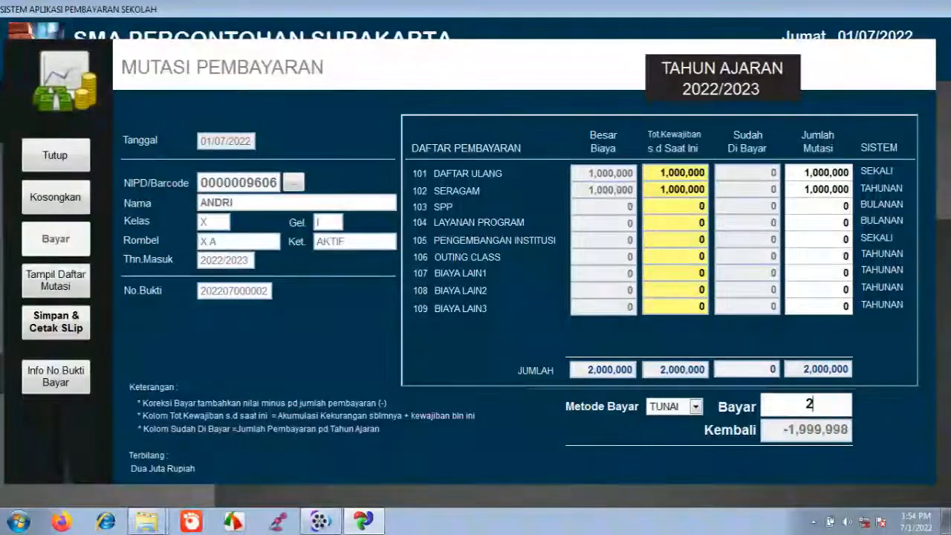
{"action": "type", "text": "00,000,0"}
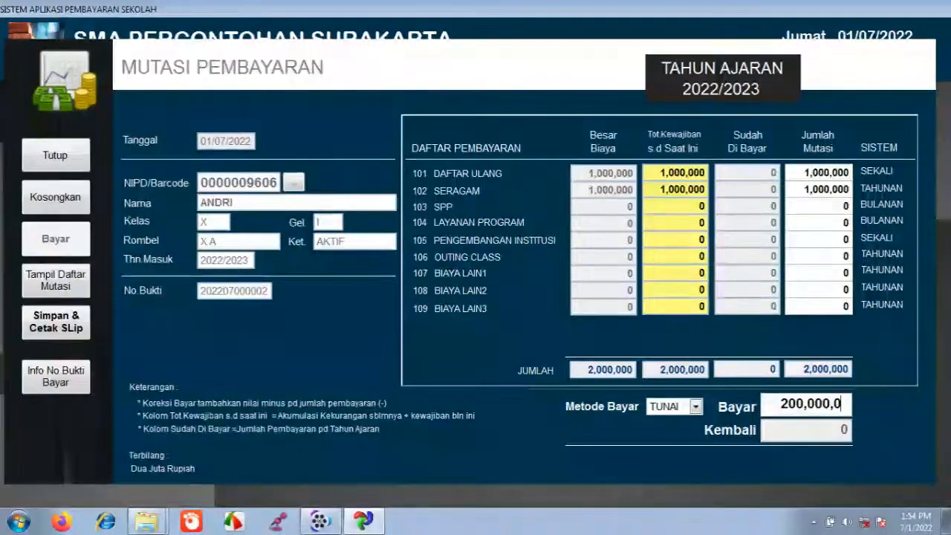
{"action": "left_click", "coordinate": [62, 322]}
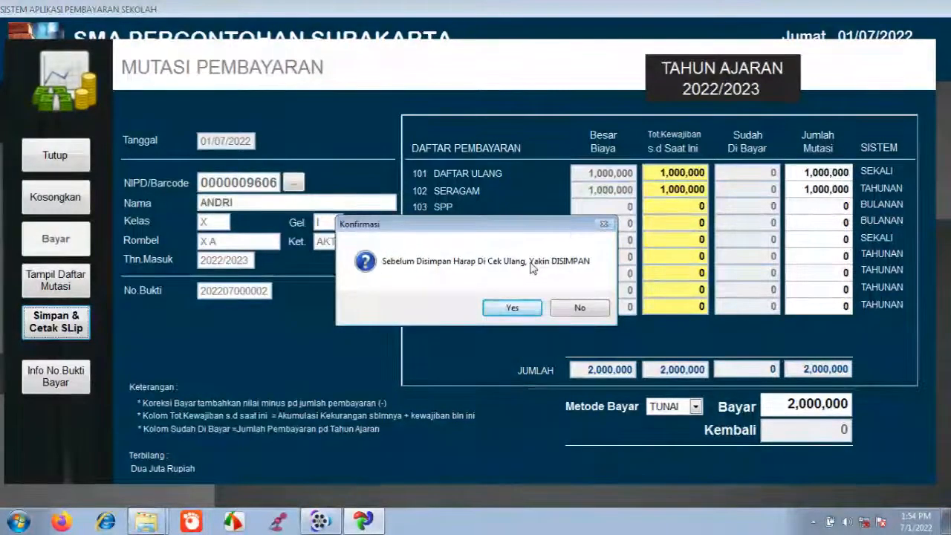
{"action": "left_click", "coordinate": [514, 308]}
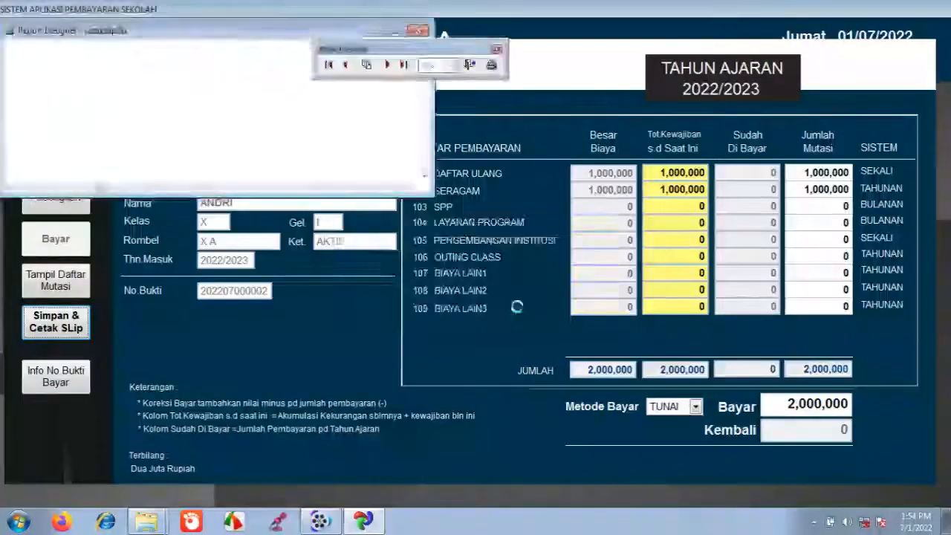
Maximize the receipt slip preview, review it, and close the preview
{"action": "left_click", "coordinate": [395, 32]}
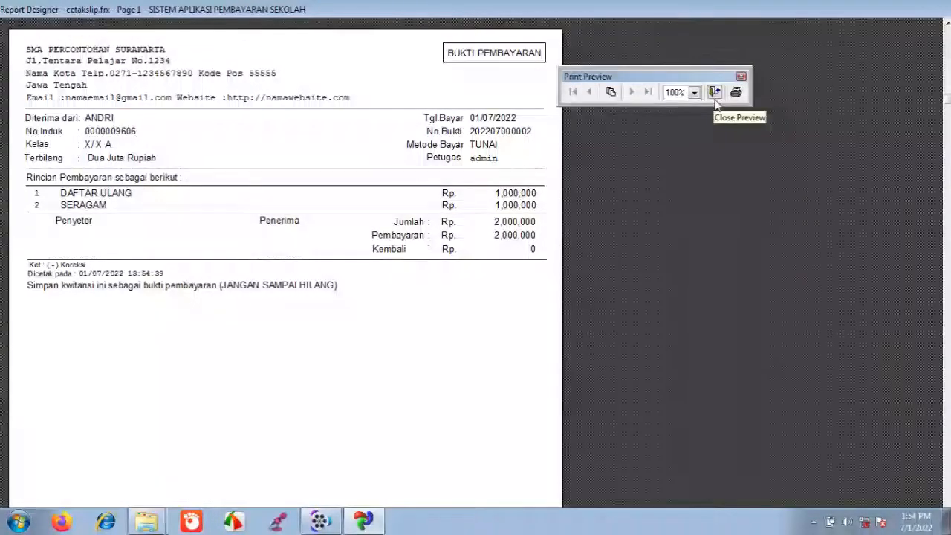
{"action": "left_click", "coordinate": [715, 100]}
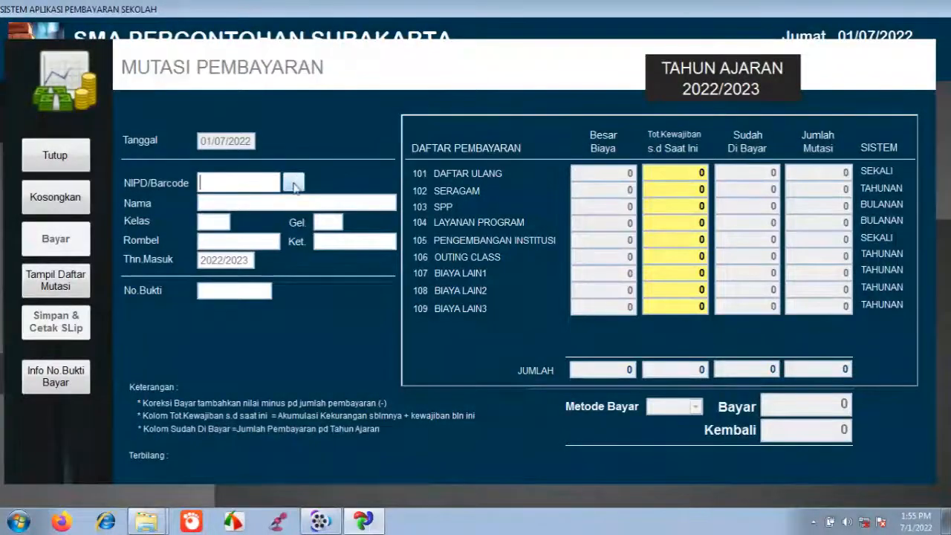
Filter the student list by 'B' and load that student for a new payment
{"action": "left_click", "coordinate": [293, 183]}
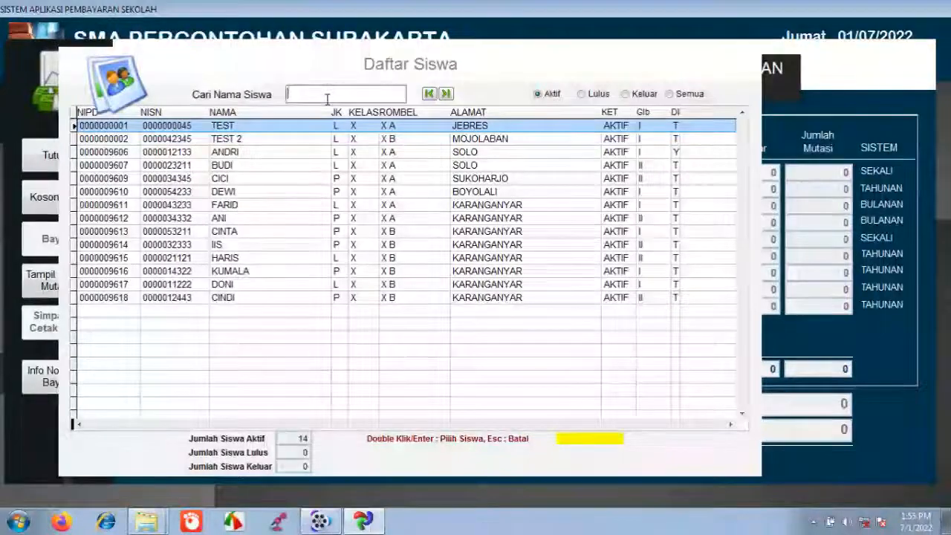
{"action": "type", "text": "BUDI"}
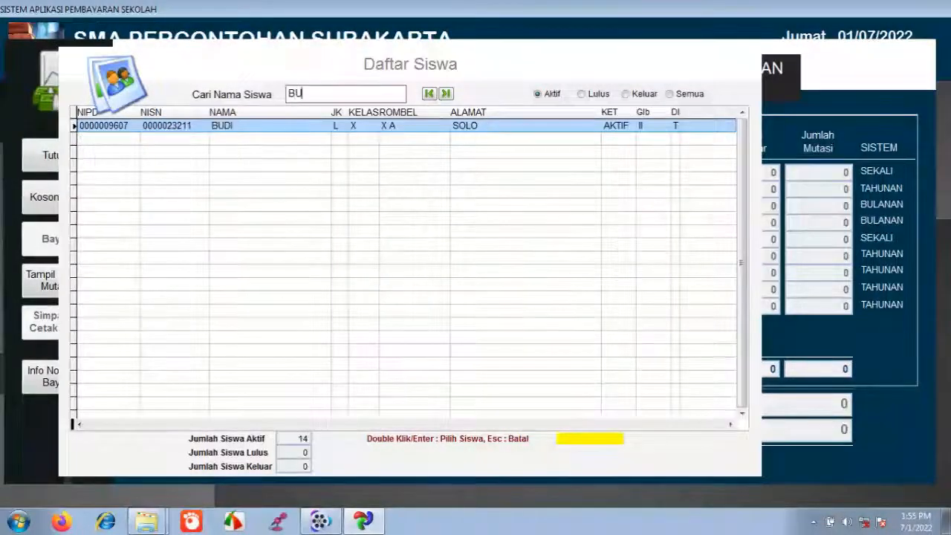
{"action": "double_click", "coordinate": [266, 126]}
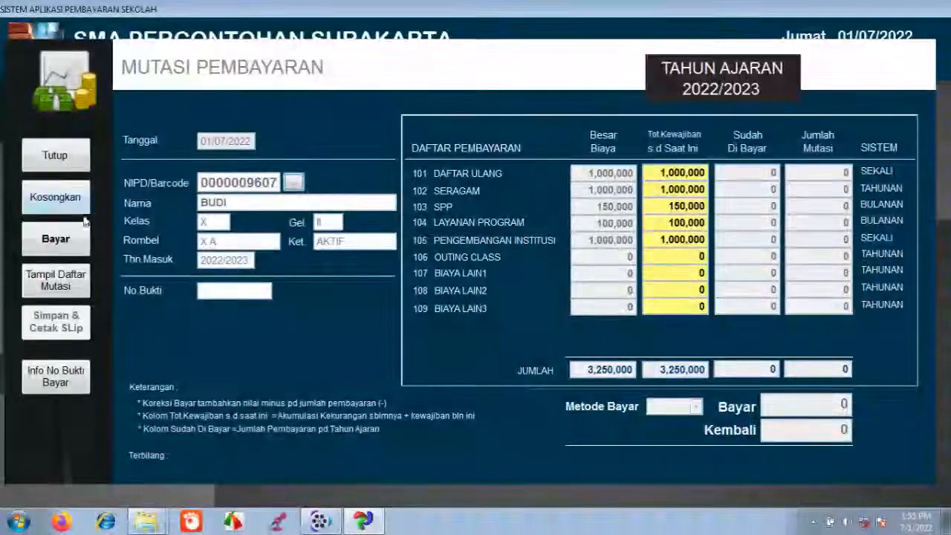
{"action": "left_click", "coordinate": [59, 238]}
Enter DAFTAR ULANG 1,000,000, SERAGAM 1,000,000, SPP 150,000 and PENGEMBANGAN INSTITUSI 1,000,000
{"action": "type", "text": "1000000"}
{"action": "key", "text": "Return"}
{"action": "type", "text": "1,000,000"}
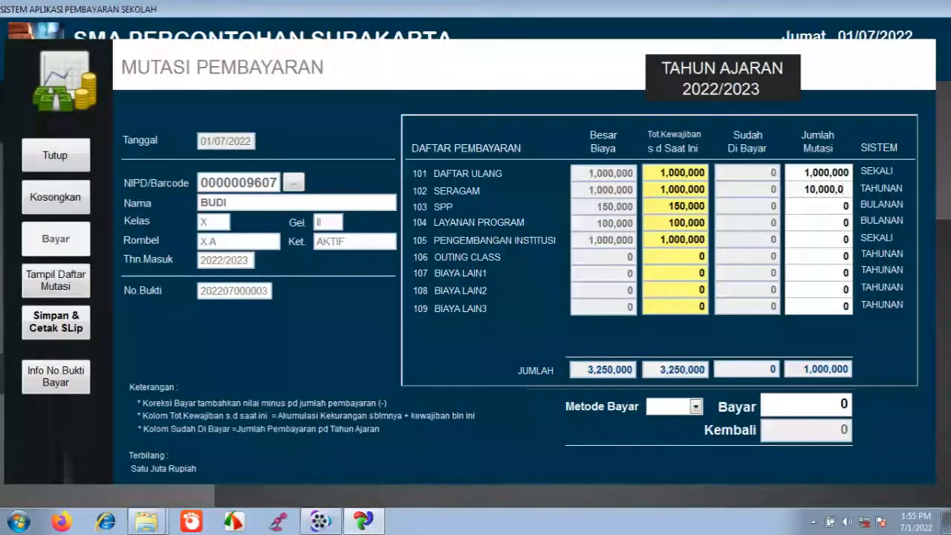
{"action": "key", "text": "Return"}
{"action": "type", "text": "150,000"}
{"action": "key", "text": "Return"}
{"action": "type", "text": "1000"}
{"action": "type", "text": "1,000,00"}
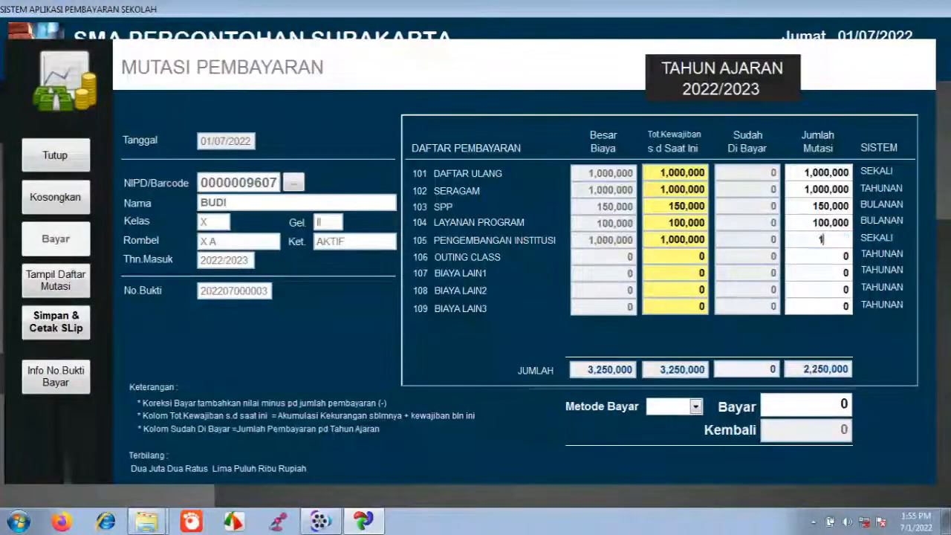
{"action": "type", "text": "0,000,00"}
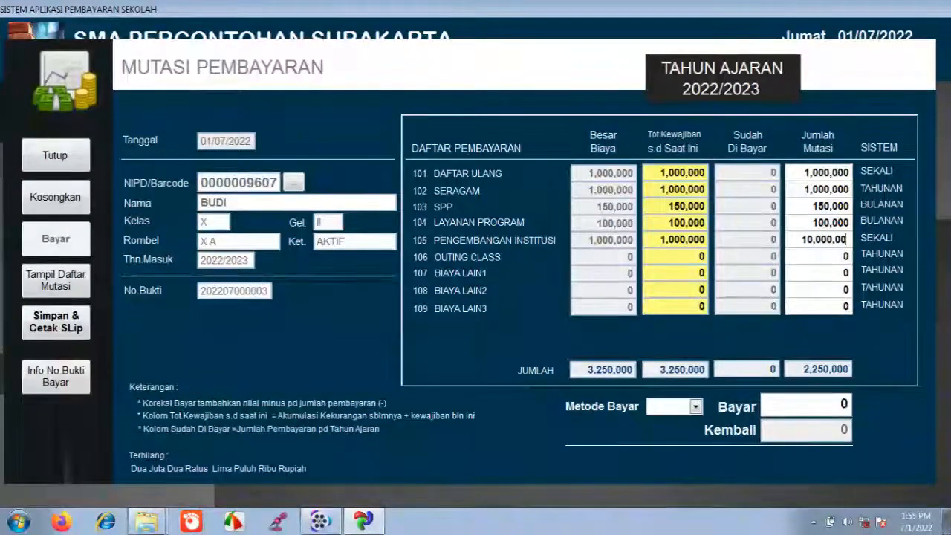
{"action": "key", "text": "Return"}
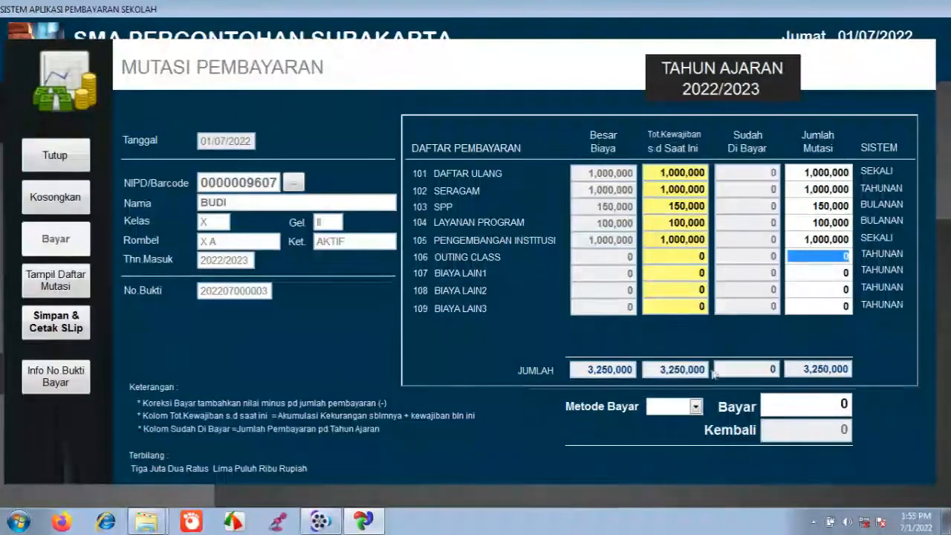
Pay 3,300,000 in cash (TUNAI) and request saving with slip printing
{"action": "left_click", "coordinate": [672, 406]}
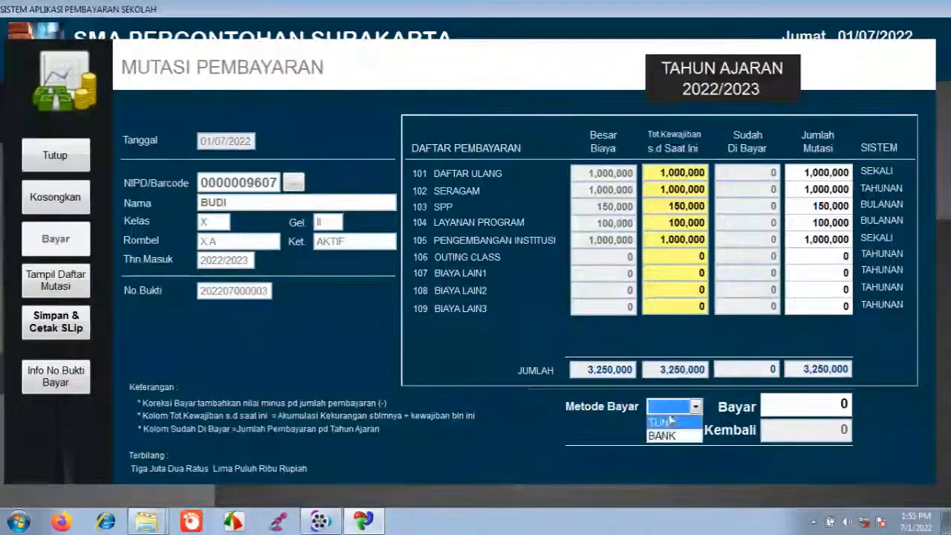
{"action": "left_click", "coordinate": [776, 404]}
{"action": "type", "text": "3"}
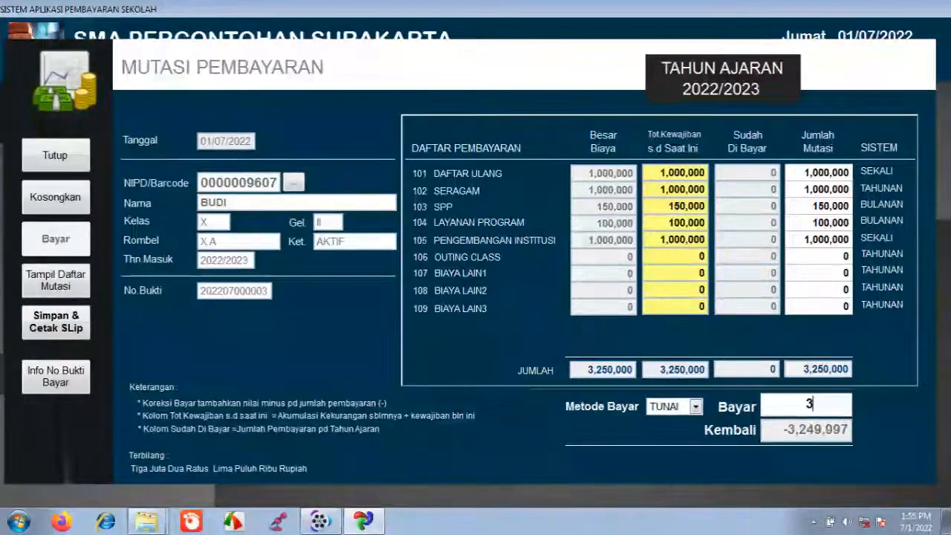
{"action": "type", "text": ",300,000"}
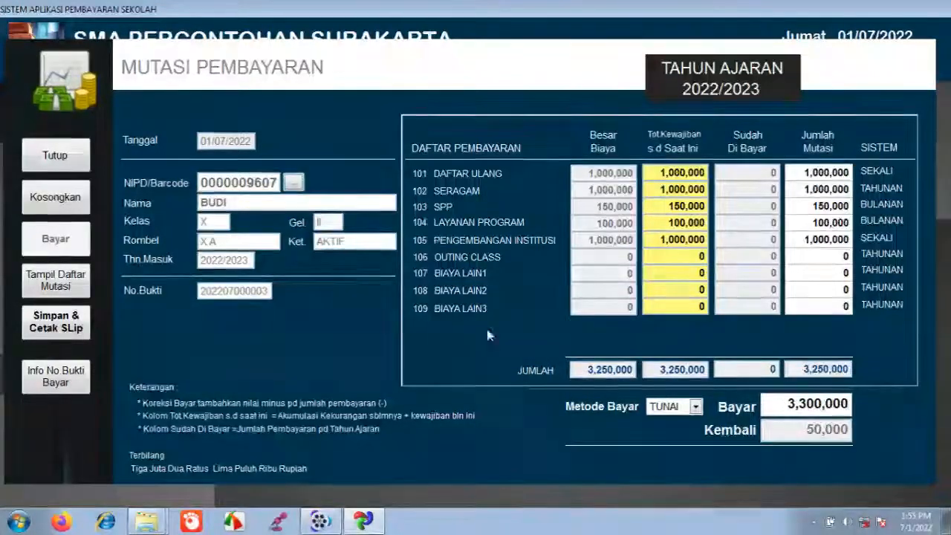
{"action": "left_click", "coordinate": [51, 326]}
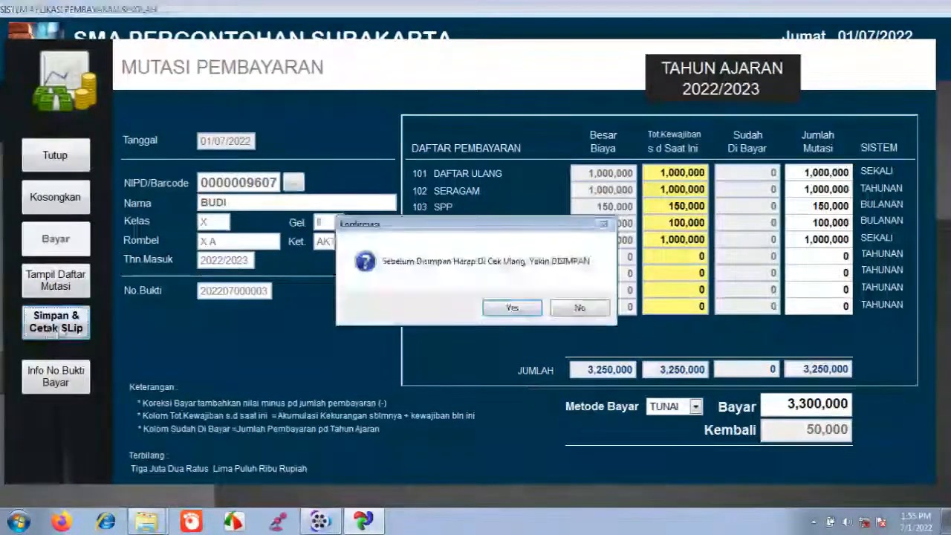
Confirm saving the 3,250,000 payment and close its slip preview
{"action": "left_click", "coordinate": [512, 307]}
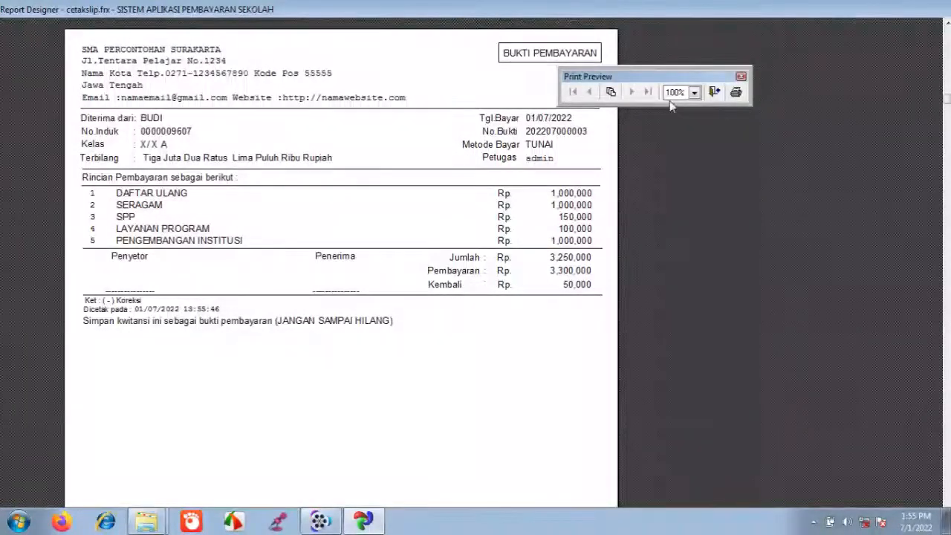
{"action": "left_click", "coordinate": [715, 92]}
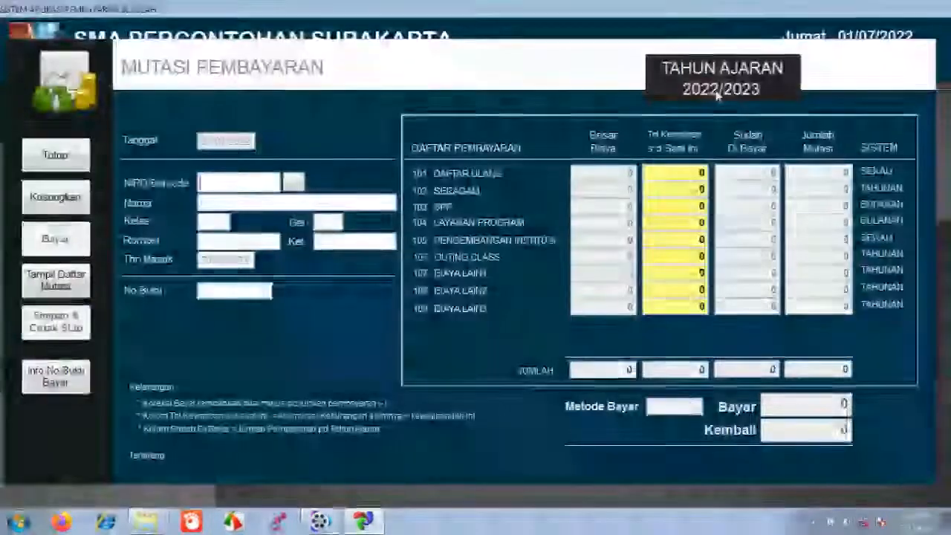
Load the third student and enter 1,000,000 each for DAFTAR ULANG and SERAGAM
{"action": "left_click", "coordinate": [293, 184]}
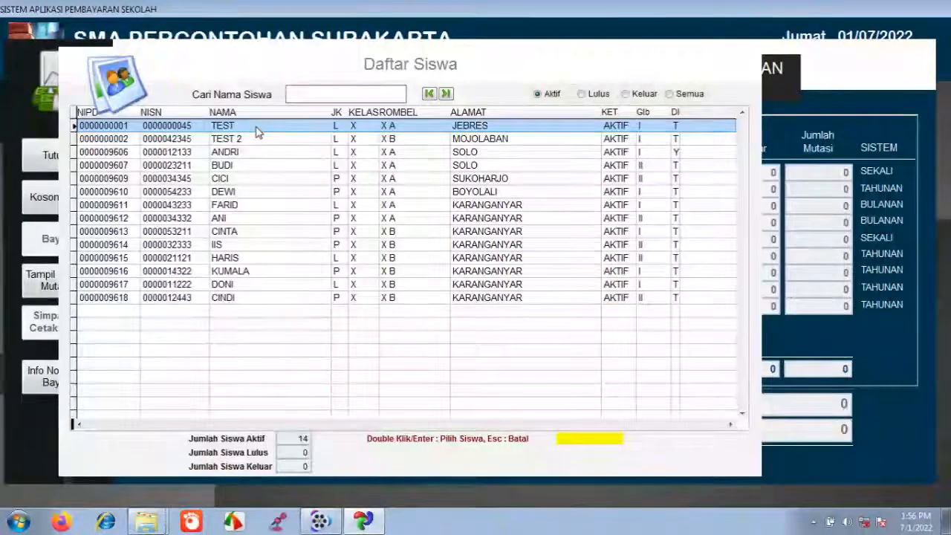
{"action": "double_click", "coordinate": [247, 180]}
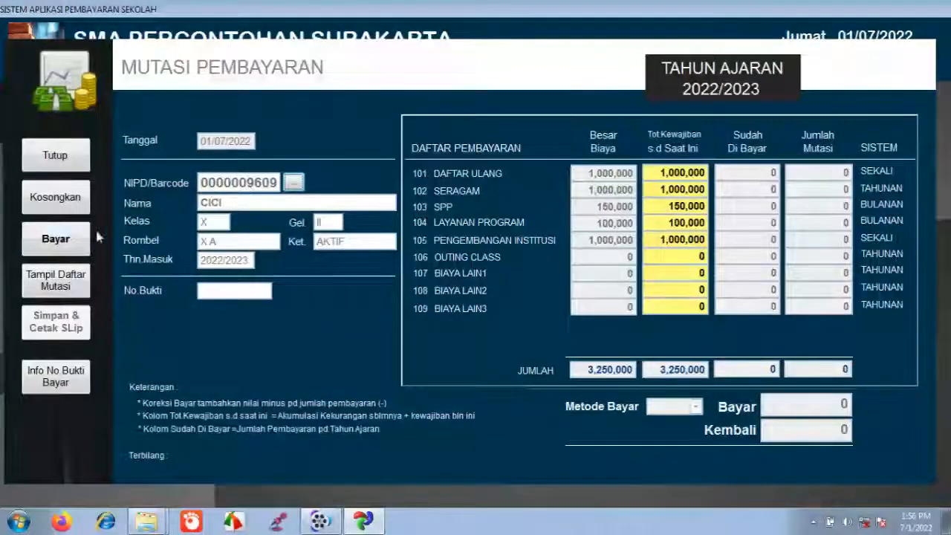
{"action": "left_click", "coordinate": [72, 242]}
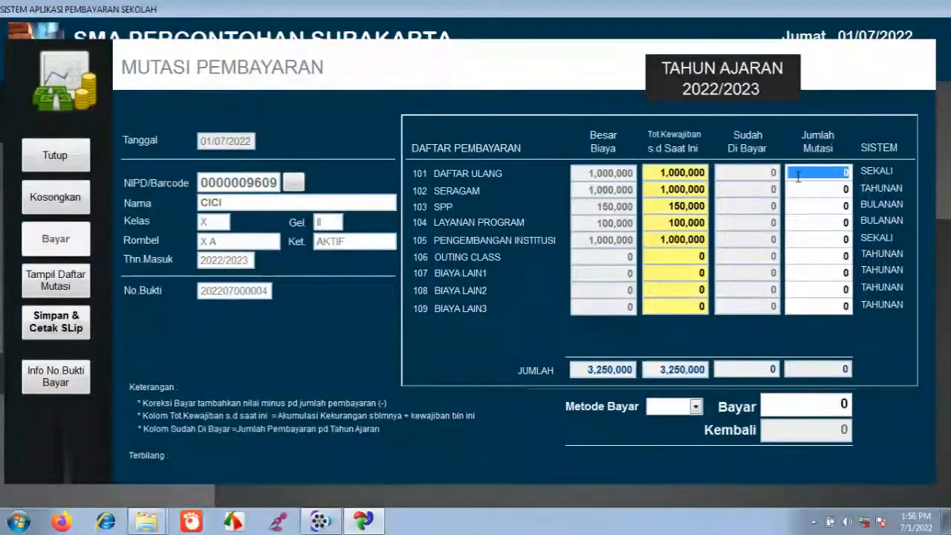
{"action": "type", "text": "1000000"}
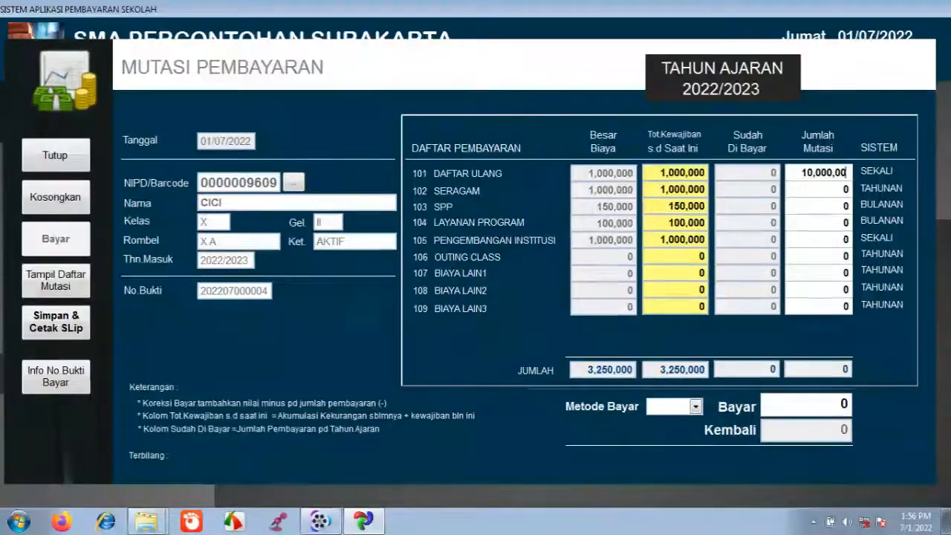
{"action": "key", "text": "Return"}
{"action": "type", "text": "1000000"}
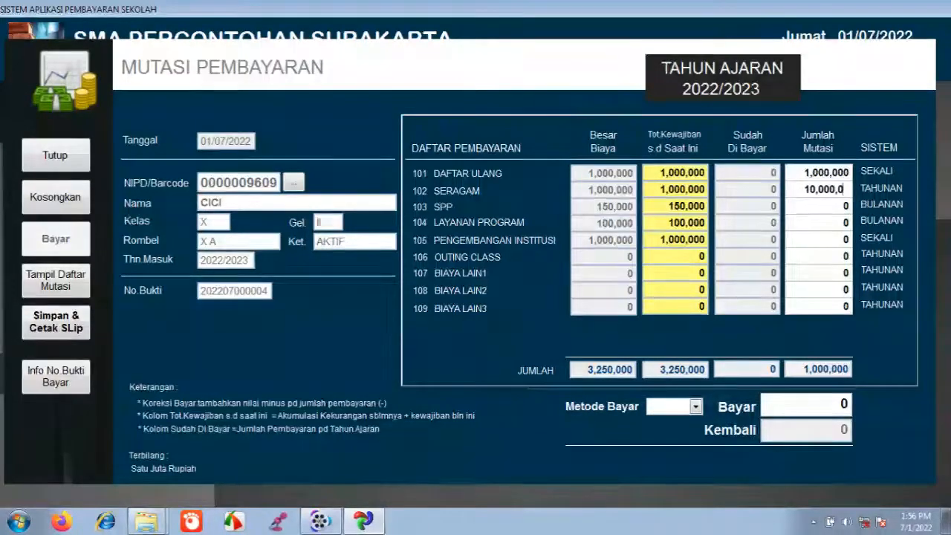
{"action": "key", "text": "Return"}
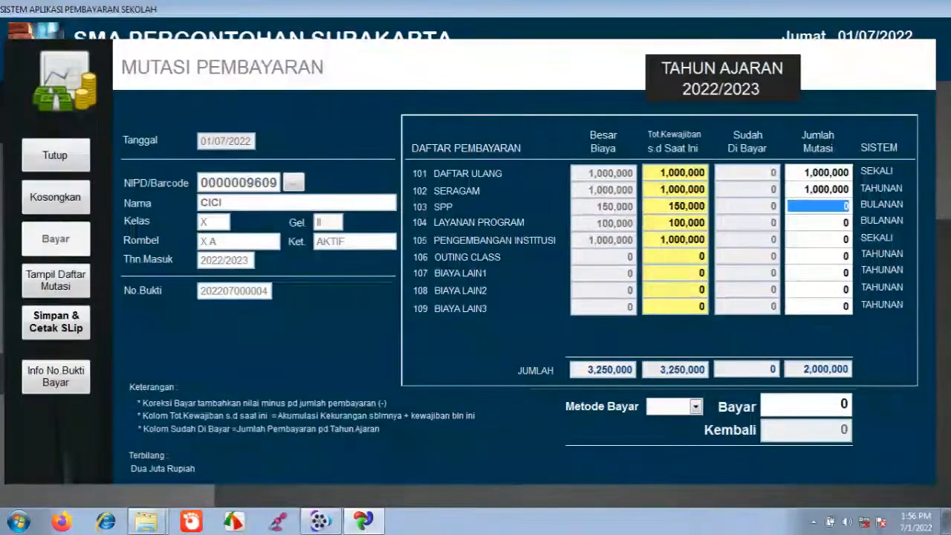
Pay 2,000,000 in cash (TUNAI) and request saving with slip printing
{"action": "left_click", "coordinate": [662, 406]}
{"action": "left_click", "coordinate": [665, 424]}
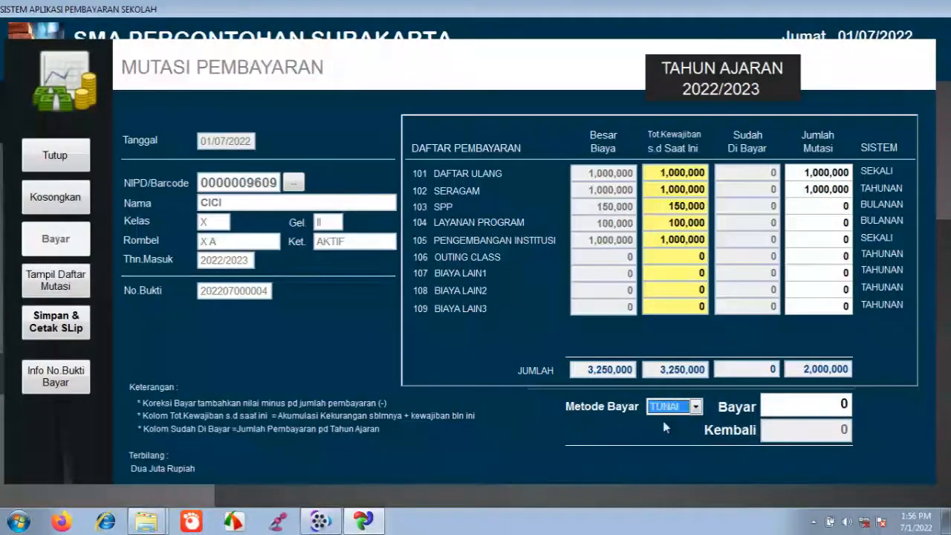
{"action": "left_click", "coordinate": [807, 407]}
{"action": "type", "text": "2"}
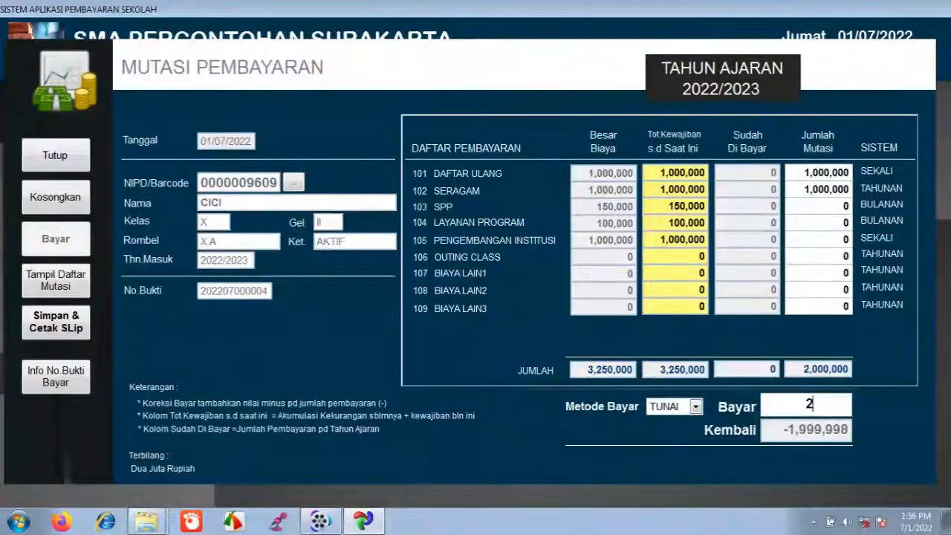
{"action": "type", "text": "00,000,0"}
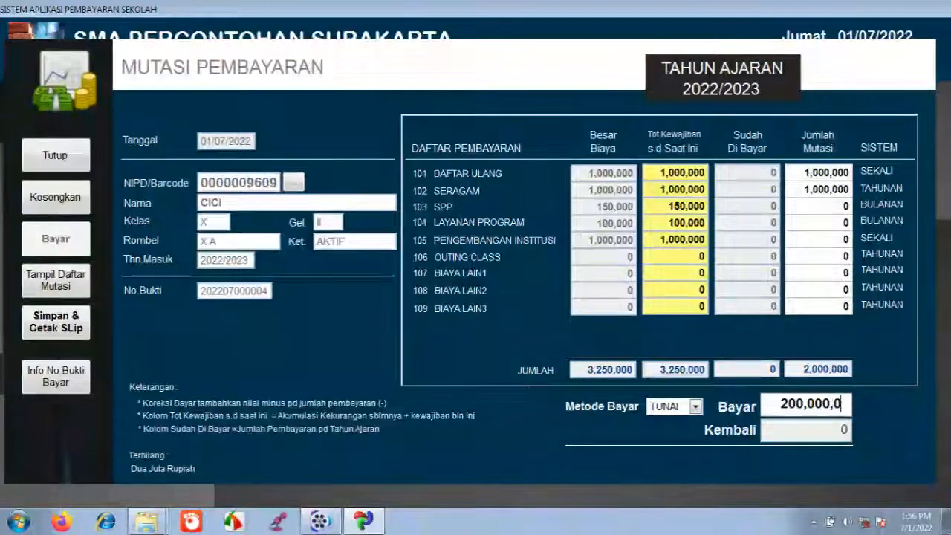
{"action": "key", "text": "Return"}
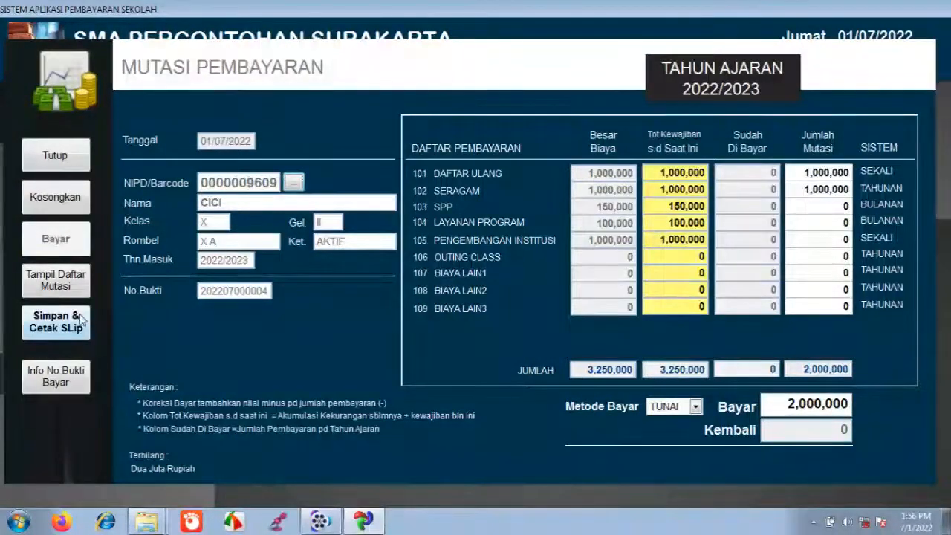
{"action": "left_click", "coordinate": [83, 319]}
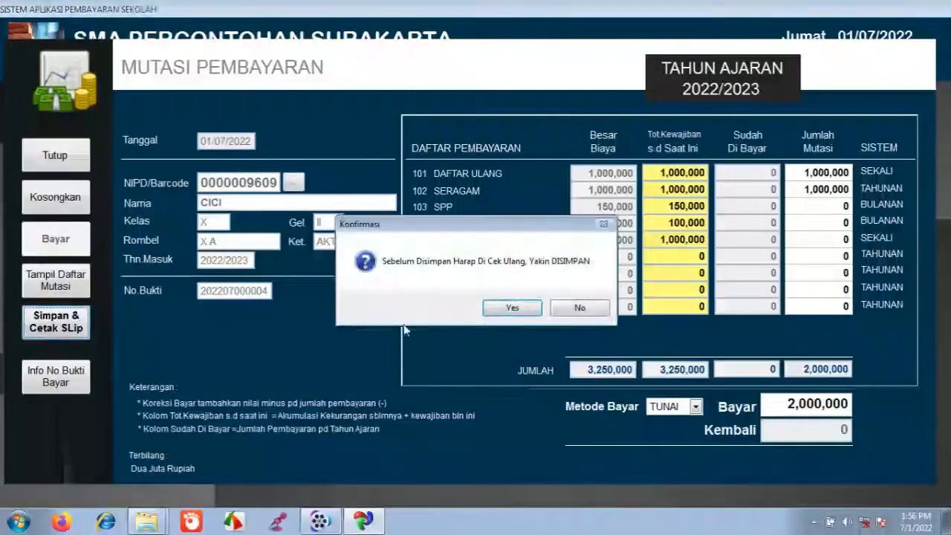
Confirm saving the 2,000,000 payment and close the slip preview
{"action": "left_click", "coordinate": [532, 315]}
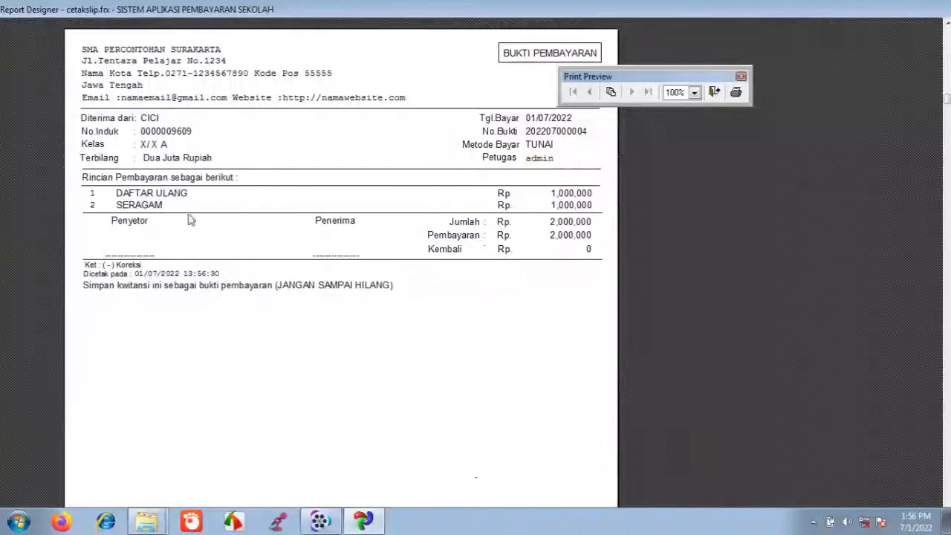
{"action": "left_click", "coordinate": [714, 92]}
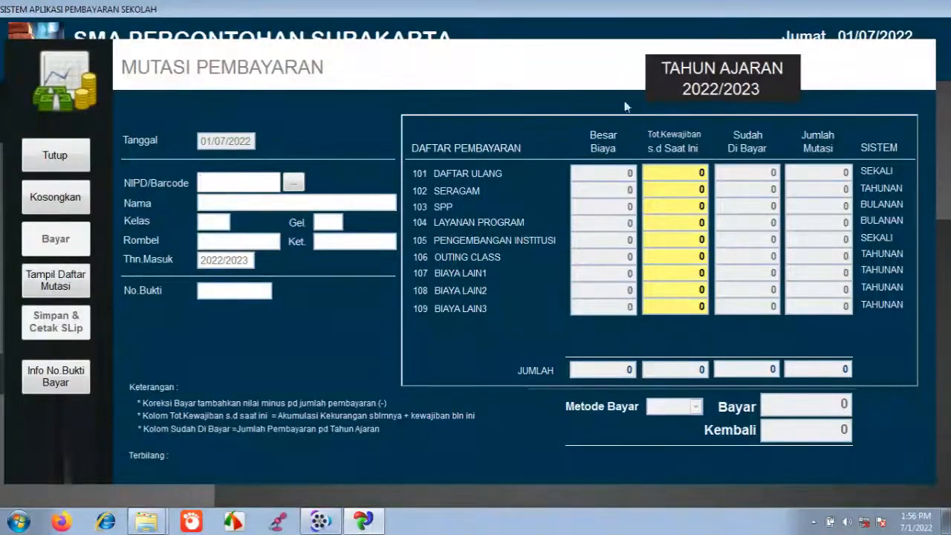
Close the Mutasi Pembayaran form, then switch report preview on and back off
{"action": "left_click", "coordinate": [64, 164]}
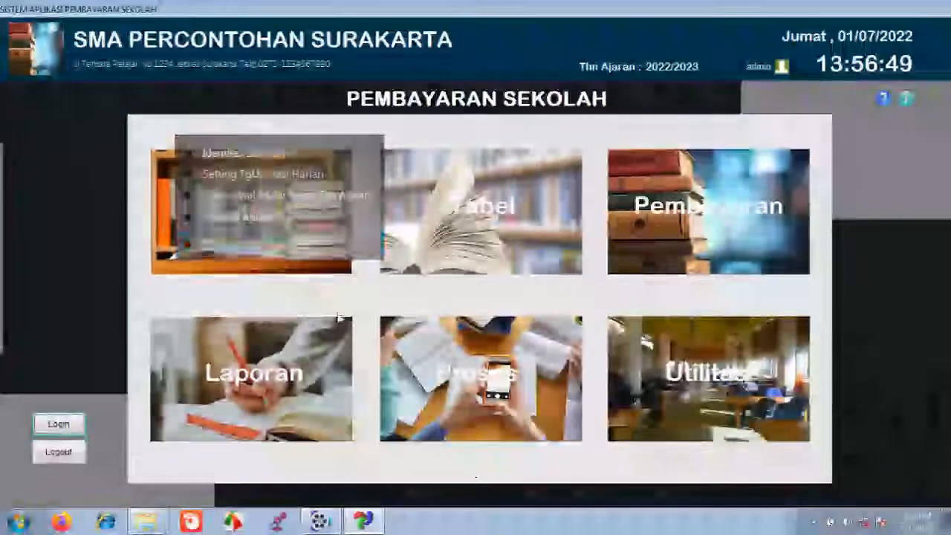
{"action": "mouse_move", "coordinate": [338, 320]}
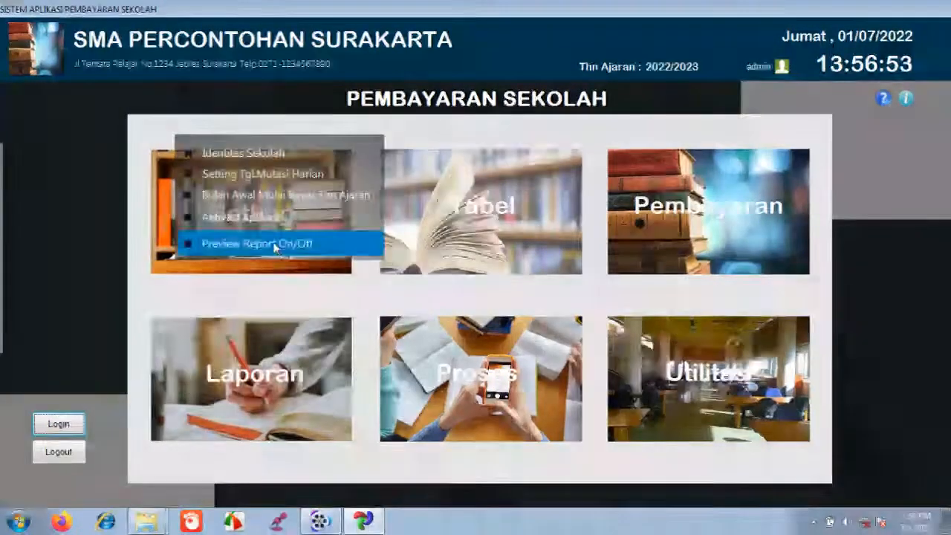
{"action": "left_click", "coordinate": [274, 245]}
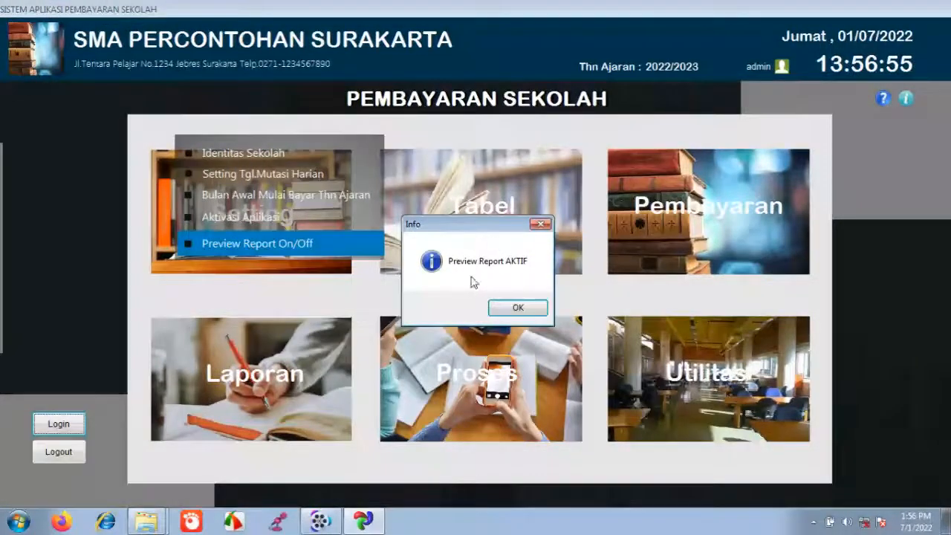
{"action": "left_click", "coordinate": [496, 309]}
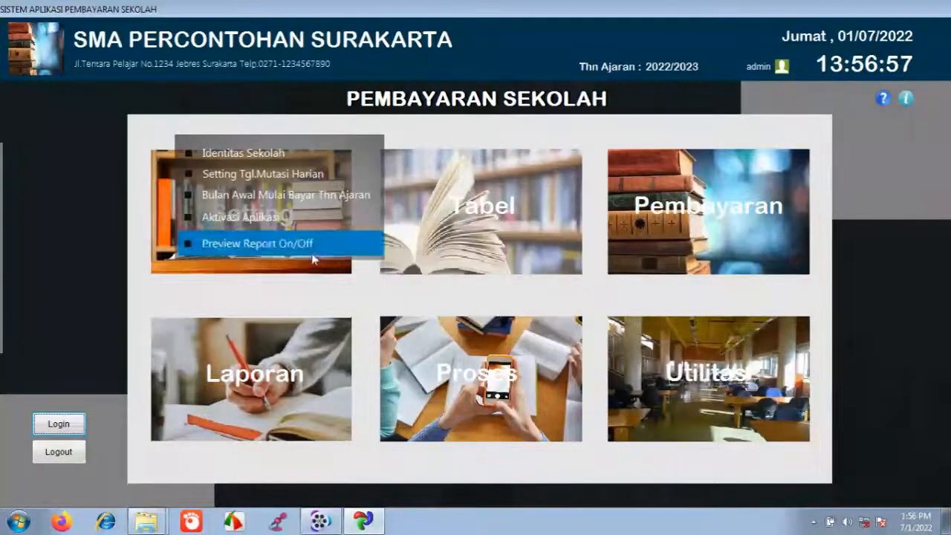
{"action": "left_click", "coordinate": [265, 247]}
{"action": "left_click", "coordinate": [524, 308]}
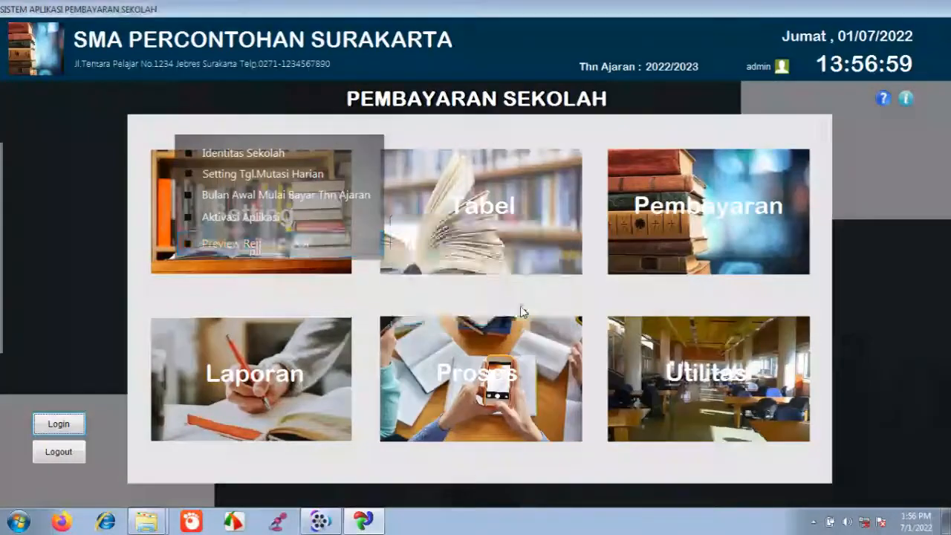
{"action": "mouse_move", "coordinate": [252, 346]}
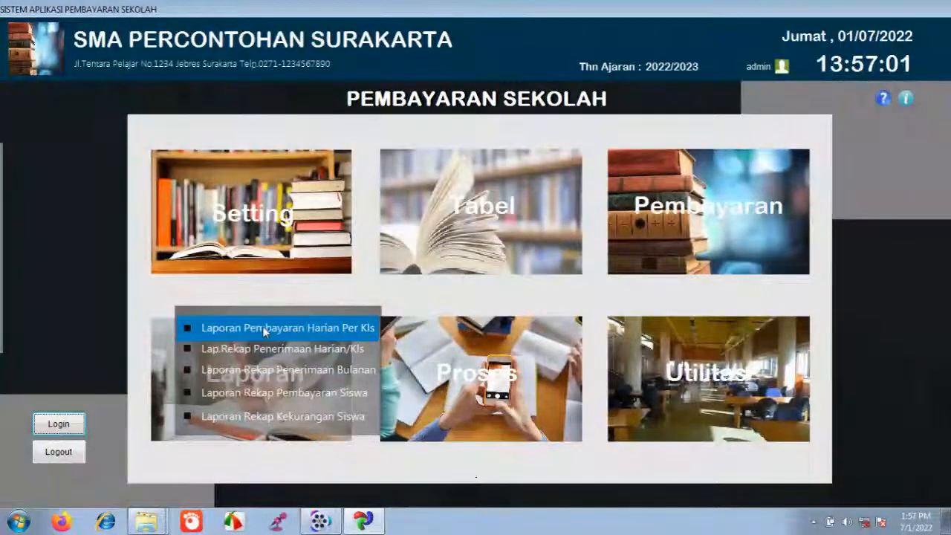
{"action": "left_click", "coordinate": [263, 329]}
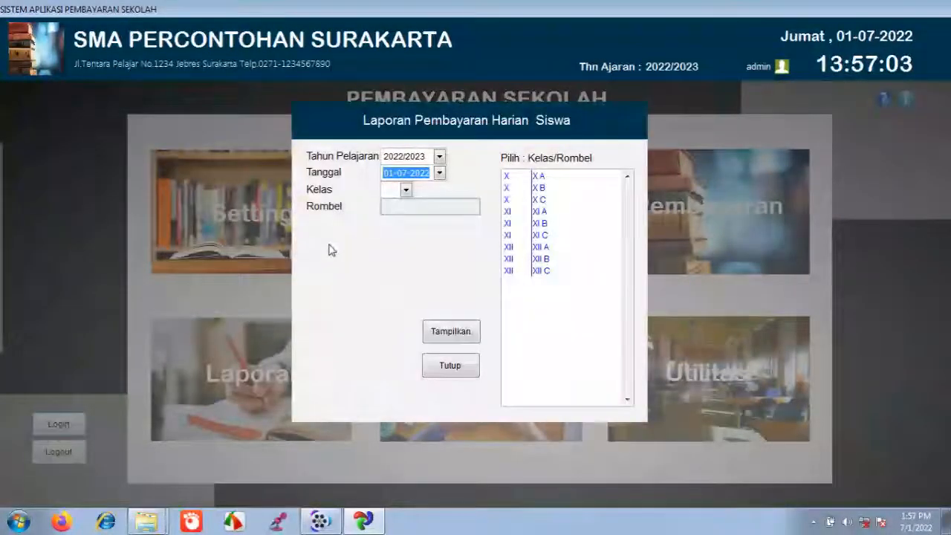
{"action": "left_click", "coordinate": [405, 191]}
{"action": "left_click", "coordinate": [396, 206]}
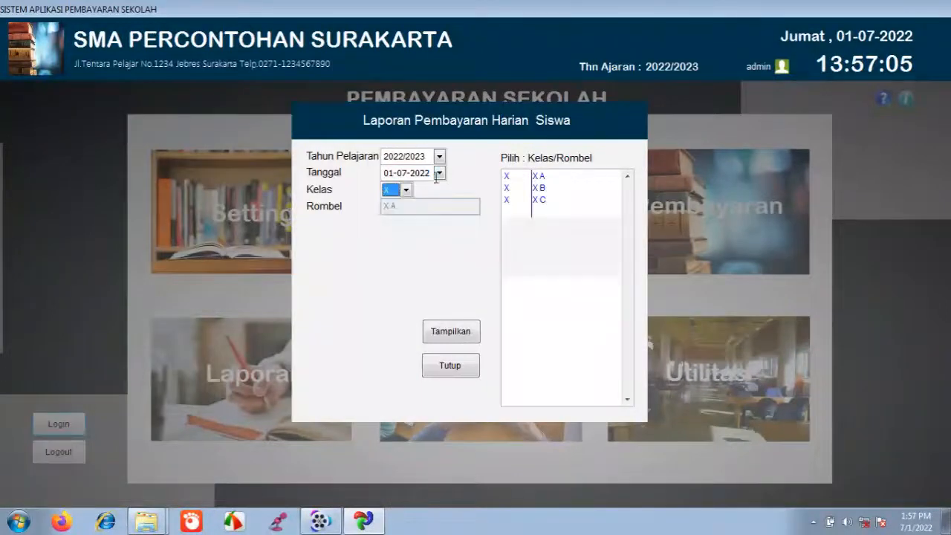
{"action": "left_click", "coordinate": [511, 177]}
{"action": "left_click", "coordinate": [449, 335]}
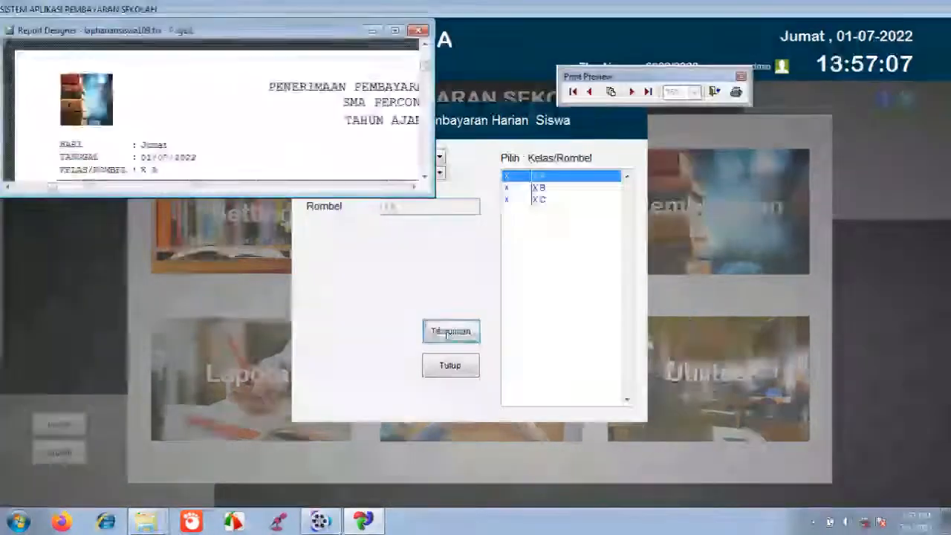
{"action": "left_click", "coordinate": [394, 30]}
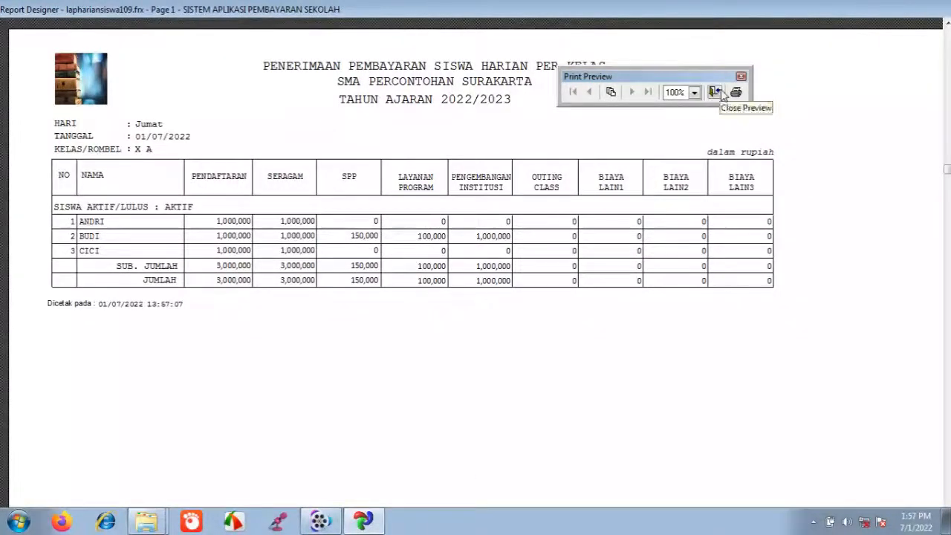
{"action": "left_click_drag", "start_coordinate": [711, 82], "coordinate": [286, 66]}
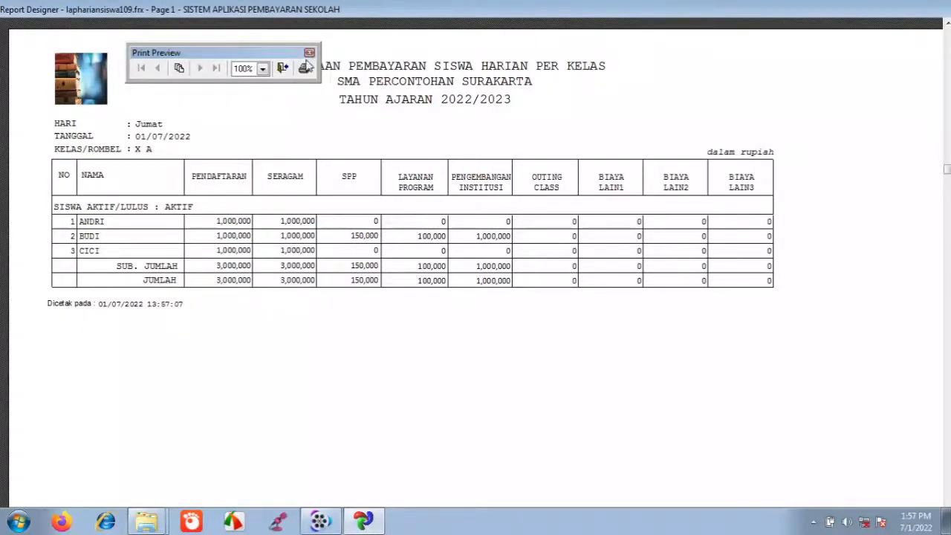
{"action": "left_click", "coordinate": [309, 53]}
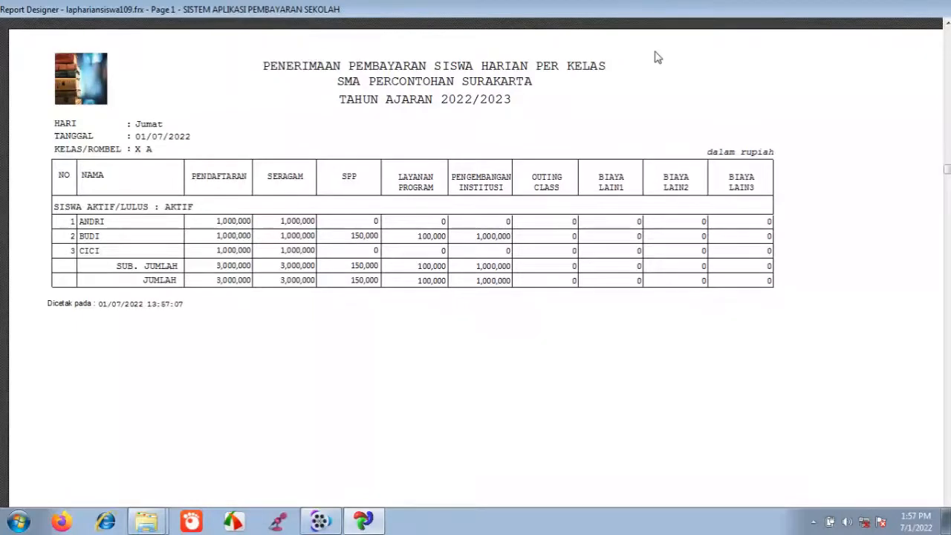
{"action": "left_click", "coordinate": [769, 38]}
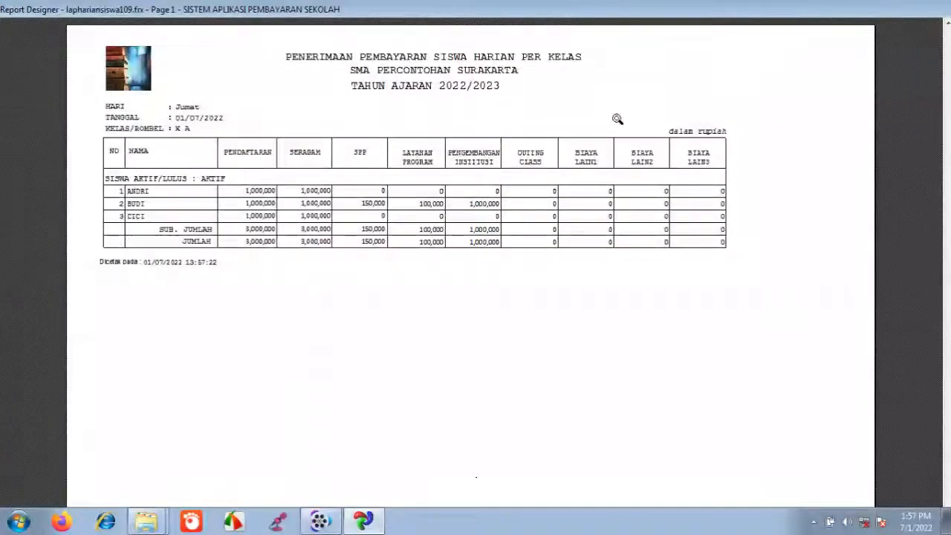
{"action": "key", "text": "Escape"}
{"action": "mouse_move", "coordinate": [318, 357]}
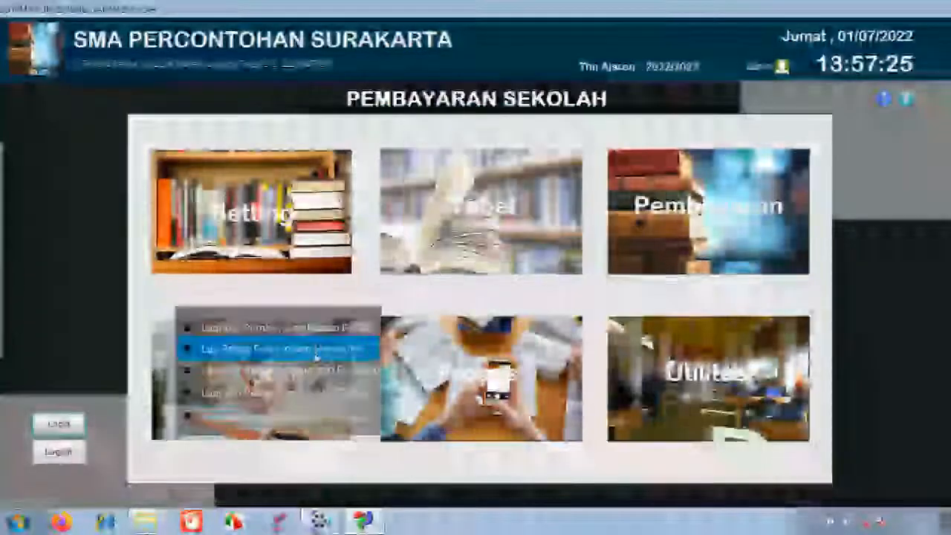
Reactivate report preview and show the class X A daily payment report maximized
{"action": "left_click", "coordinate": [257, 244]}
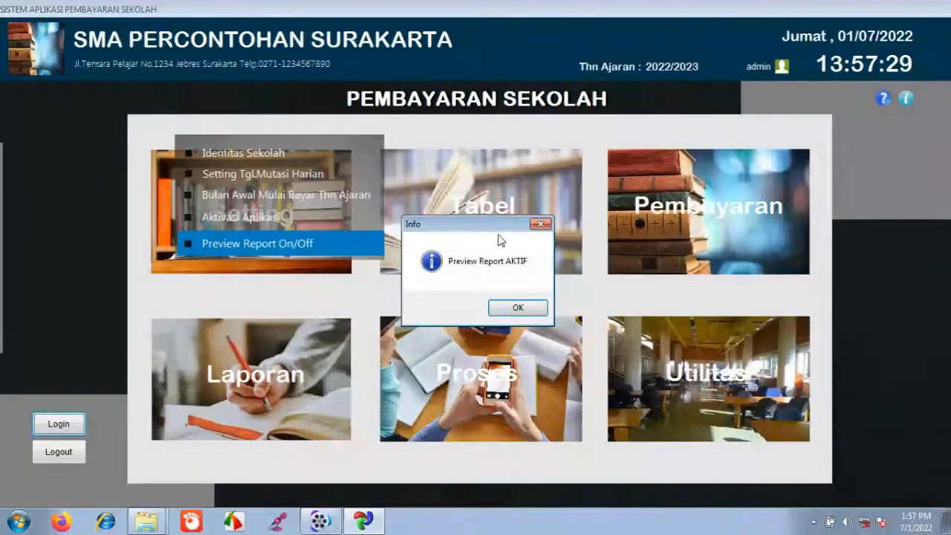
{"action": "left_click", "coordinate": [518, 308]}
{"action": "left_click", "coordinate": [334, 333]}
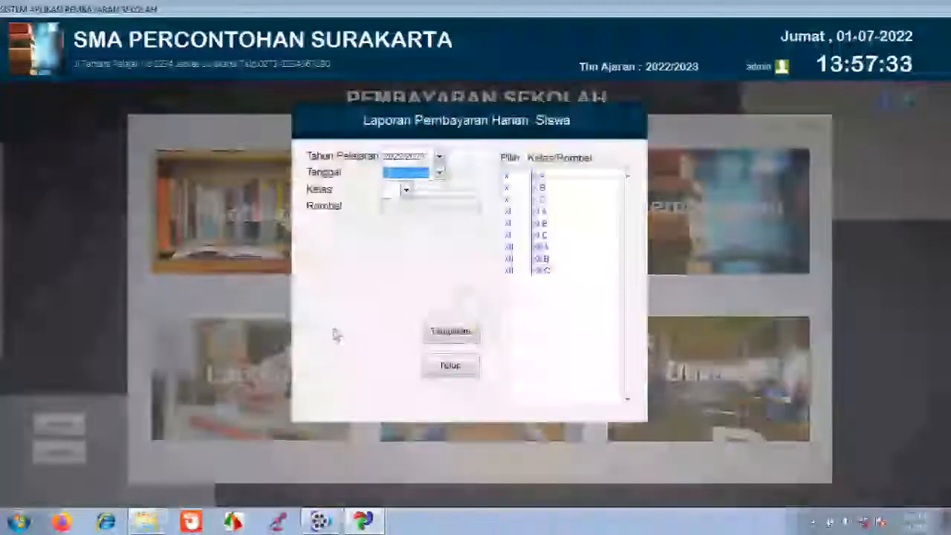
{"action": "left_click", "coordinate": [406, 189]}
{"action": "left_click", "coordinate": [401, 209]}
{"action": "left_click", "coordinate": [524, 178]}
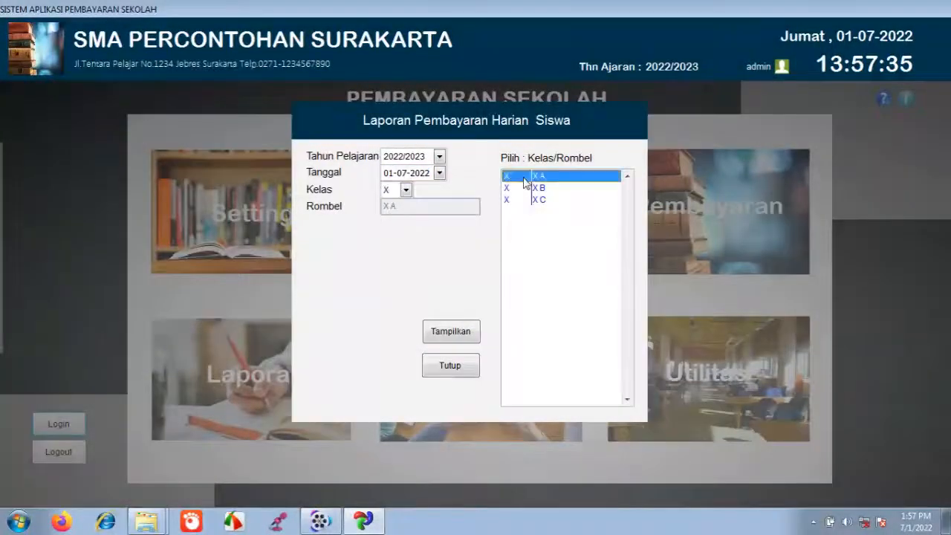
{"action": "left_click", "coordinate": [454, 329]}
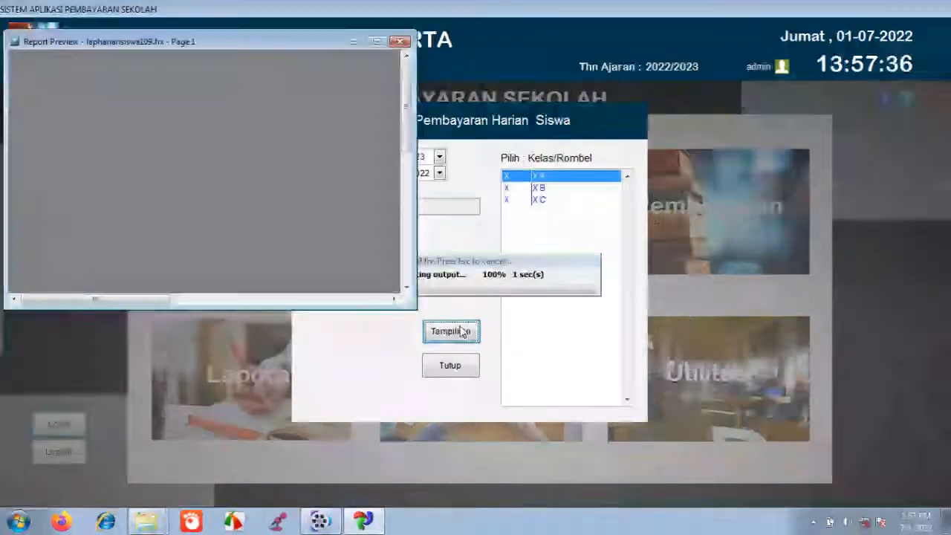
{"action": "left_click", "coordinate": [376, 42]}
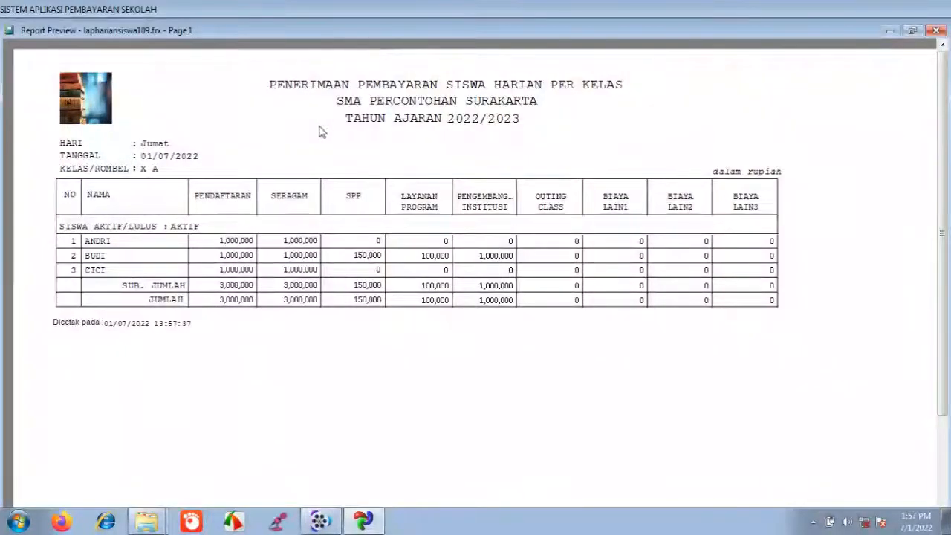
Save the X A daily report as an RTF file named COBASIMPANWORD
{"action": "right_click", "coordinate": [289, 120]}
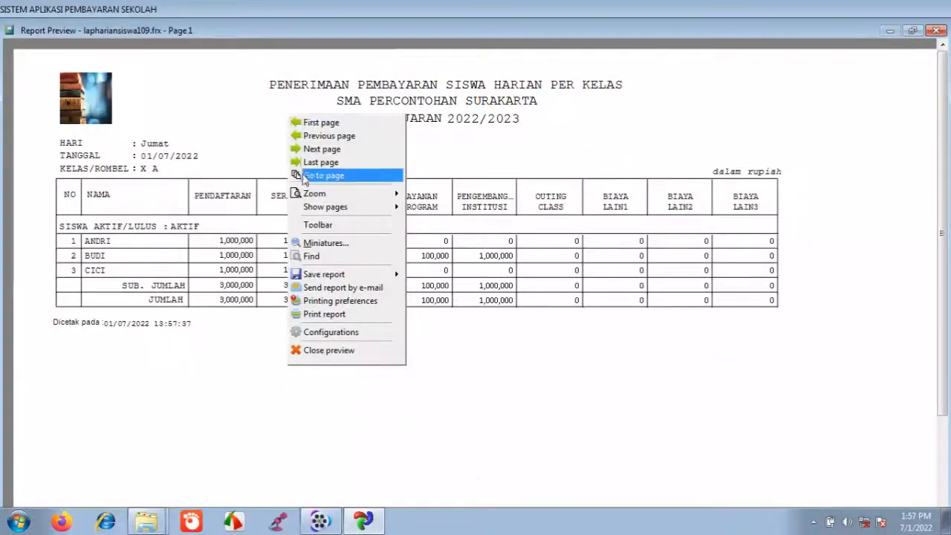
{"action": "mouse_move", "coordinate": [309, 193]}
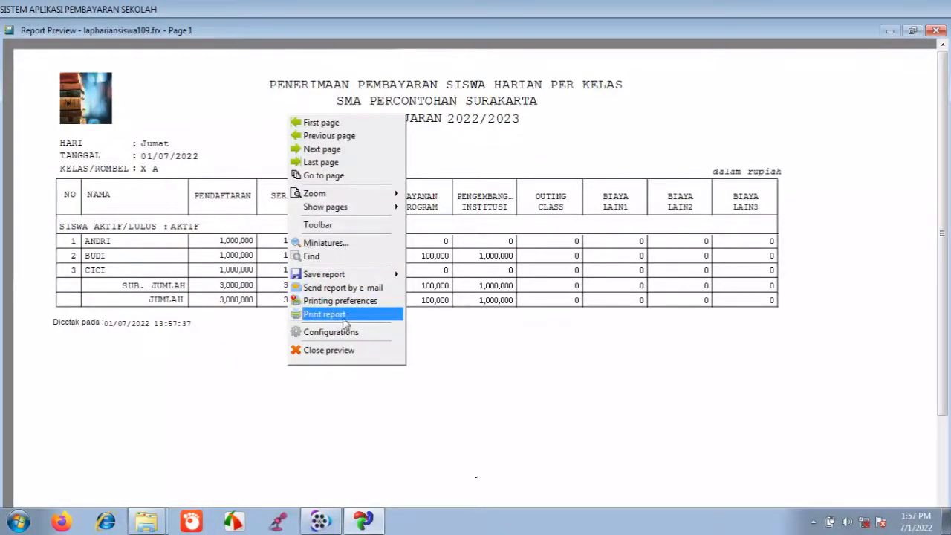
{"action": "mouse_move", "coordinate": [327, 275]}
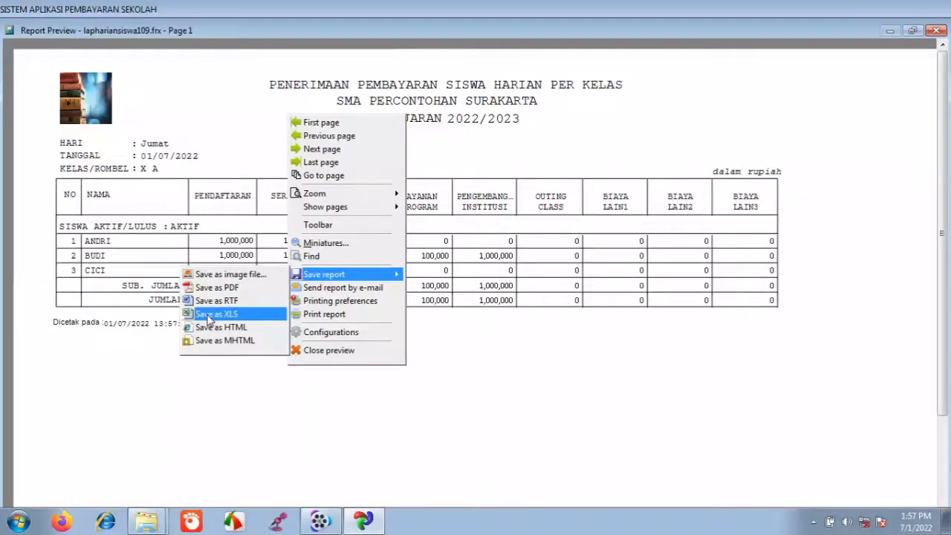
{"action": "left_click", "coordinate": [215, 301]}
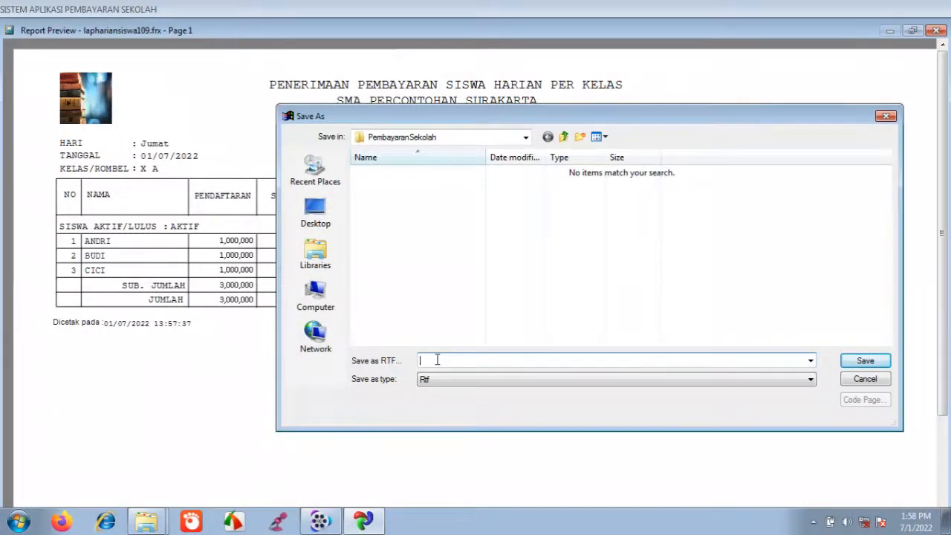
{"action": "type", "text": "COBASIMPANWORD"}
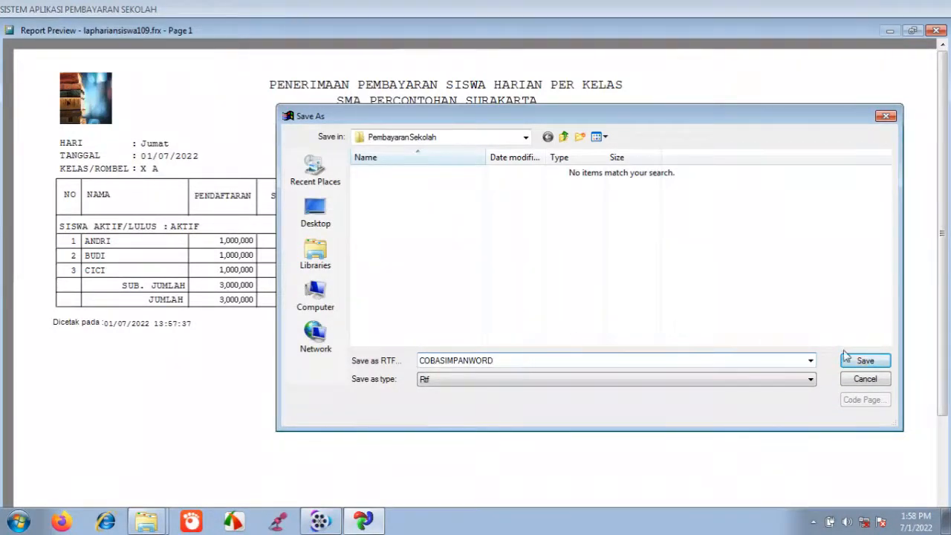
{"action": "left_click", "coordinate": [865, 361]}
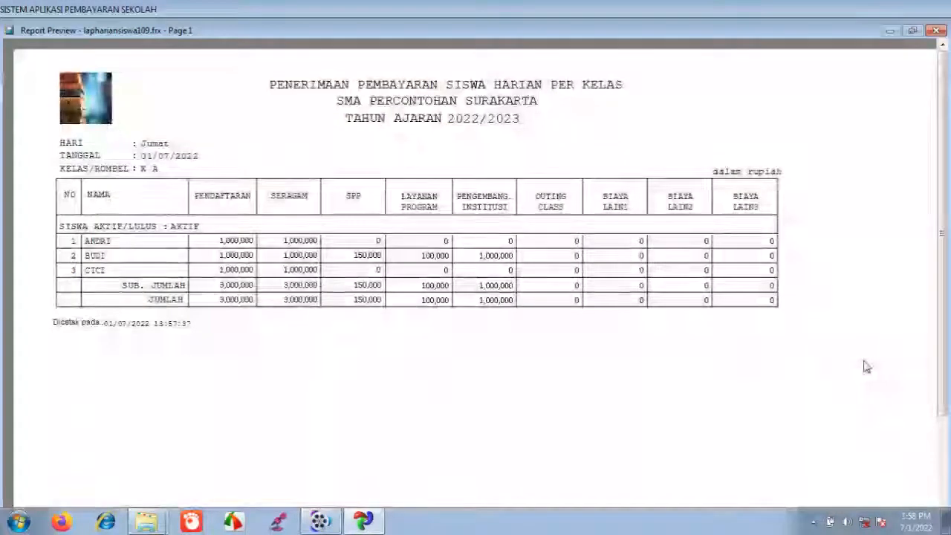
{"action": "left_click", "coordinate": [136, 477]}
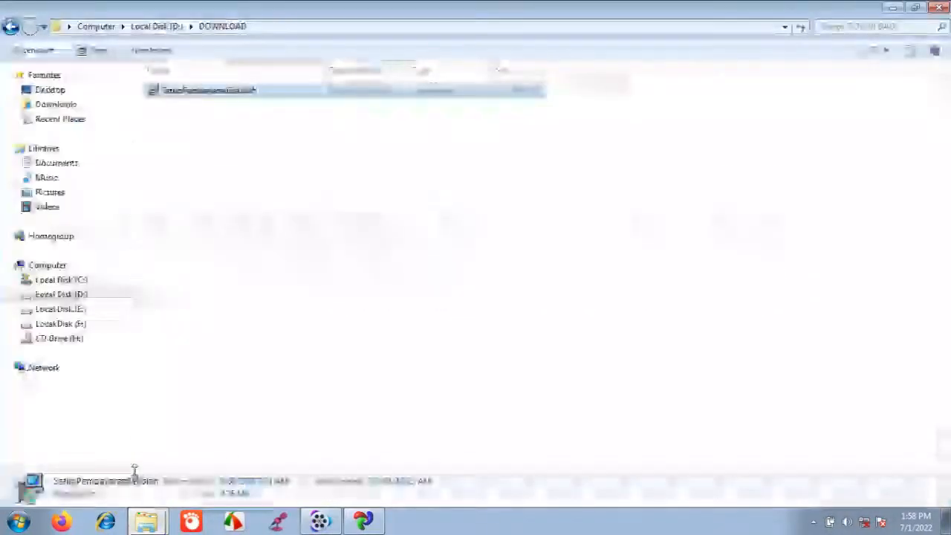
{"action": "left_click", "coordinate": [68, 297]}
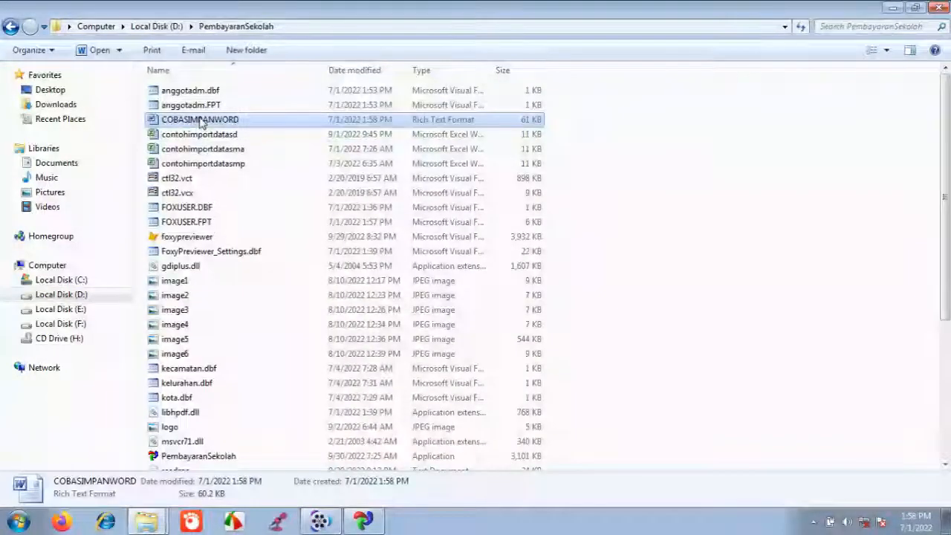
{"action": "double_click", "coordinate": [200, 120]}
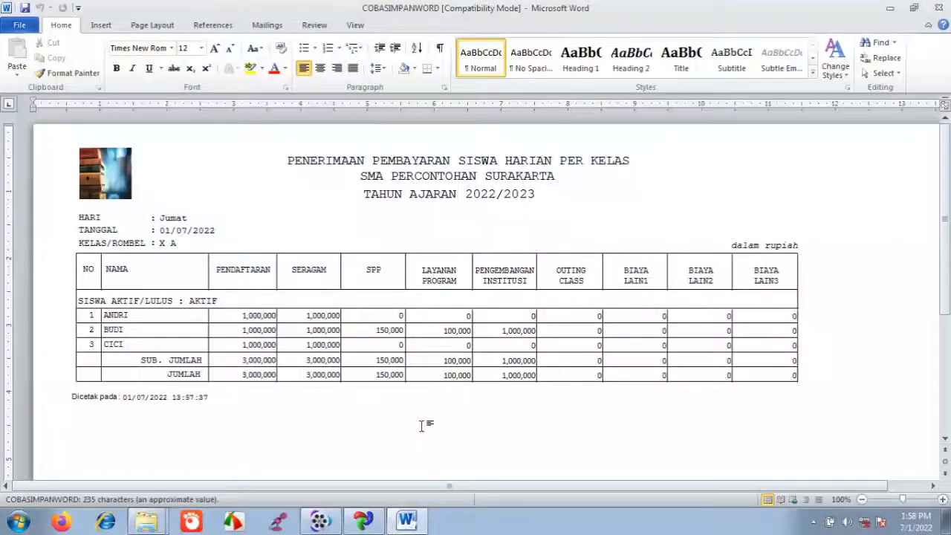
{"action": "left_click", "coordinate": [363, 522]}
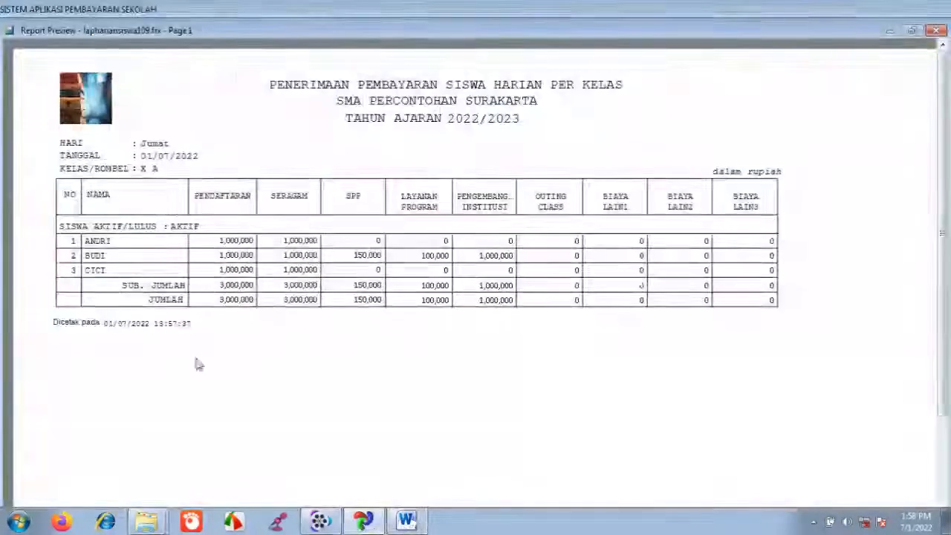
{"action": "left_click", "coordinate": [407, 522]}
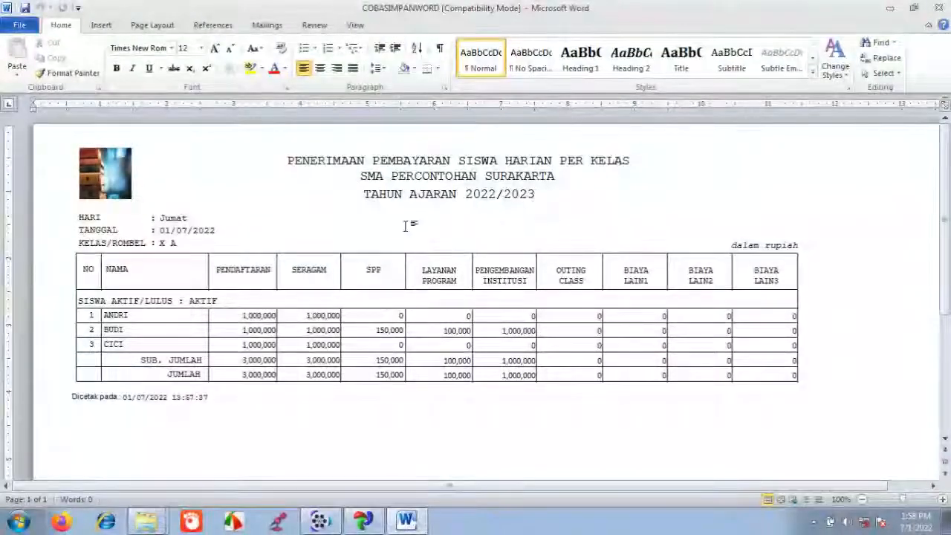
{"action": "left_click", "coordinate": [939, 7]}
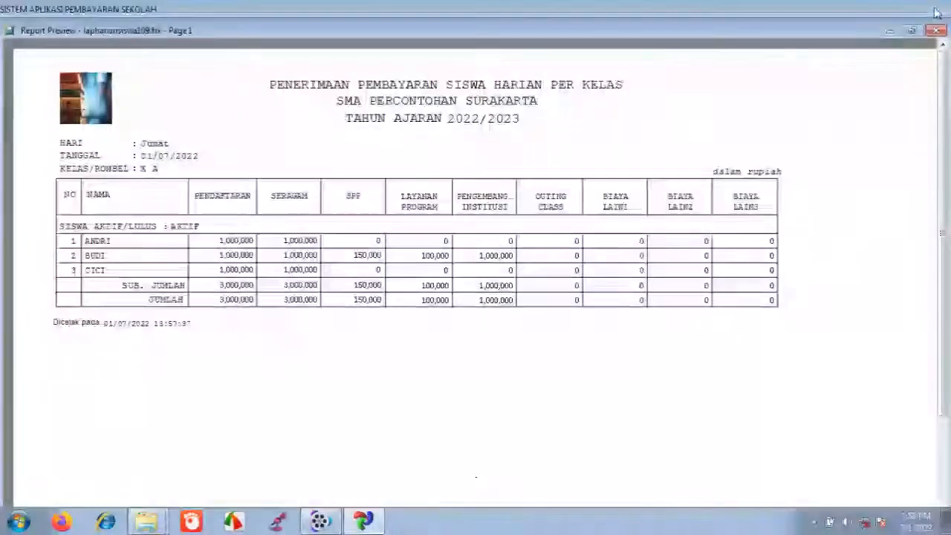
Export the report to XLS, renaming the file's trailing word to save it as cobasimpanEXCEL
{"action": "right_click", "coordinate": [312, 152]}
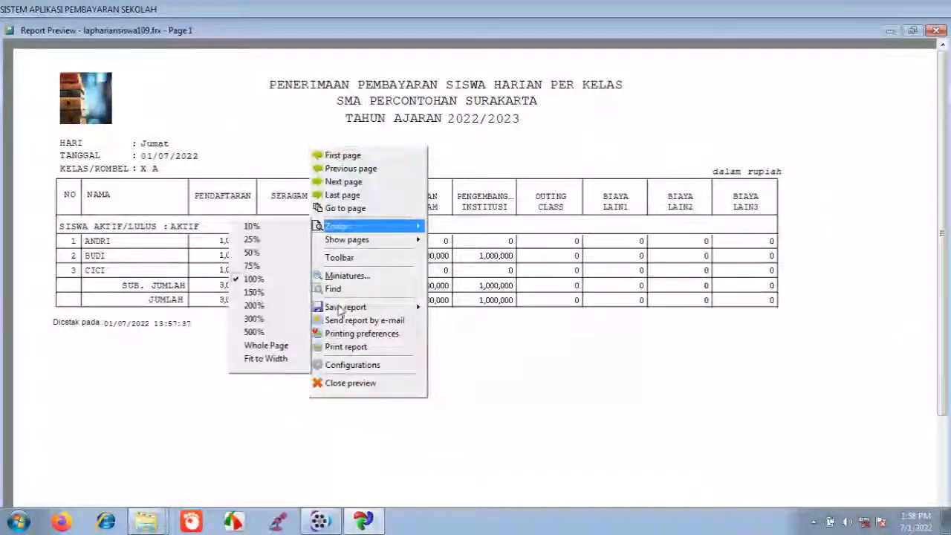
{"action": "mouse_move", "coordinate": [339, 308]}
{"action": "left_click", "coordinate": [227, 352]}
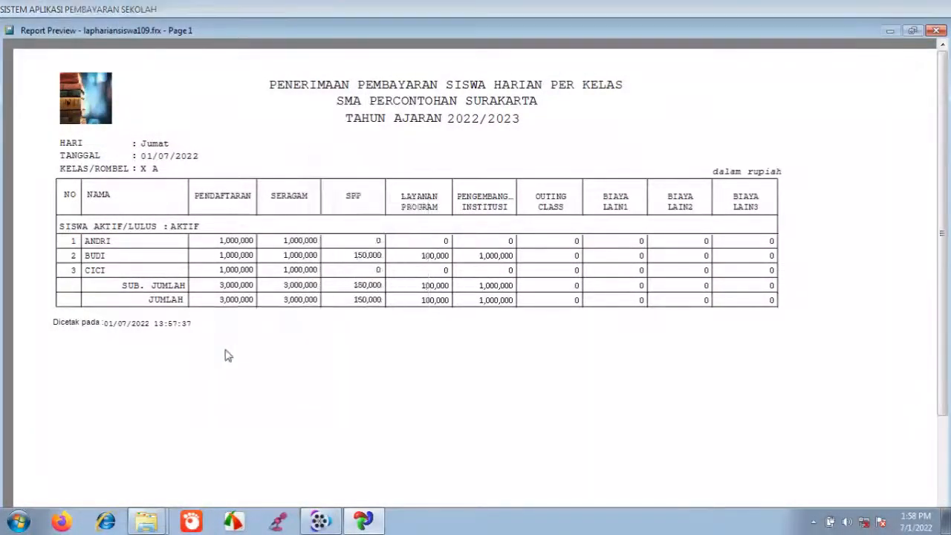
{"action": "left_click", "coordinate": [467, 362]}
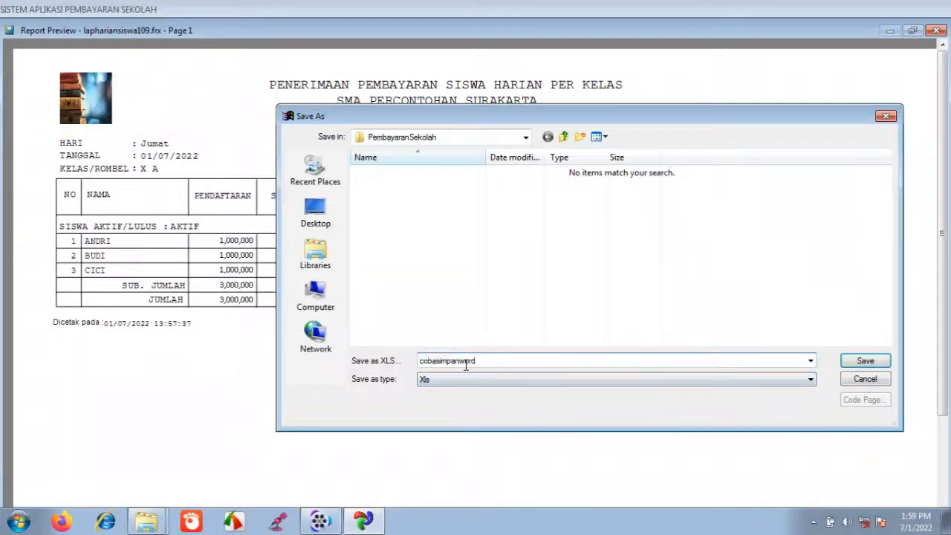
{"action": "left_click_drag", "start_coordinate": [462, 363], "coordinate": [482, 363]}
{"action": "left_click", "coordinate": [864, 361]}
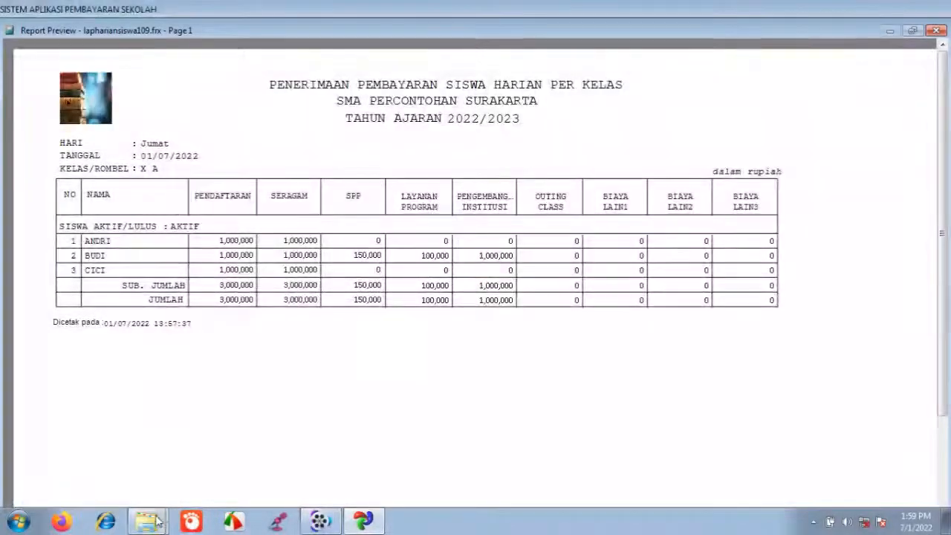
Open the exported COBASIMPANEXCEL workbook in Excel from the PembayaranSekolah folder
{"action": "left_click", "coordinate": [132, 480]}
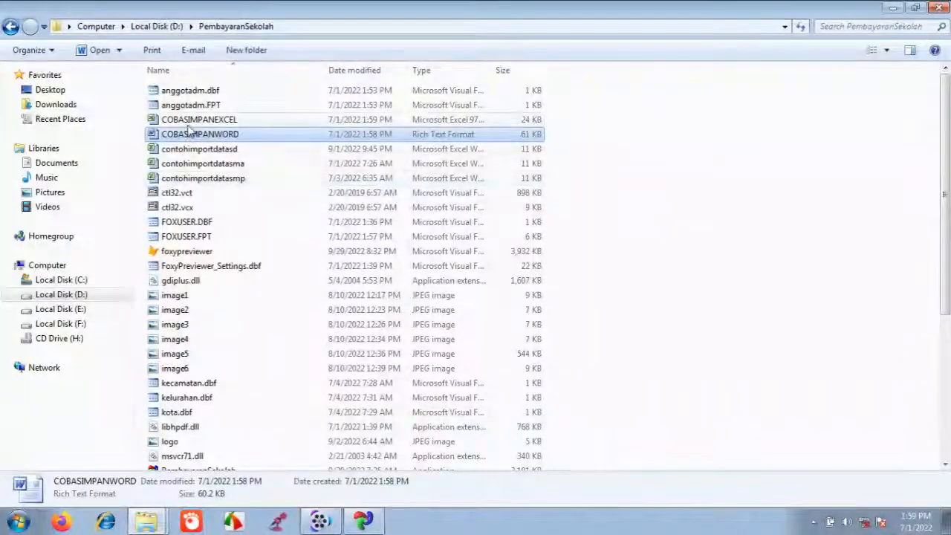
{"action": "left_click", "coordinate": [196, 122]}
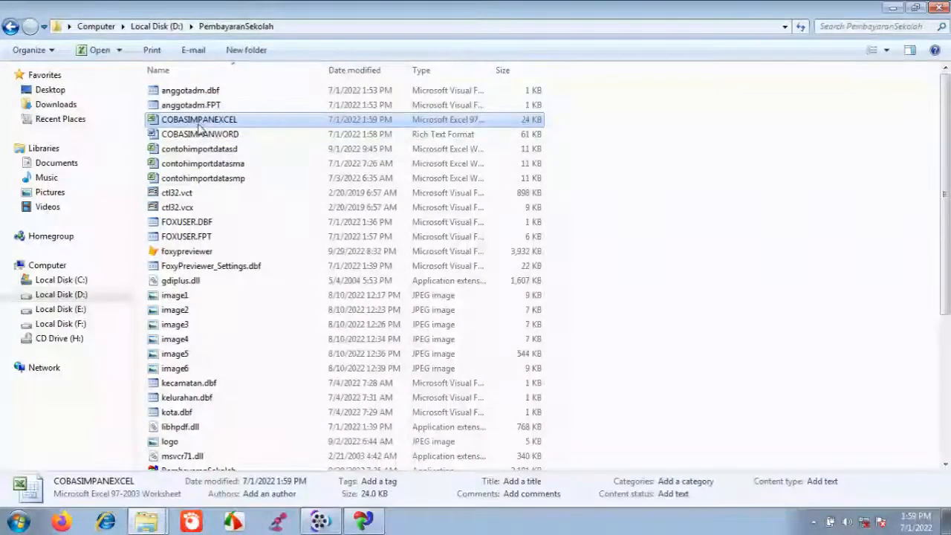
{"action": "double_click", "coordinate": [198, 122]}
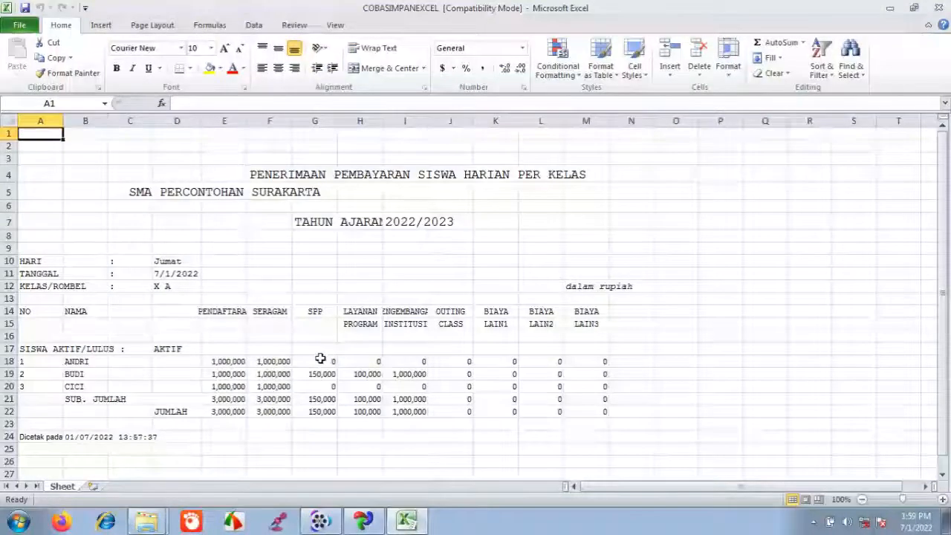
Narrow column C in the COBASIMPANEXCEL worksheet to check the report's rows and totals
{"action": "left_click", "coordinate": [363, 521]}
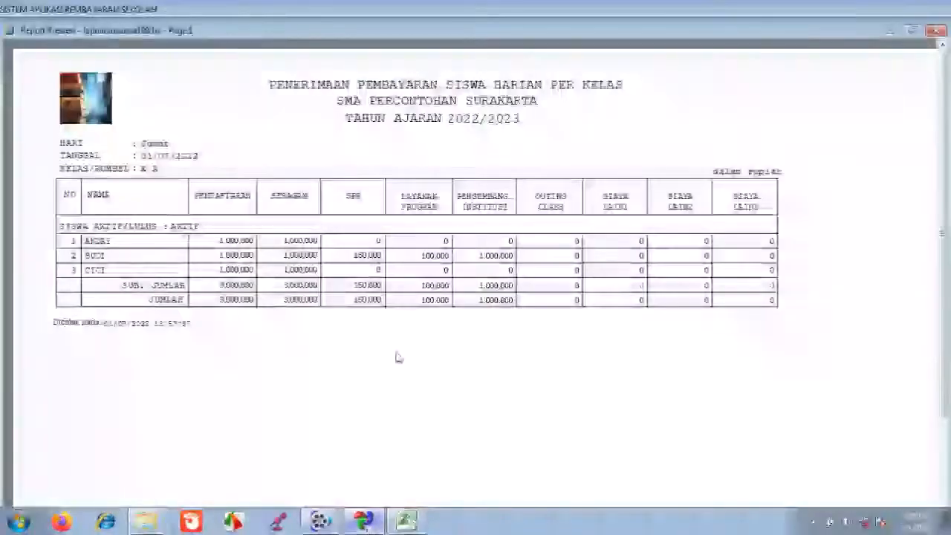
{"action": "left_click", "coordinate": [406, 521]}
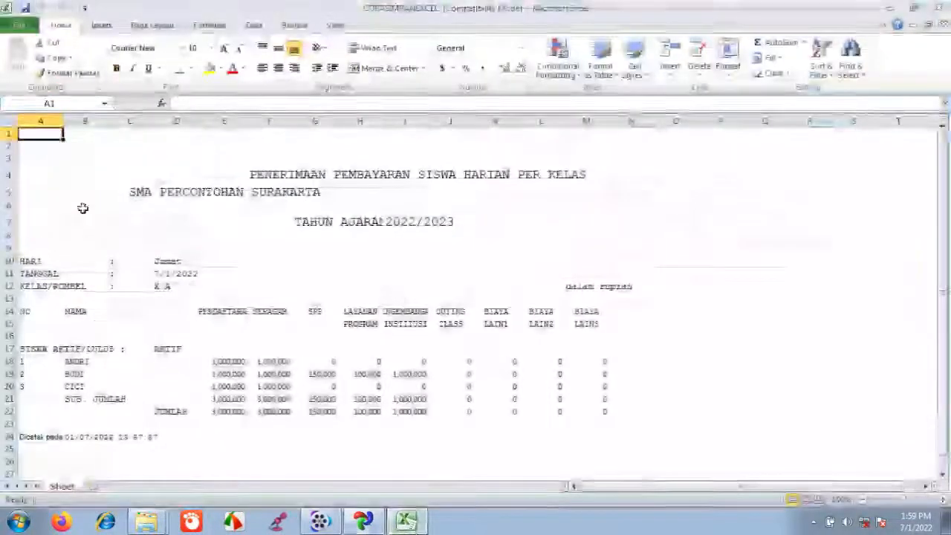
{"action": "left_click_drag", "start_coordinate": [152, 121], "coordinate": [118, 140]}
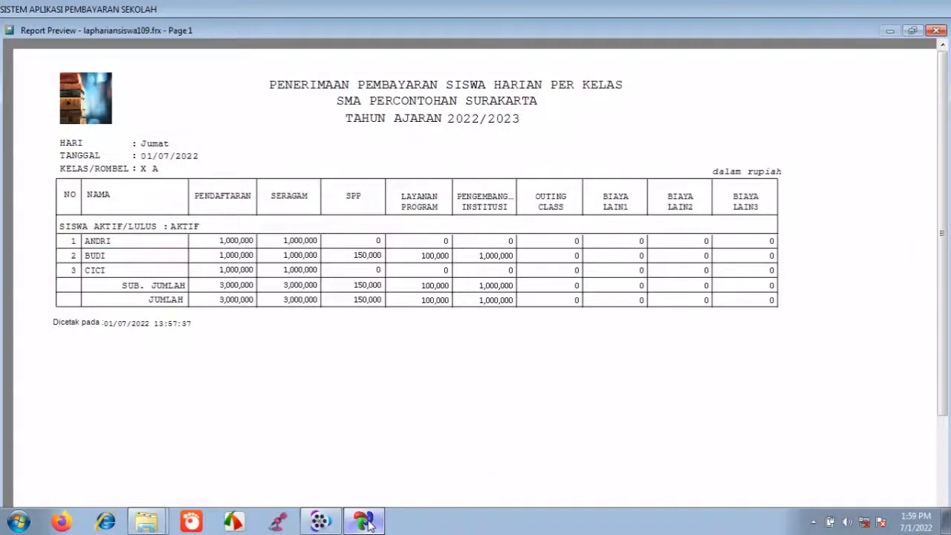
Export the report to PDF, replacing 'excel' in the file name to save it as cobasimpanPDF
{"action": "right_click", "coordinate": [325, 151]}
{"action": "mouse_move", "coordinate": [356, 309]}
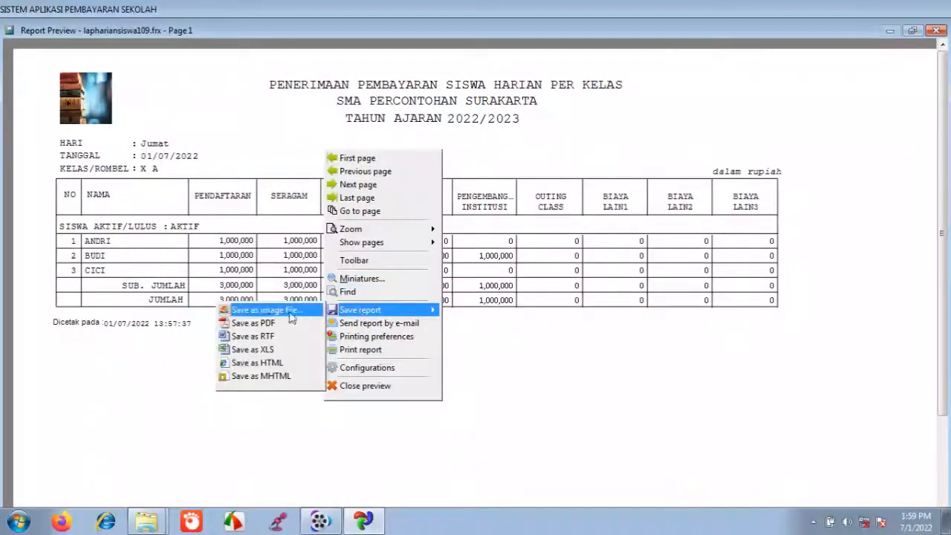
{"action": "left_click", "coordinate": [252, 324]}
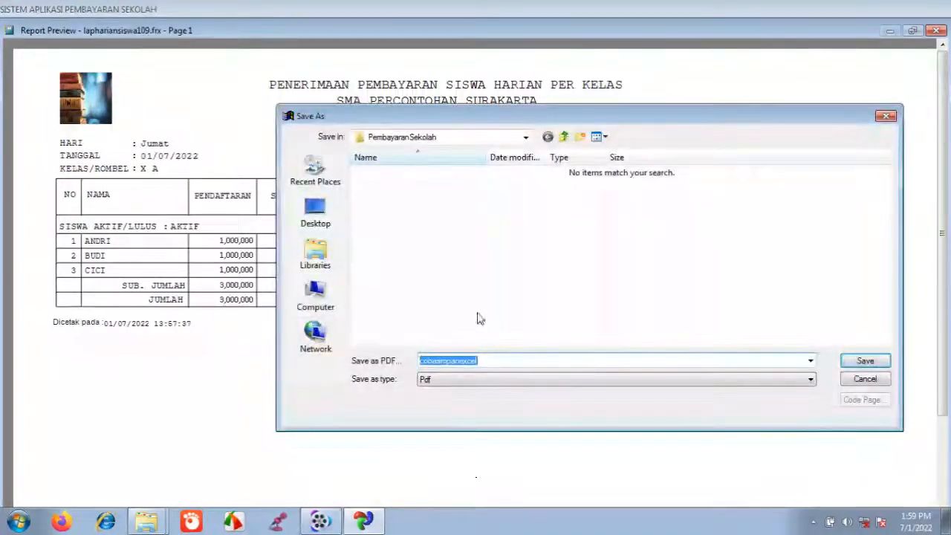
{"action": "left_click", "coordinate": [485, 363]}
{"action": "left_click_drag", "start_coordinate": [459, 363], "coordinate": [491, 362]}
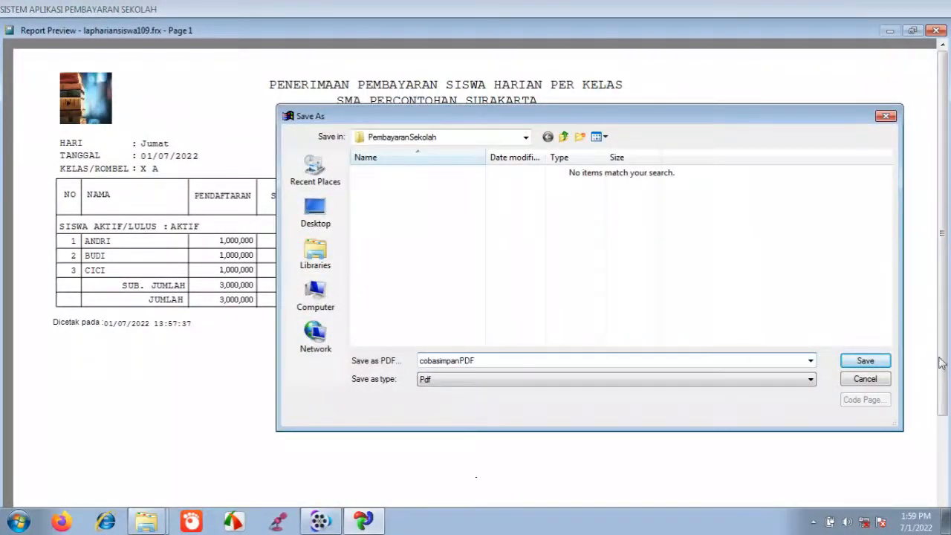
{"action": "left_click", "coordinate": [866, 361]}
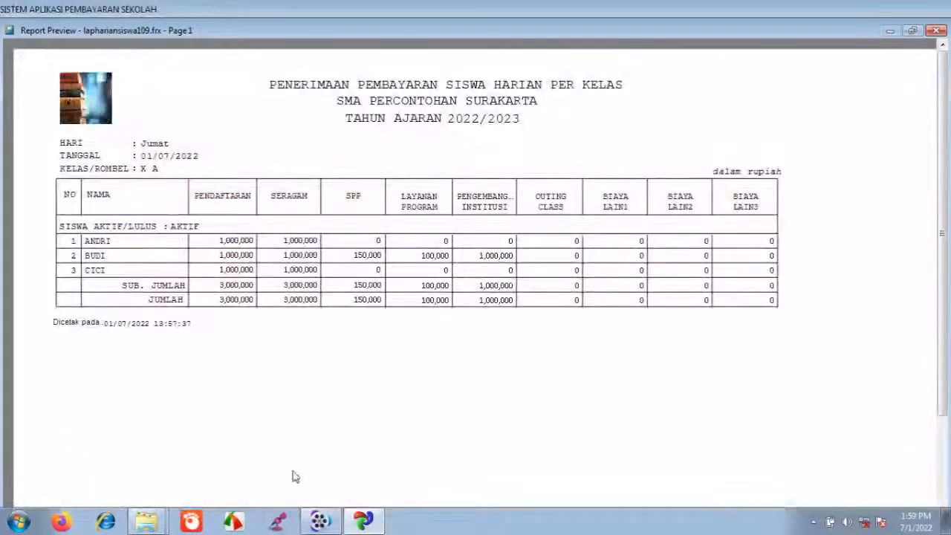
{"action": "left_click", "coordinate": [148, 522]}
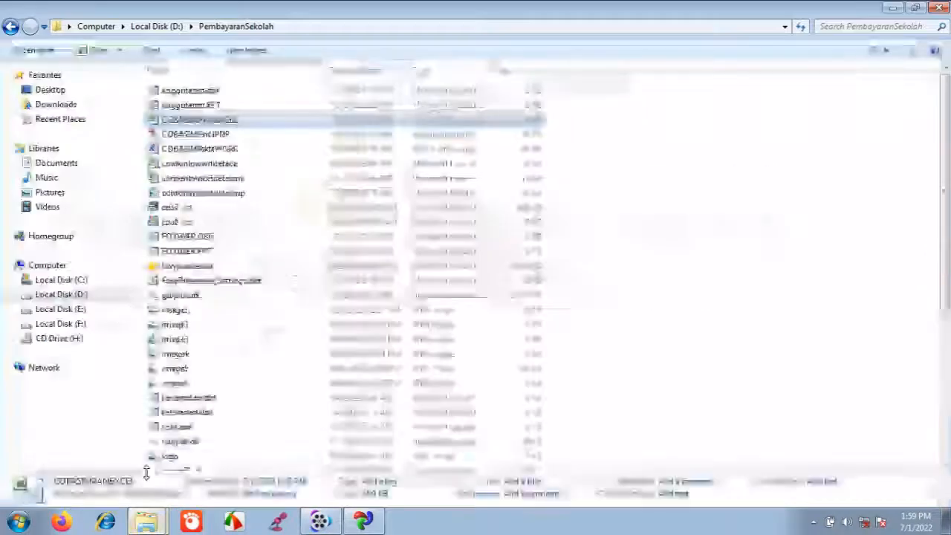
Open COBASIMPANPDF in Adobe Reader to check the exported X A report
{"action": "left_click", "coordinate": [202, 137]}
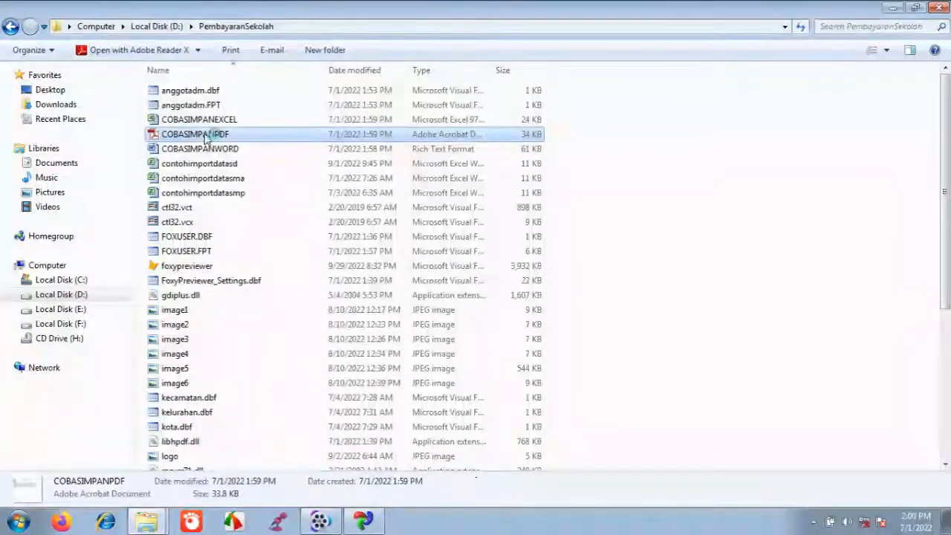
{"action": "double_click", "coordinate": [205, 137]}
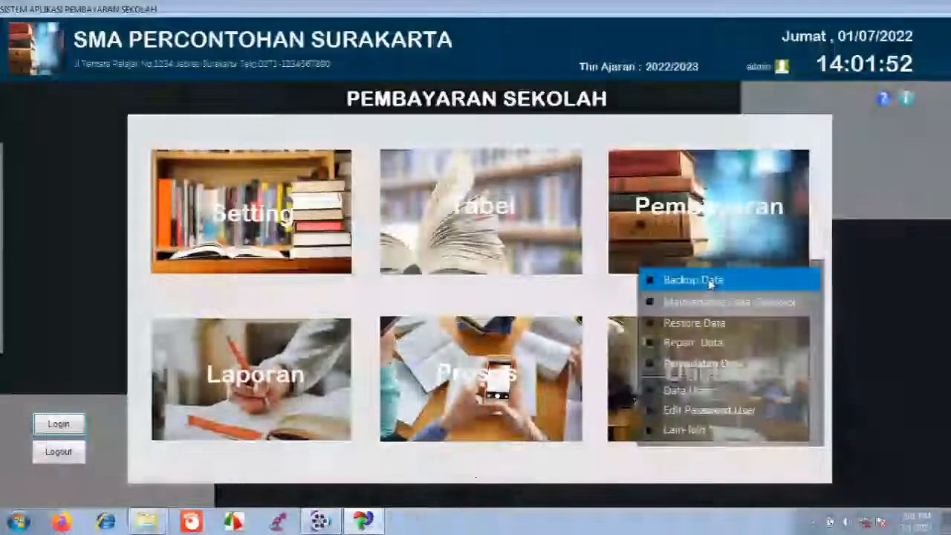
Start a compressed backup with Backup Data > Kompres Data and confirm it
{"action": "left_click", "coordinate": [708, 280]}
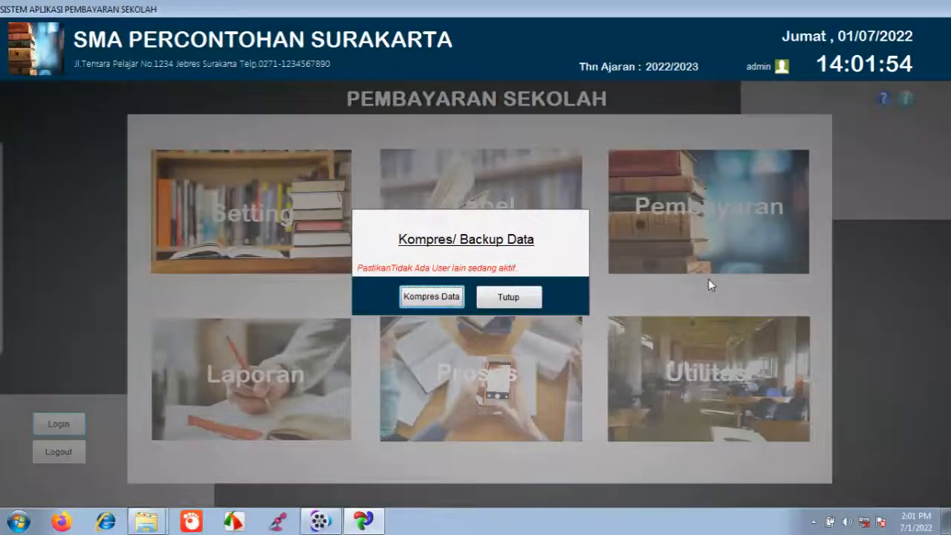
{"action": "left_click", "coordinate": [439, 298]}
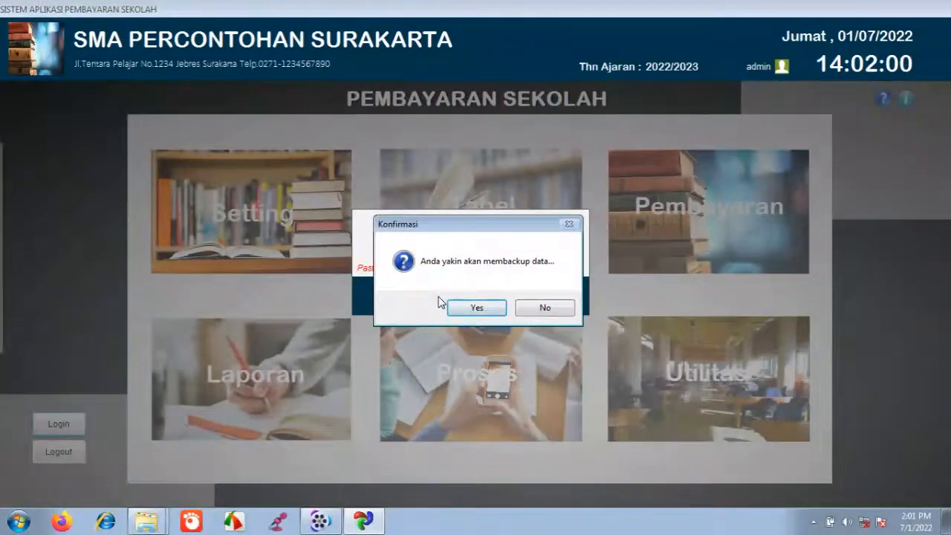
{"action": "left_click", "coordinate": [476, 309]}
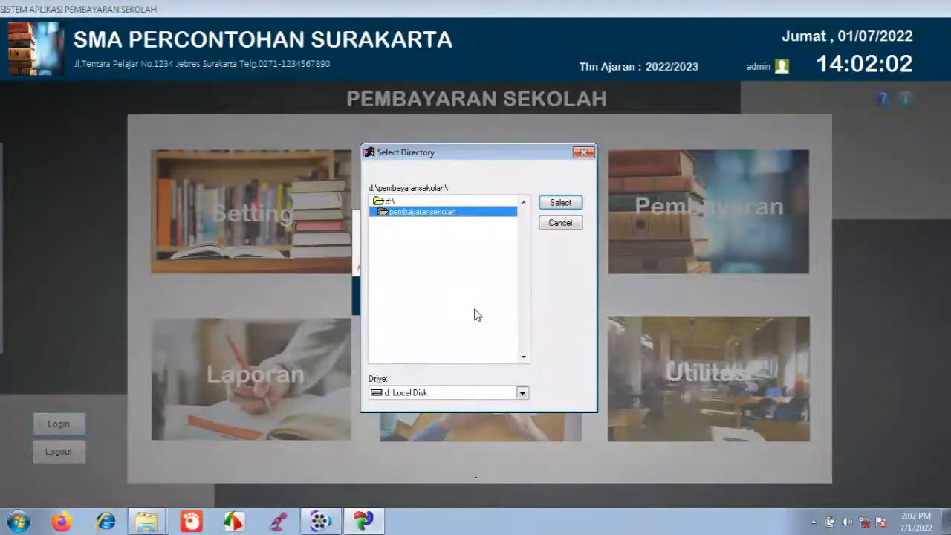
Choose d:\backupdata as the backup destination and view the new ZIP archive there
{"action": "double_click", "coordinate": [404, 203]}
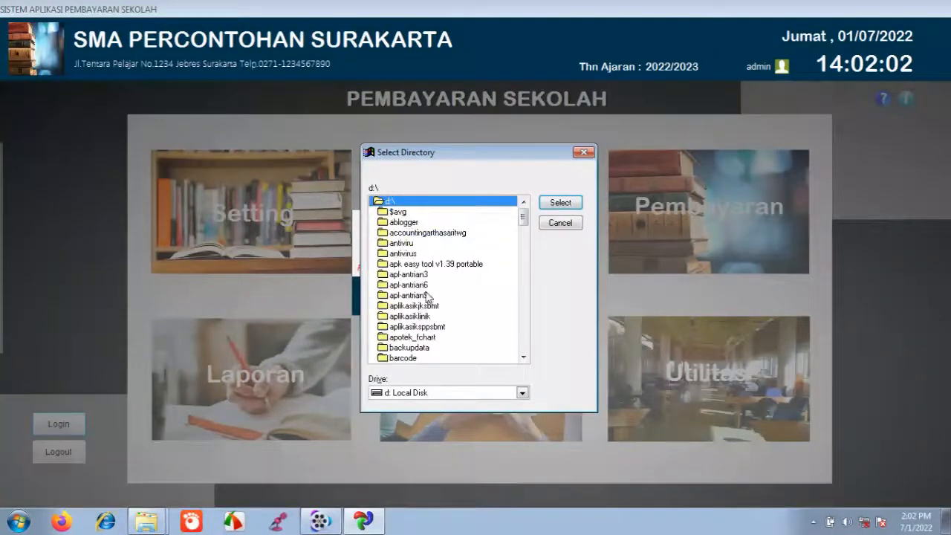
{"action": "double_click", "coordinate": [419, 349]}
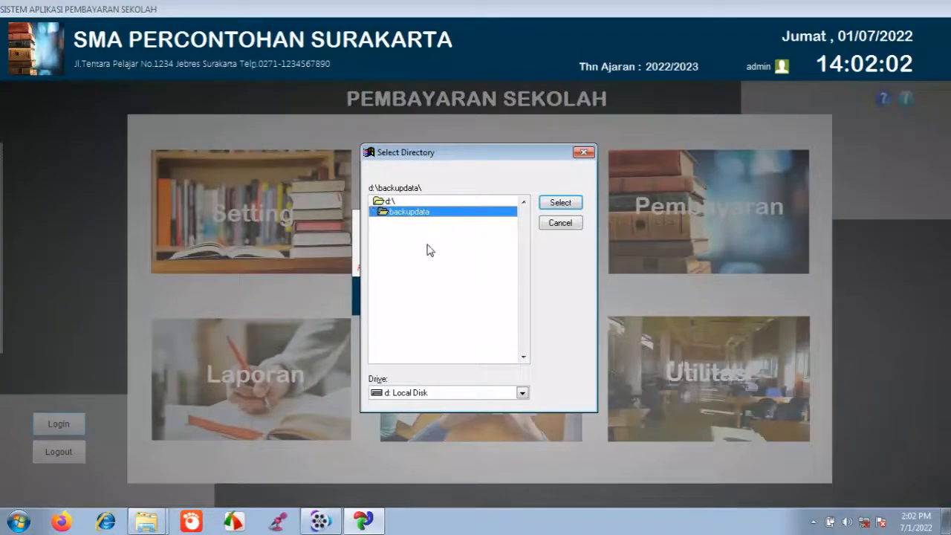
{"action": "left_click", "coordinate": [559, 208]}
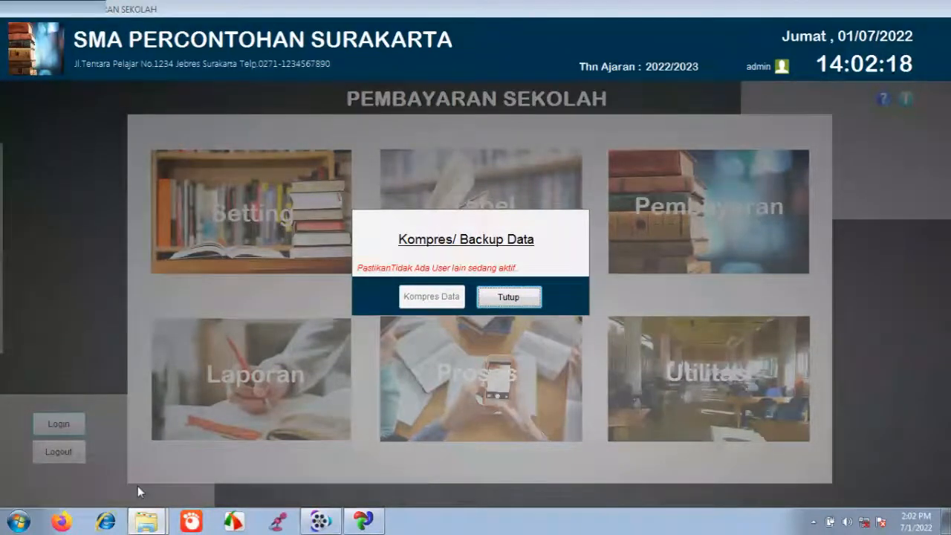
{"action": "left_click", "coordinate": [147, 521]}
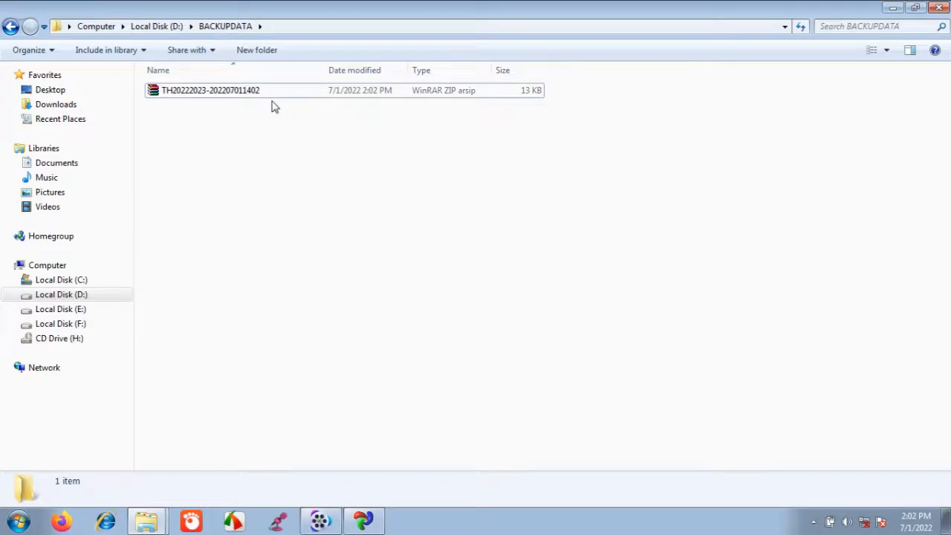
Return to PembayaranSekolah and close the Kompres/Backup Data dialog with Tutup
{"action": "left_click", "coordinate": [363, 521]}
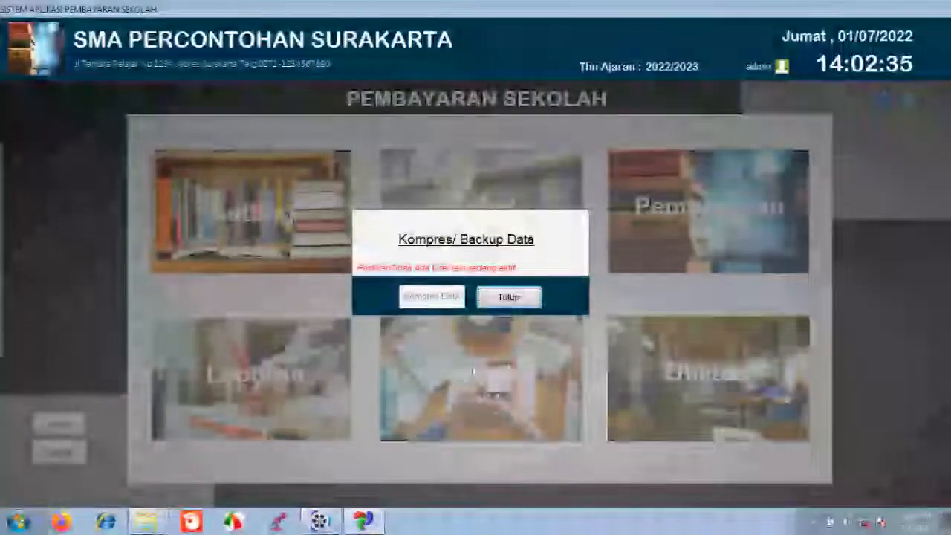
{"action": "left_click", "coordinate": [511, 297]}
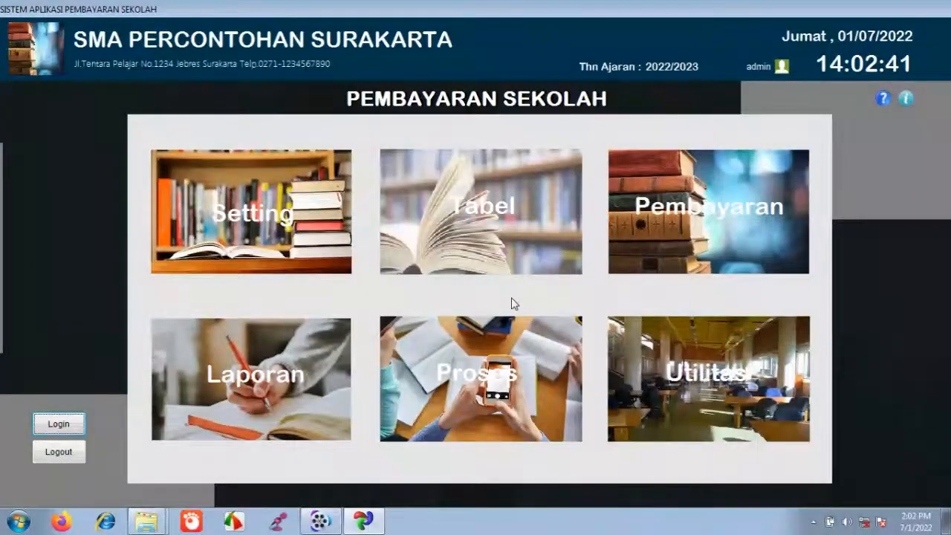
Add active class X A student NAMA SISWA DBATALKAN from SOLO in Entri Siswa and save
{"action": "mouse_move", "coordinate": [480, 169]}
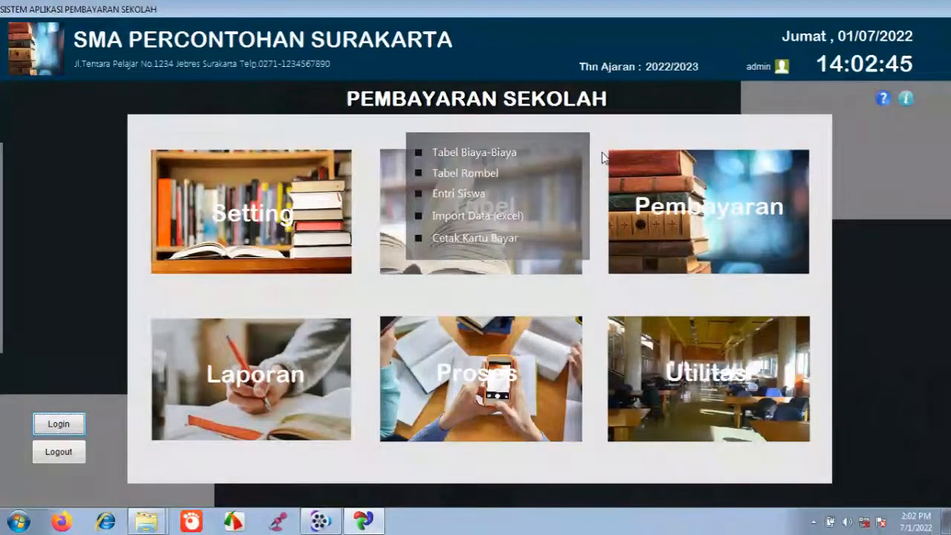
{"action": "mouse_move", "coordinate": [698, 340]}
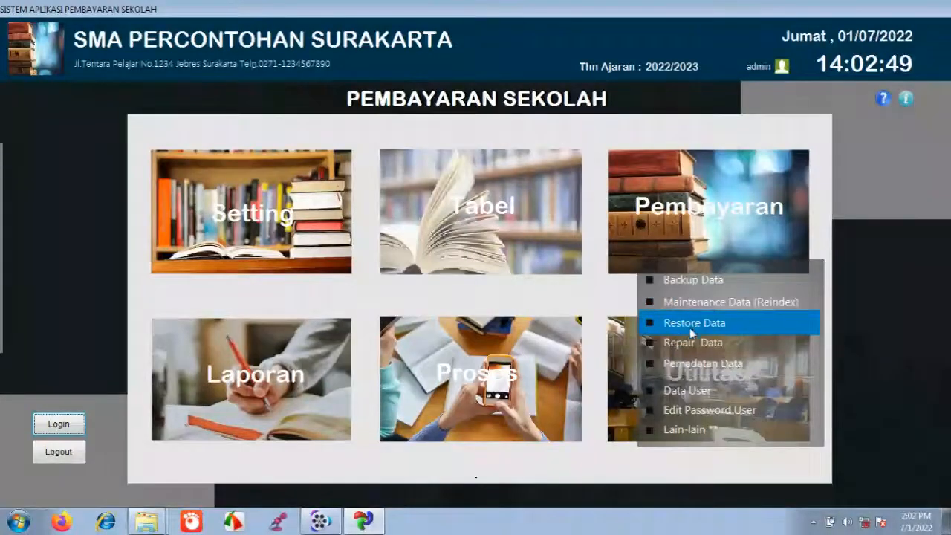
{"action": "mouse_move", "coordinate": [483, 201]}
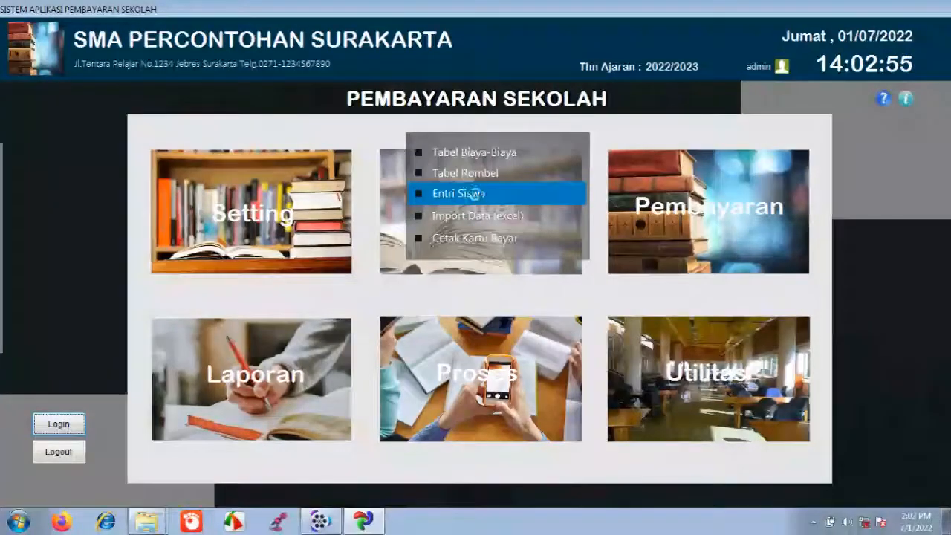
{"action": "left_click", "coordinate": [476, 194]}
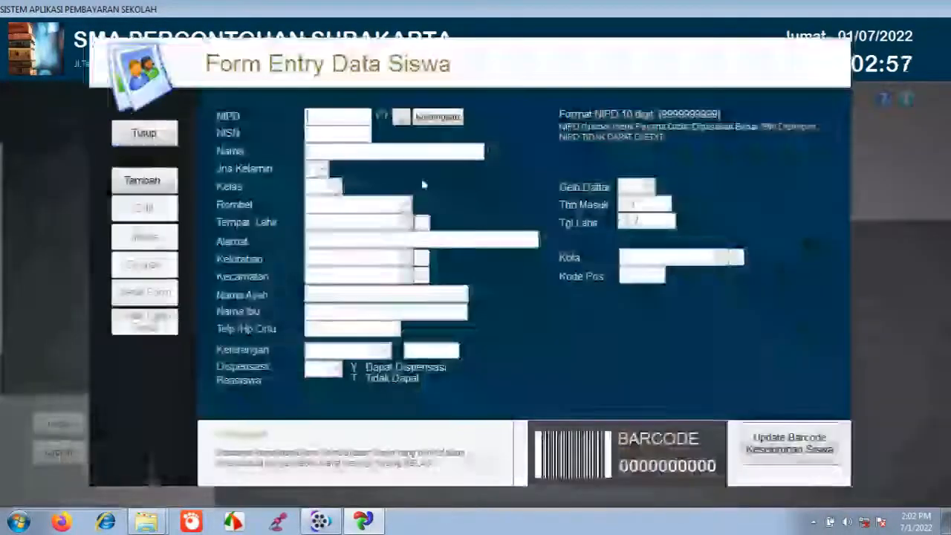
{"action": "left_click", "coordinate": [152, 180]}
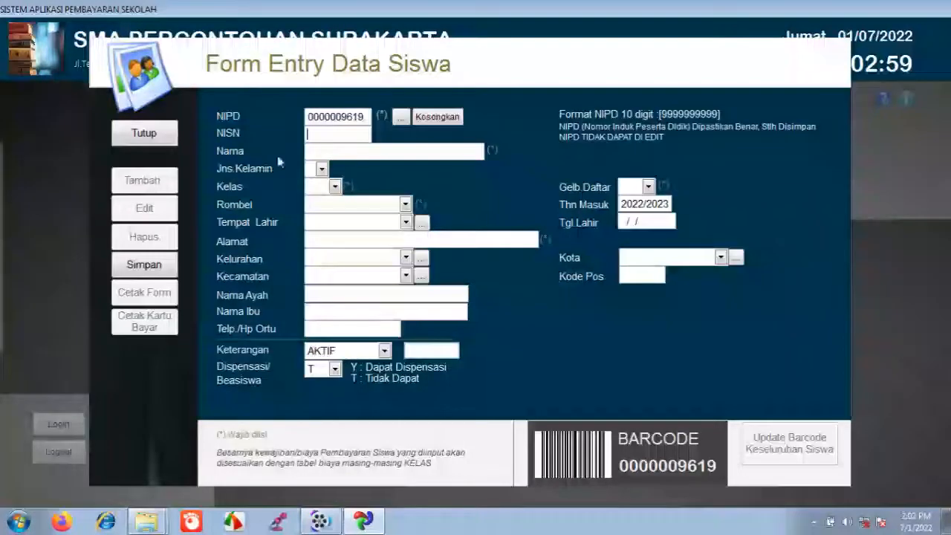
{"action": "type", "text": "333333"}
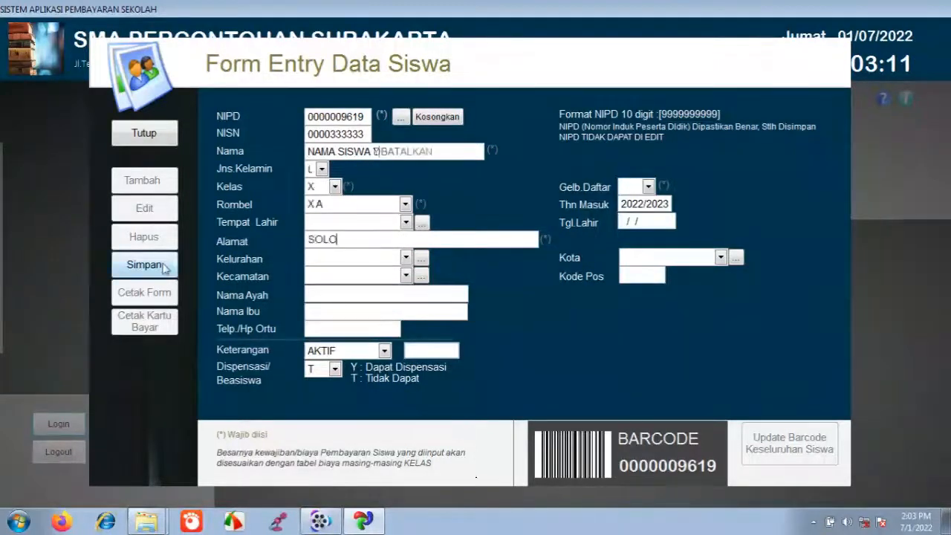
{"action": "left_click", "coordinate": [144, 265]}
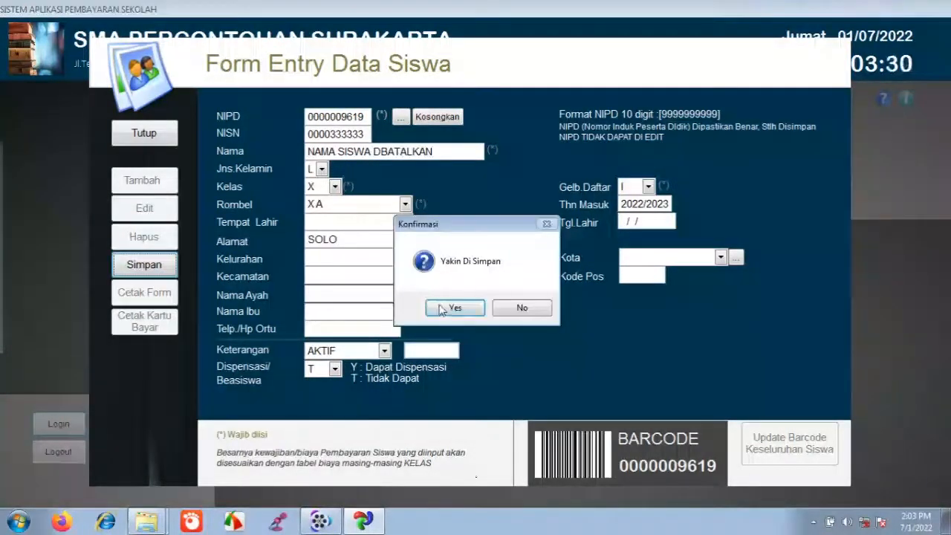
{"action": "left_click", "coordinate": [443, 311]}
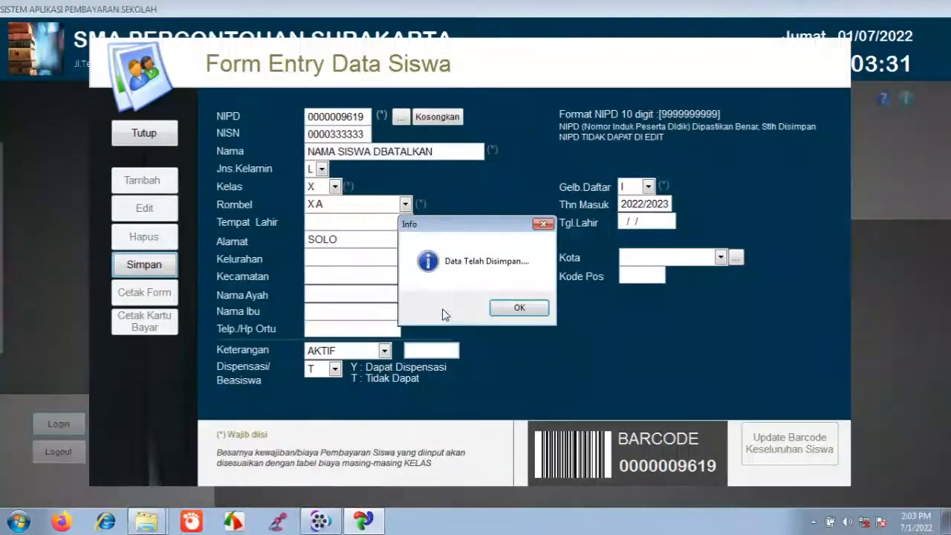
{"action": "left_click", "coordinate": [504, 307]}
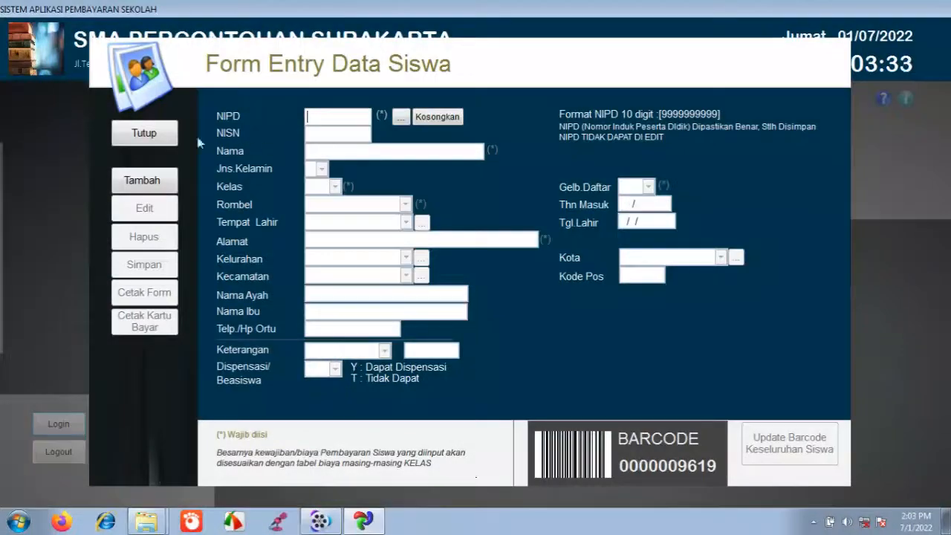
{"action": "left_click", "coordinate": [144, 133]}
Reopen Entri Siswa and confirm the new student appears in the NIPD student list
{"action": "left_click", "coordinate": [478, 194]}
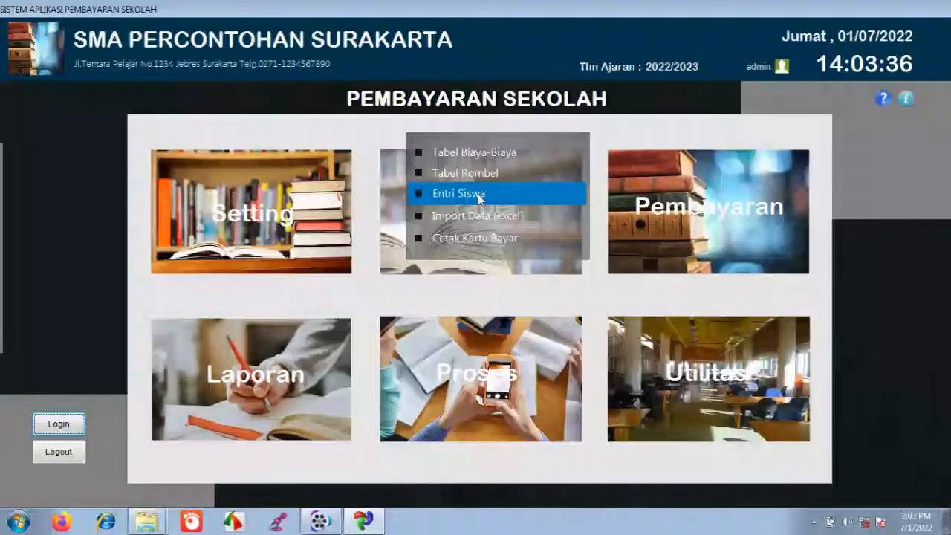
{"action": "left_click", "coordinate": [478, 194]}
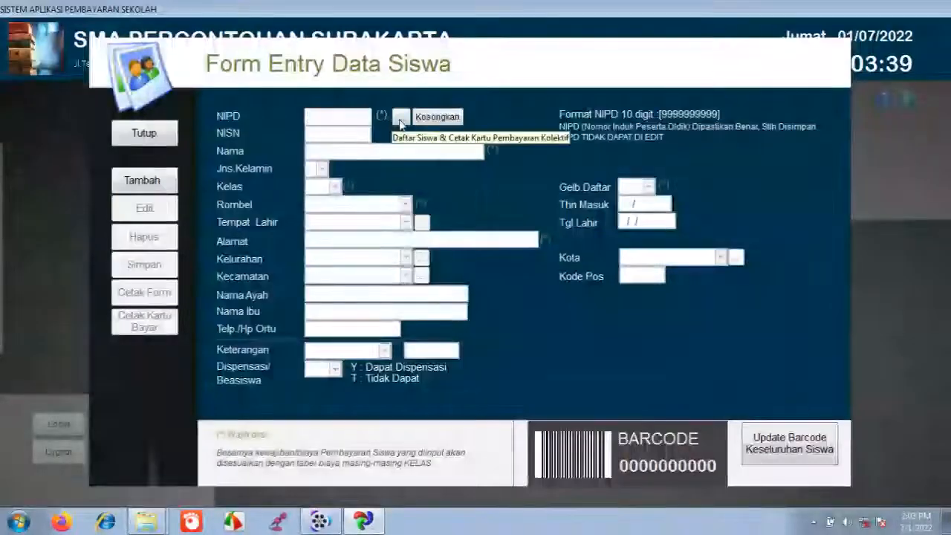
{"action": "left_click", "coordinate": [404, 119]}
{"action": "left_click", "coordinate": [366, 309]}
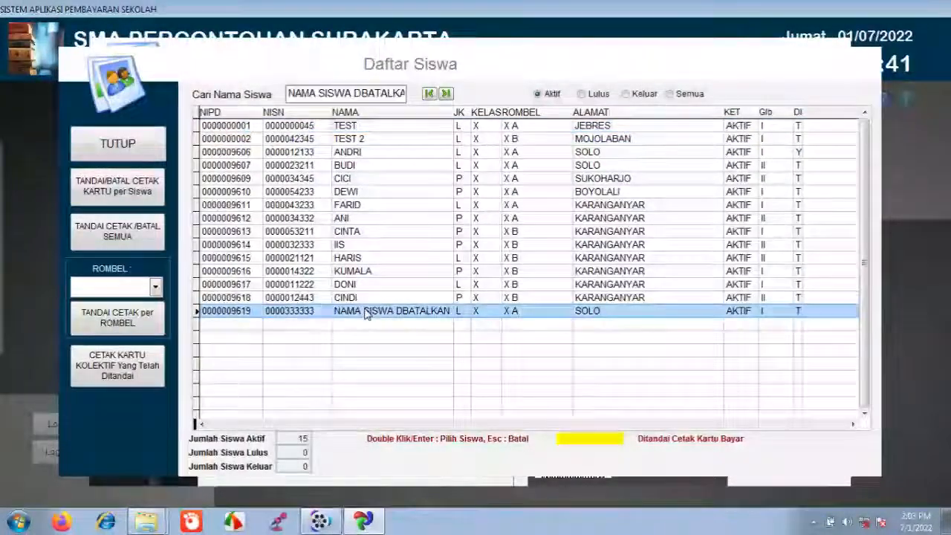
{"action": "left_click", "coordinate": [364, 300]}
{"action": "left_click", "coordinate": [365, 312]}
{"action": "left_click", "coordinate": [367, 301]}
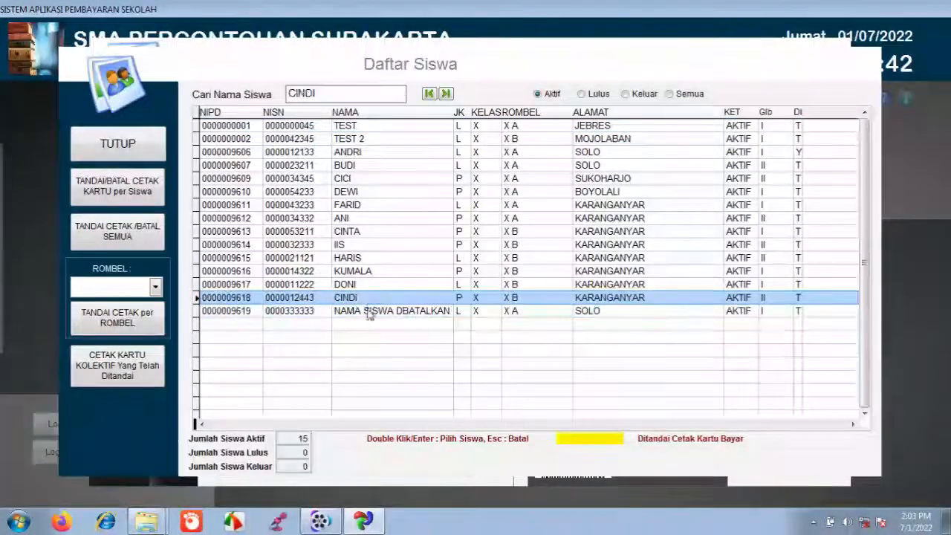
{"action": "double_click", "coordinate": [367, 311]}
{"action": "left_click", "coordinate": [144, 132]}
{"action": "mouse_move", "coordinate": [624, 184]}
{"action": "mouse_move", "coordinate": [529, 184]}
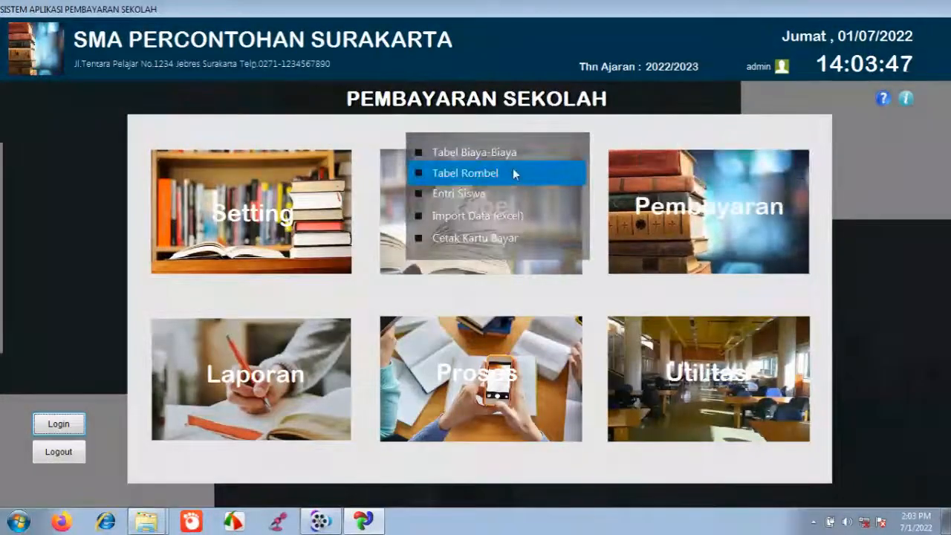
Load NAMA SISWA DBATALKAN's fees into the payment form from the student lookup list
{"action": "mouse_move", "coordinate": [672, 160]}
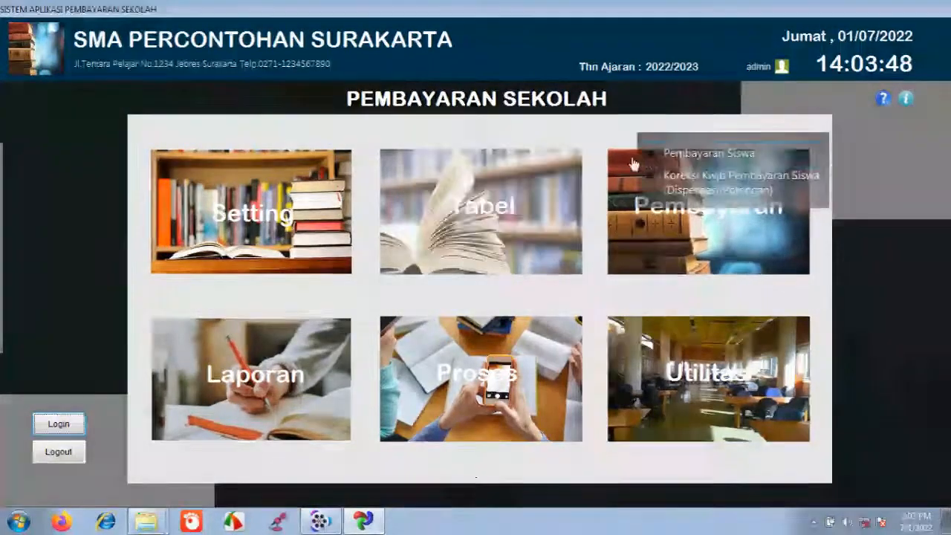
{"action": "left_click", "coordinate": [676, 160]}
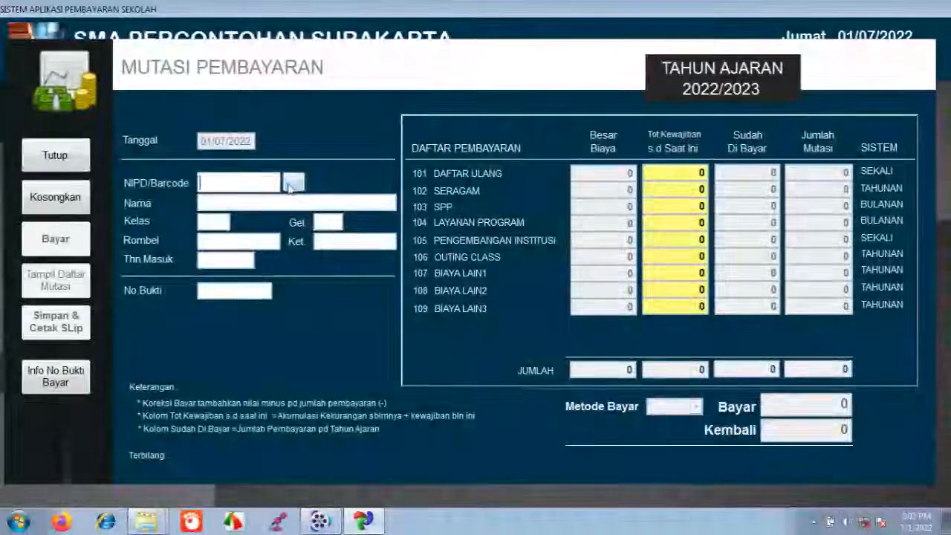
{"action": "left_click", "coordinate": [290, 190]}
{"action": "left_click", "coordinate": [238, 313]}
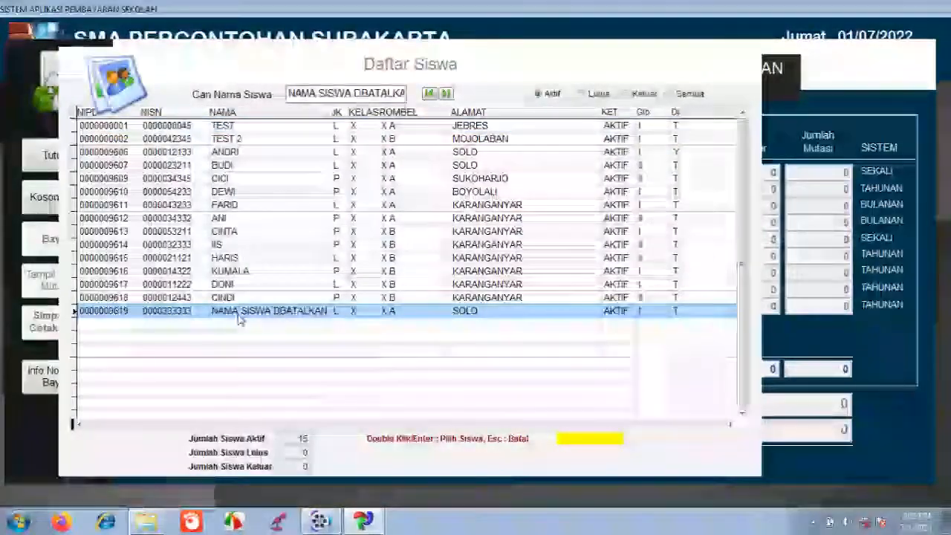
{"action": "double_click", "coordinate": [238, 313]}
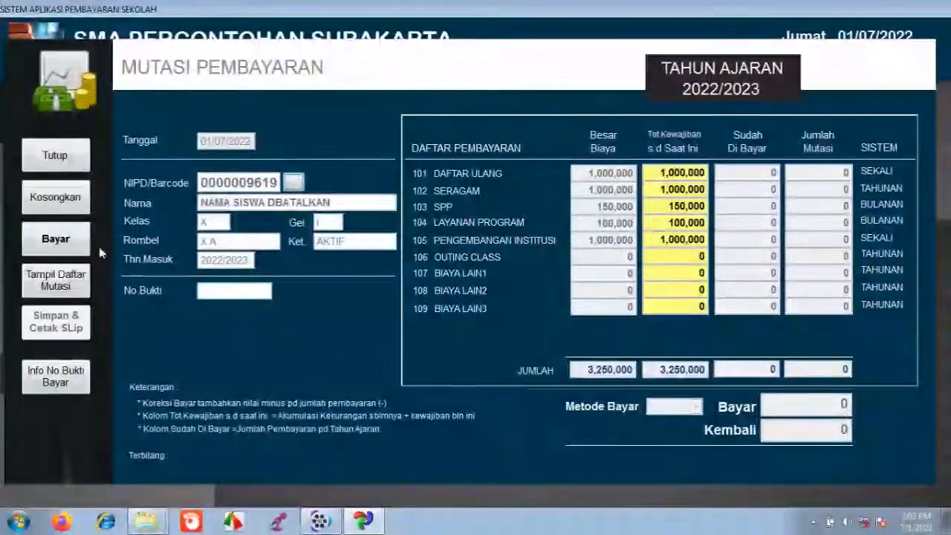
Enter DAFTAR ULANG 1,000,000, SERAGAM 1,000,000, SPP 150,000, LAYANAN PROGRAM 100,000, PENGEMBANGAN INSTITUSI 1,000,000
{"action": "left_click", "coordinate": [78, 240]}
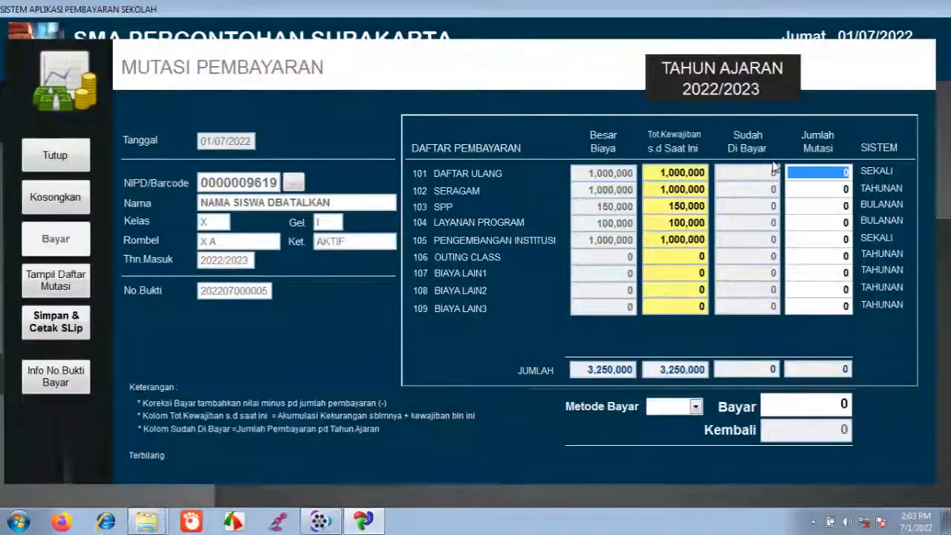
{"action": "type", "text": "10,"}
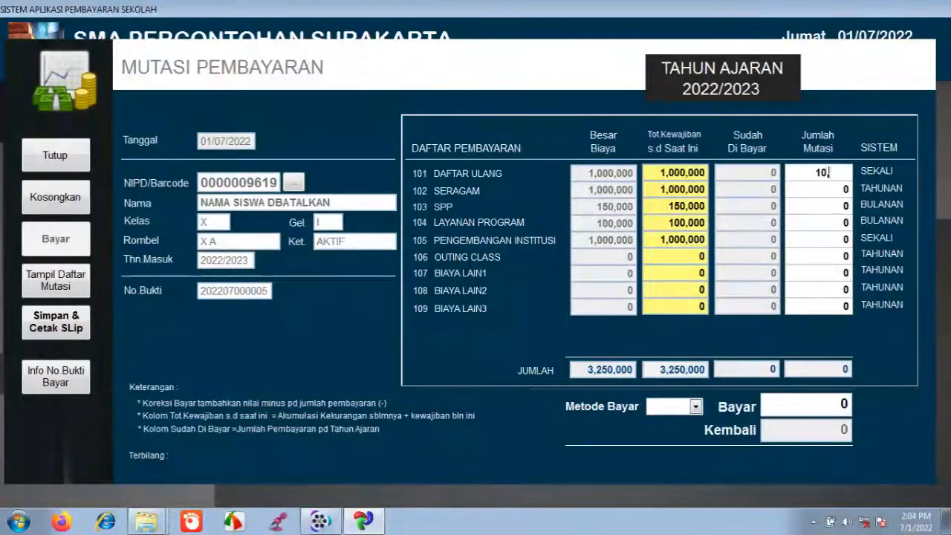
{"action": "type", "text": "000,00"}
{"action": "key", "text": "Return"}
{"action": "type", "text": "1000000"}
{"action": "key", "text": "Return"}
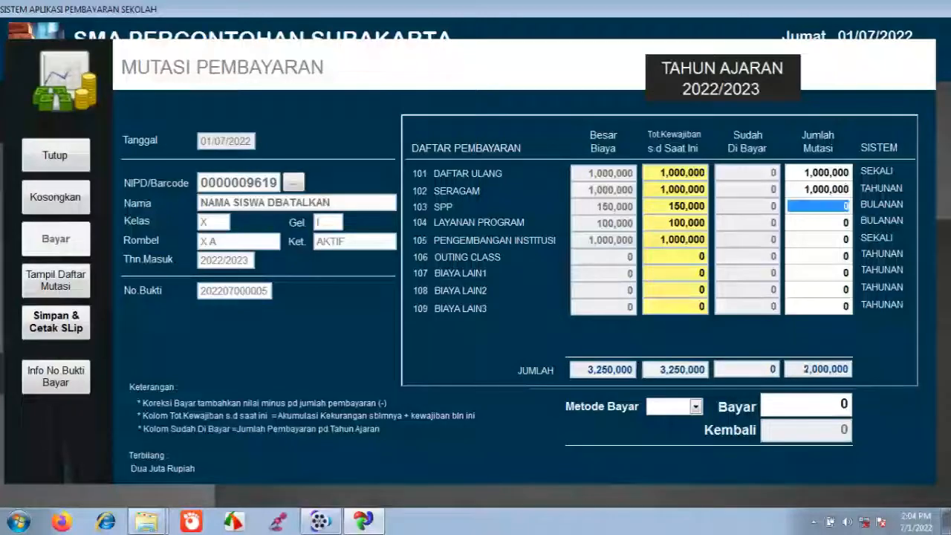
{"action": "type", "text": "150,000"}
{"action": "key", "text": "Return"}
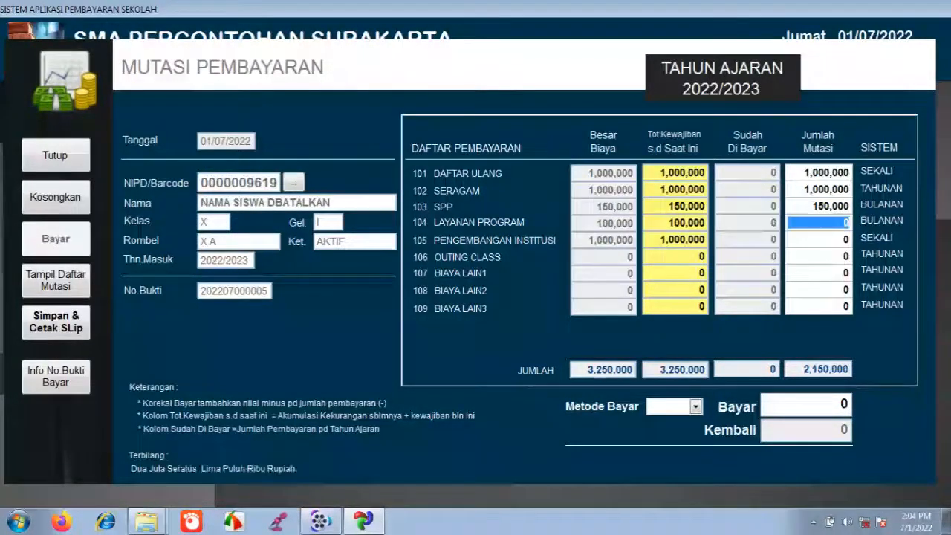
{"action": "type", "text": "10,000,0"}
{"action": "key", "text": "Return"}
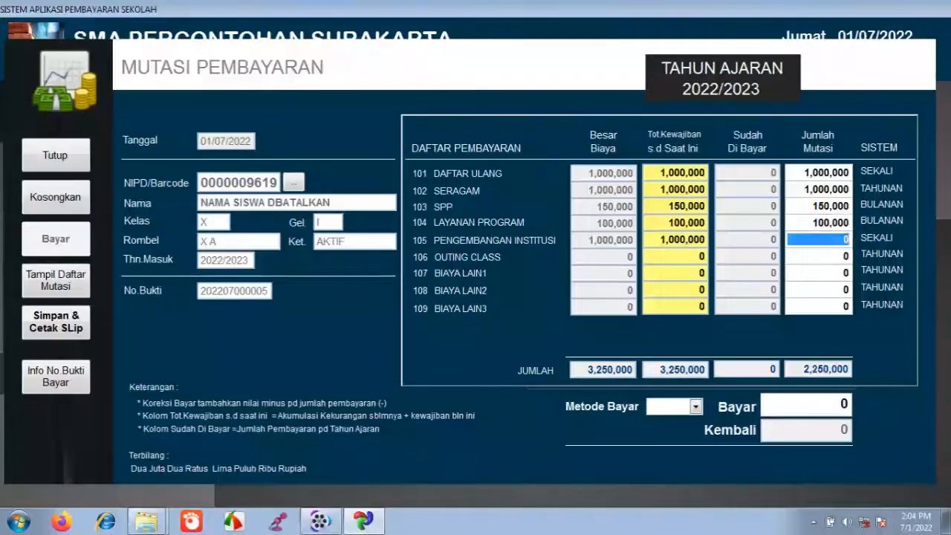
{"action": "type", "text": "1,000,000"}
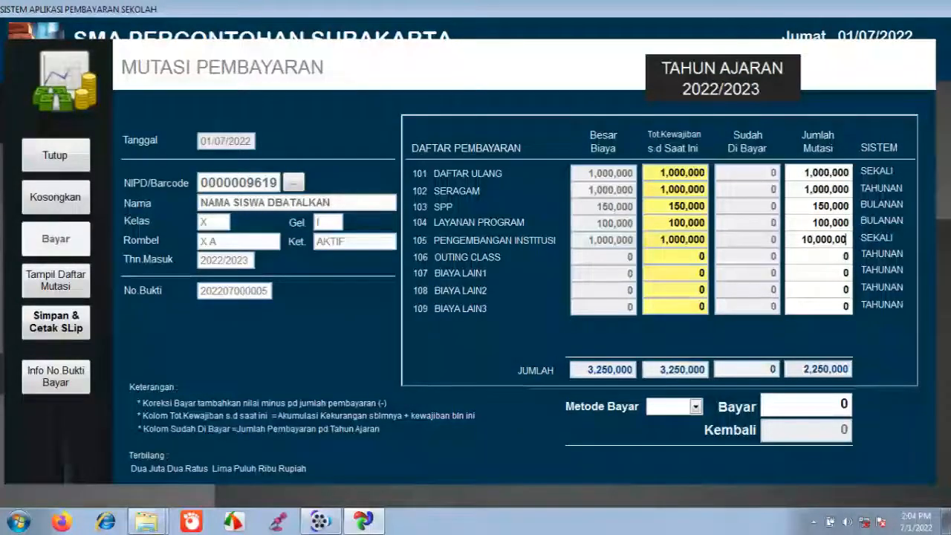
{"action": "key", "text": "Return"}
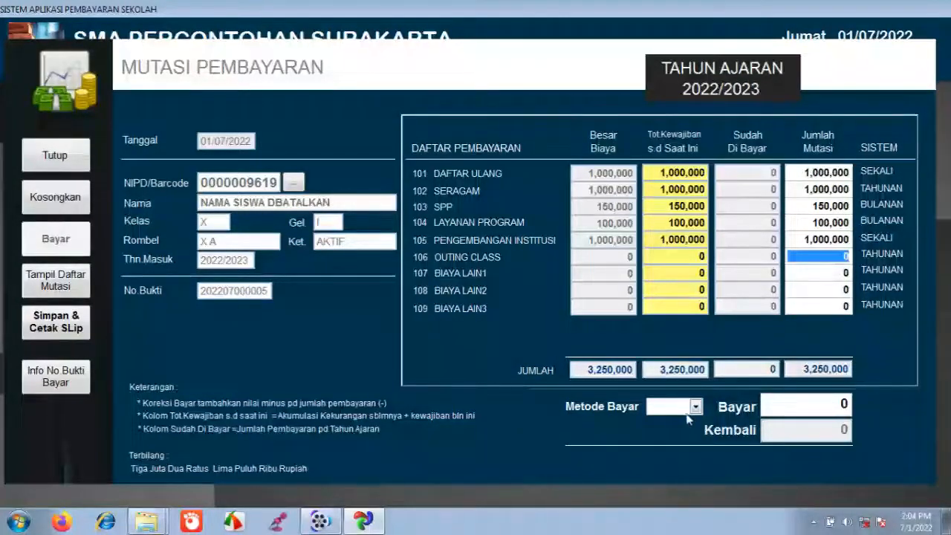
Pay 3,250,000 by TUNAI, save the payment, and close the receipt slip preview
{"action": "left_click", "coordinate": [695, 406]}
{"action": "left_click", "coordinate": [670, 421]}
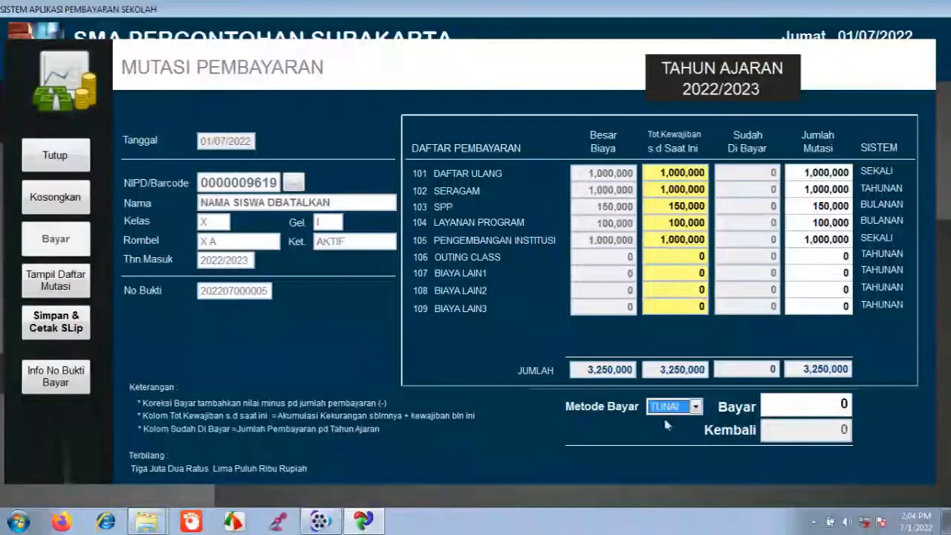
{"action": "left_click", "coordinate": [796, 402]}
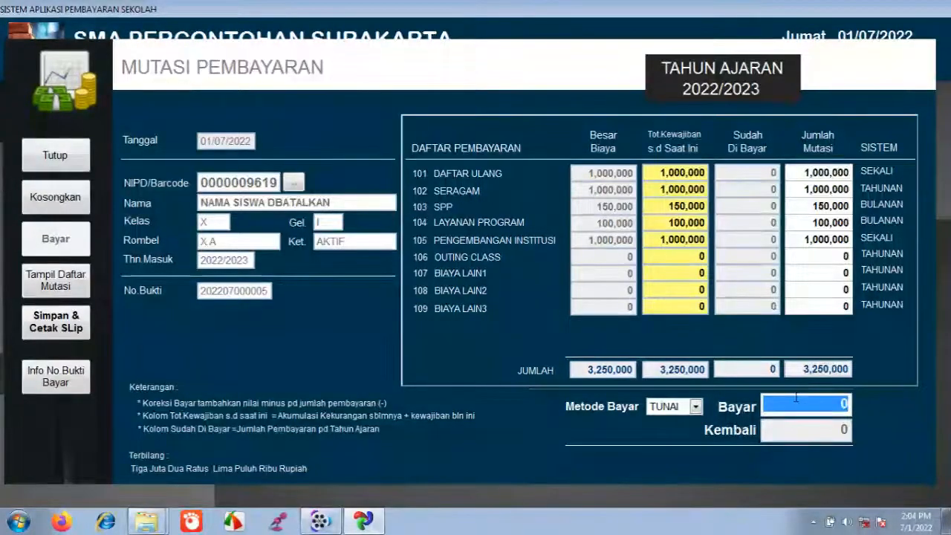
{"action": "type", "text": "325,000,0"}
{"action": "key", "text": "Return"}
{"action": "left_click", "coordinate": [61, 334]}
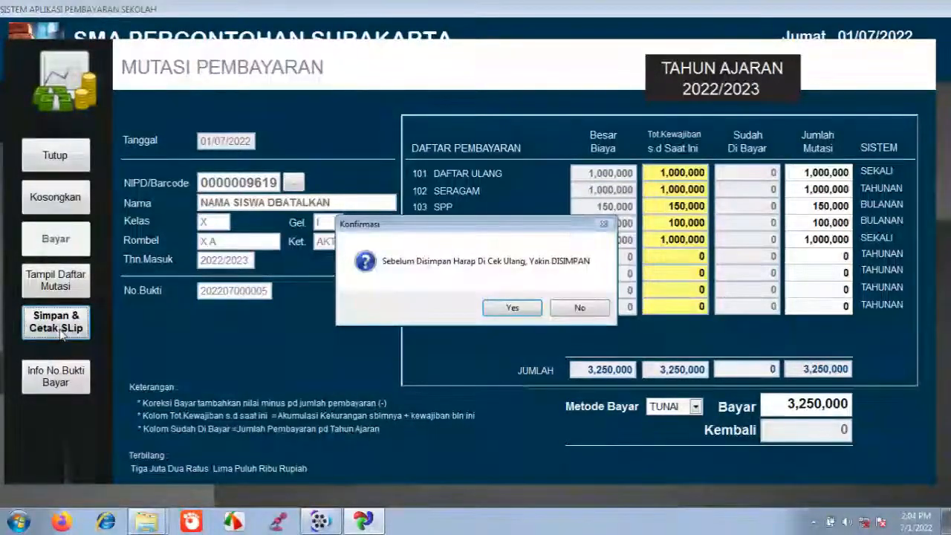
{"action": "left_click", "coordinate": [498, 311]}
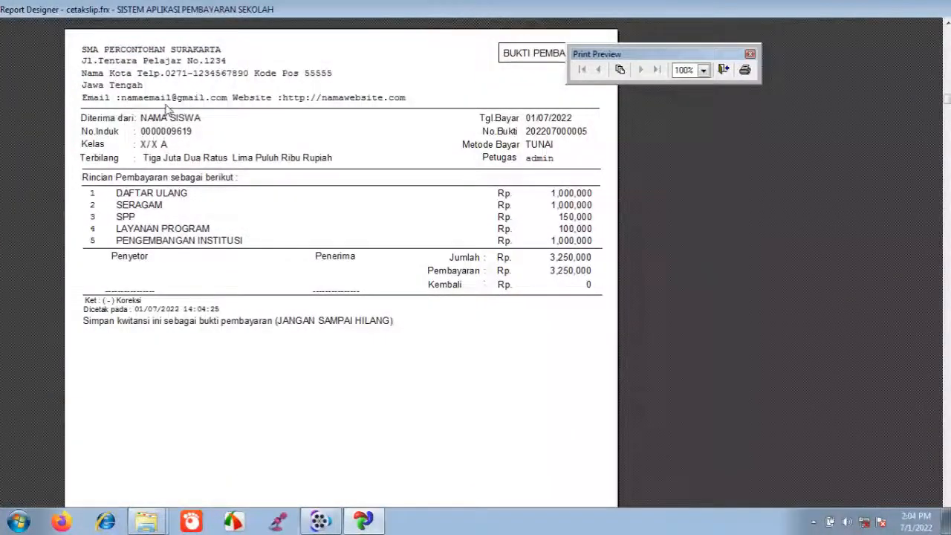
{"action": "left_click", "coordinate": [724, 70]}
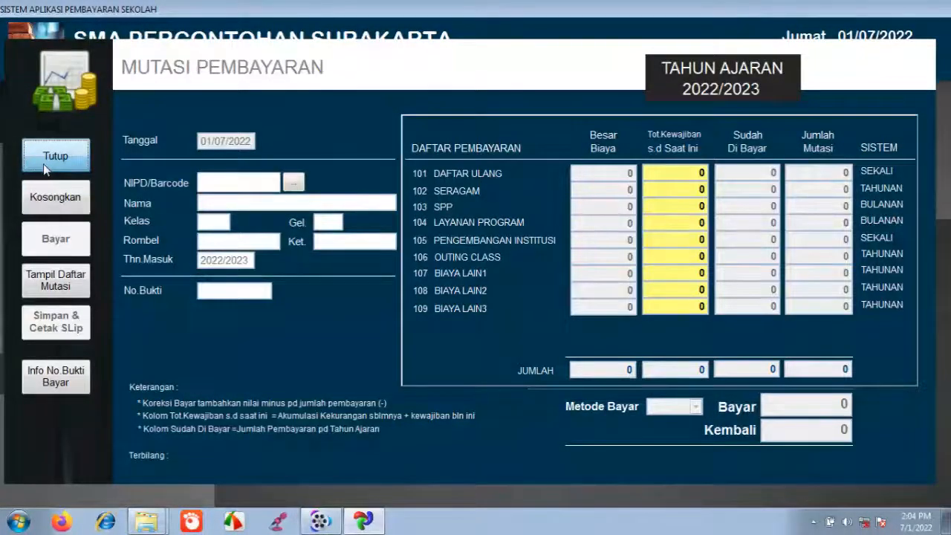
Preview the Laporan Pembayaran Harian Per Kls for class X, rombel X A
{"action": "left_click", "coordinate": [44, 170]}
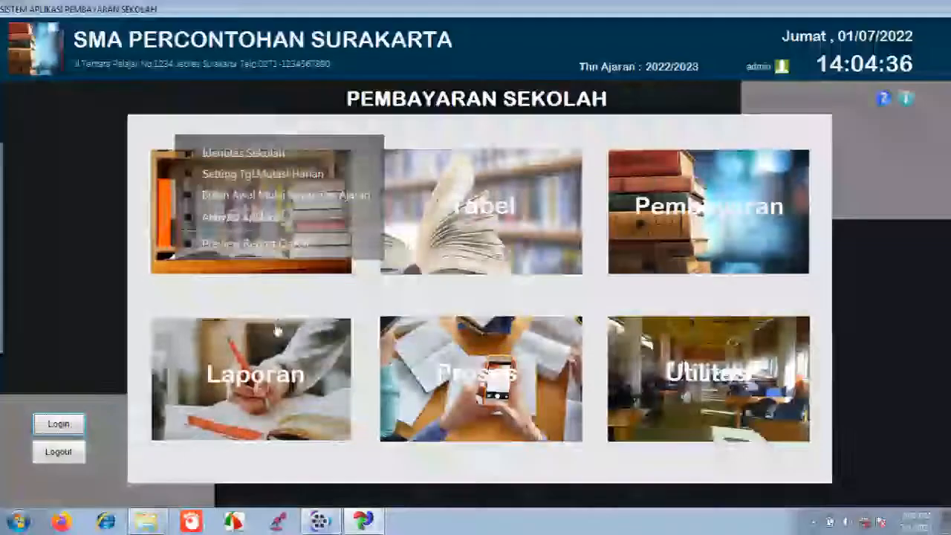
{"action": "mouse_move", "coordinate": [274, 331]}
{"action": "left_click", "coordinate": [275, 329]}
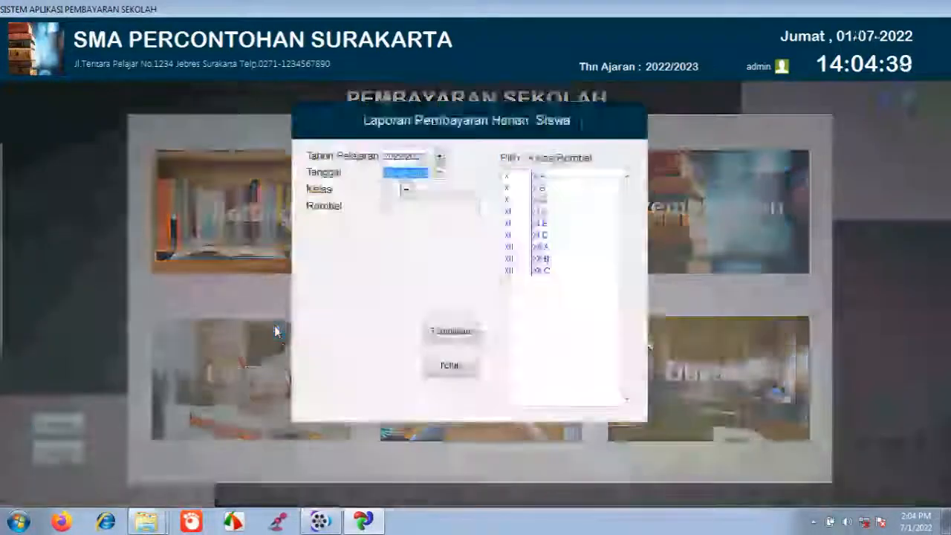
{"action": "left_click", "coordinate": [405, 189]}
{"action": "left_click", "coordinate": [390, 212]}
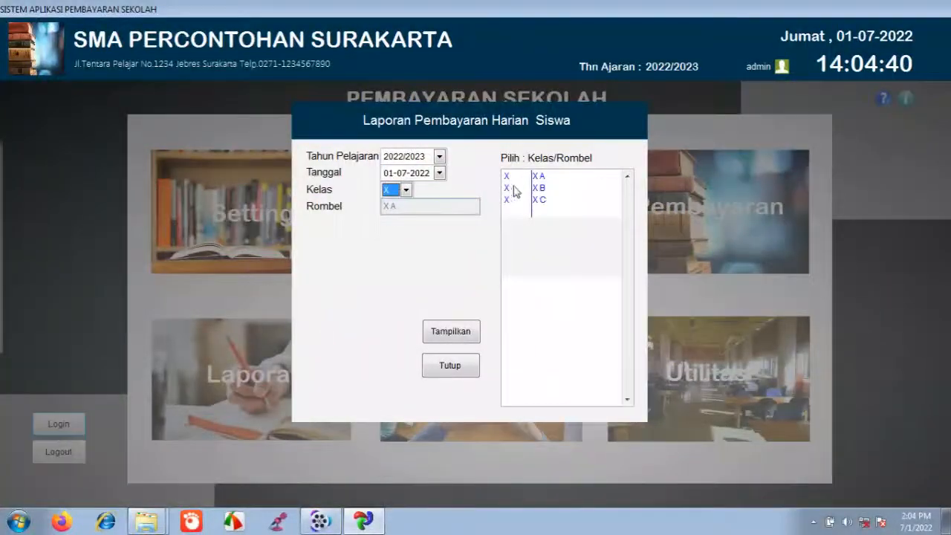
{"action": "left_click", "coordinate": [520, 179]}
{"action": "left_click", "coordinate": [450, 336]}
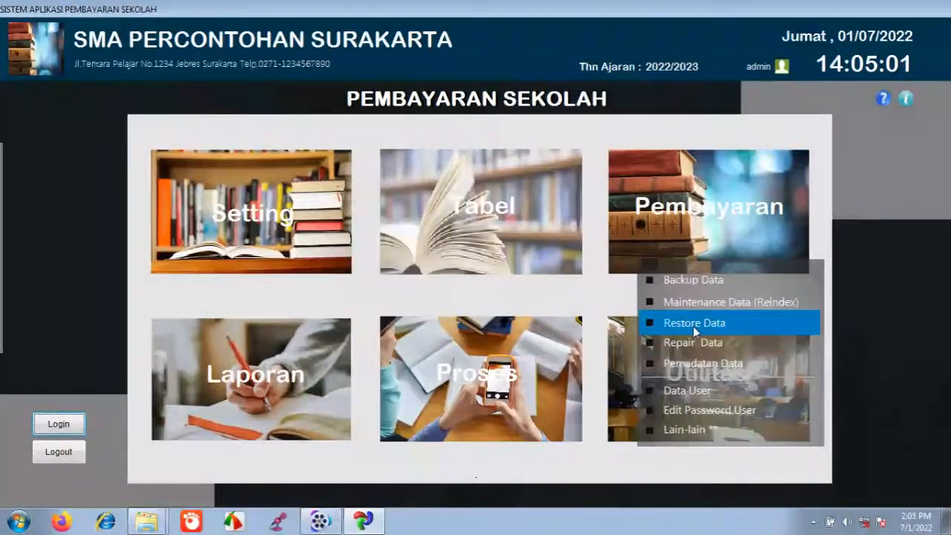
{"action": "left_click", "coordinate": [695, 323]}
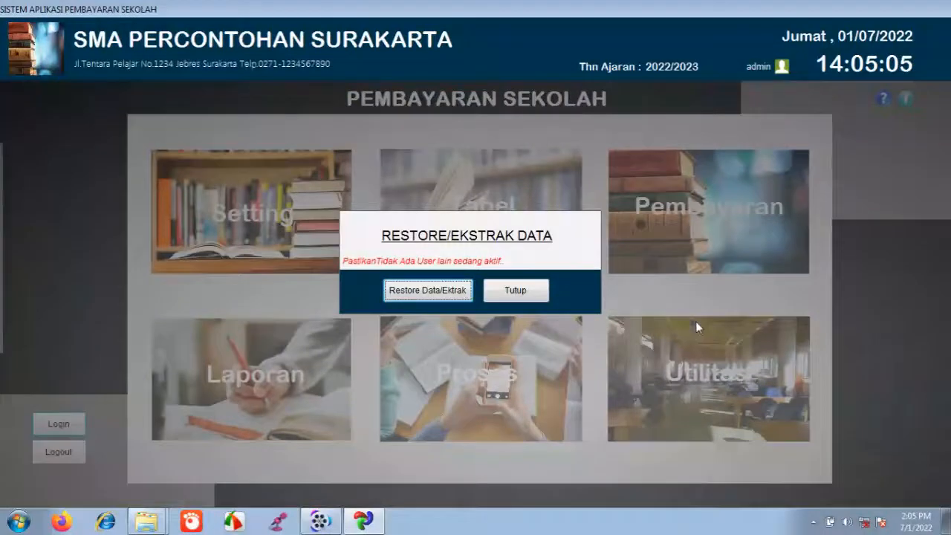
{"action": "left_click", "coordinate": [419, 297]}
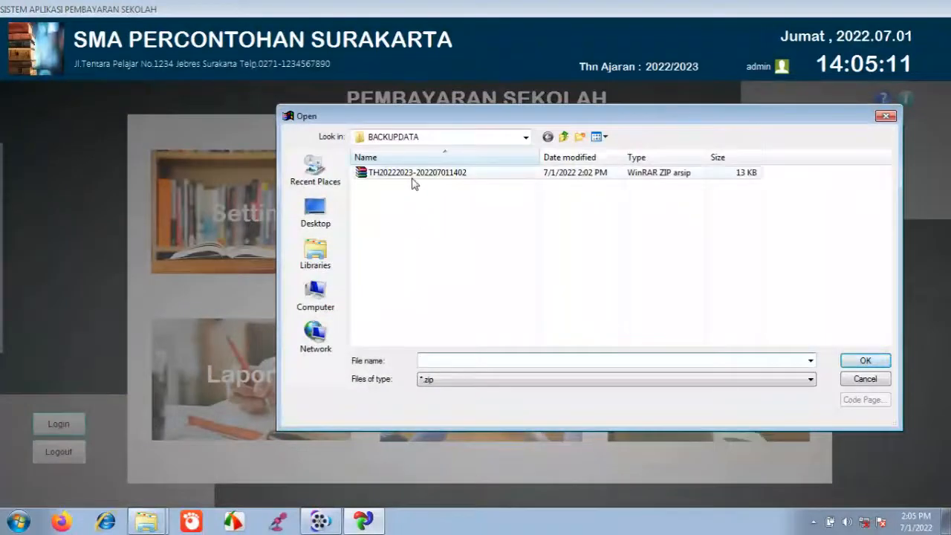
{"action": "left_click", "coordinate": [414, 182]}
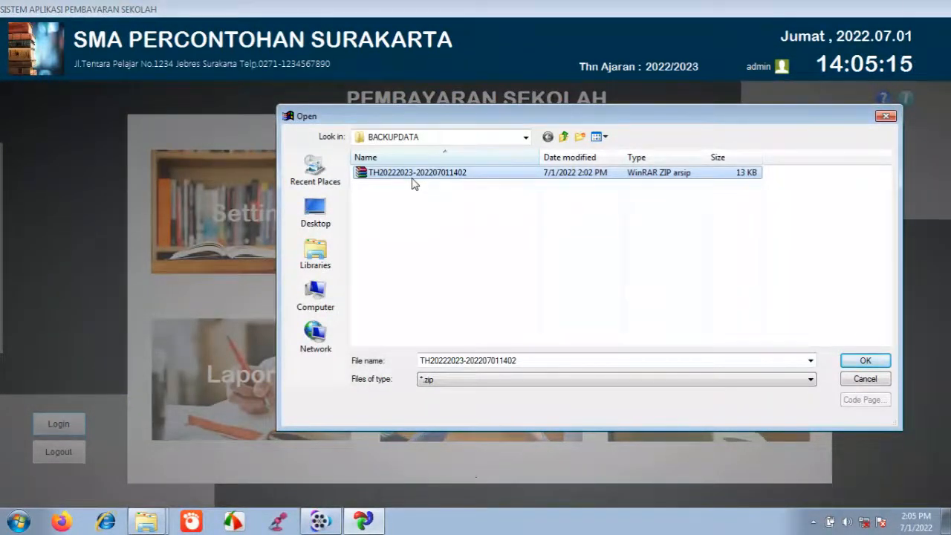
{"action": "left_click", "coordinate": [867, 363]}
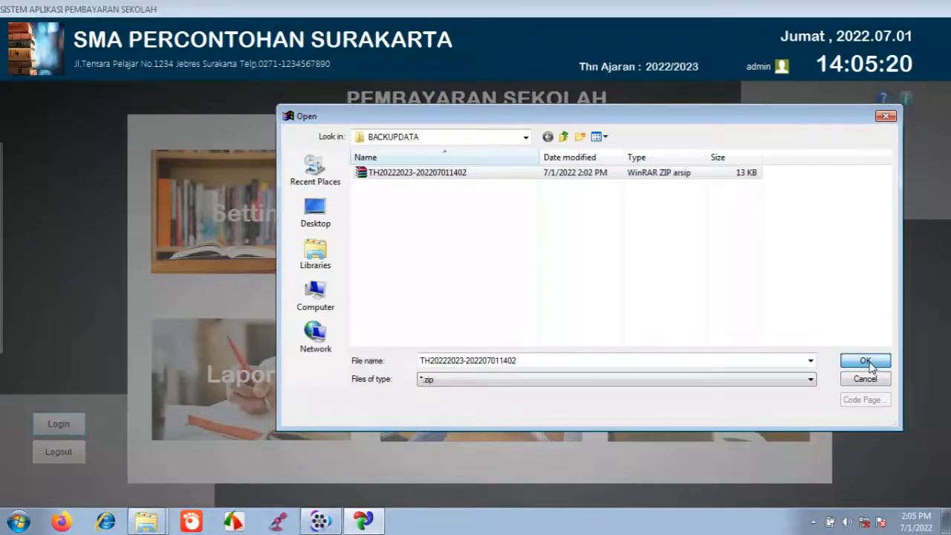
{"action": "left_click", "coordinate": [865, 361]}
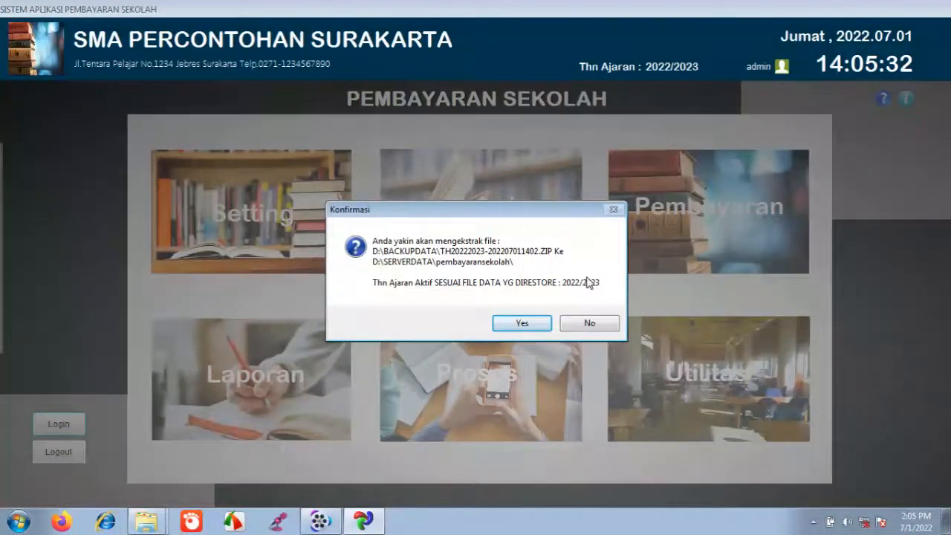
{"action": "left_click", "coordinate": [536, 324]}
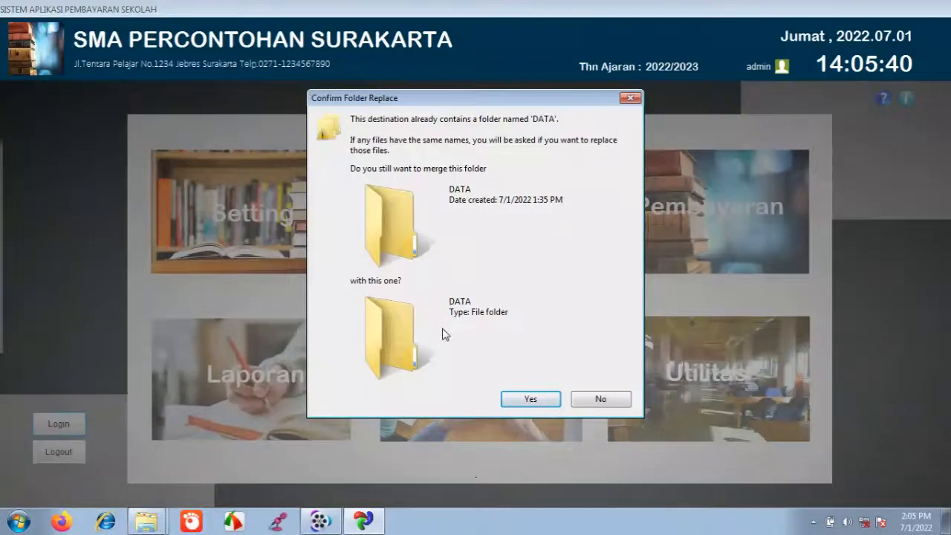
{"action": "left_click", "coordinate": [530, 399]}
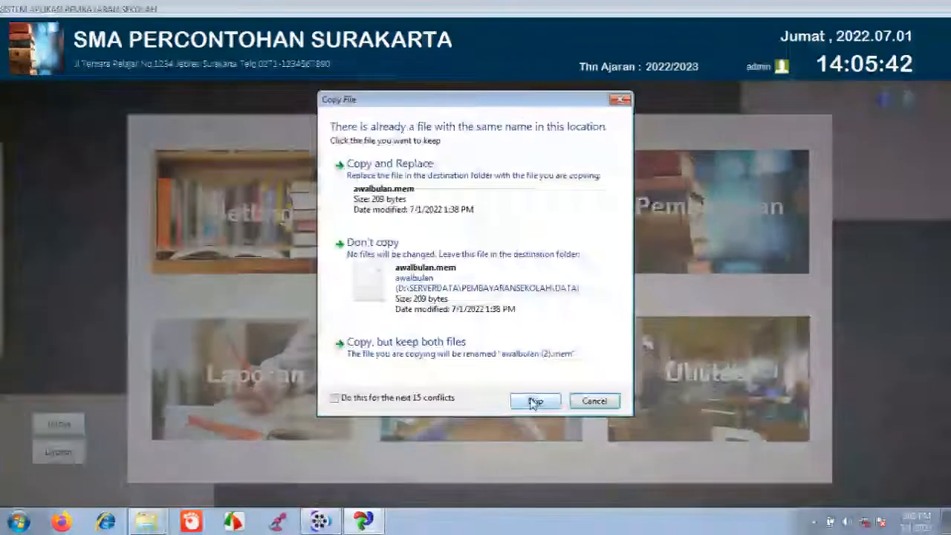
{"action": "left_click", "coordinate": [335, 399]}
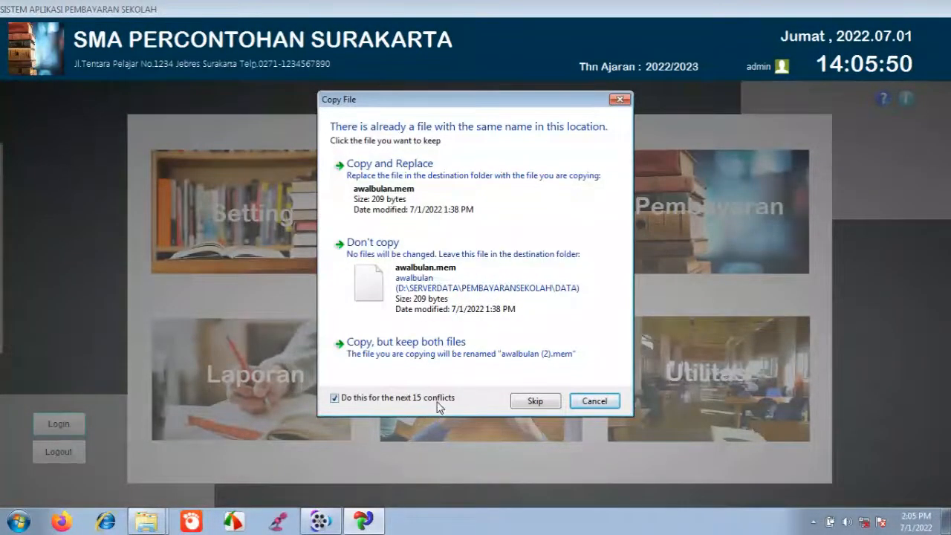
{"action": "left_click", "coordinate": [370, 185]}
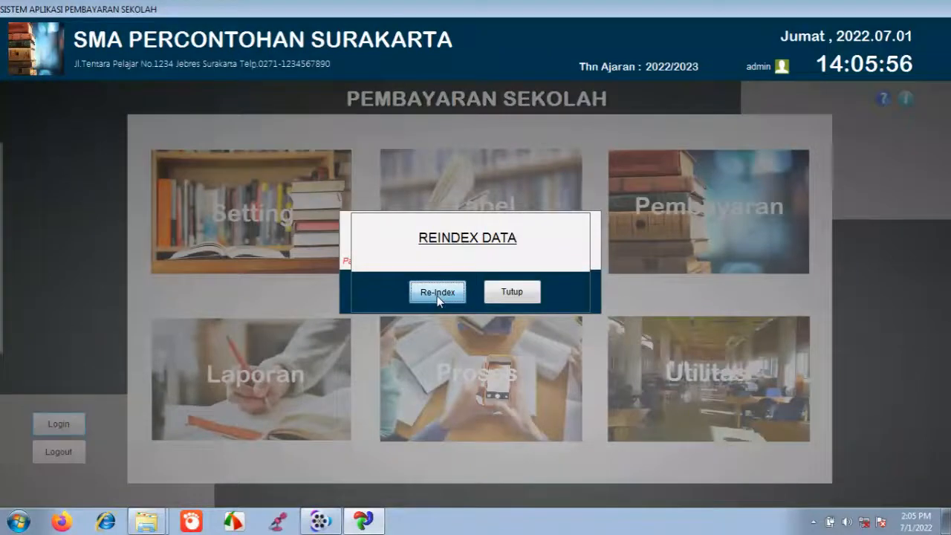
Re-Index the restored data and acknowledge the completion message
{"action": "left_click", "coordinate": [437, 292]}
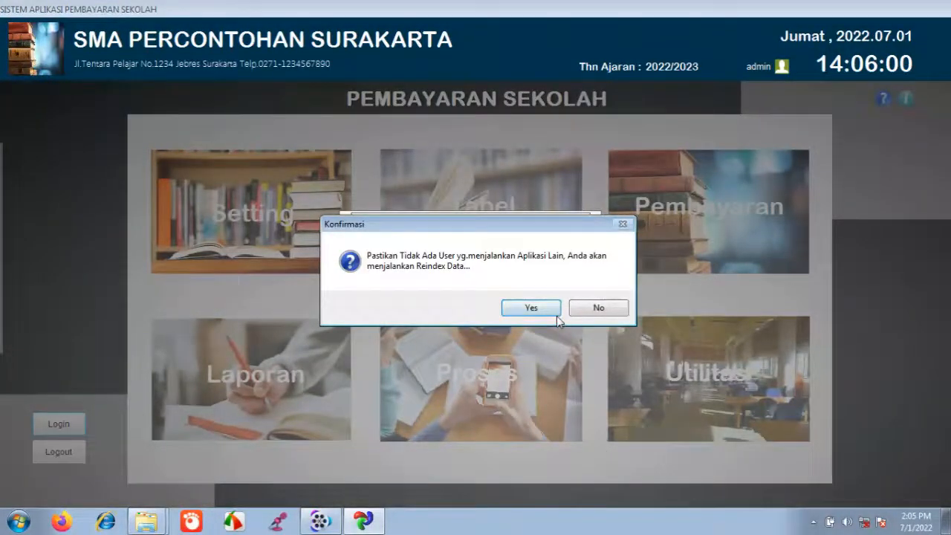
{"action": "left_click", "coordinate": [507, 308]}
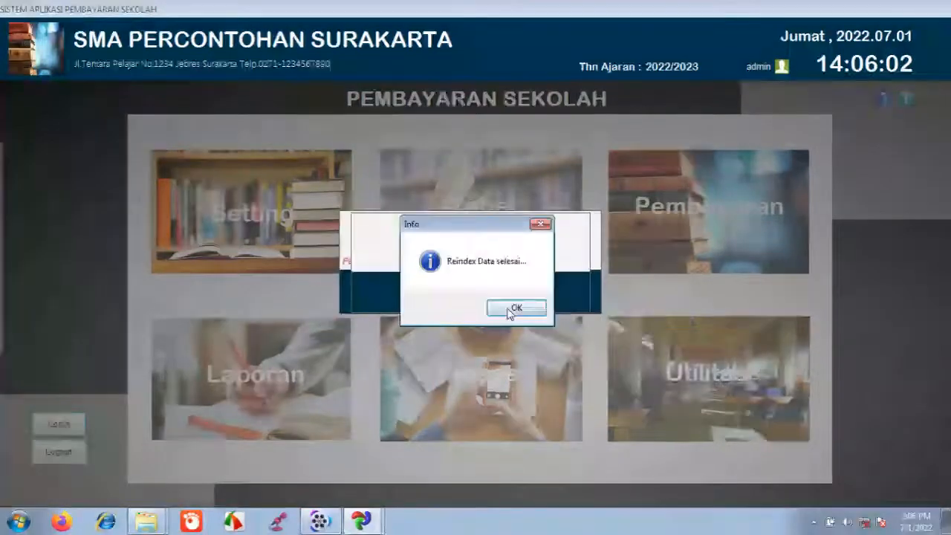
{"action": "left_click", "coordinate": [508, 308]}
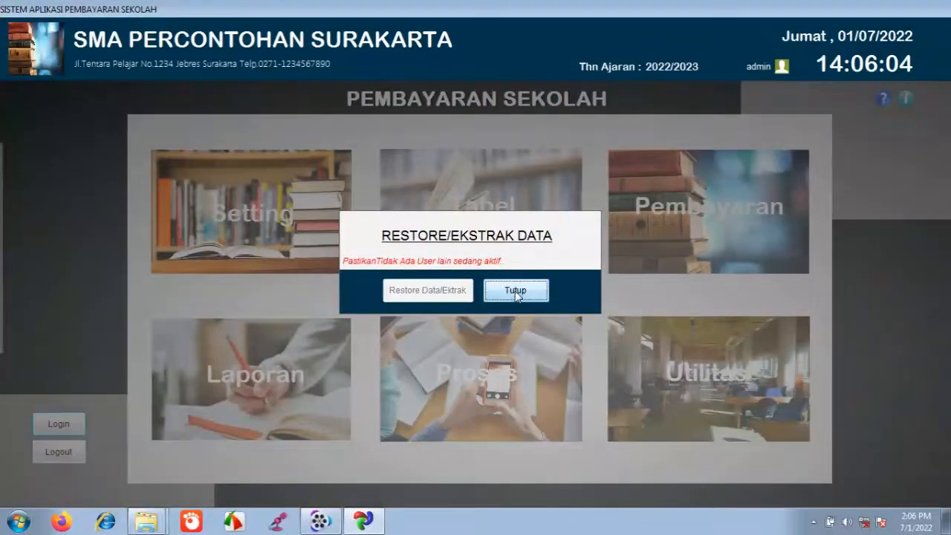
Close the restore window and check Daftar Siswa now lists 14 active students
{"action": "left_click", "coordinate": [516, 291]}
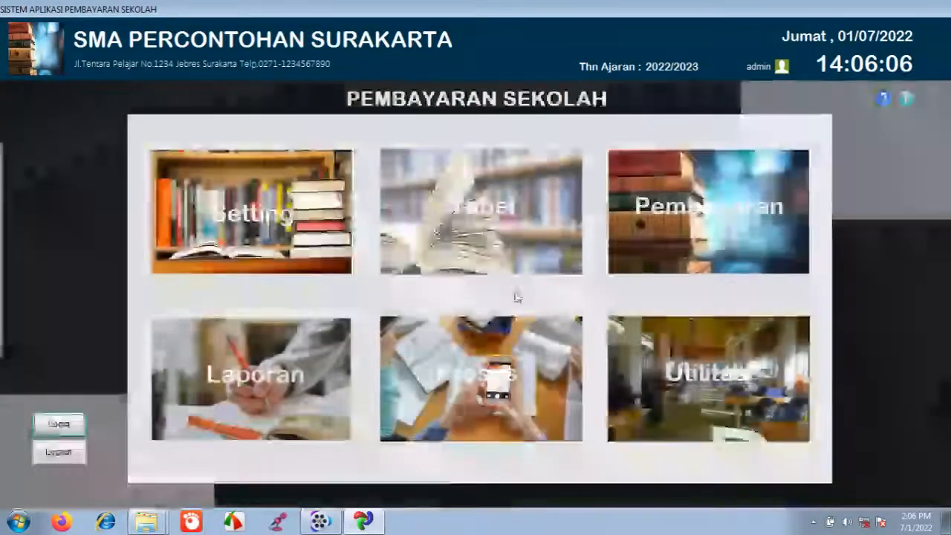
{"action": "left_click", "coordinate": [520, 327]}
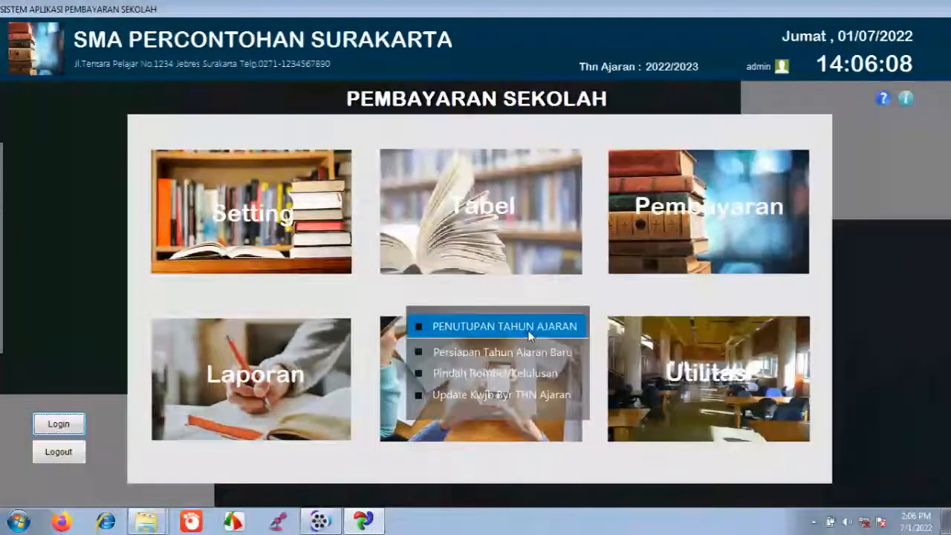
{"action": "mouse_move", "coordinate": [499, 173]}
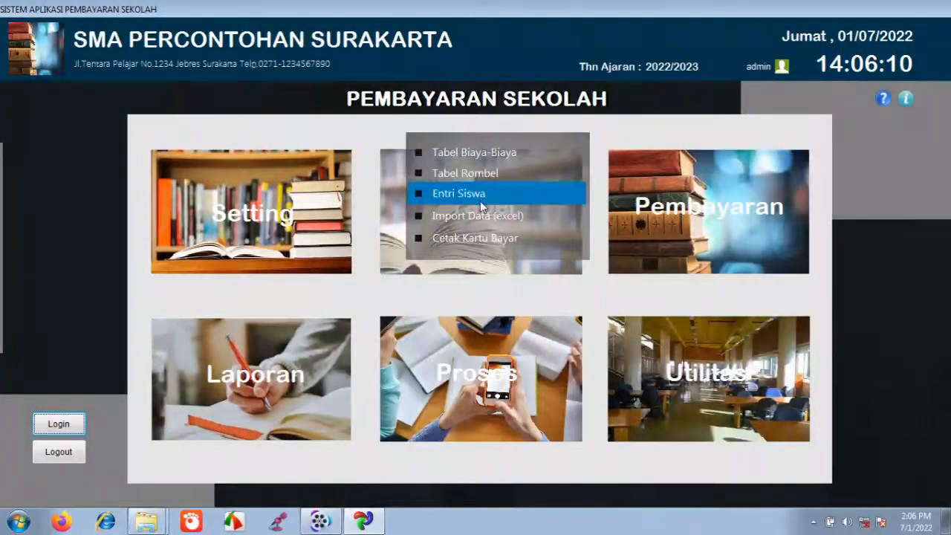
{"action": "left_click", "coordinate": [480, 202]}
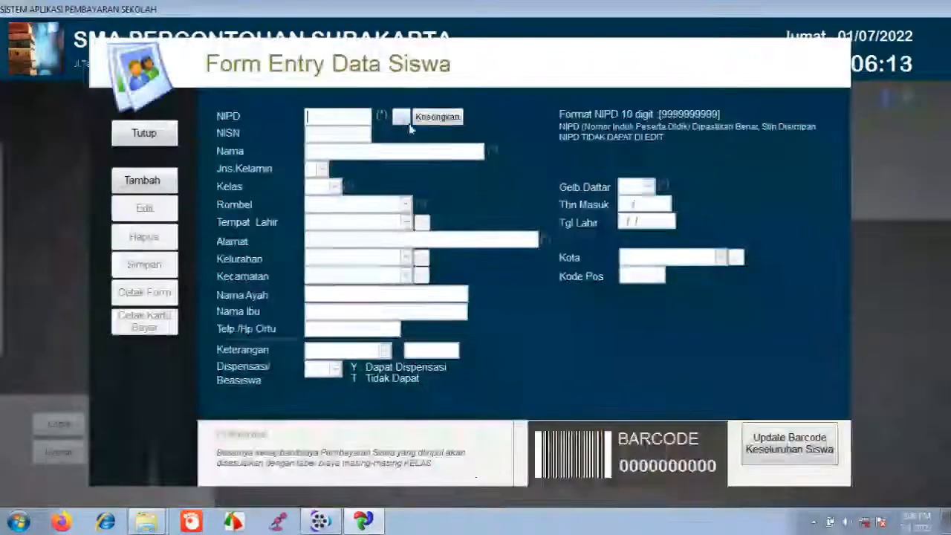
{"action": "left_click", "coordinate": [402, 119]}
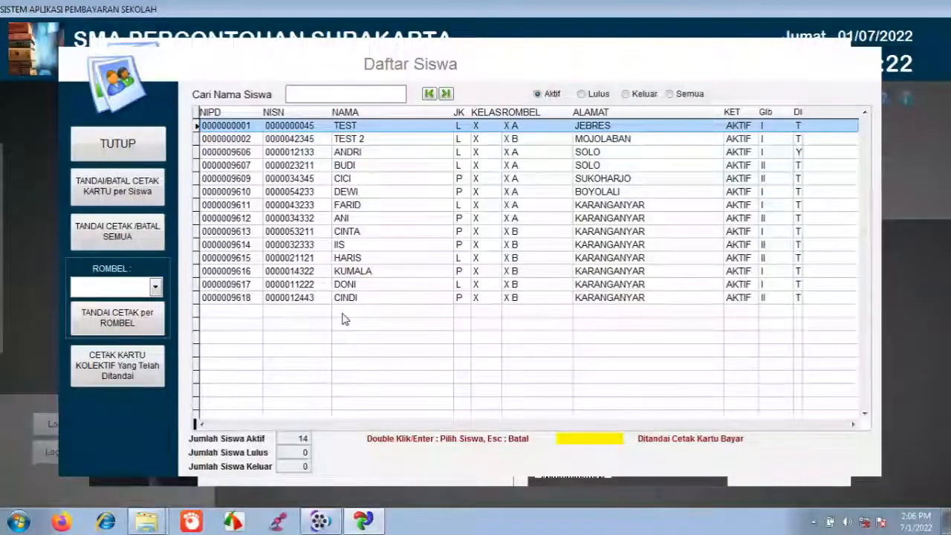
{"action": "left_click", "coordinate": [132, 143]}
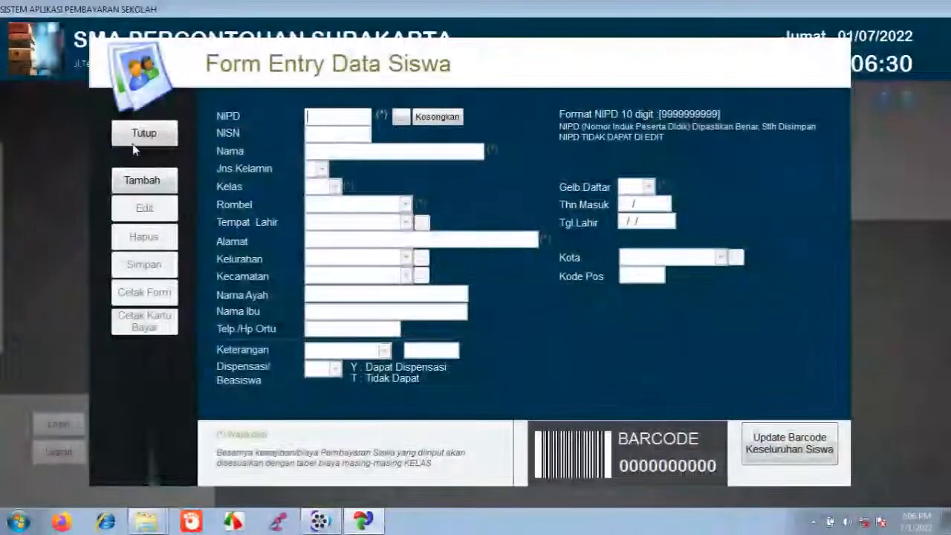
{"action": "left_click", "coordinate": [162, 138]}
{"action": "left_click", "coordinate": [223, 341]}
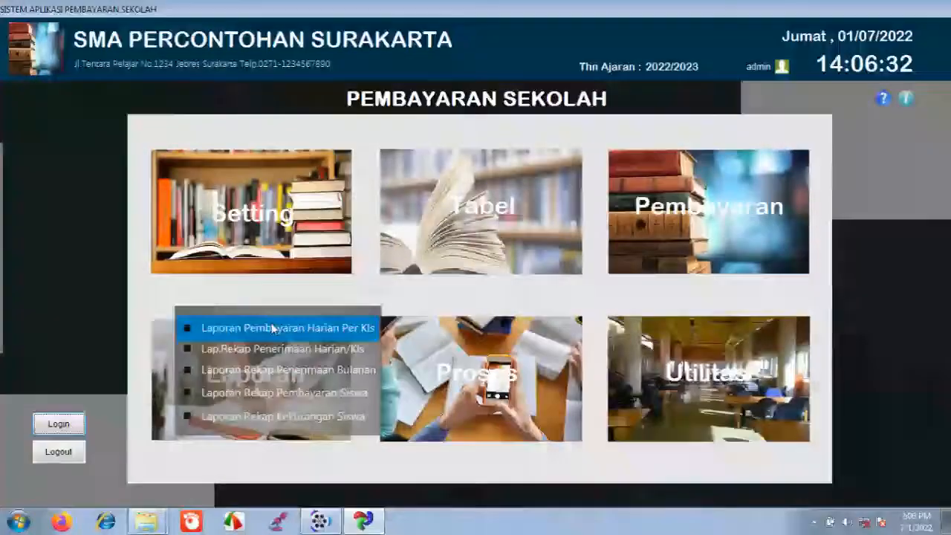
Preview the class X A daily payment report again, confirming the new student's payments are gone
{"action": "left_click", "coordinate": [273, 330]}
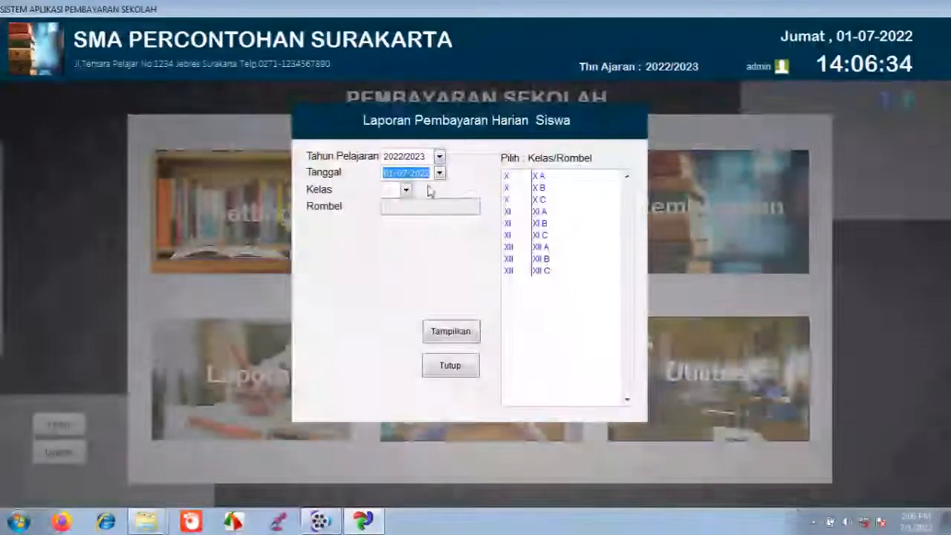
{"action": "left_click", "coordinate": [395, 190]}
{"action": "left_click", "coordinate": [394, 207]}
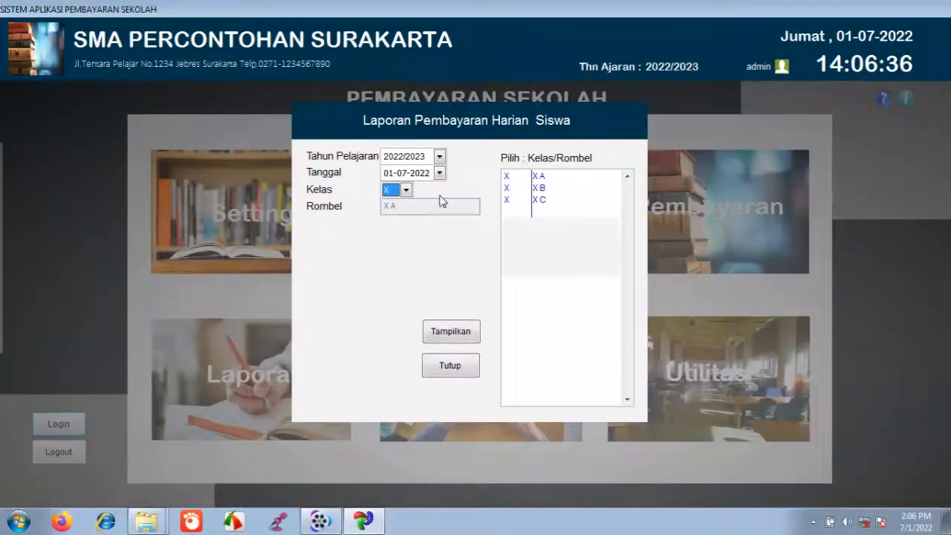
{"action": "left_click", "coordinate": [539, 177]}
{"action": "left_click", "coordinate": [450, 333]}
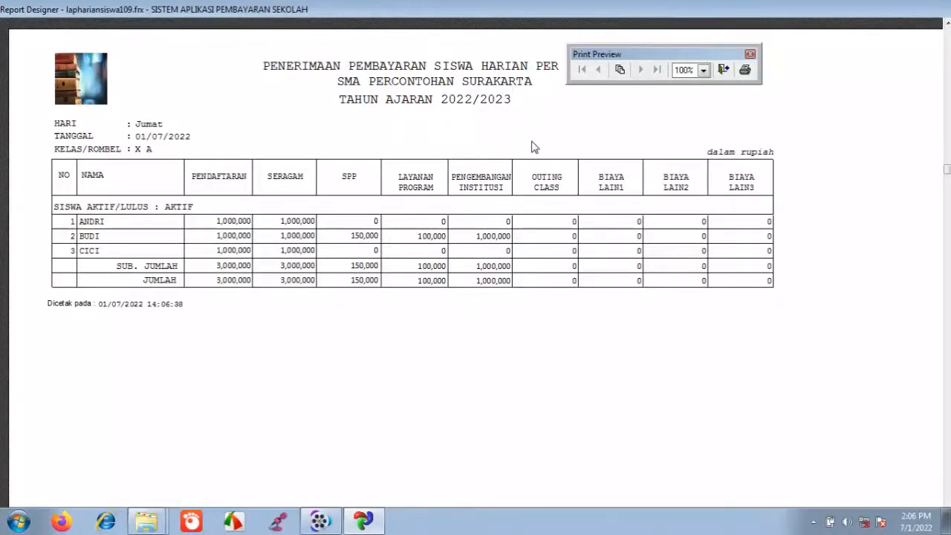
{"action": "left_click", "coordinate": [723, 70]}
{"action": "left_click", "coordinate": [450, 366]}
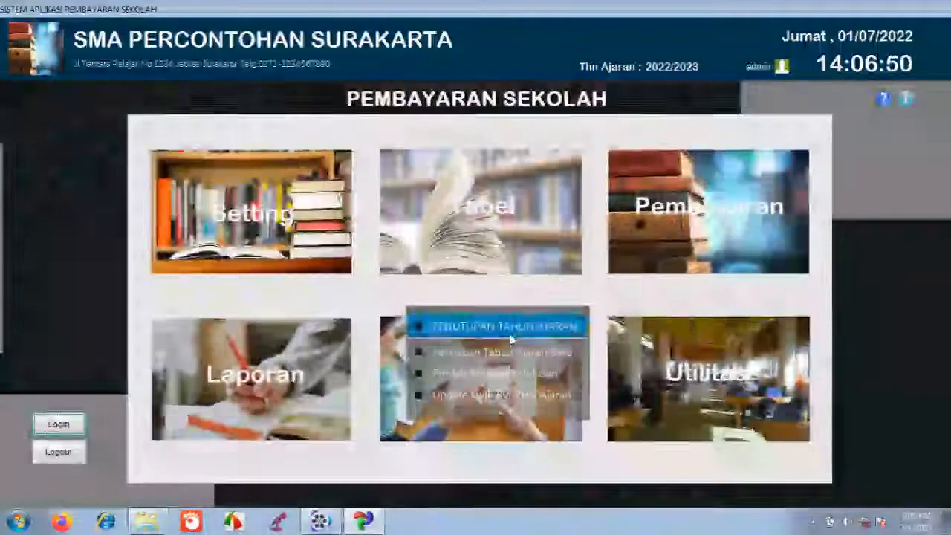
{"action": "mouse_move", "coordinate": [682, 202]}
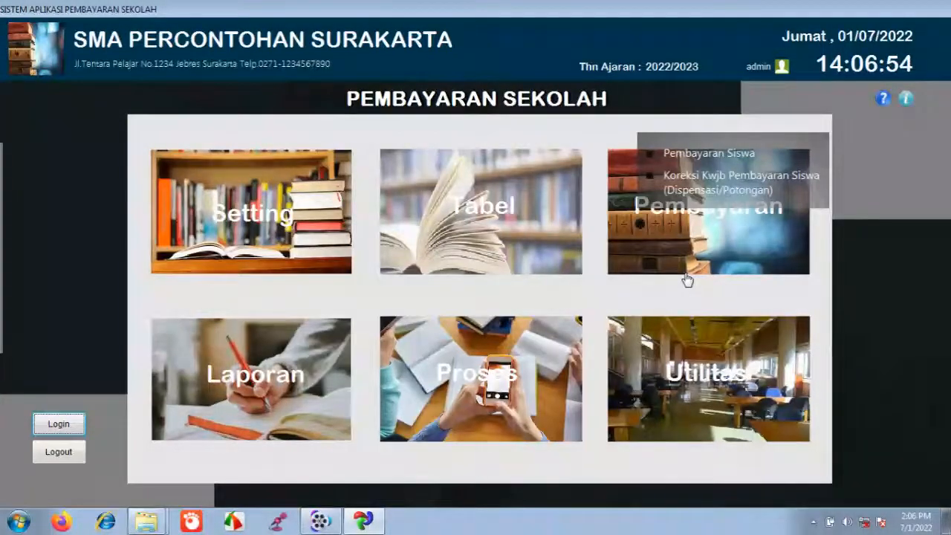
{"action": "mouse_move", "coordinate": [700, 335]}
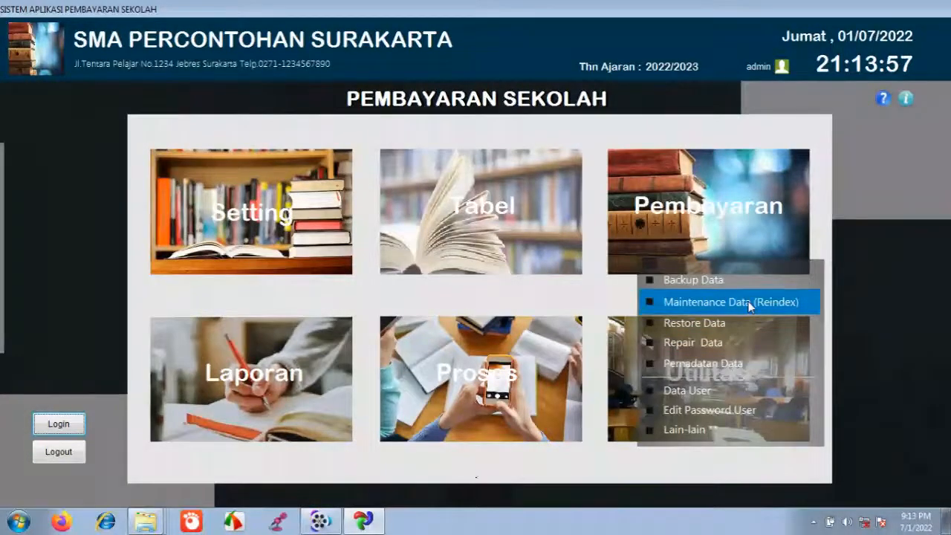
Run Maintenance Data Re-Index and dismiss the 'Reindex Data selesai' message
{"action": "left_click", "coordinate": [750, 302]}
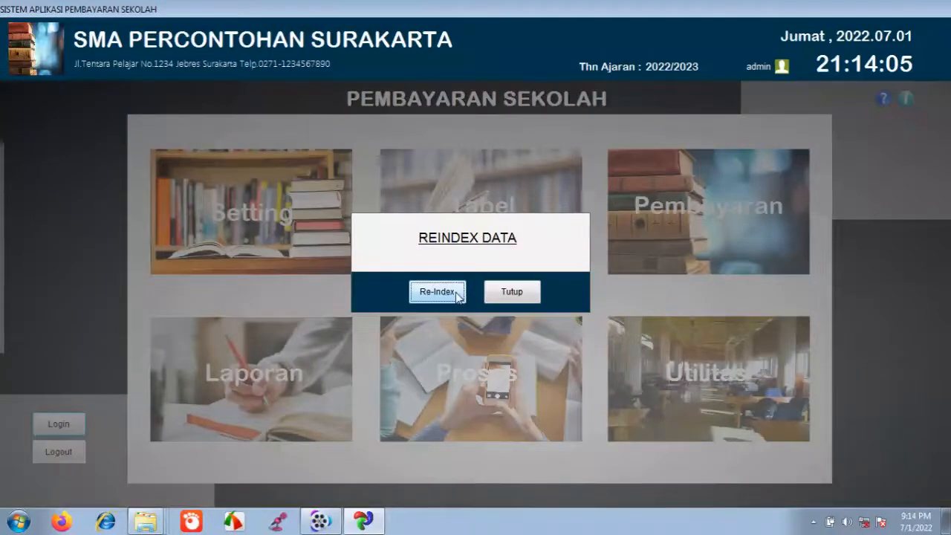
{"action": "left_click", "coordinate": [457, 294]}
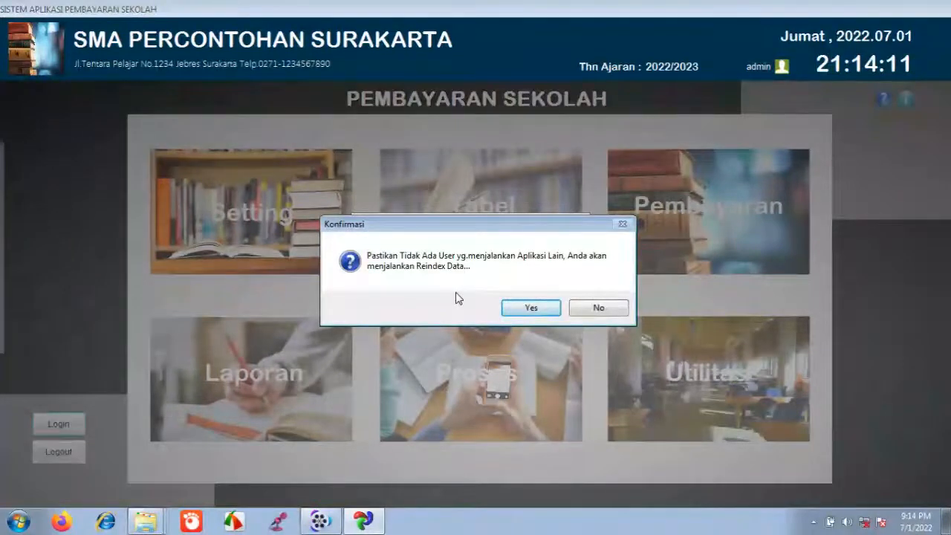
{"action": "left_click", "coordinate": [546, 314]}
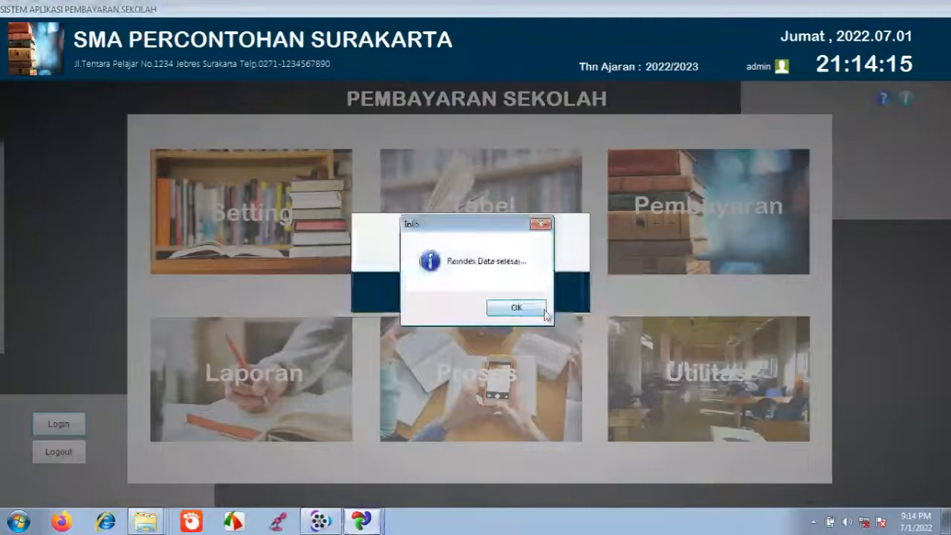
{"action": "left_click", "coordinate": [541, 311]}
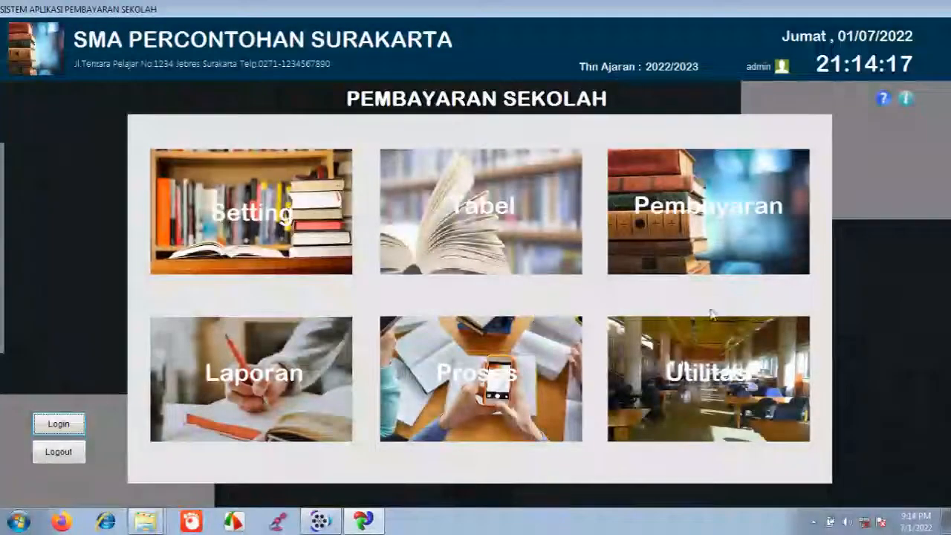
{"action": "left_click", "coordinate": [740, 314]}
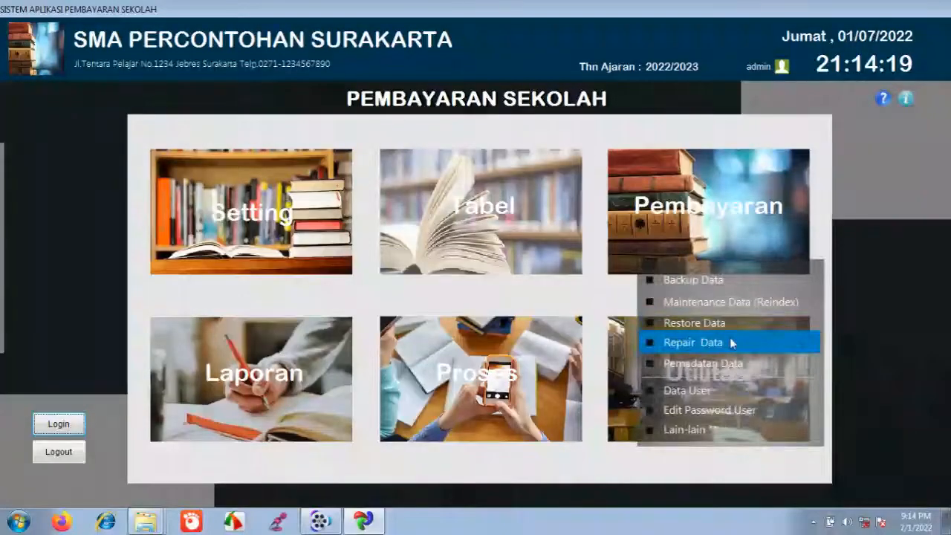
Repair the SISWA.DBF file with Repair Data by selecting siswa in the Open dialog
{"action": "left_click", "coordinate": [690, 343]}
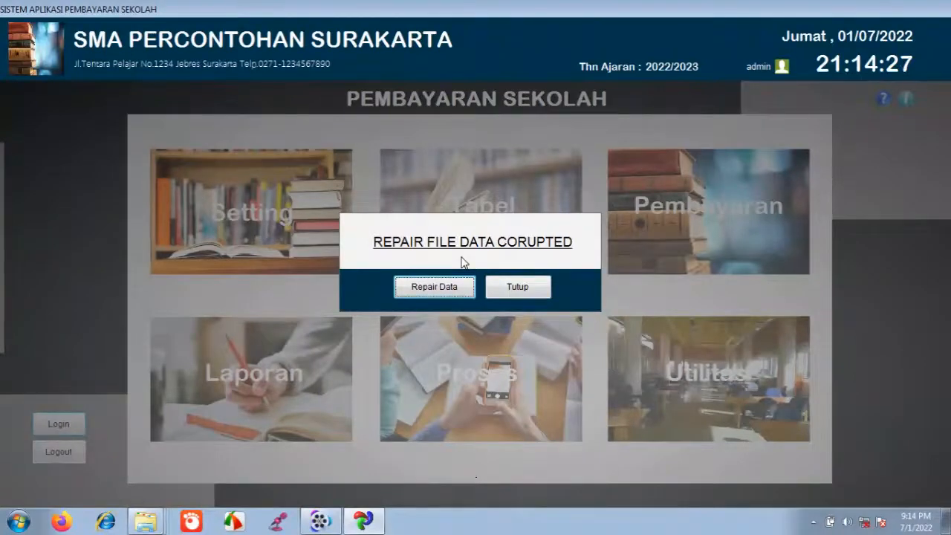
{"action": "left_click", "coordinate": [461, 289]}
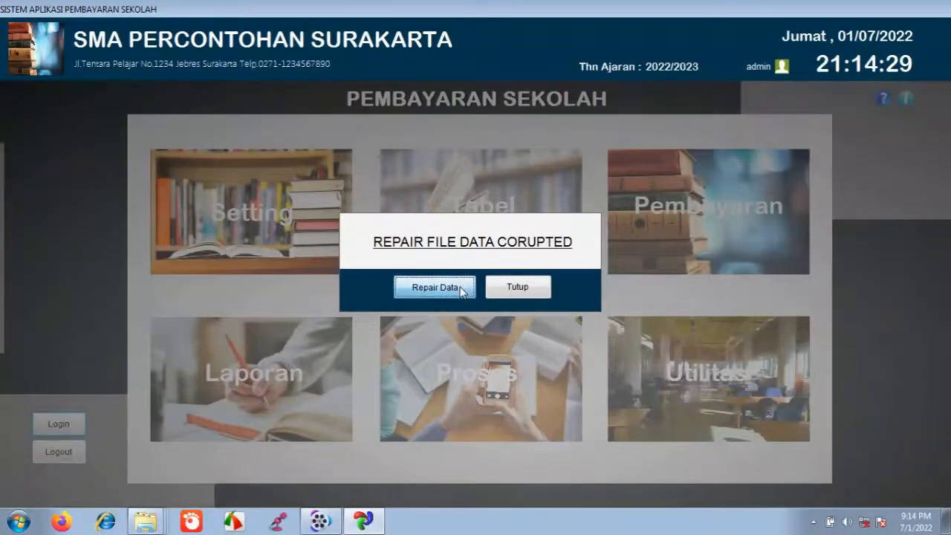
{"action": "type", "text": "siswa"}
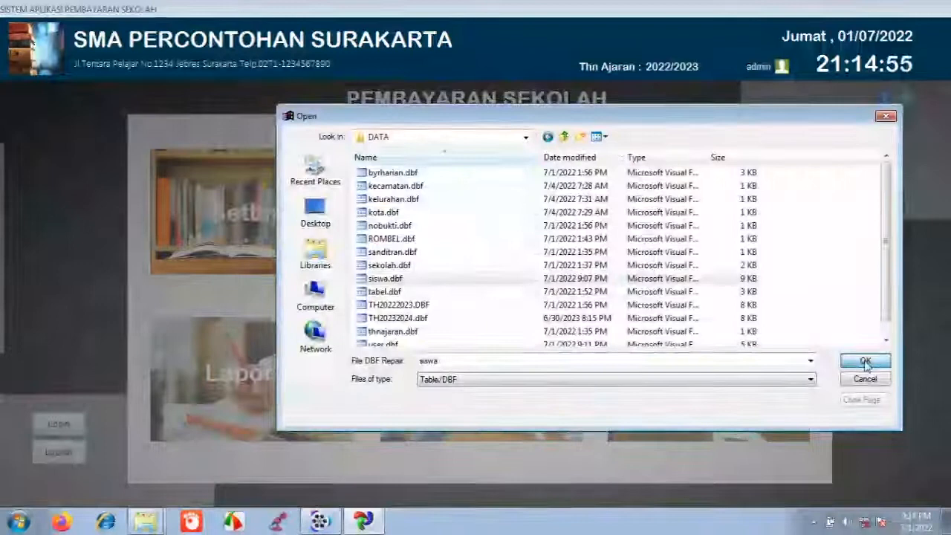
{"action": "left_click", "coordinate": [864, 361]}
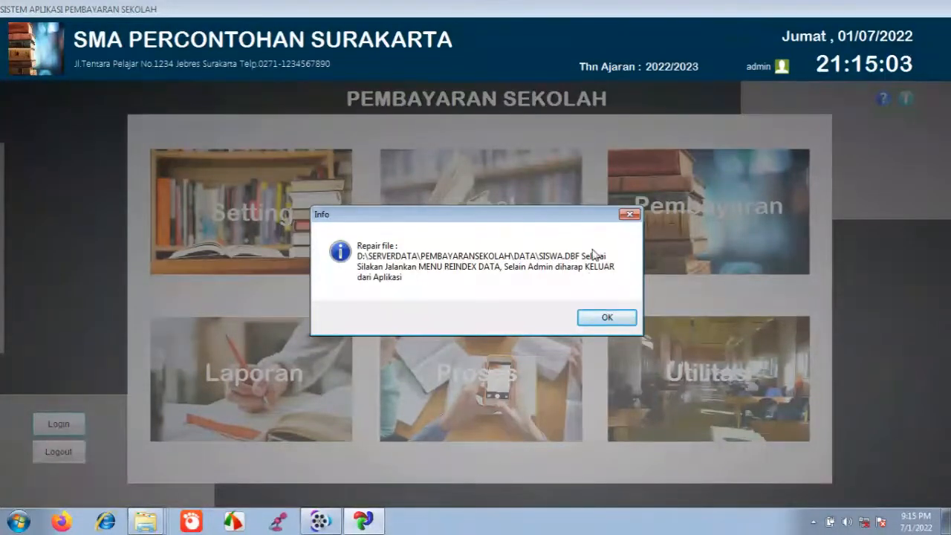
{"action": "left_click", "coordinate": [609, 320]}
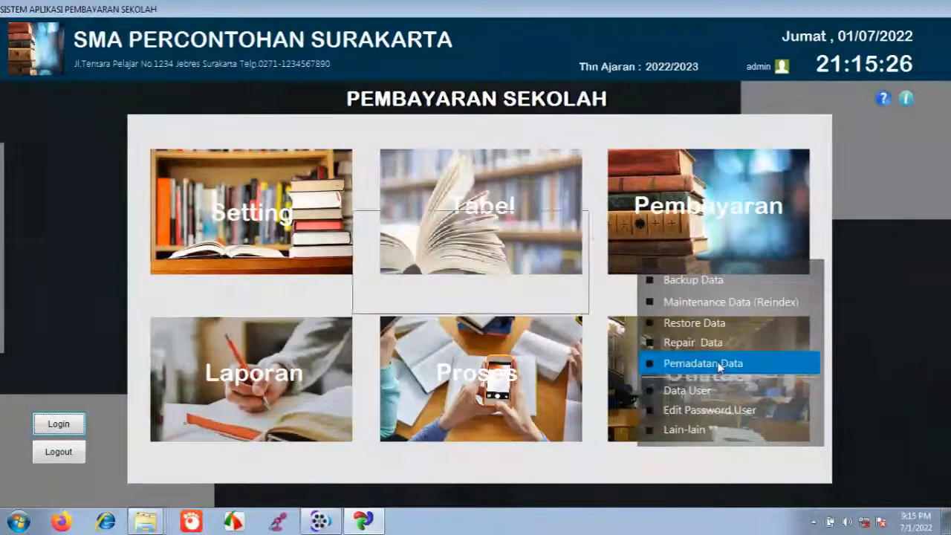
Run Pemadatan Data with its Re-Index, dismiss both finished messages, and close the panel
{"action": "left_click", "coordinate": [719, 367]}
{"action": "left_click", "coordinate": [447, 296]}
{"action": "left_click", "coordinate": [528, 311]}
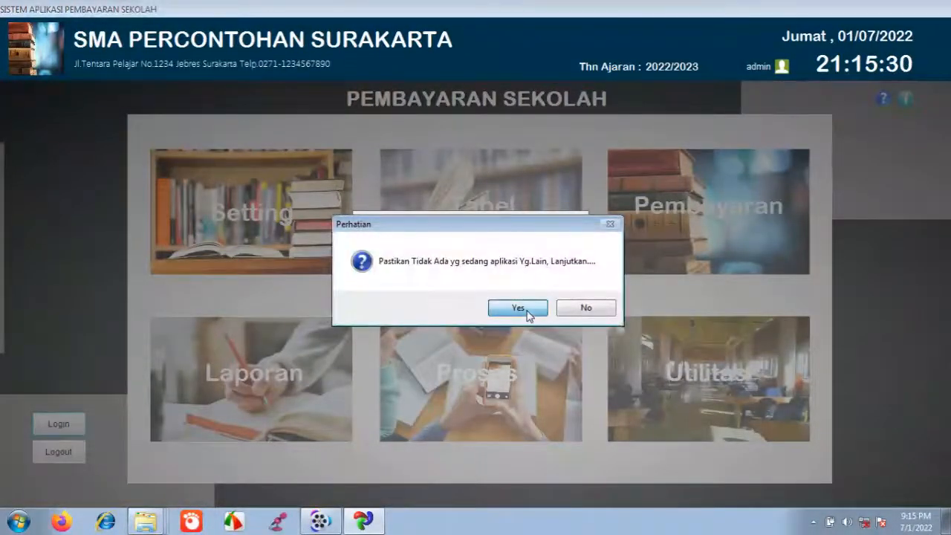
{"action": "left_click", "coordinate": [450, 292]}
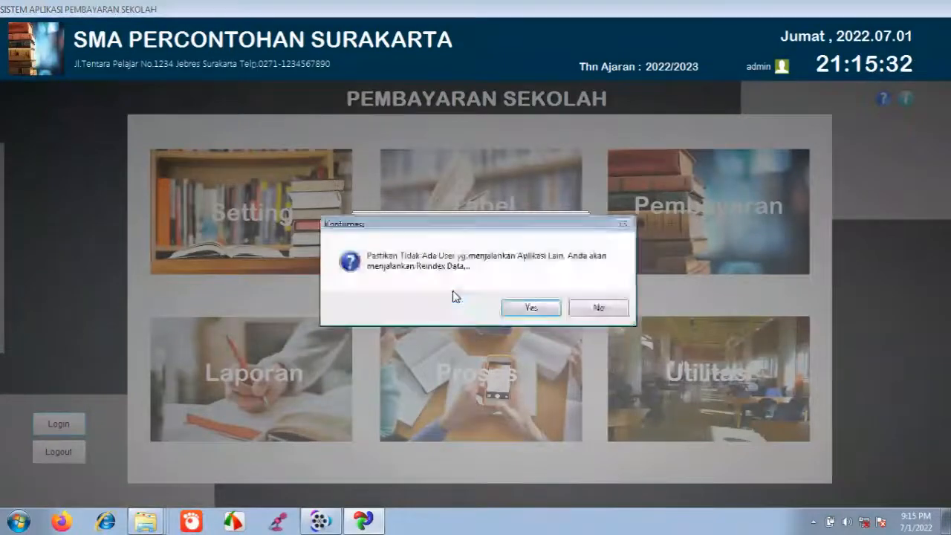
{"action": "left_click", "coordinate": [531, 311]}
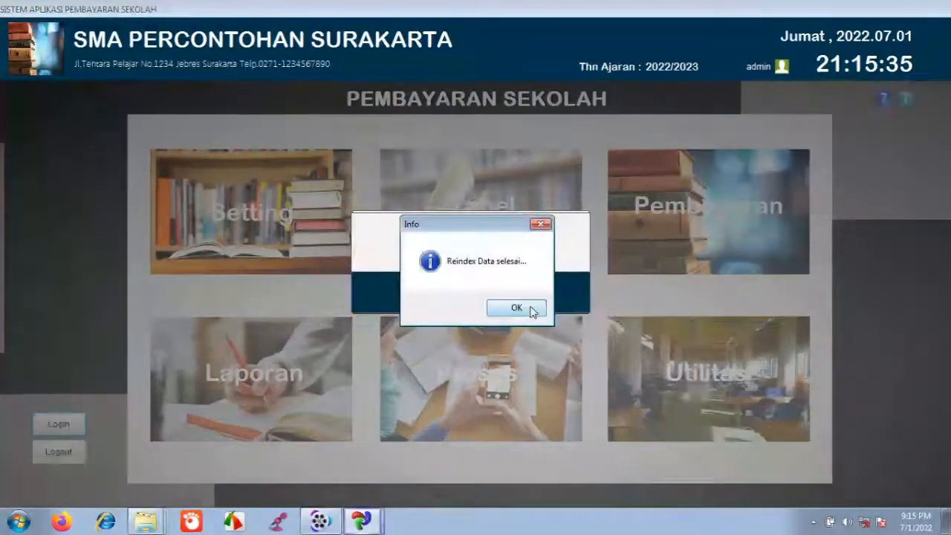
{"action": "left_click", "coordinate": [531, 310]}
{"action": "left_click", "coordinate": [529, 310]}
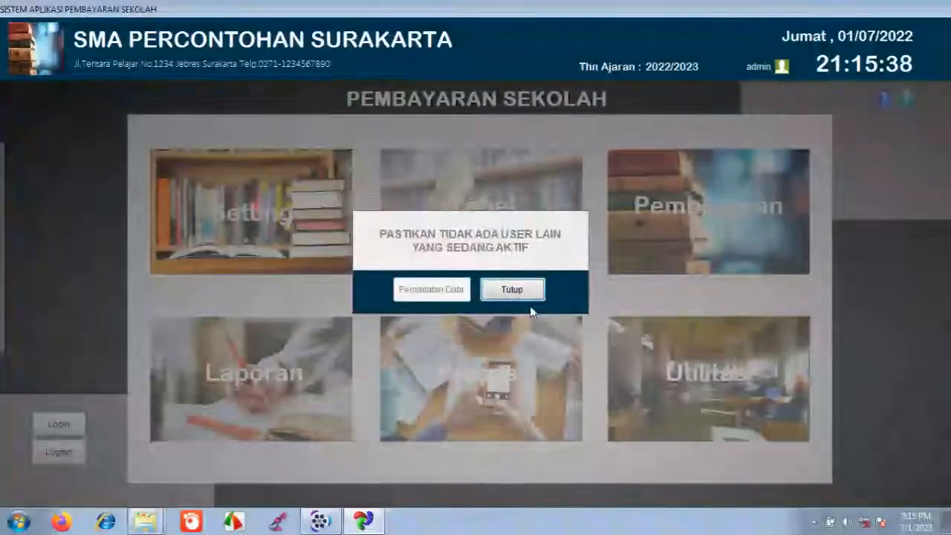
{"action": "left_click", "coordinate": [529, 300]}
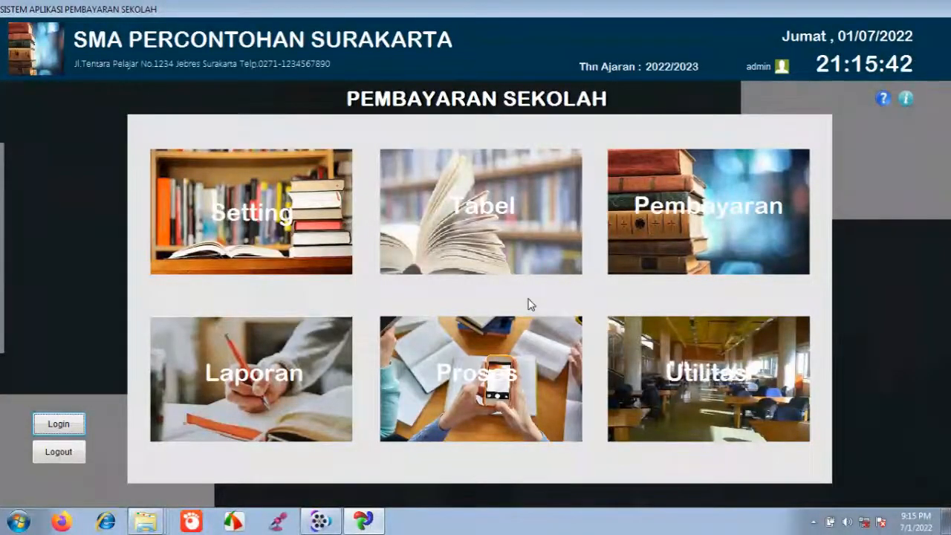
{"action": "left_click", "coordinate": [639, 326]}
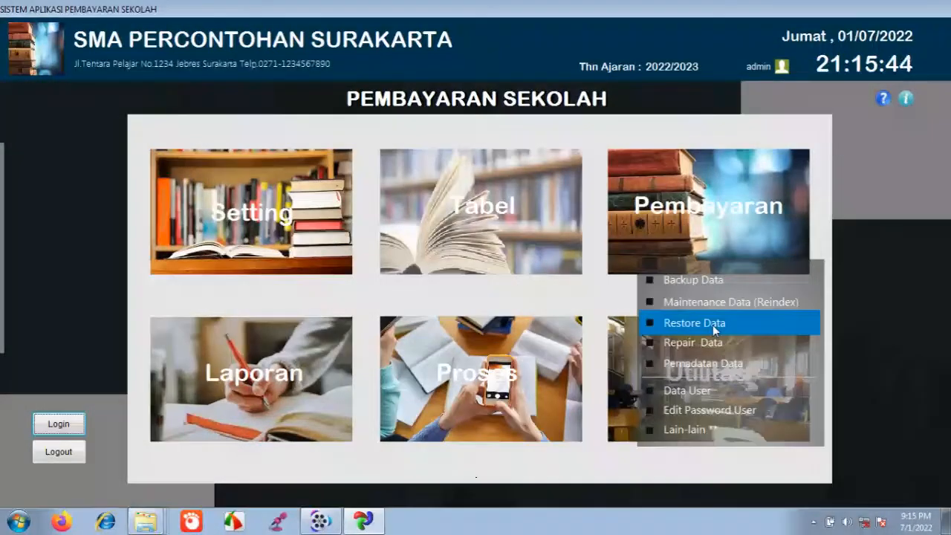
Add a user named BENDAHARA with its password and save it to the user list
{"action": "left_click", "coordinate": [701, 391]}
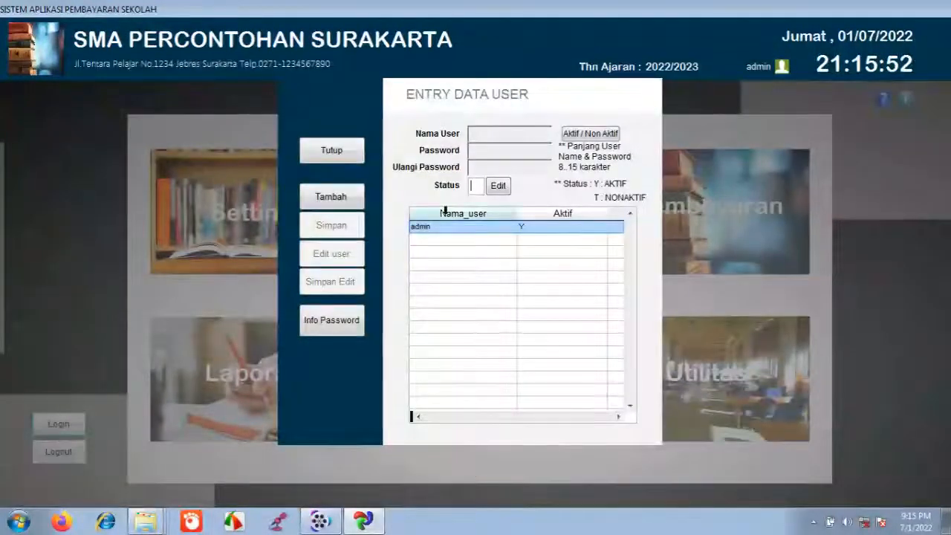
{"action": "left_click", "coordinate": [339, 201]}
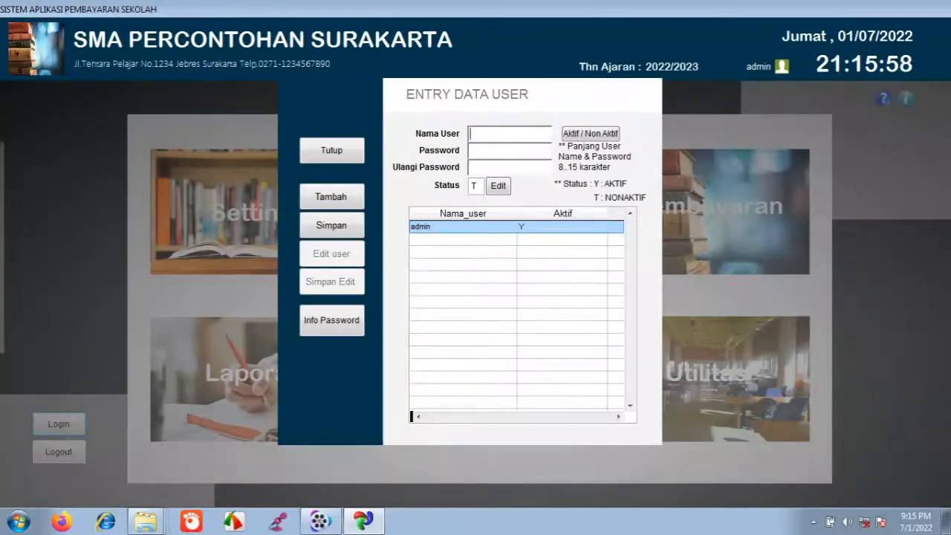
{"action": "type", "text": "BENDAHARA"}
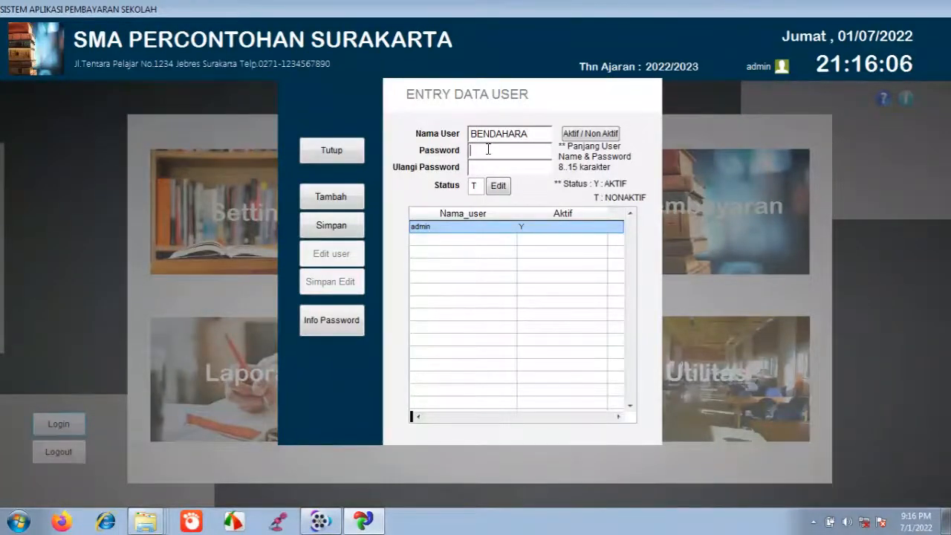
{"action": "type", "text": "****"}
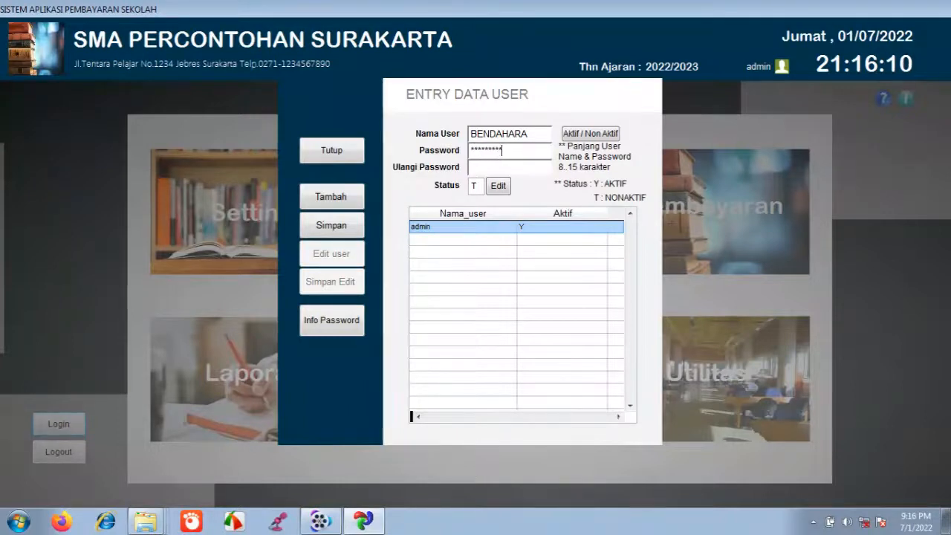
{"action": "type", "text": "*****"}
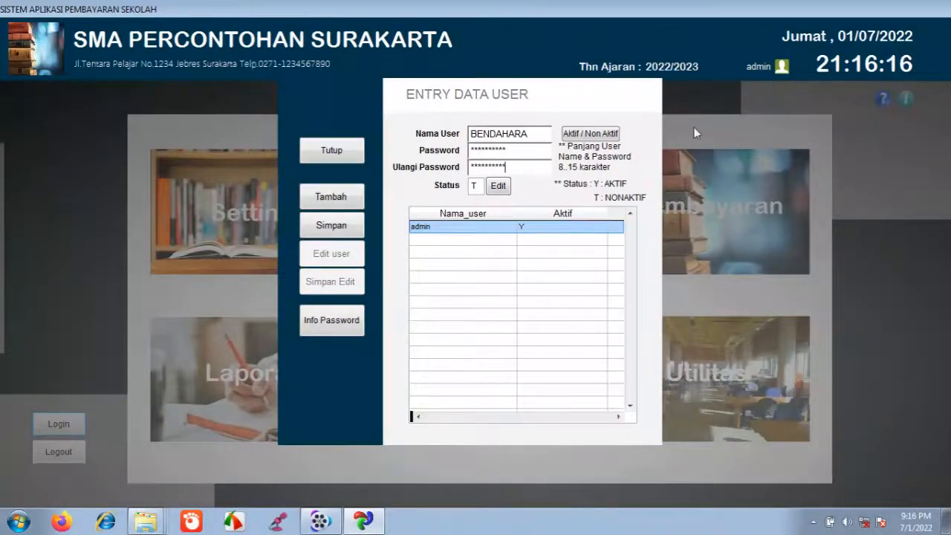
{"action": "left_click", "coordinate": [346, 224]}
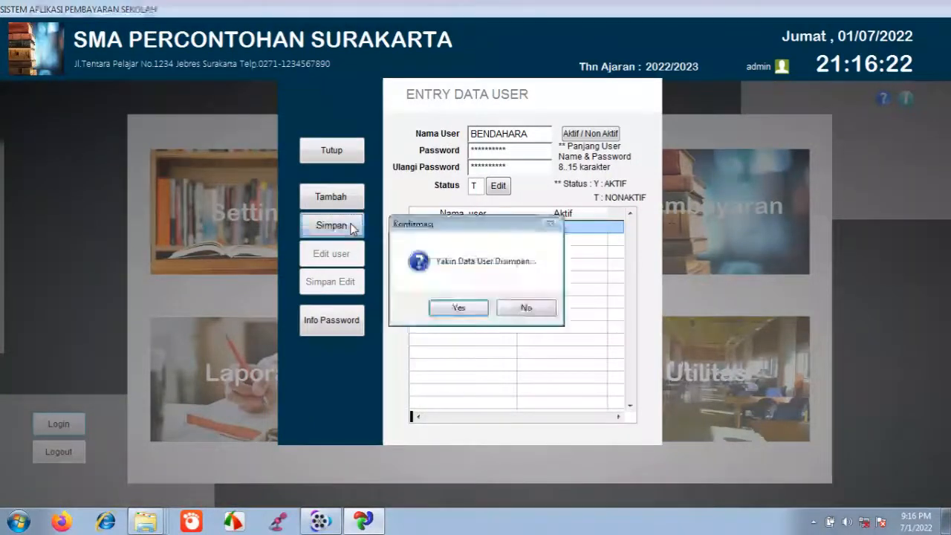
{"action": "left_click", "coordinate": [459, 308]}
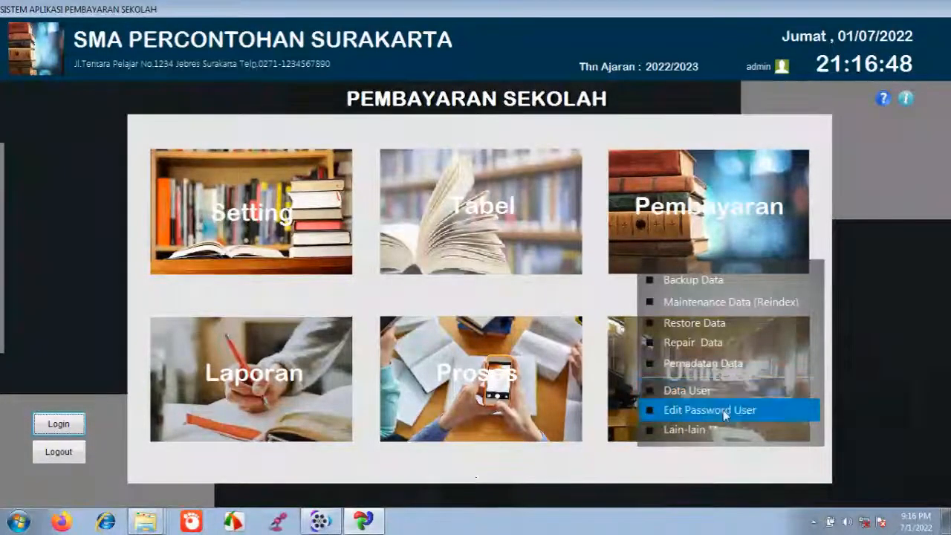
Start a user password change, then close the dialog unsaved and dismiss the warning
{"action": "left_click", "coordinate": [723, 410]}
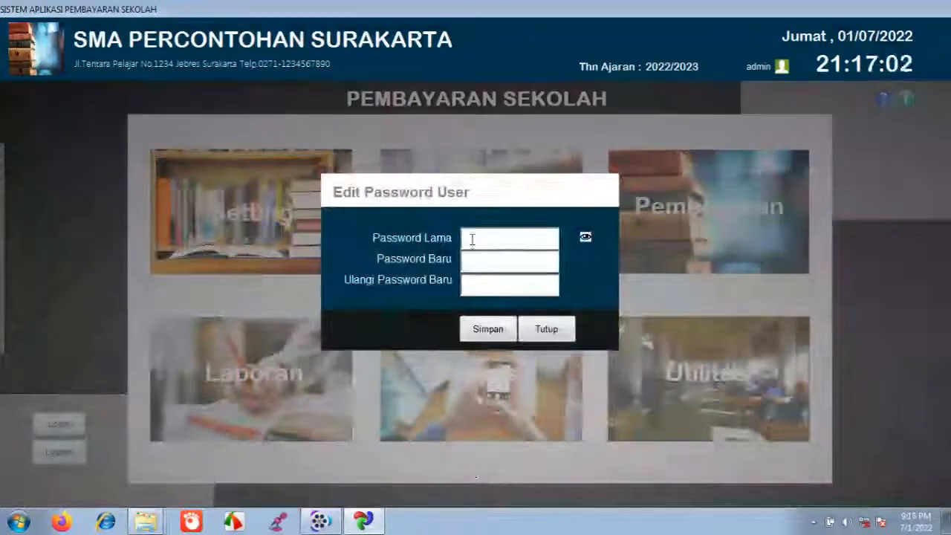
{"action": "type", "text": "a"}
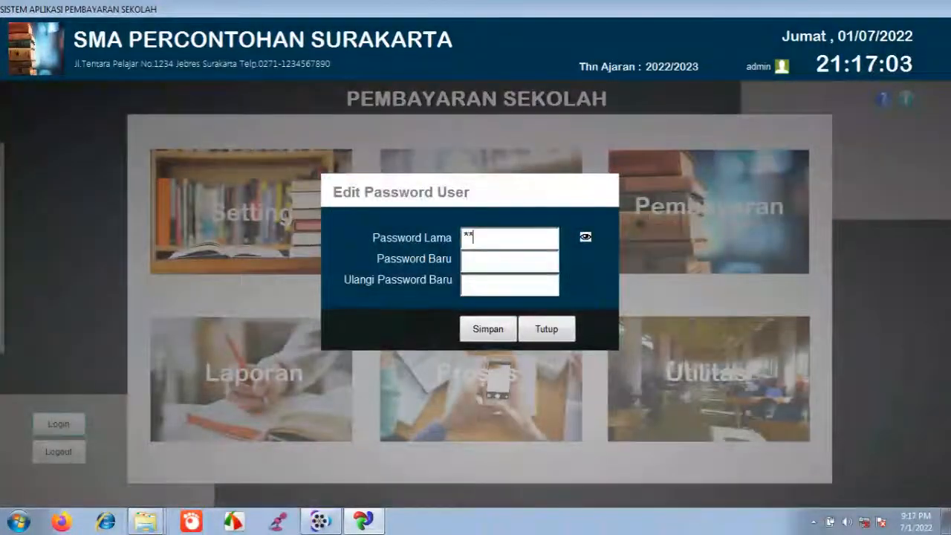
{"action": "type", "text": "a"}
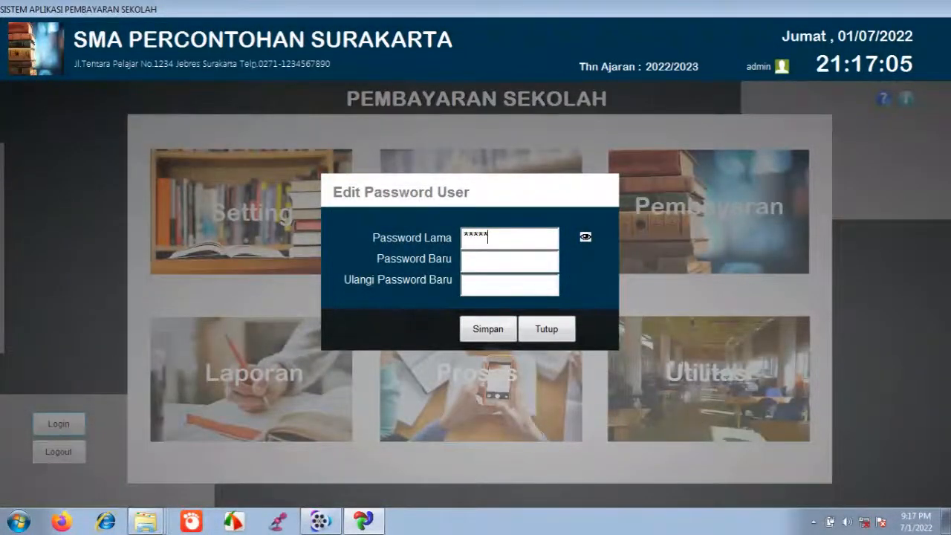
{"action": "left_click", "coordinate": [585, 238]}
{"action": "left_click", "coordinate": [507, 259]}
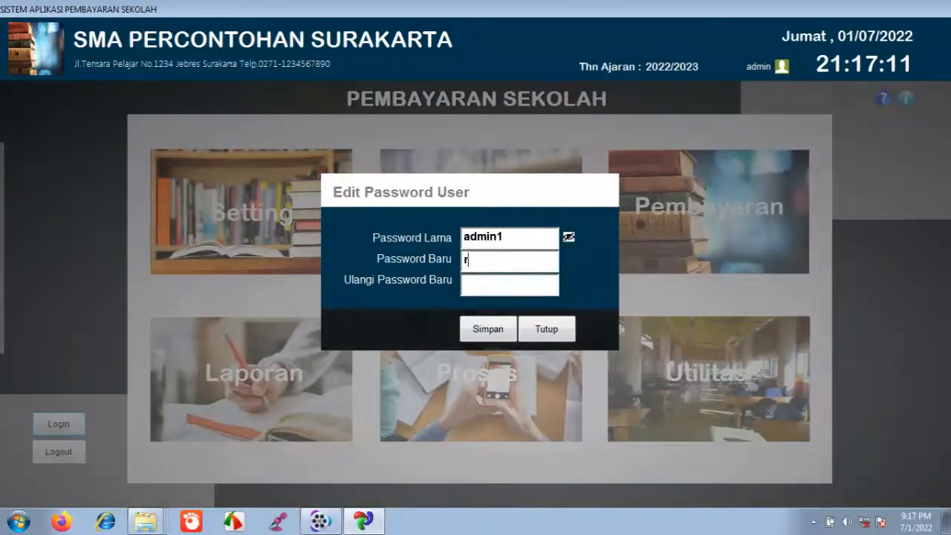
{"action": "type", "text": "rahasia"}
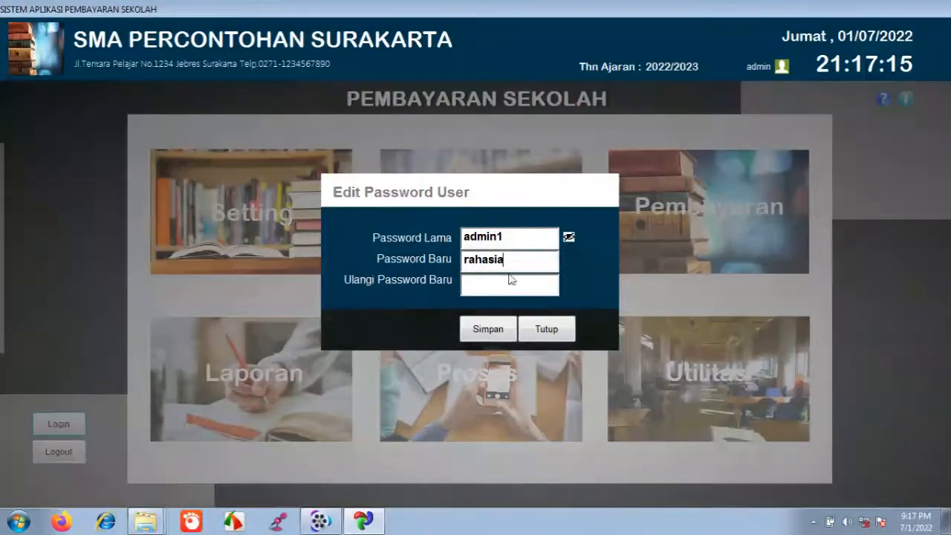
{"action": "type", "text": "rahasia"}
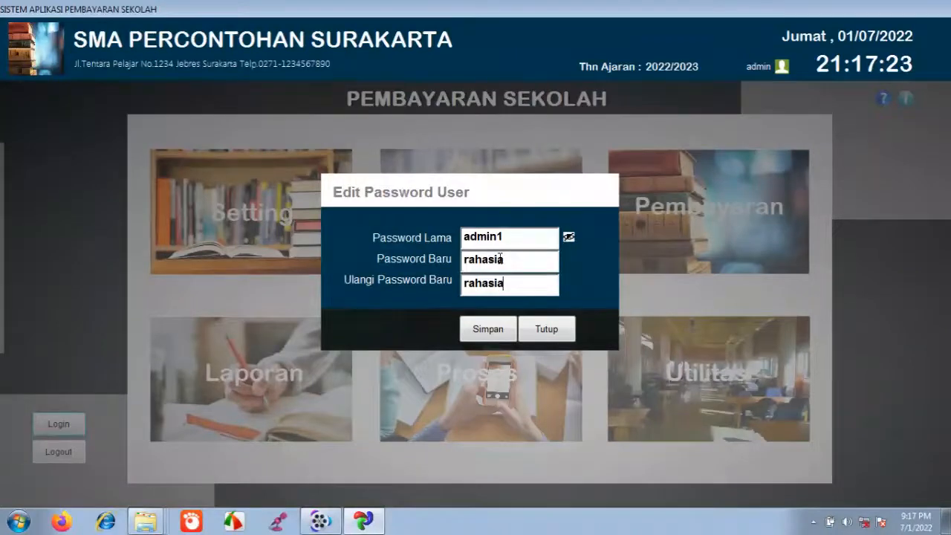
{"action": "left_click", "coordinate": [545, 328]}
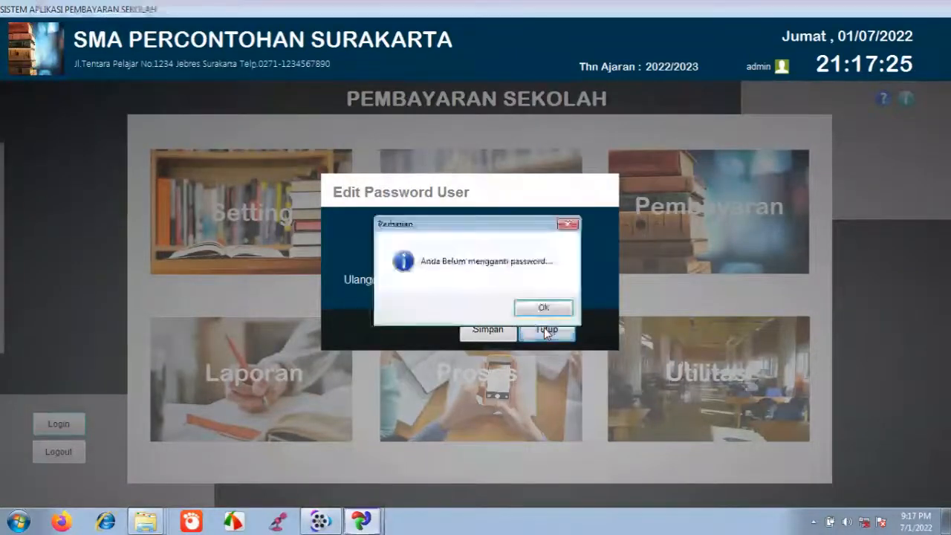
{"action": "left_click", "coordinate": [545, 308]}
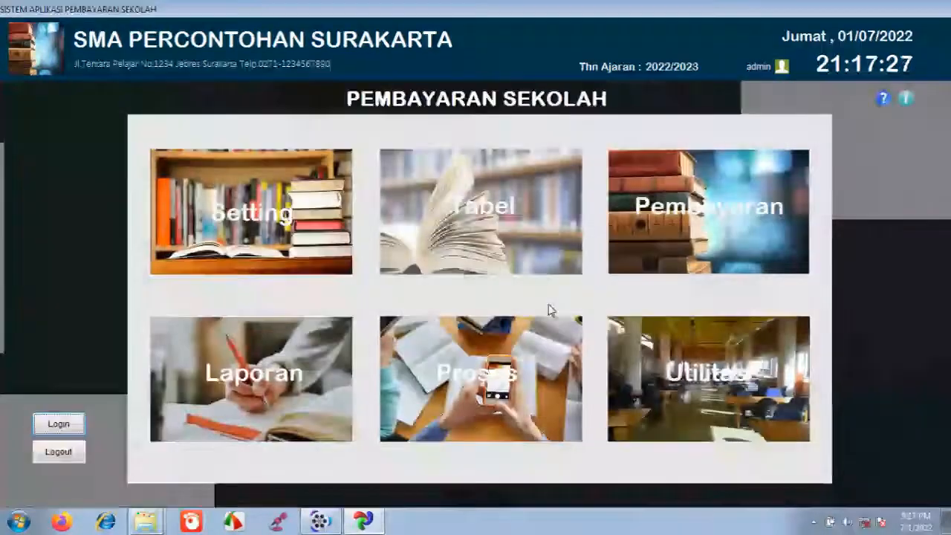
Open the Windows date and time settings from the taskbar clock
{"action": "left_click", "coordinate": [654, 326]}
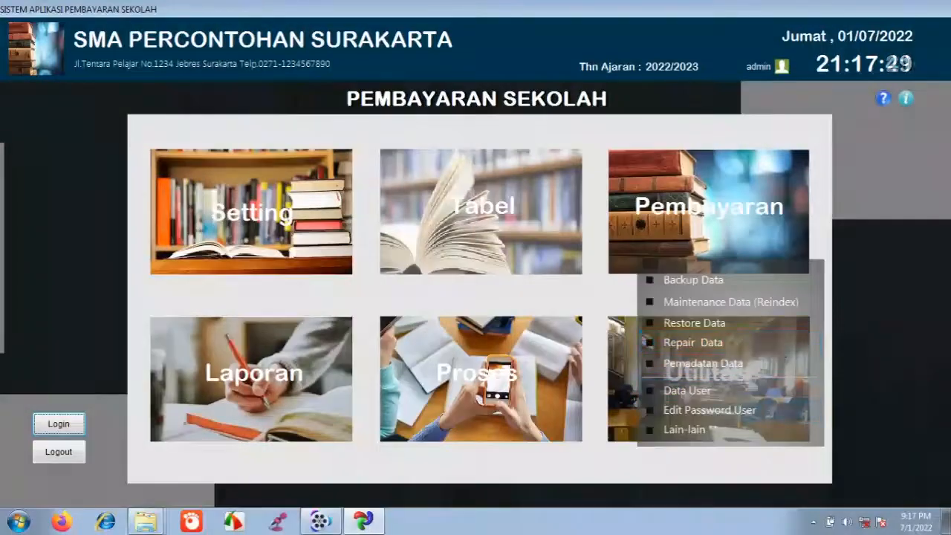
{"action": "left_click", "coordinate": [905, 516]}
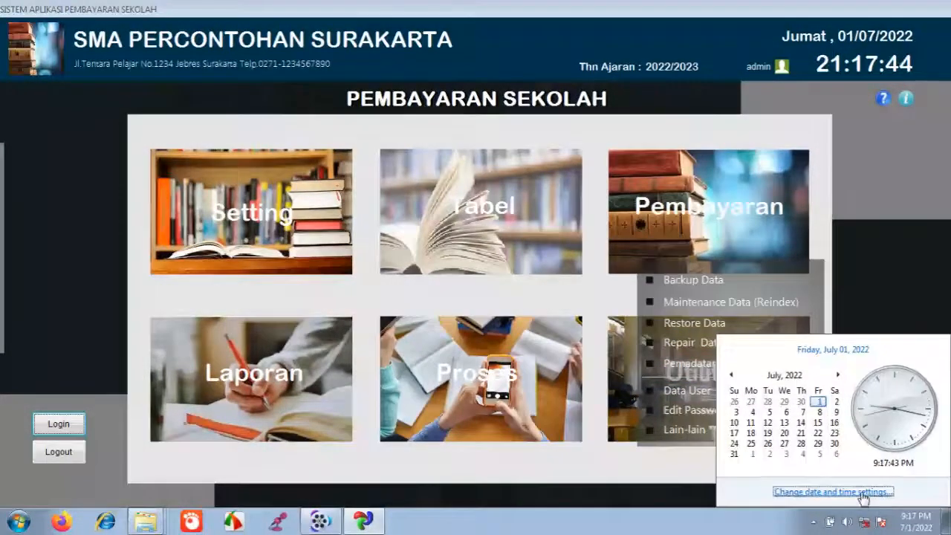
{"action": "left_click", "coordinate": [806, 491]}
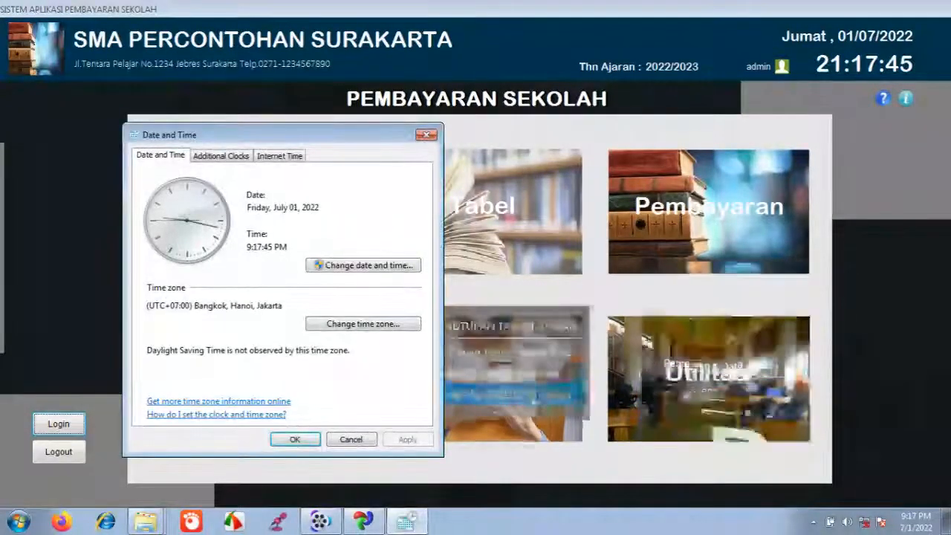
Advance the system calendar eight months and set the date to Thursday, June 1, 2023
{"action": "left_click", "coordinate": [371, 266]}
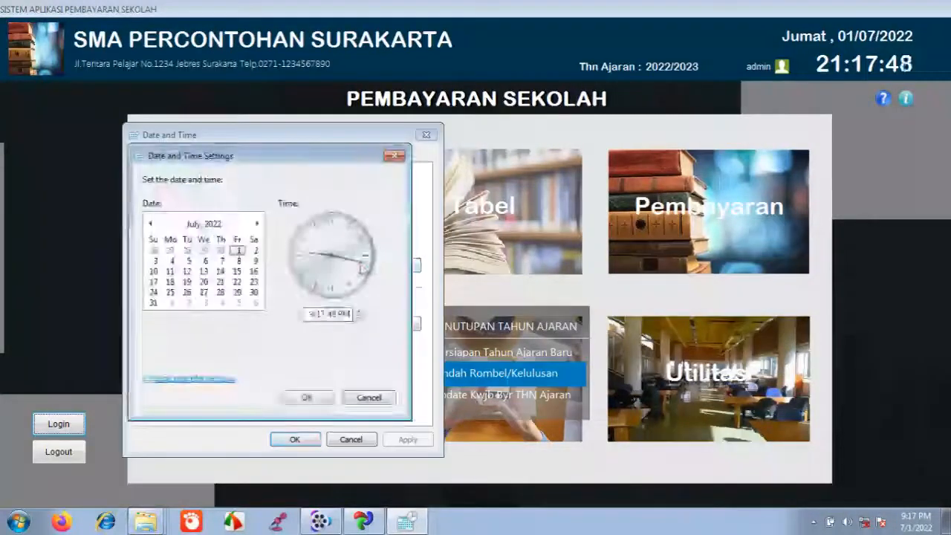
{"action": "left_click", "coordinate": [257, 224]}
{"action": "left_click", "coordinate": [257, 224]}
{"action": "left_click", "coordinate": [257, 225]}
{"action": "left_click", "coordinate": [257, 225]}
{"action": "left_click", "coordinate": [257, 224]}
{"action": "left_click", "coordinate": [257, 224]}
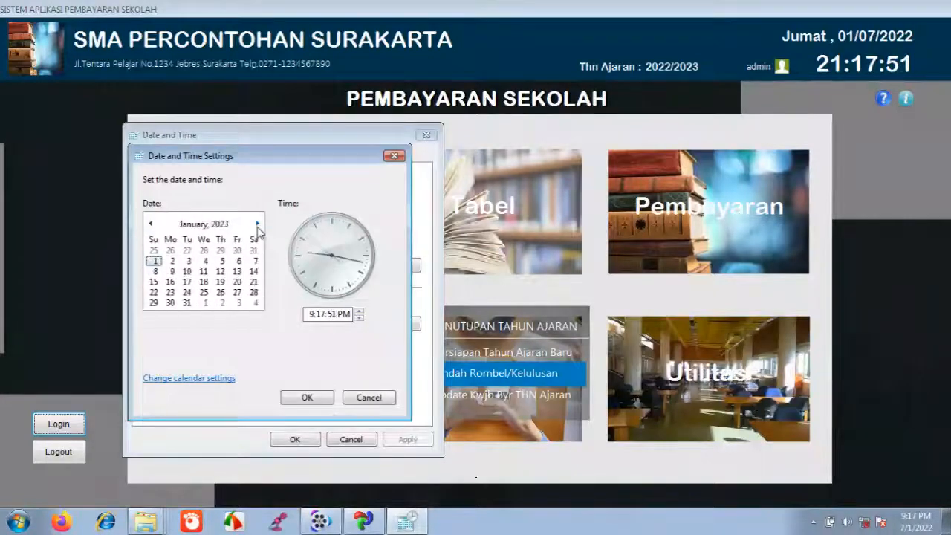
{"action": "left_click", "coordinate": [257, 224]}
{"action": "left_click", "coordinate": [257, 225]}
{"action": "left_click", "coordinate": [257, 225]}
{"action": "left_click", "coordinate": [257, 224]}
{"action": "left_click", "coordinate": [257, 224]}
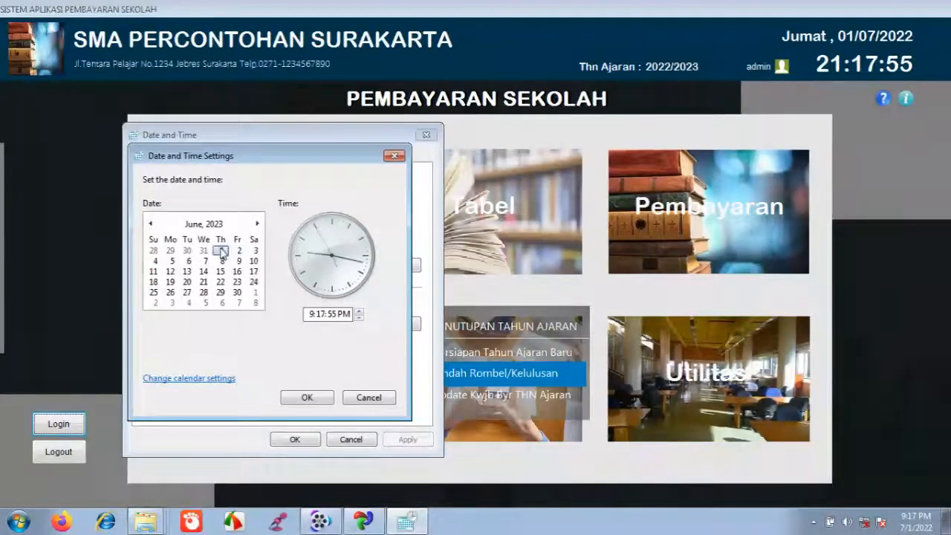
{"action": "left_click", "coordinate": [305, 396]}
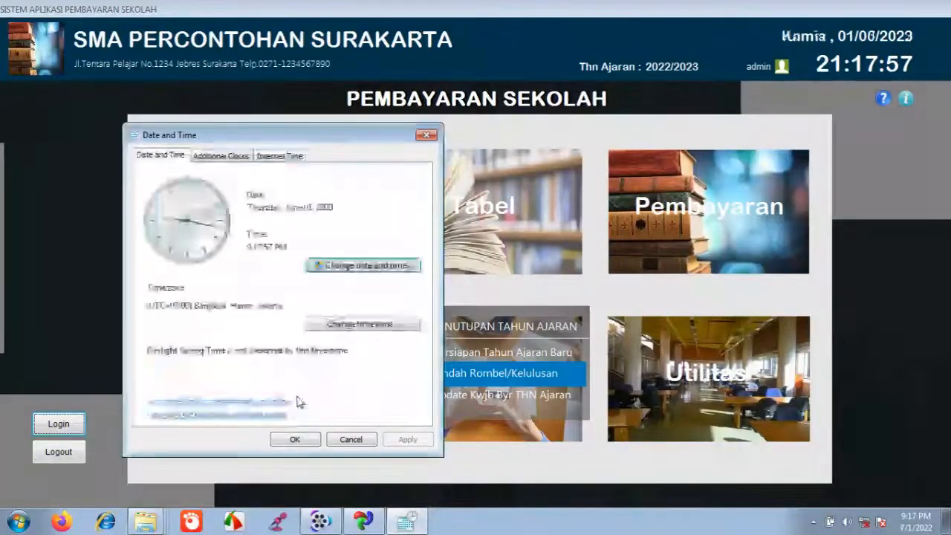
{"action": "left_click", "coordinate": [294, 440]}
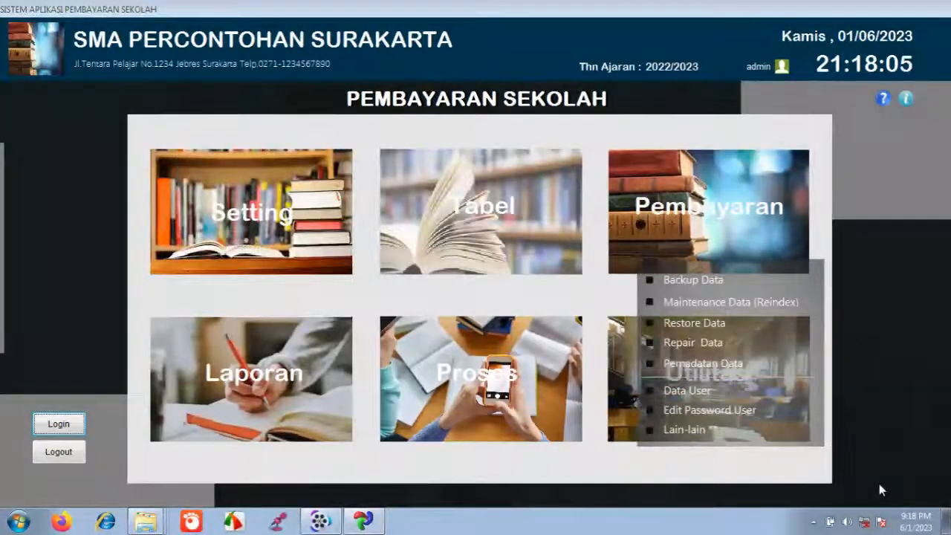
Change the daily transaction date setting to 01/06/2023 and save it
{"action": "mouse_move", "coordinate": [301, 245]}
{"action": "left_click", "coordinate": [276, 174]}
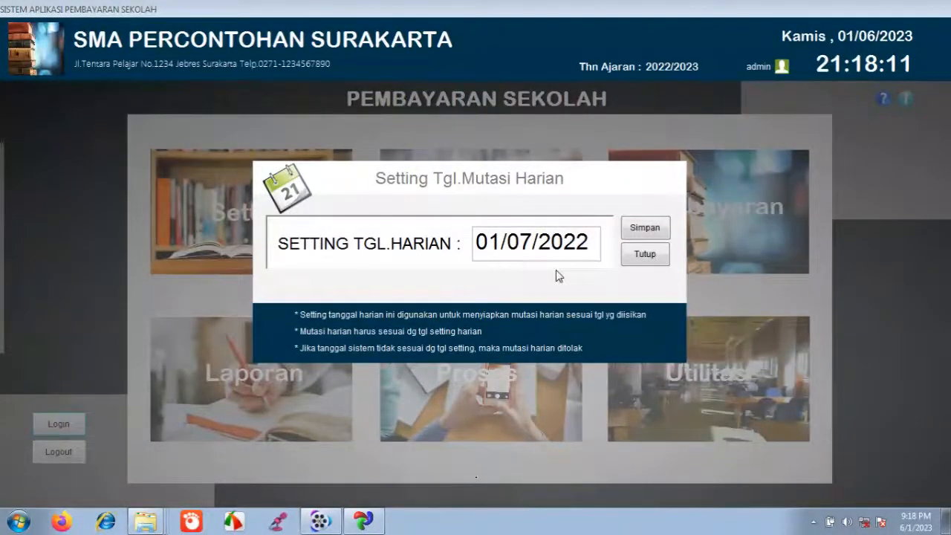
{"action": "left_click", "coordinate": [522, 246]}
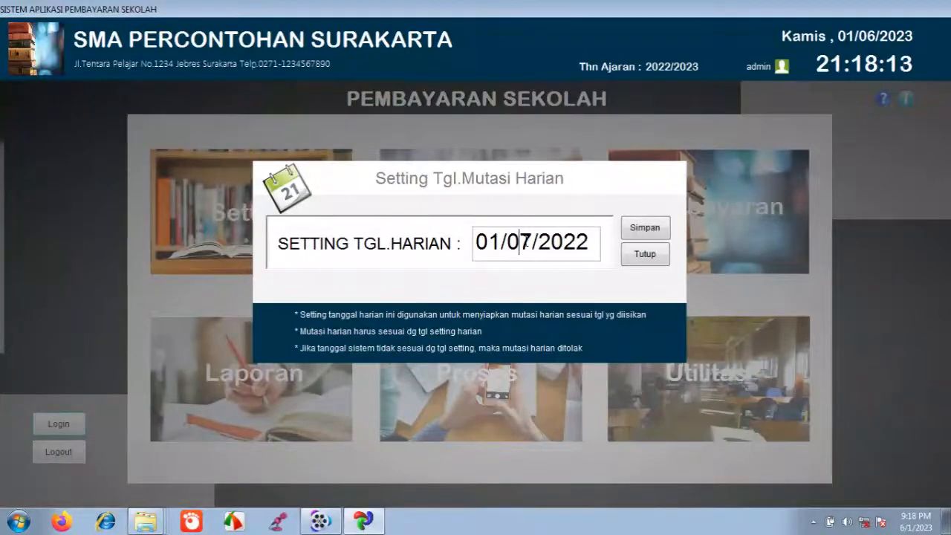
{"action": "type", "text": "6/202"}
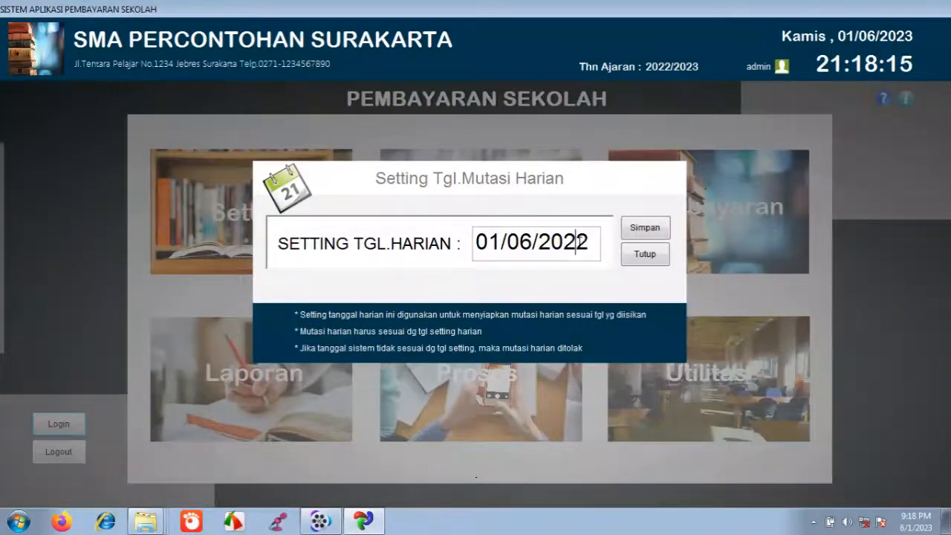
{"action": "type", "text": "3"}
{"action": "key", "text": "Tab"}
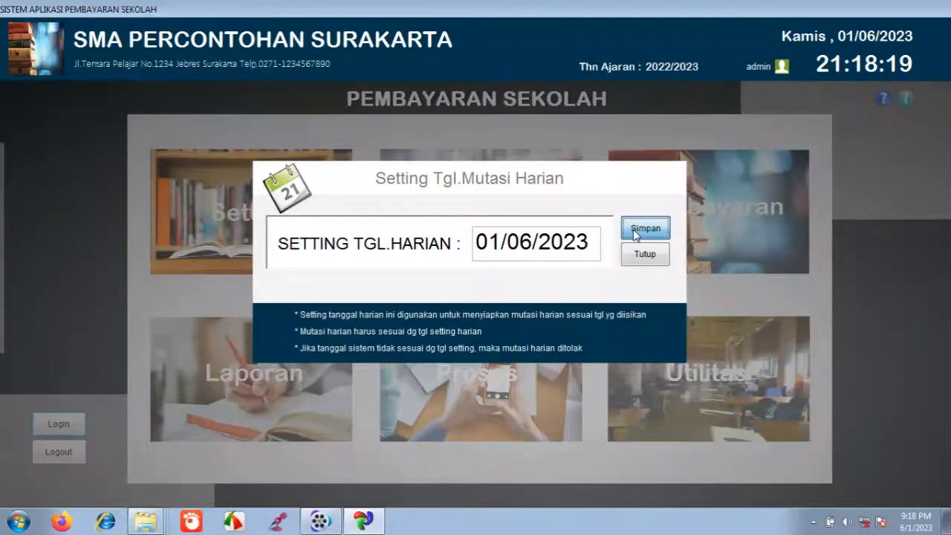
{"action": "left_click", "coordinate": [634, 231]}
{"action": "mouse_move", "coordinate": [634, 234]}
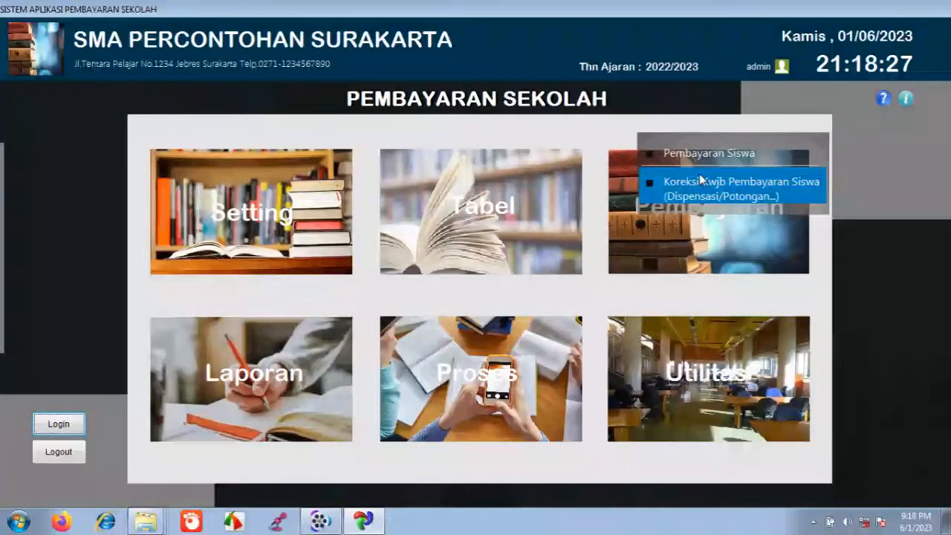
Load a student from the student list into the payment form
{"action": "left_click", "coordinate": [715, 153]}
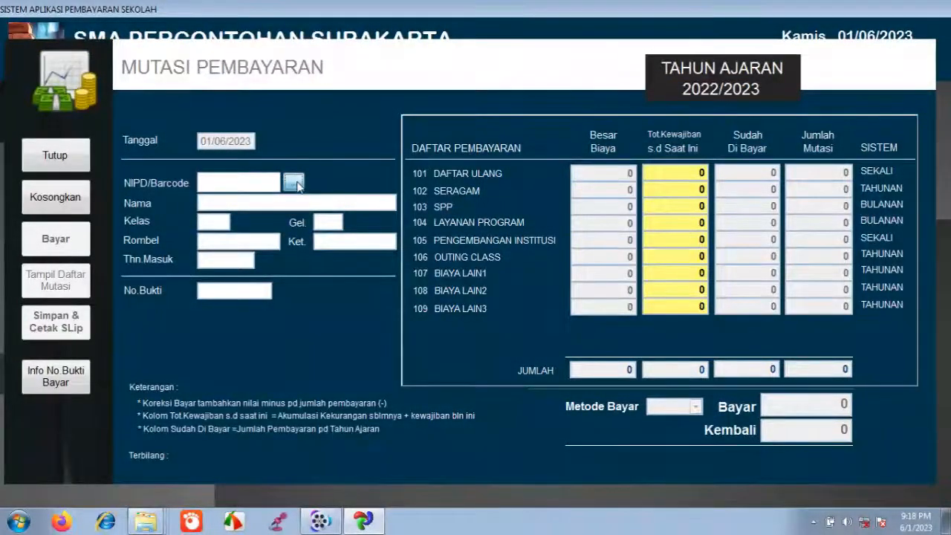
{"action": "left_click", "coordinate": [294, 183]}
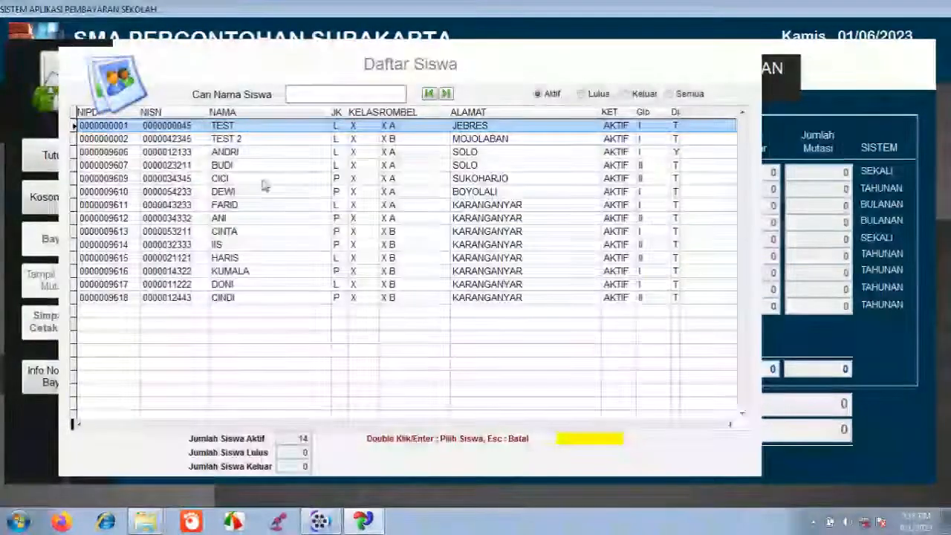
{"action": "left_click", "coordinate": [239, 153]}
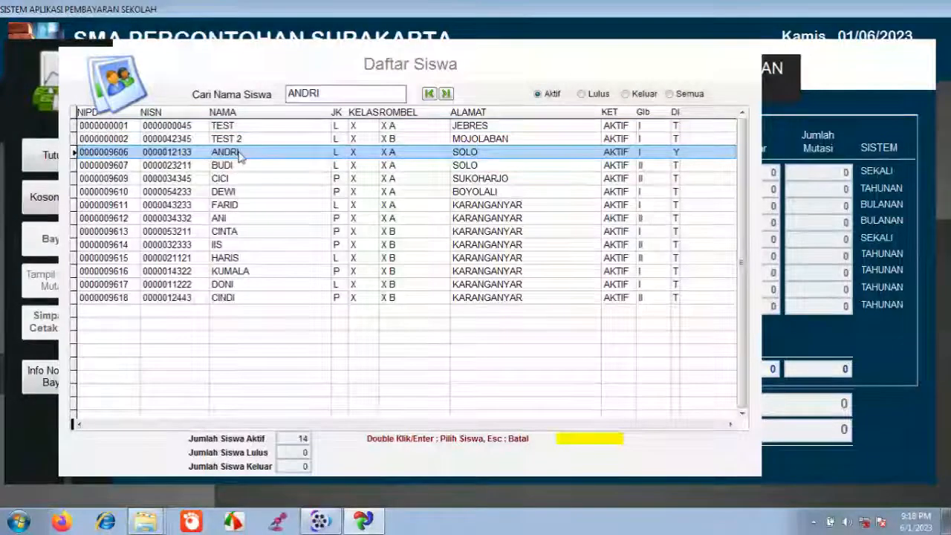
{"action": "double_click", "coordinate": [238, 168]}
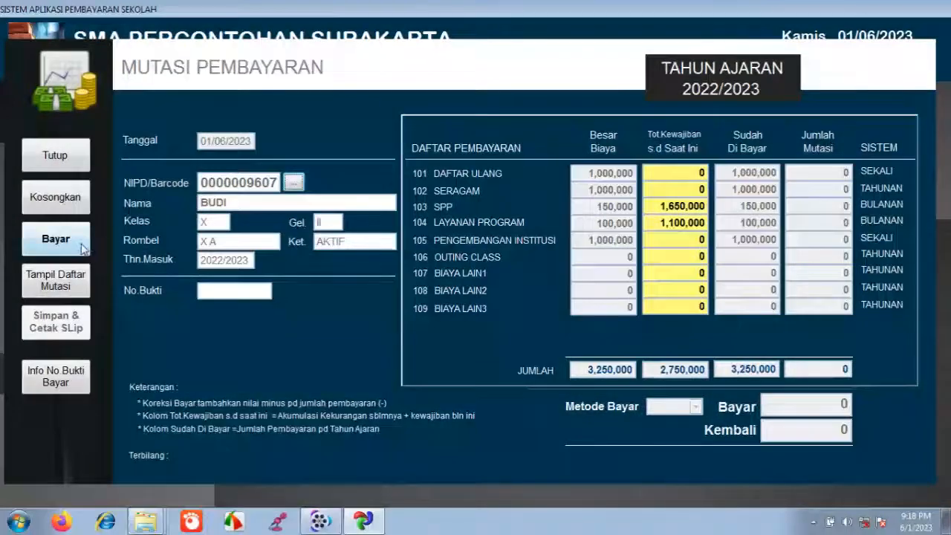
Enter SPP 1,650,000 (correcting 16,500,000) and LAYANAN PROGRAM 1,100,000
{"action": "left_click", "coordinate": [81, 246]}
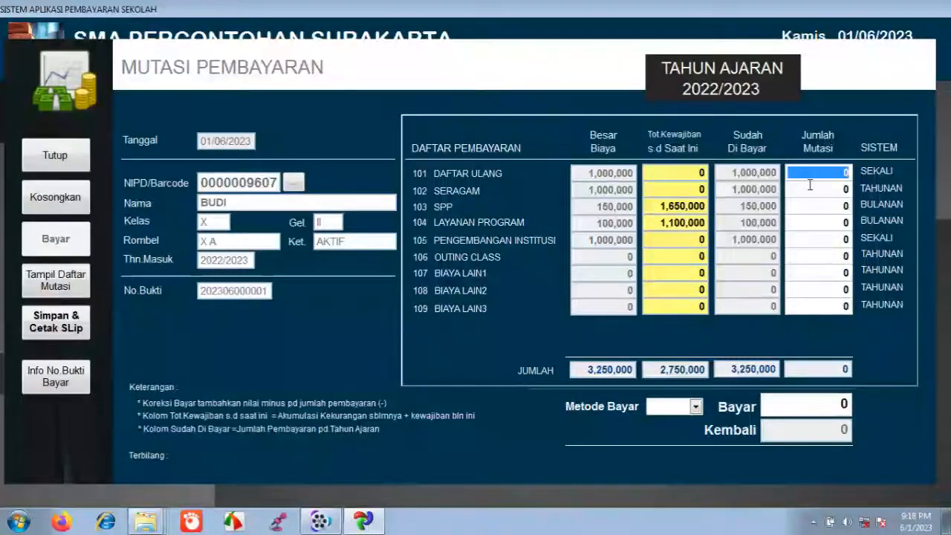
{"action": "left_click", "coordinate": [816, 206]}
{"action": "type", "text": "1"}
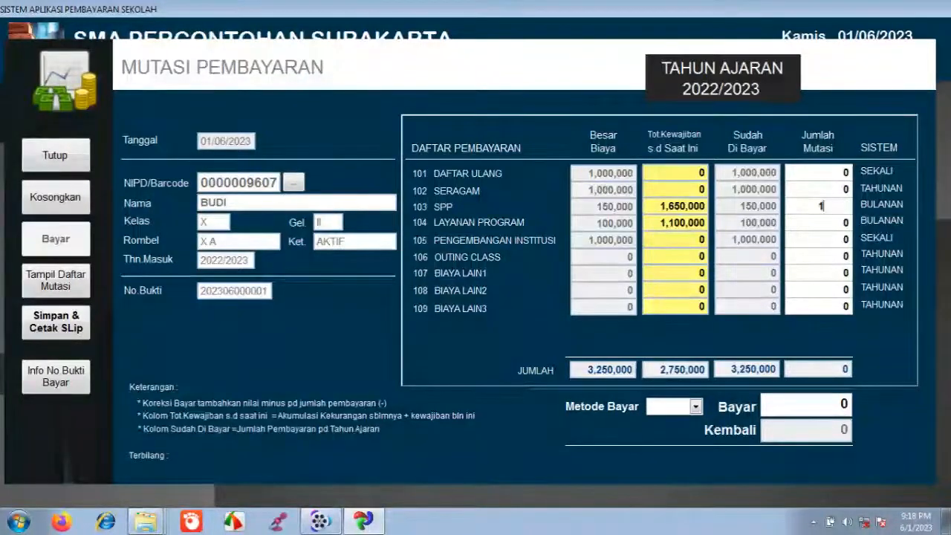
{"action": "type", "text": "6,500,000"}
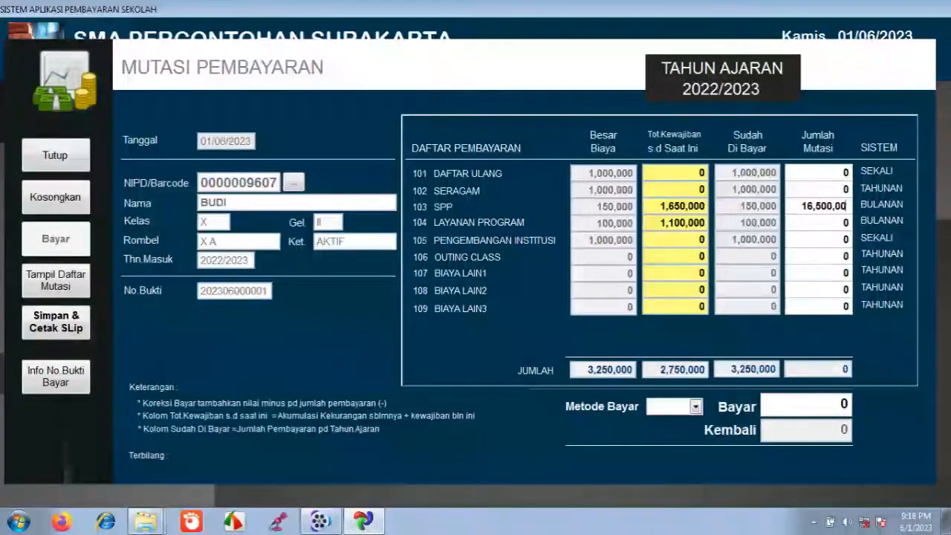
{"action": "key", "text": "Return"}
{"action": "key", "text": "Return"}
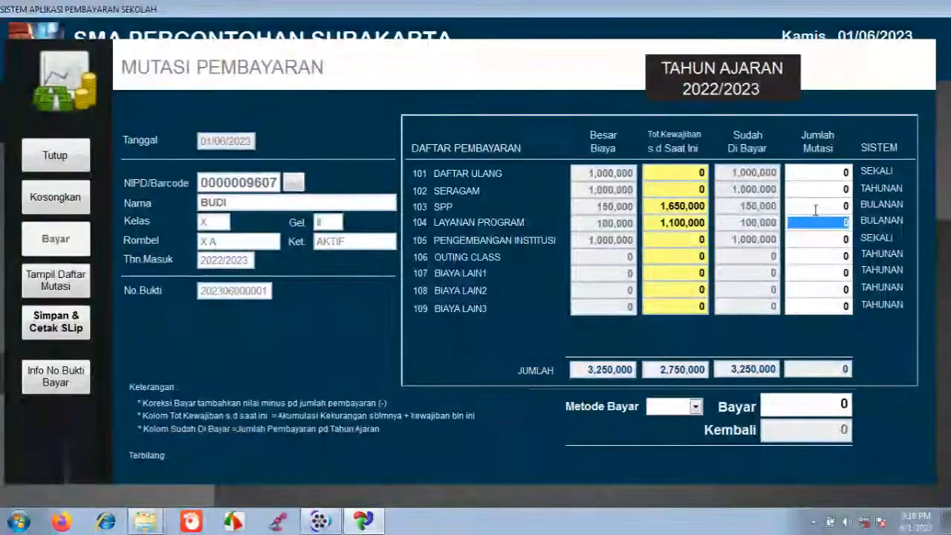
{"action": "left_click", "coordinate": [815, 207]}
{"action": "type", "text": "1,650,000"}
{"action": "key", "text": "Return"}
{"action": "type", "text": "11,000,00"}
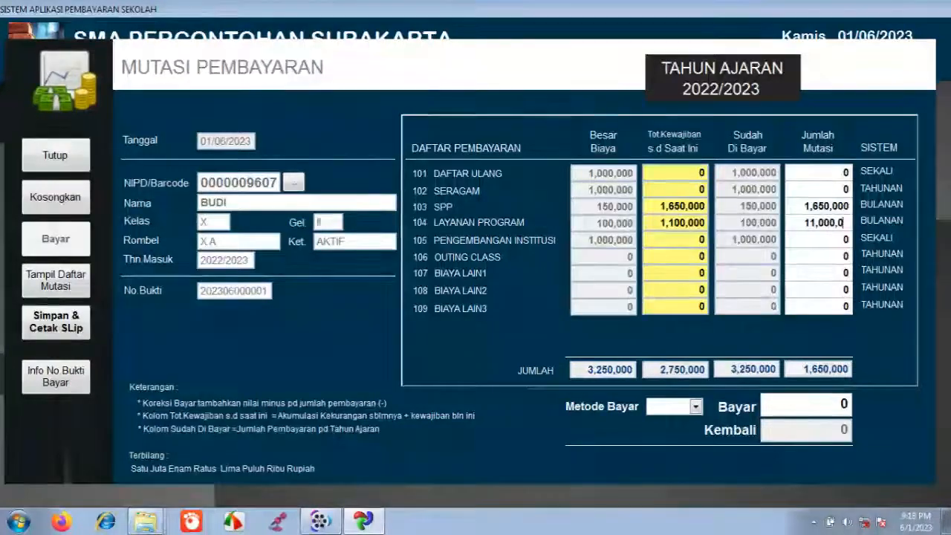
{"action": "key", "text": "Return"}
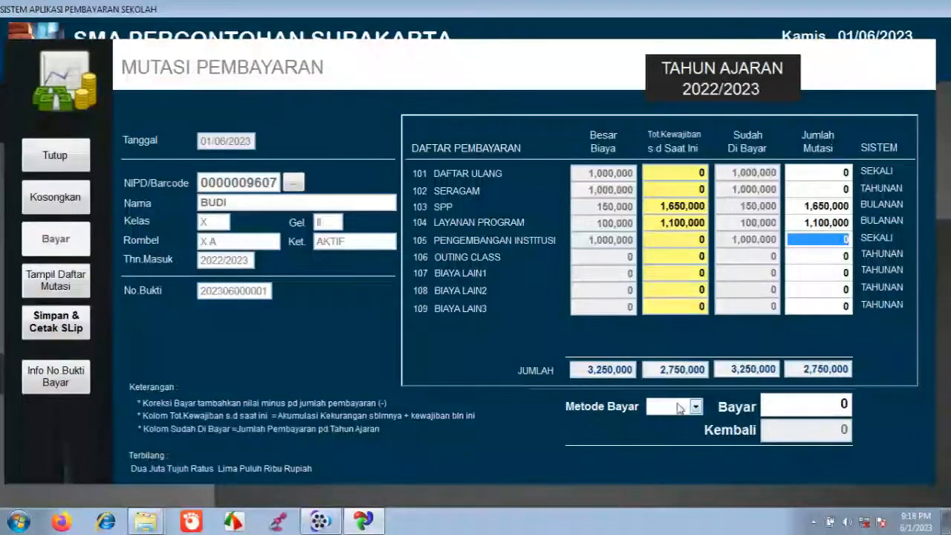
Pay by TUNAI with 2,750,000 so no change is due
{"action": "left_click", "coordinate": [678, 405]}
{"action": "left_click", "coordinate": [666, 427]}
{"action": "left_click", "coordinate": [774, 405]}
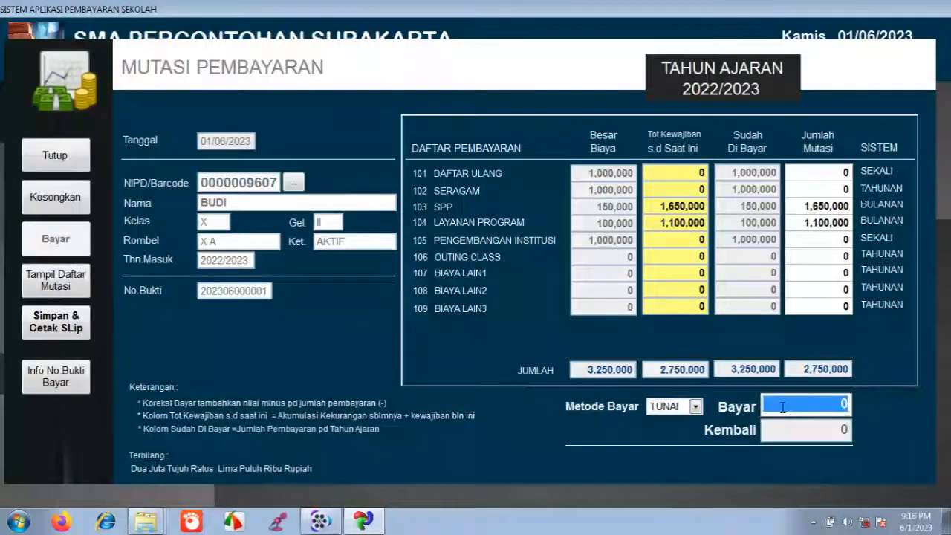
{"action": "type", "text": "27"}
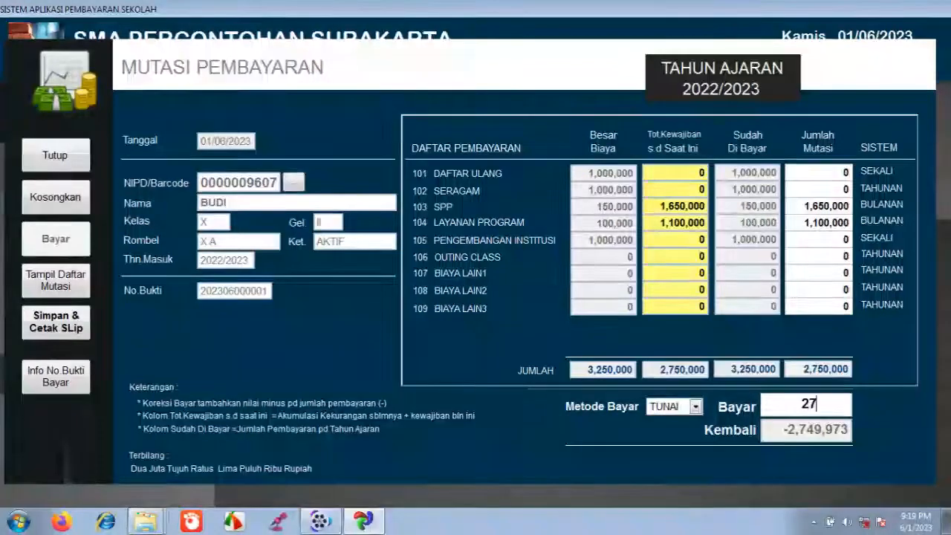
{"action": "type", "text": "5,00000,0"}
{"action": "key", "text": "Return"}
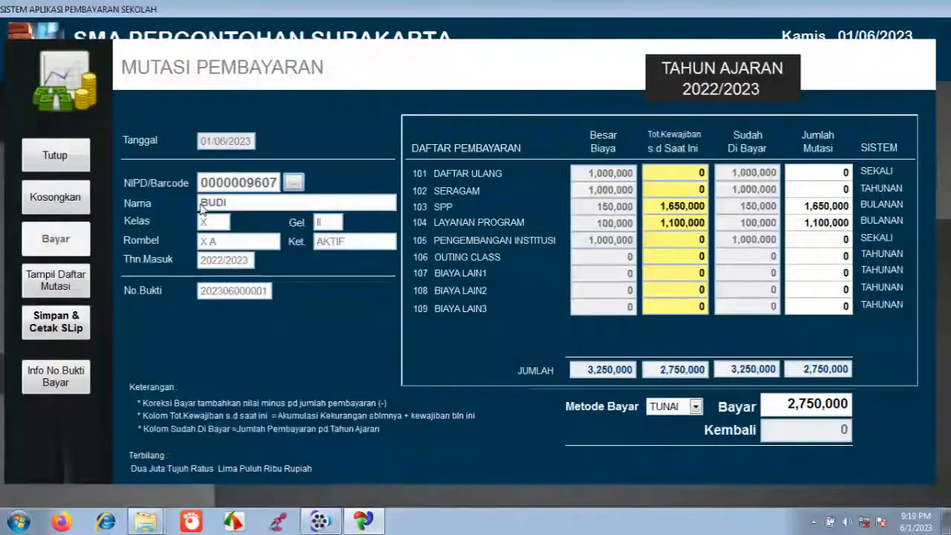
Save the 2,750,000 payment, print its receipt slip, and close the preview
{"action": "left_click", "coordinate": [67, 321]}
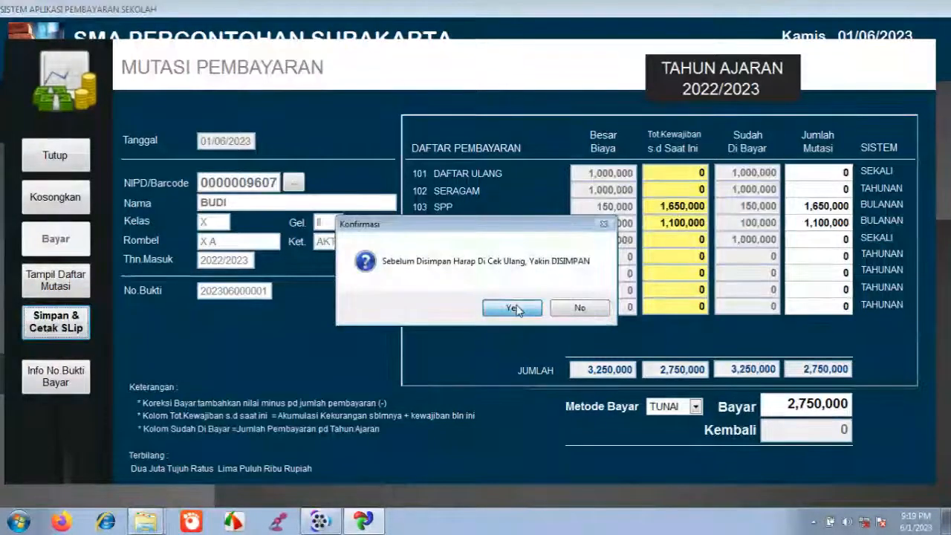
{"action": "left_click", "coordinate": [514, 308]}
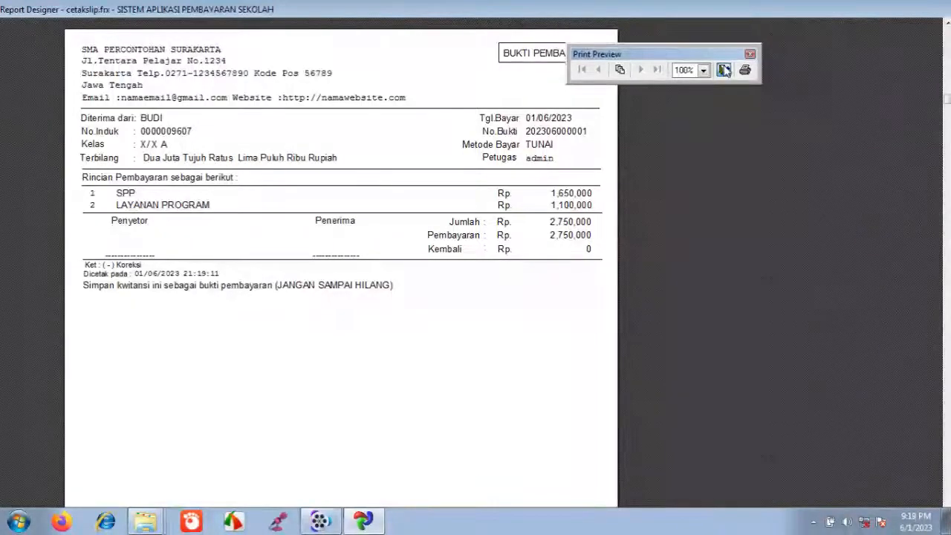
{"action": "left_click", "coordinate": [724, 70]}
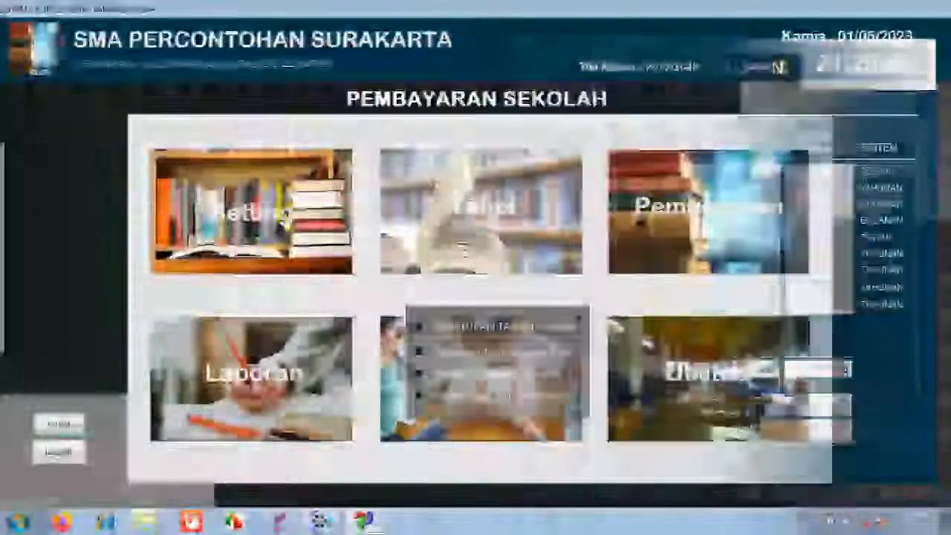
{"action": "left_click", "coordinate": [915, 521]}
Set the Windows system date to Friday, June 30, 2023
{"action": "left_click", "coordinate": [861, 494]}
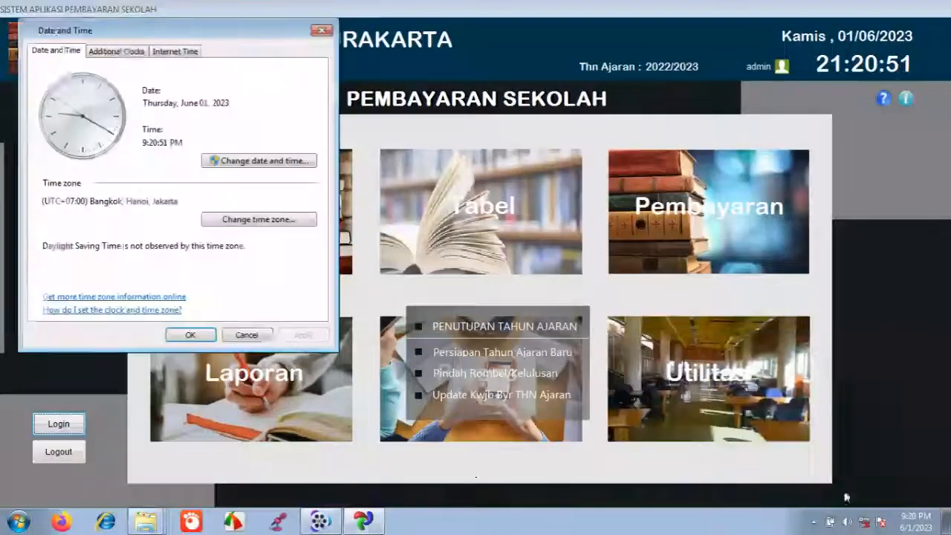
{"action": "left_click", "coordinate": [271, 162]}
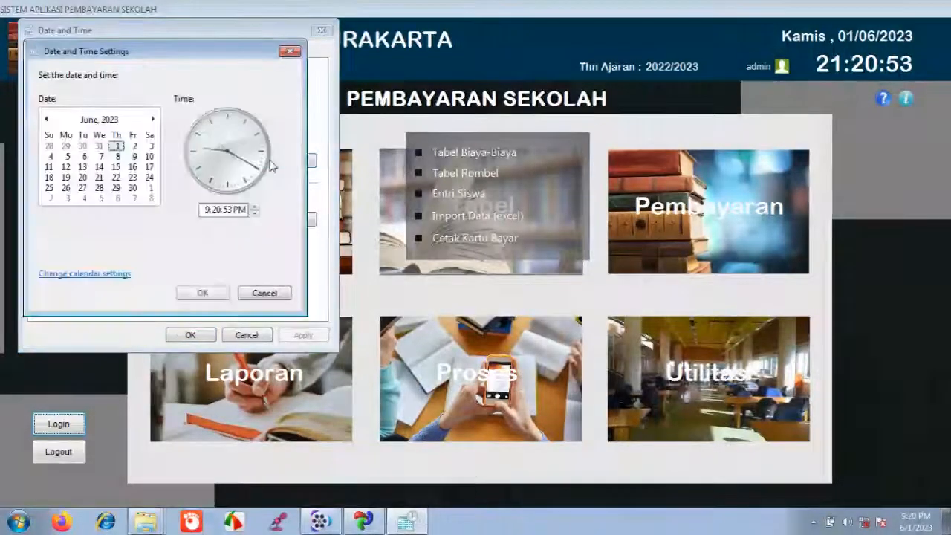
{"action": "left_click", "coordinate": [154, 120]}
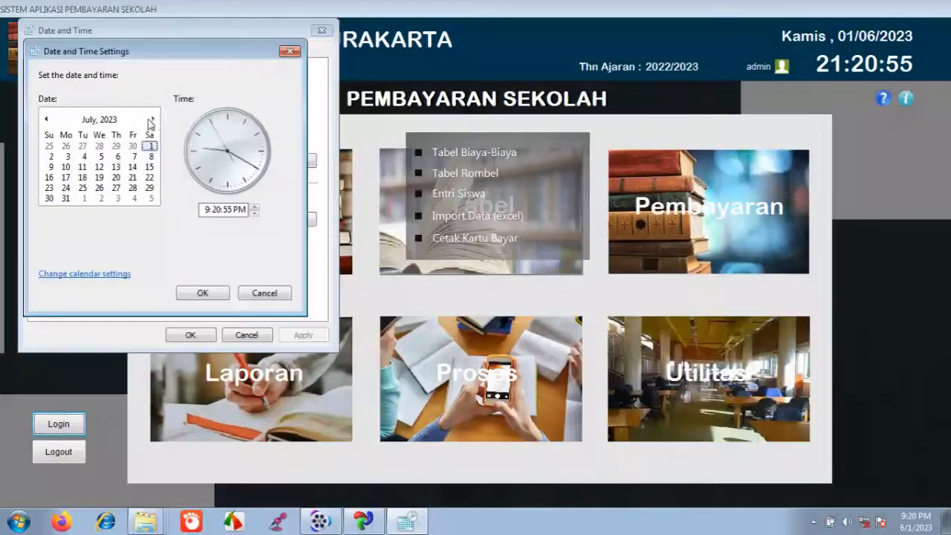
{"action": "left_click", "coordinate": [47, 119]}
{"action": "left_click", "coordinate": [132, 187]}
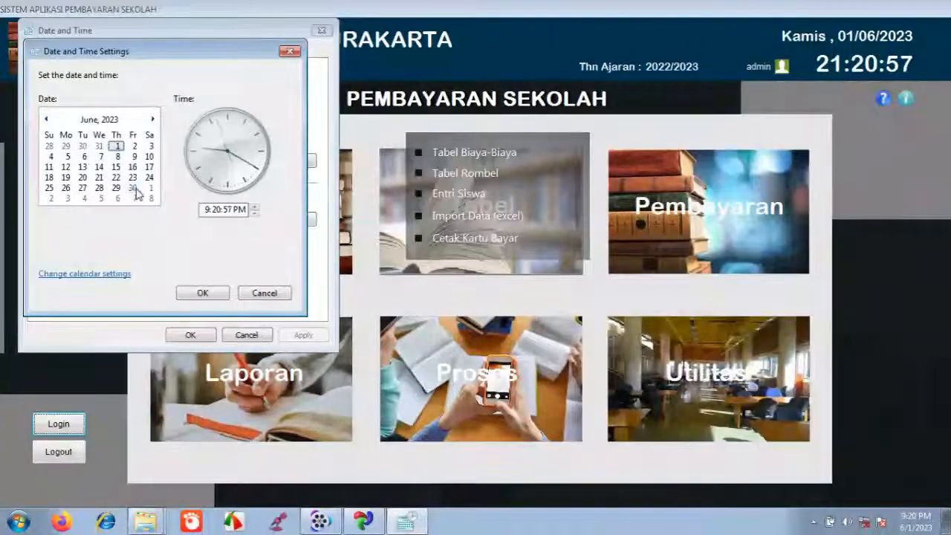
{"action": "left_click", "coordinate": [212, 295]}
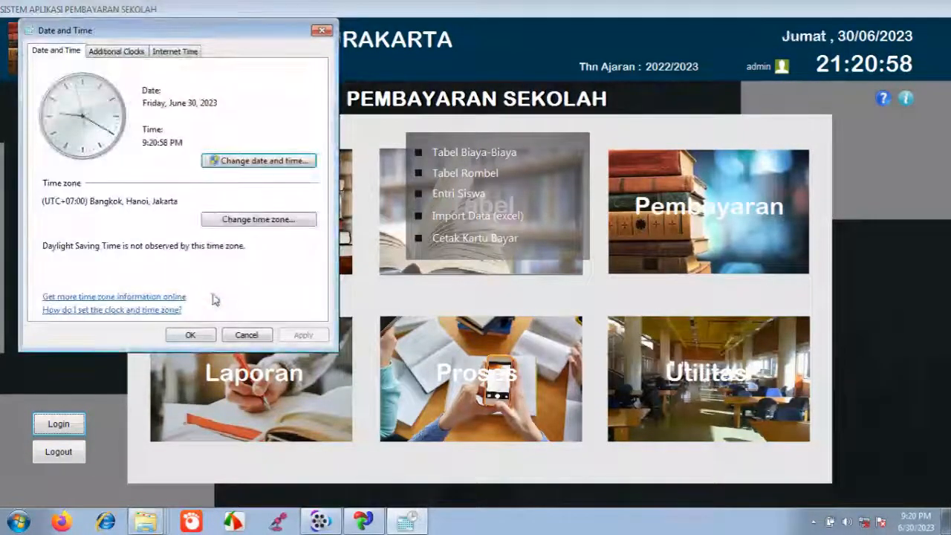
{"action": "left_click", "coordinate": [207, 338]}
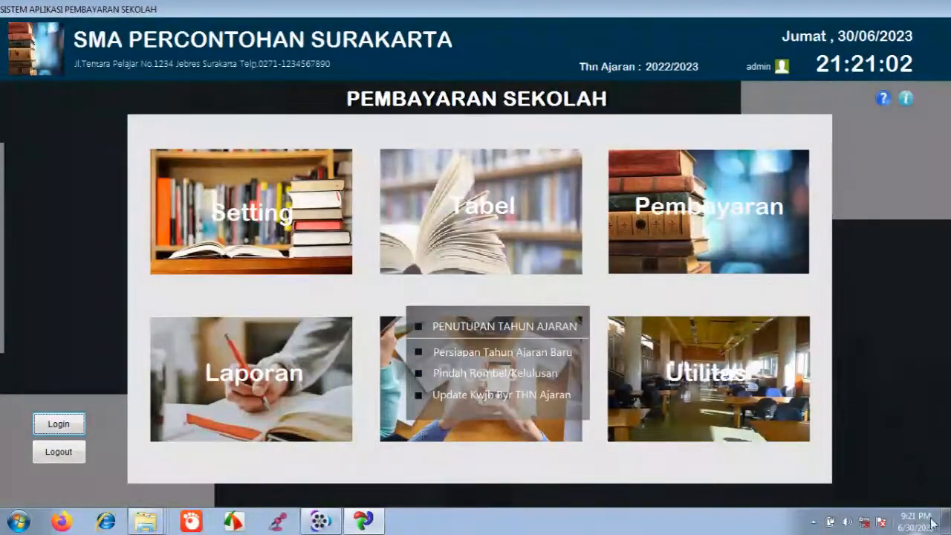
Set the app's daily transaction date to 30/06/2023 and save it
{"action": "mouse_move", "coordinate": [223, 159]}
{"action": "left_click", "coordinate": [245, 174]}
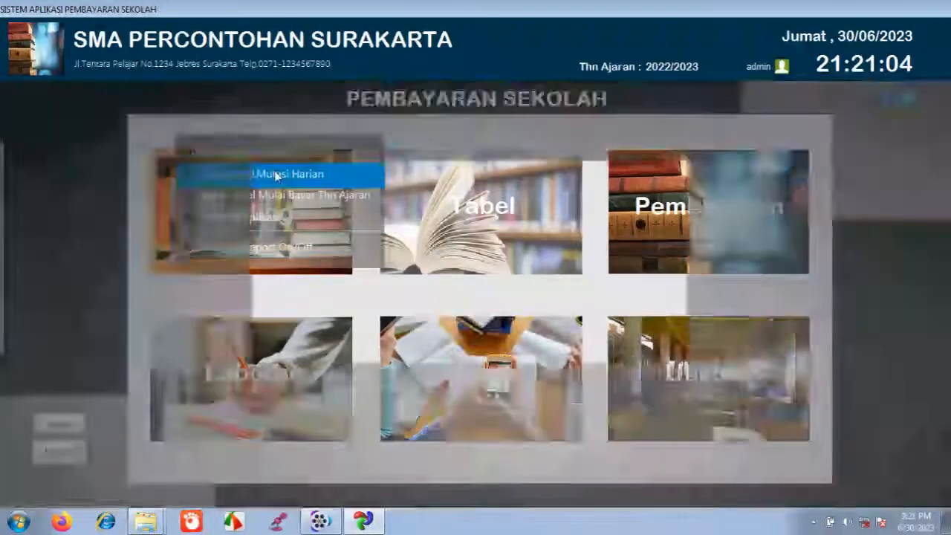
{"action": "type", "text": "30/06/2023"}
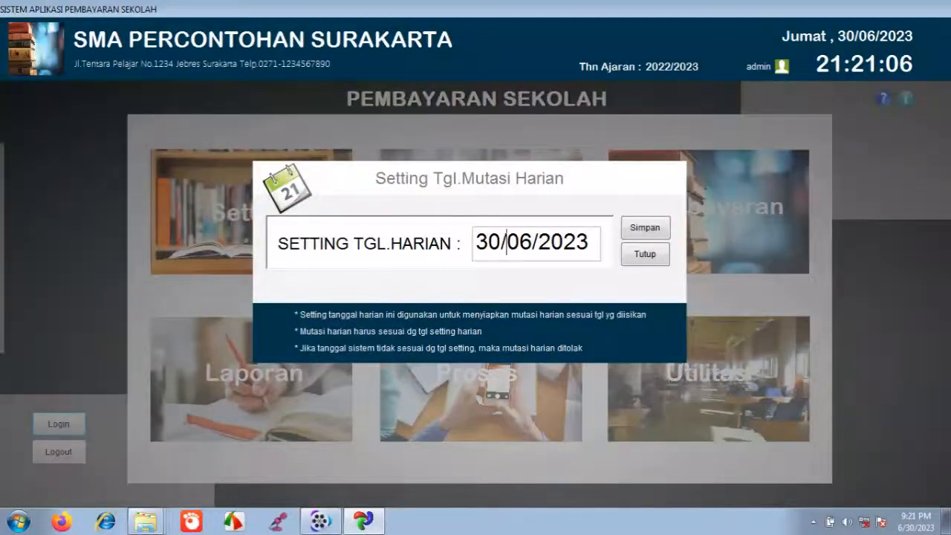
{"action": "left_click", "coordinate": [632, 231]}
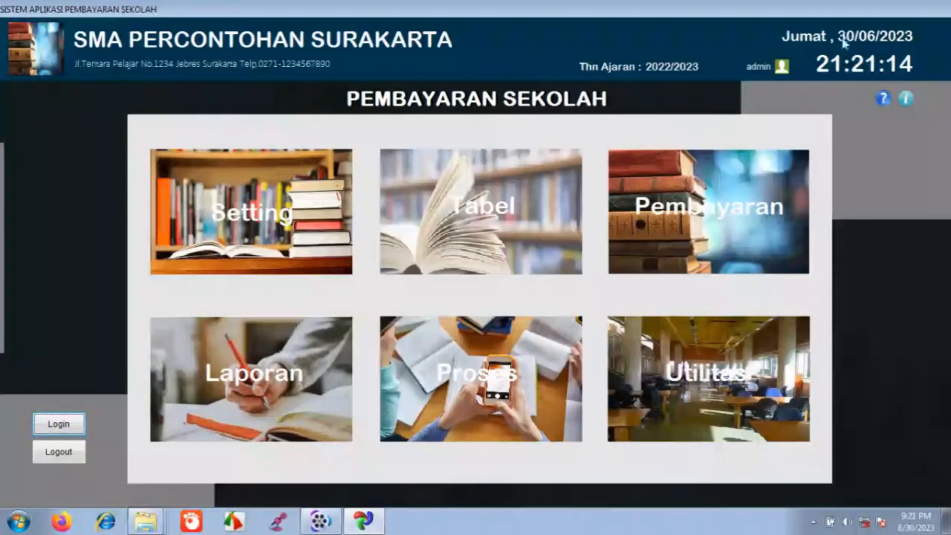
{"action": "mouse_move", "coordinate": [475, 371]}
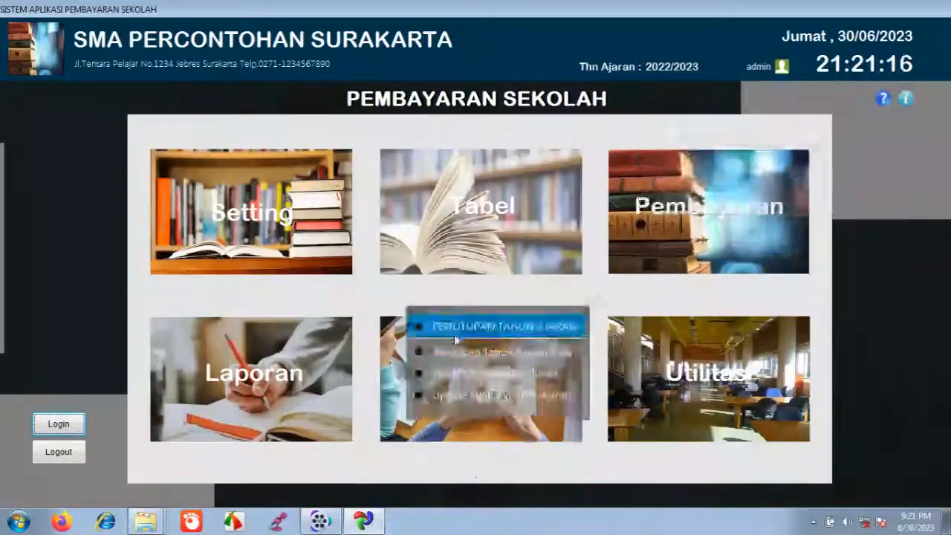
Open year-end closing for 2022/2023 and back up the data to D:\backupdata
{"action": "left_click", "coordinate": [502, 328]}
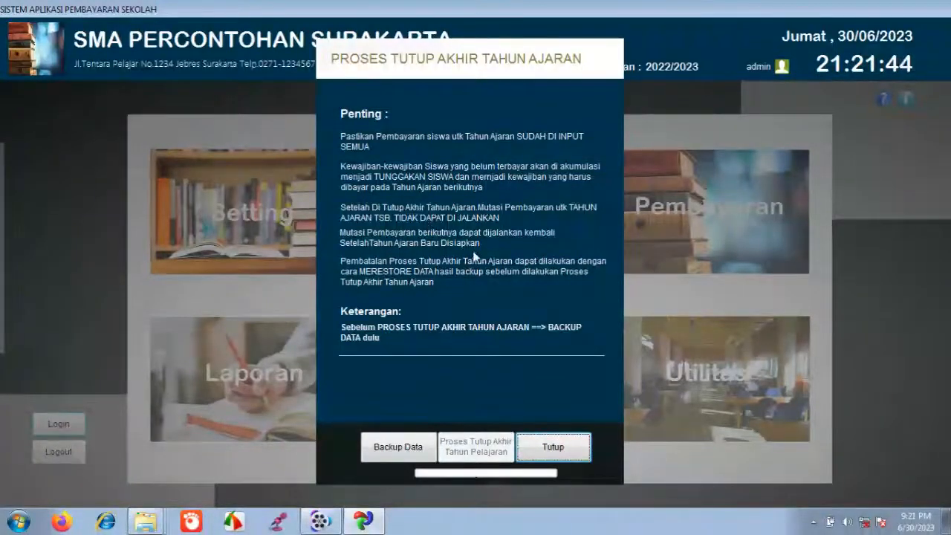
{"action": "left_click", "coordinate": [407, 449]}
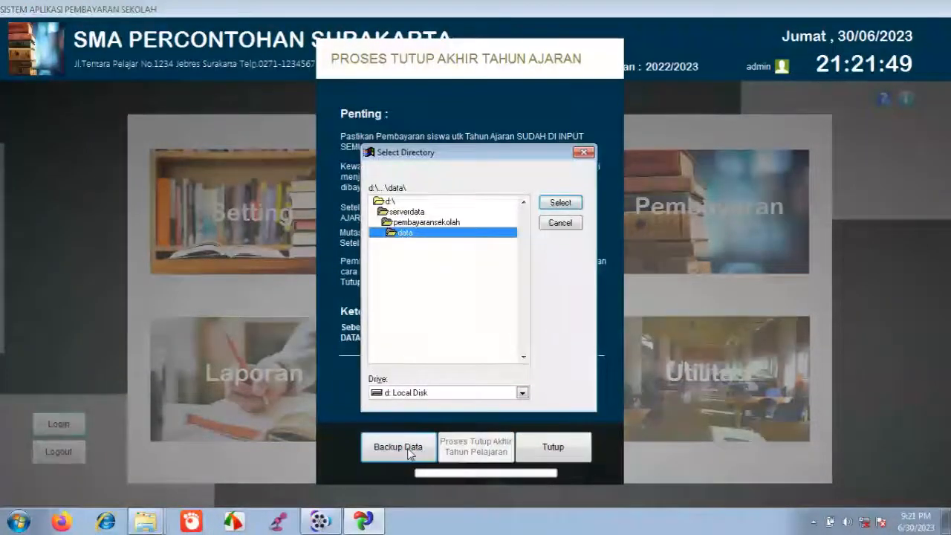
{"action": "double_click", "coordinate": [390, 201]}
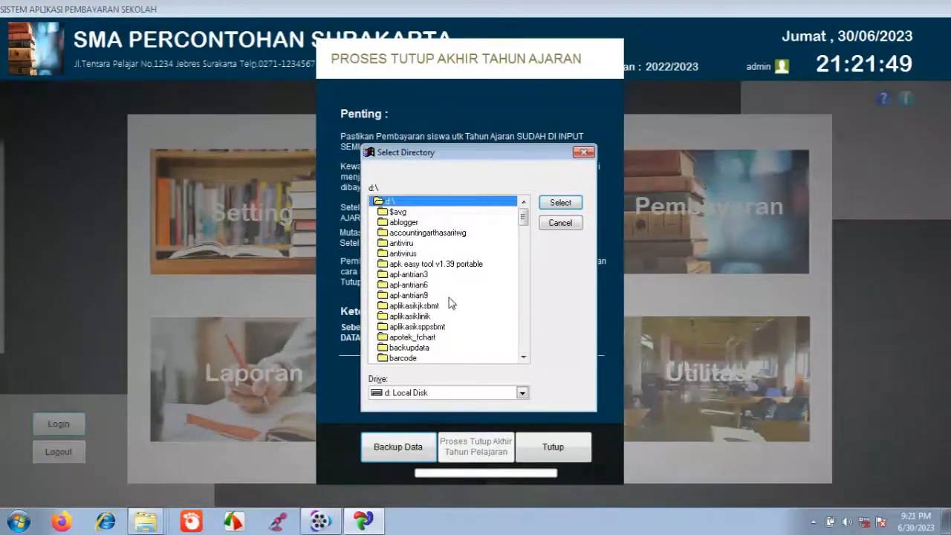
{"action": "double_click", "coordinate": [416, 348]}
{"action": "left_click", "coordinate": [557, 202]}
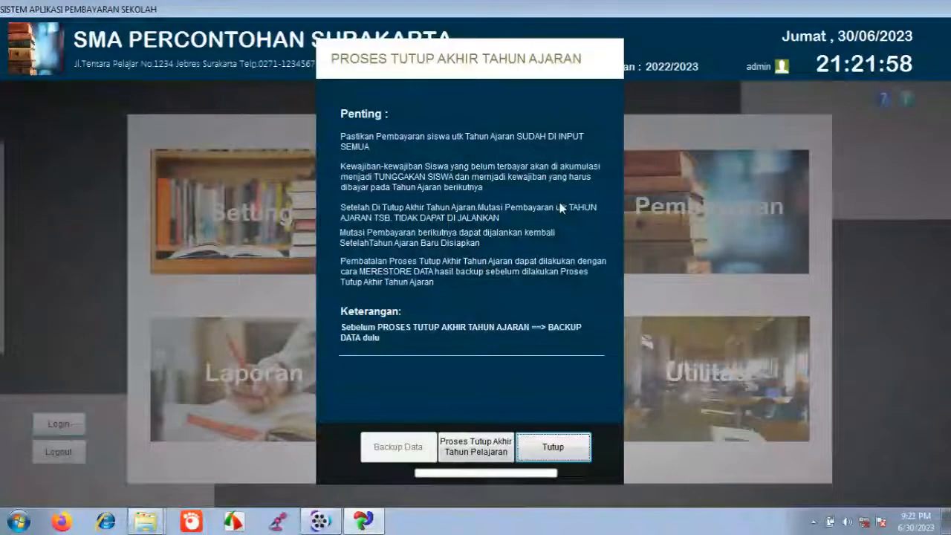
{"action": "left_click", "coordinate": [158, 466]}
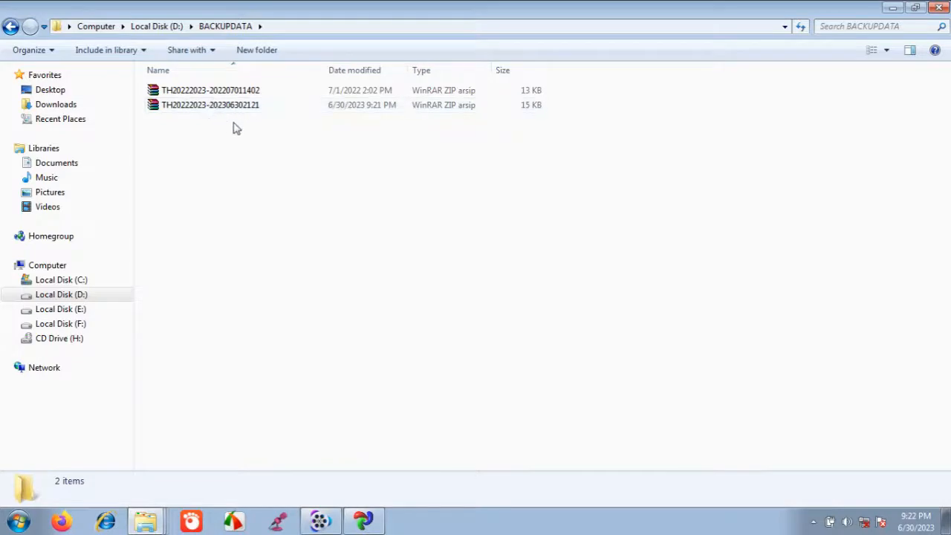
{"action": "left_click", "coordinate": [362, 521]}
{"action": "left_click", "coordinate": [505, 455]}
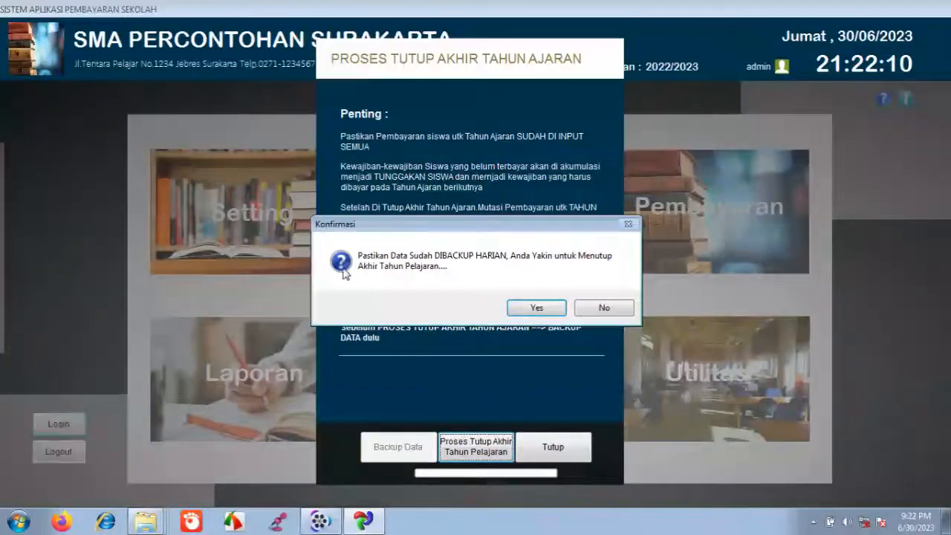
Confirm closing the 2022/2023 school year and acknowledge the completion message
{"action": "left_click", "coordinate": [542, 314]}
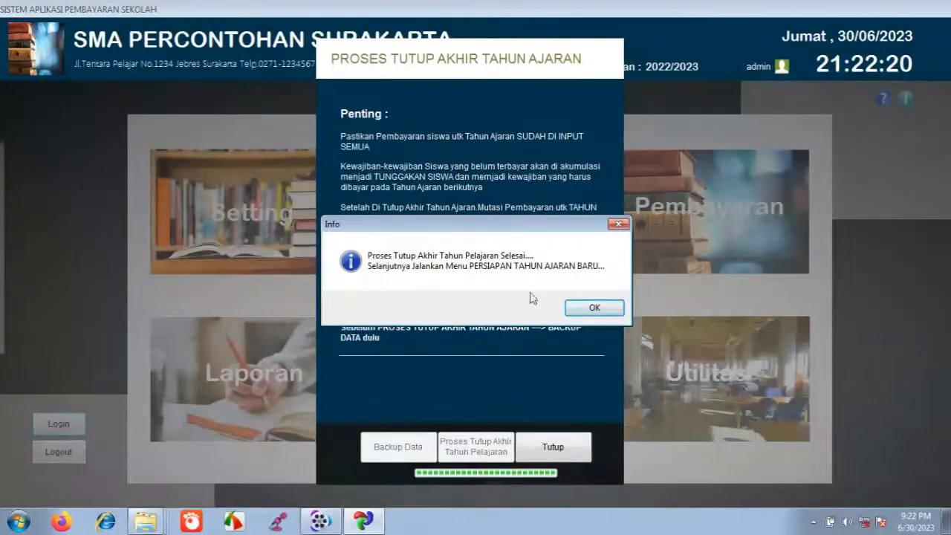
{"action": "left_click", "coordinate": [595, 309]}
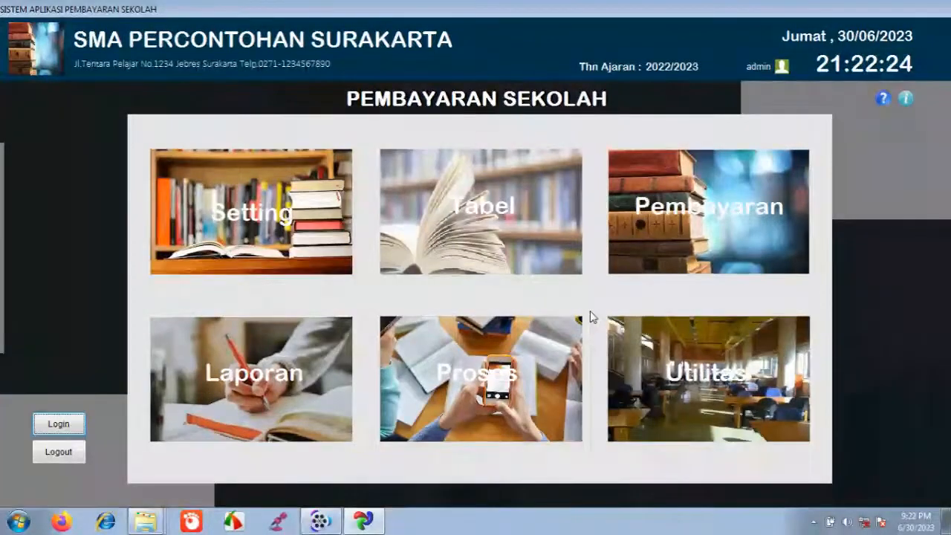
{"action": "left_click", "coordinate": [524, 324]}
Open new school year preparation and start the 2023/2024 school year after 2022/2023
{"action": "left_click", "coordinate": [495, 350]}
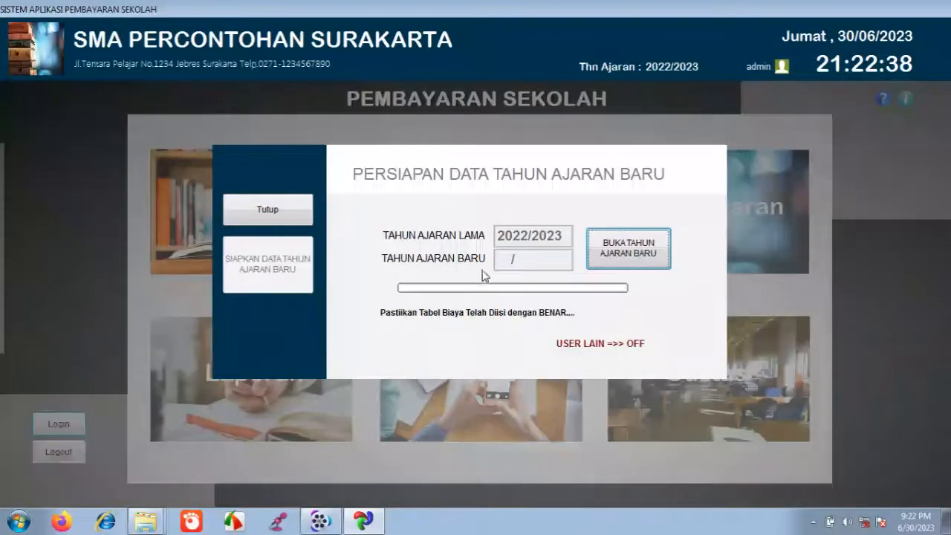
{"action": "left_click", "coordinate": [630, 257]}
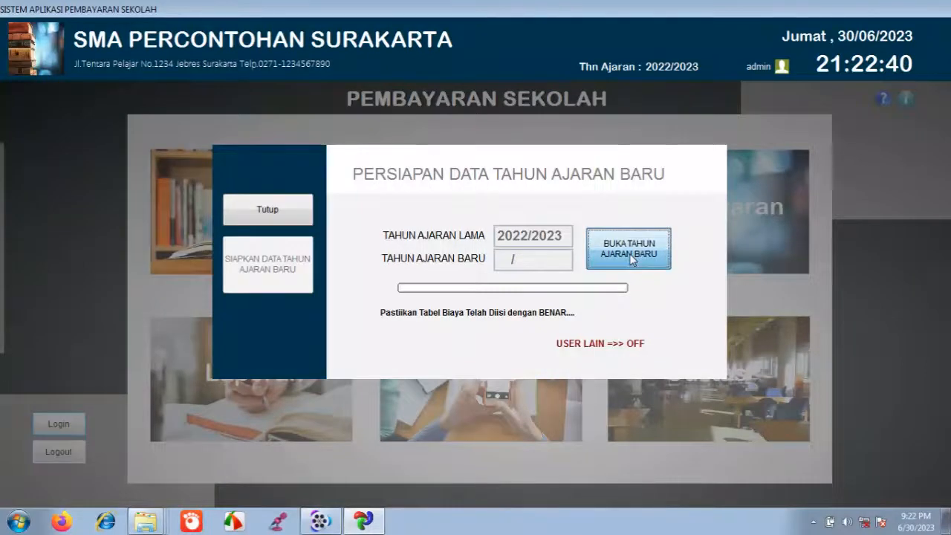
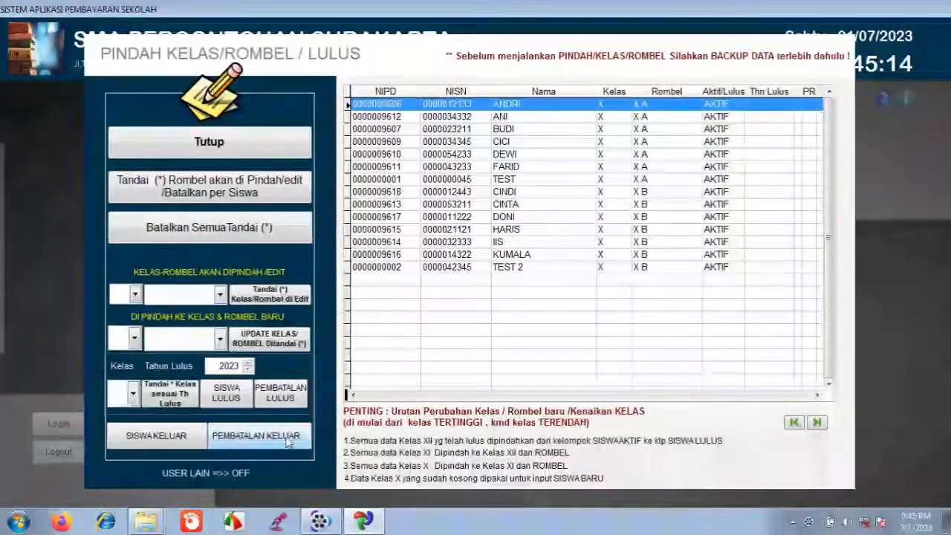
Select class XII, mark its students by graduation year 2023, and graduate them
{"action": "left_click", "coordinate": [135, 399]}
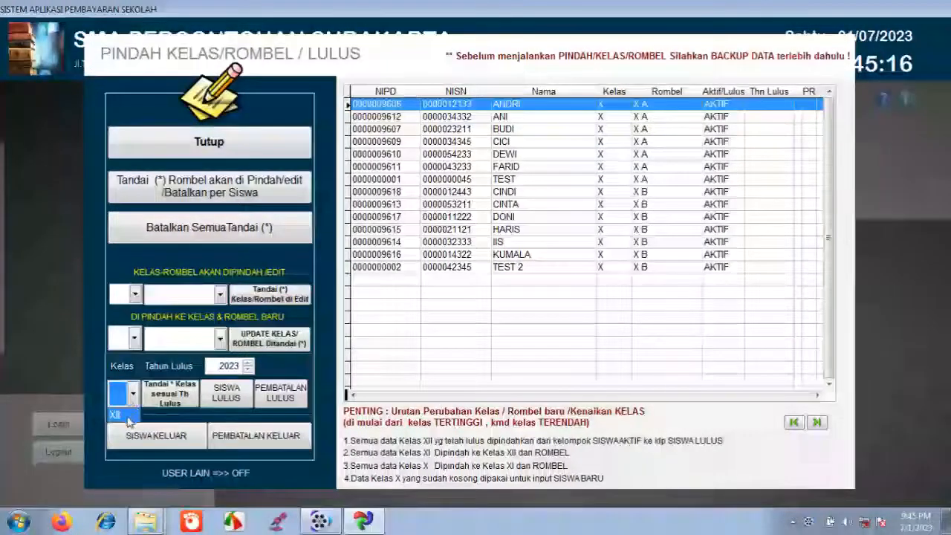
{"action": "left_click", "coordinate": [128, 417]}
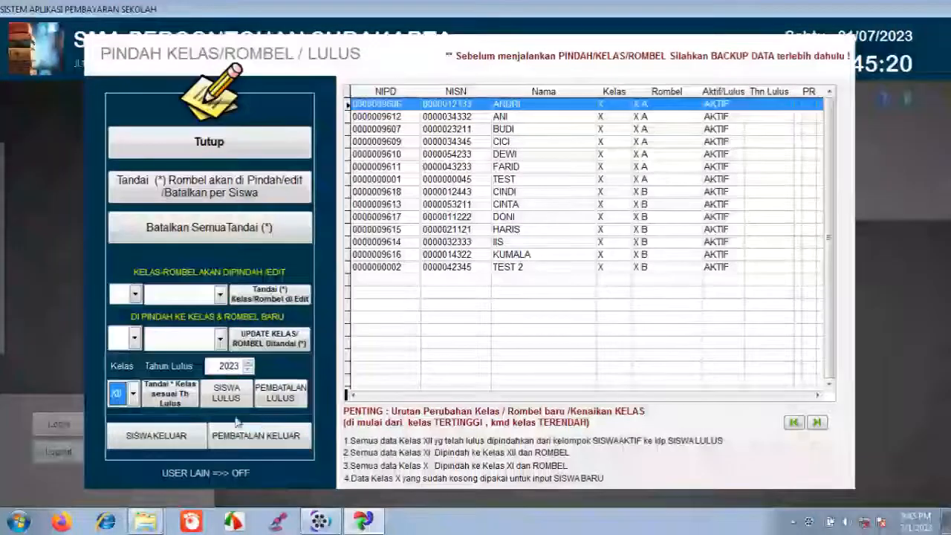
{"action": "left_click", "coordinate": [165, 396]}
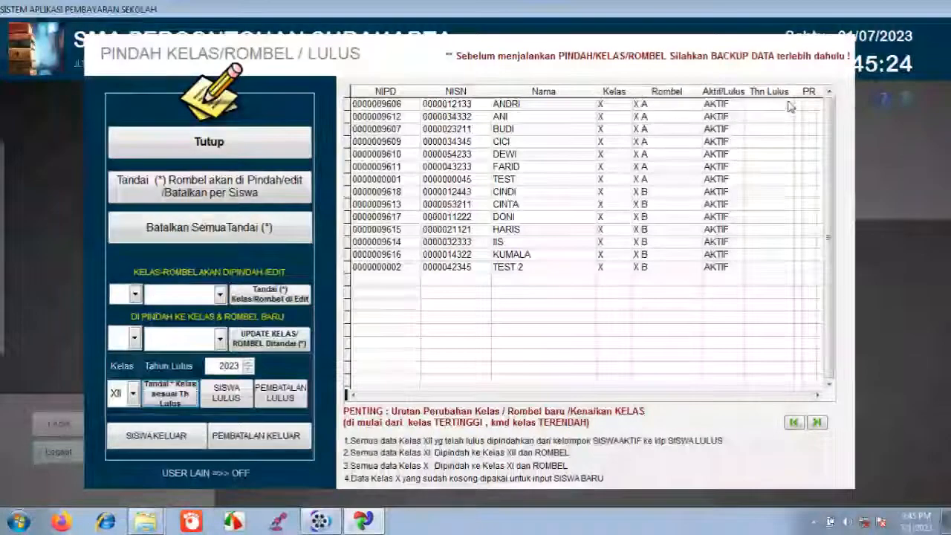
{"action": "left_click", "coordinate": [244, 398]}
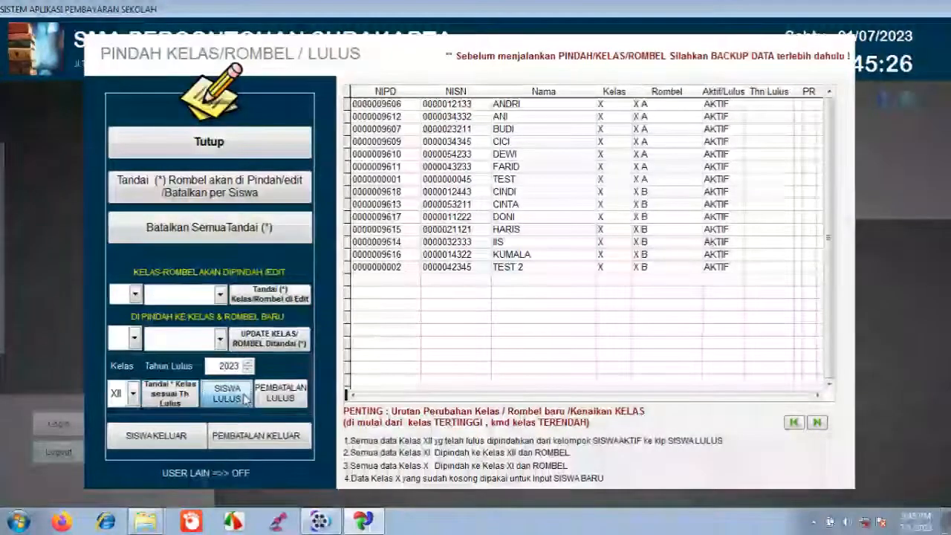
{"action": "left_click", "coordinate": [495, 308]}
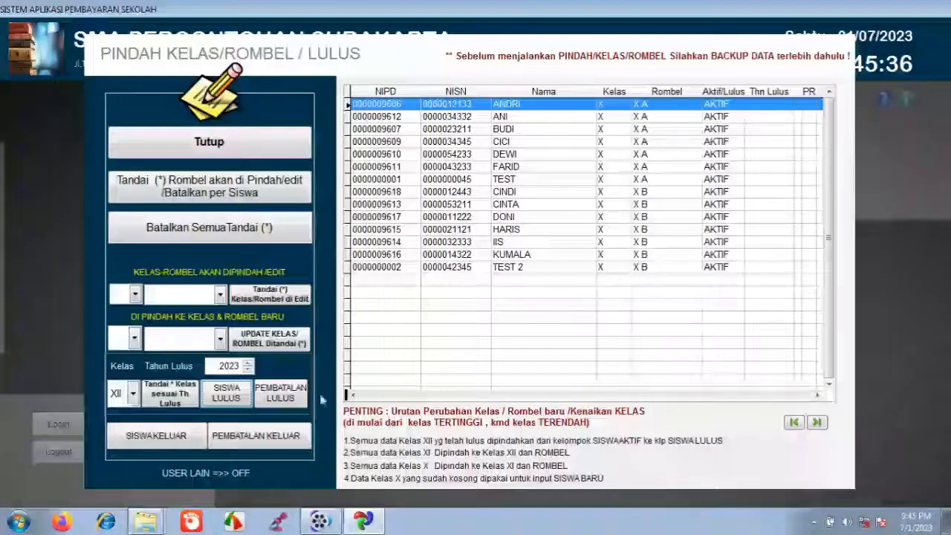
Transfer the XI A students to class XII, group XII A, and confirm
{"action": "left_click", "coordinate": [127, 296]}
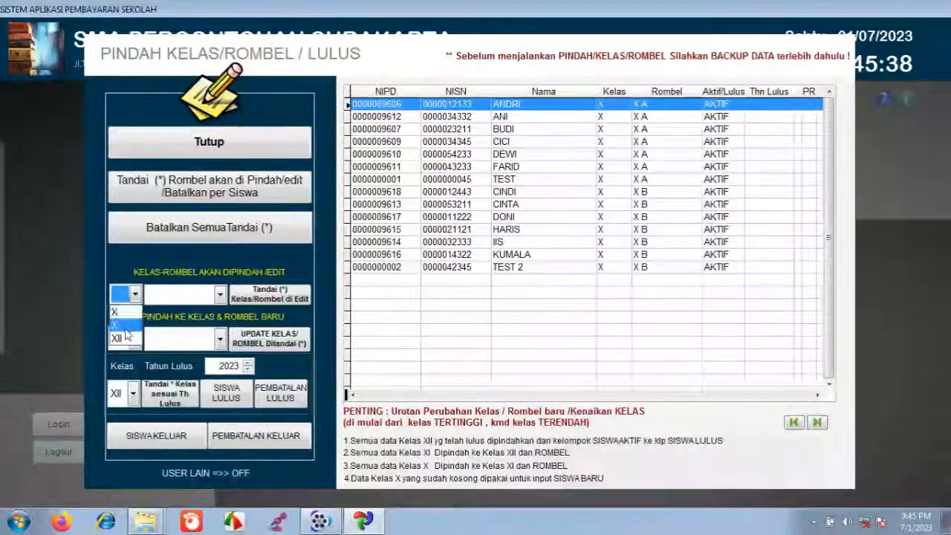
{"action": "left_click", "coordinate": [123, 325]}
{"action": "left_click", "coordinate": [165, 298]}
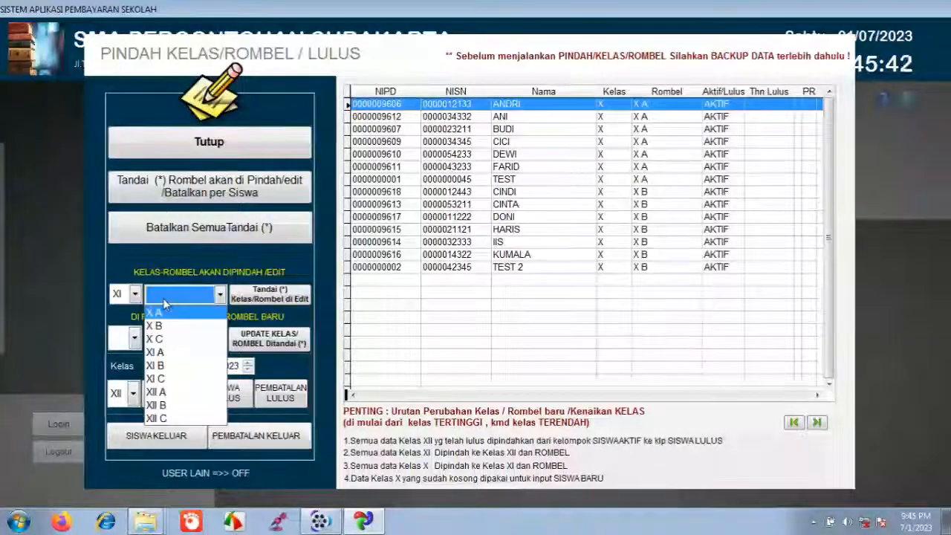
{"action": "left_click", "coordinate": [169, 354]}
{"action": "left_click", "coordinate": [270, 296]}
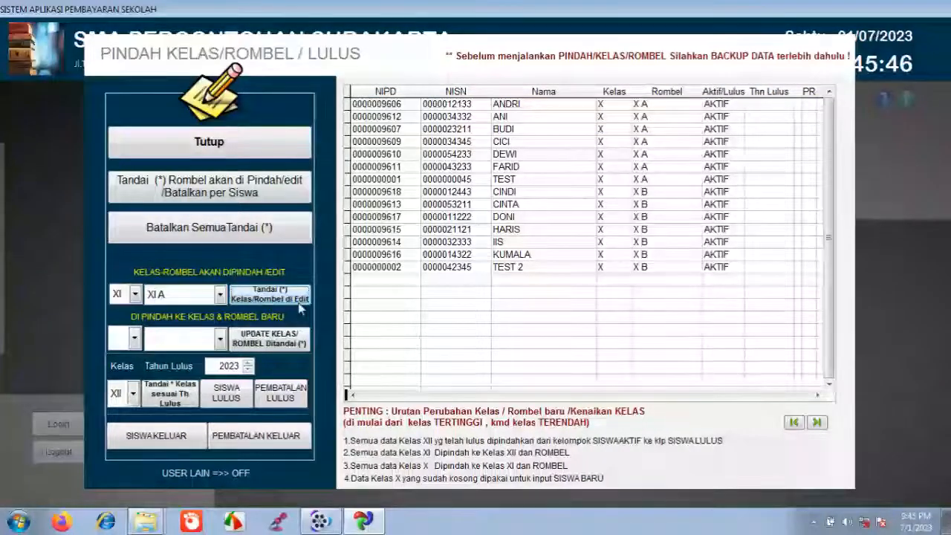
{"action": "left_click", "coordinate": [136, 339]}
{"action": "left_click", "coordinate": [127, 385]}
{"action": "left_click", "coordinate": [176, 342]}
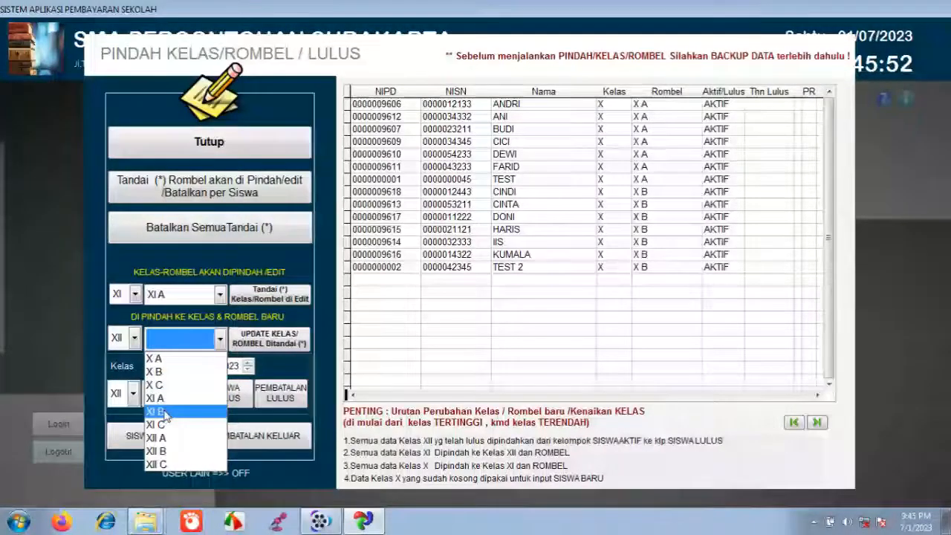
{"action": "left_click", "coordinate": [170, 438]}
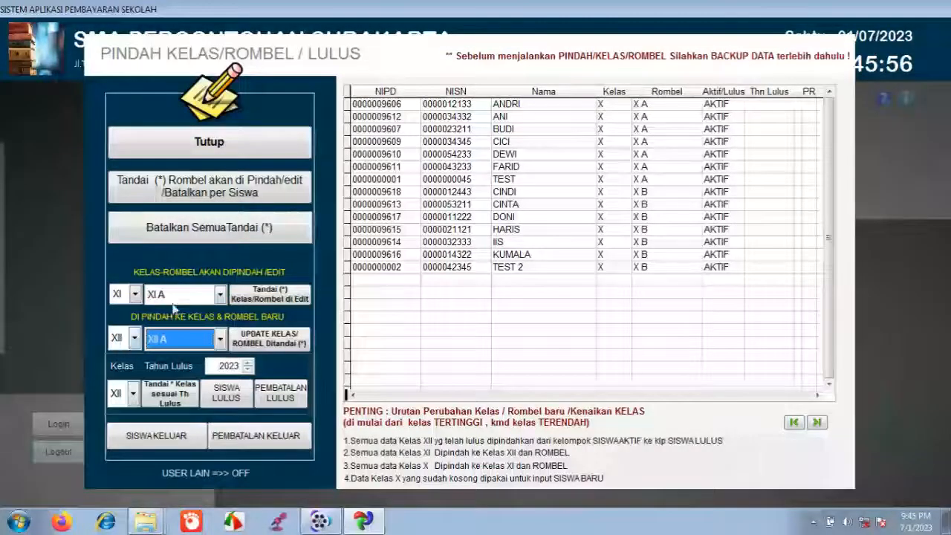
{"action": "left_click", "coordinate": [280, 294]}
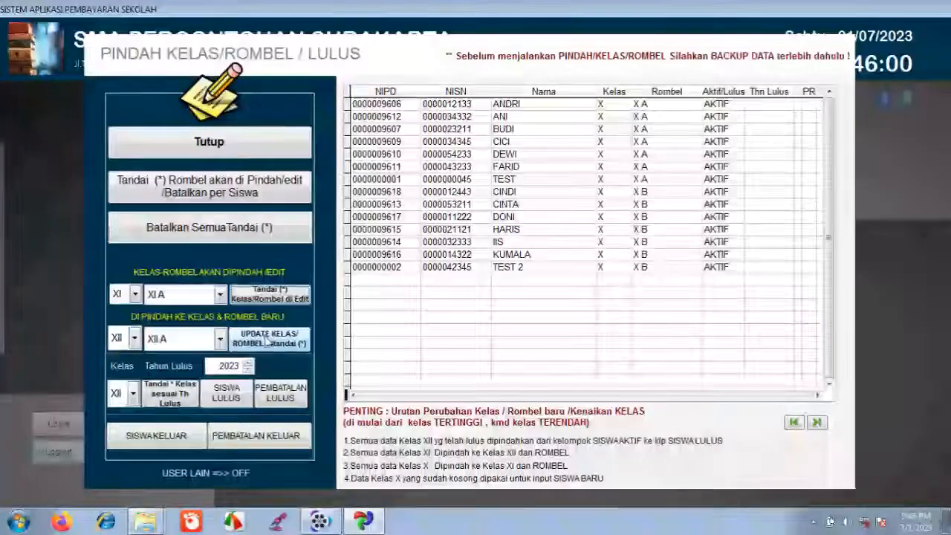
{"action": "left_click", "coordinate": [266, 339]}
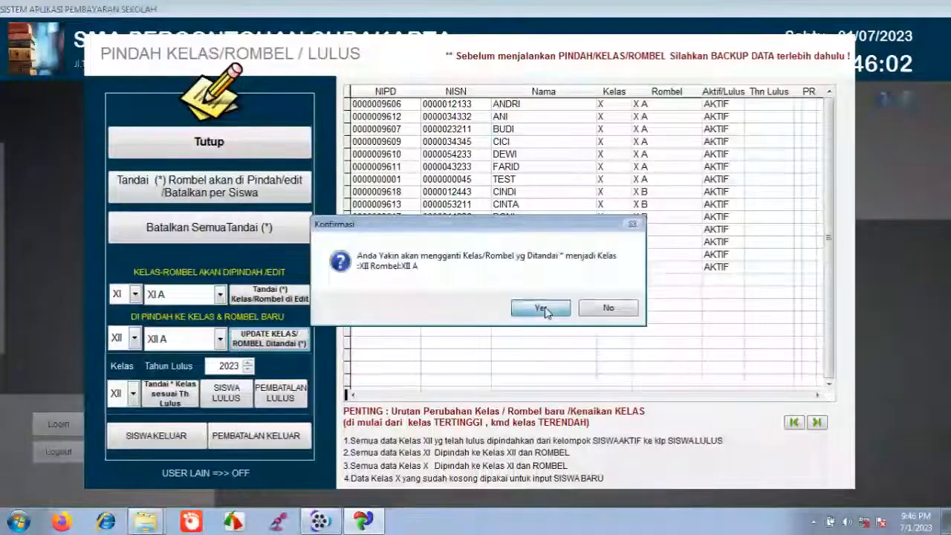
{"action": "left_click", "coordinate": [540, 308]}
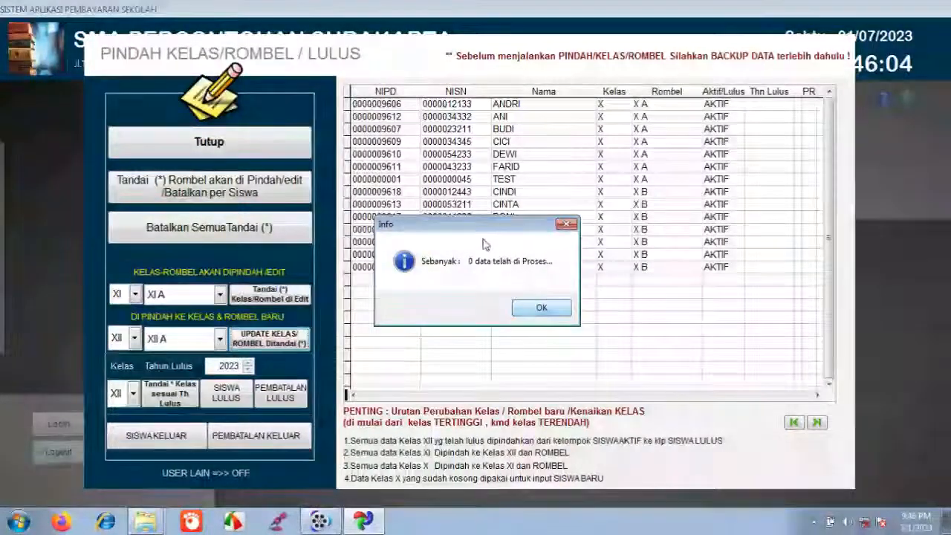
{"action": "left_click", "coordinate": [529, 310]}
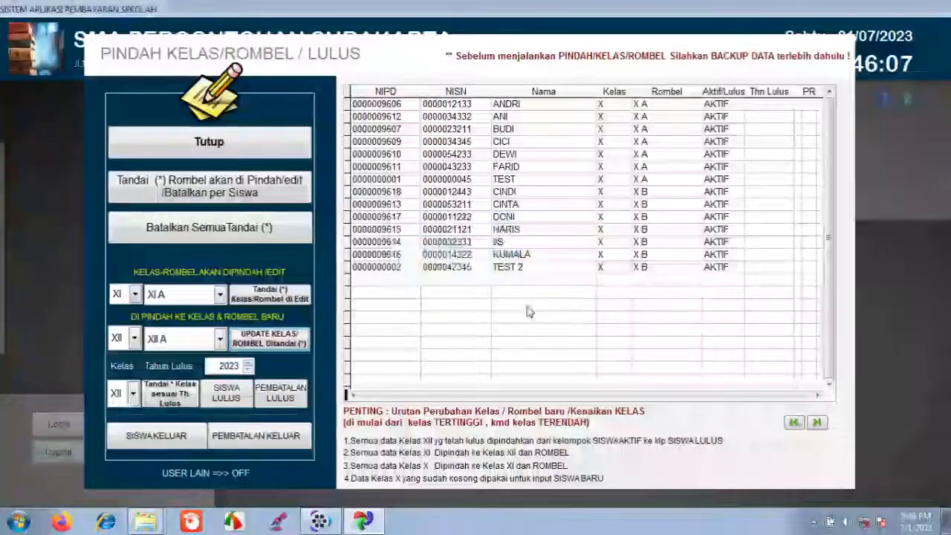
Transfer the XI B students to group XII B and confirm
{"action": "left_click", "coordinate": [171, 296]}
{"action": "left_click", "coordinate": [167, 366]}
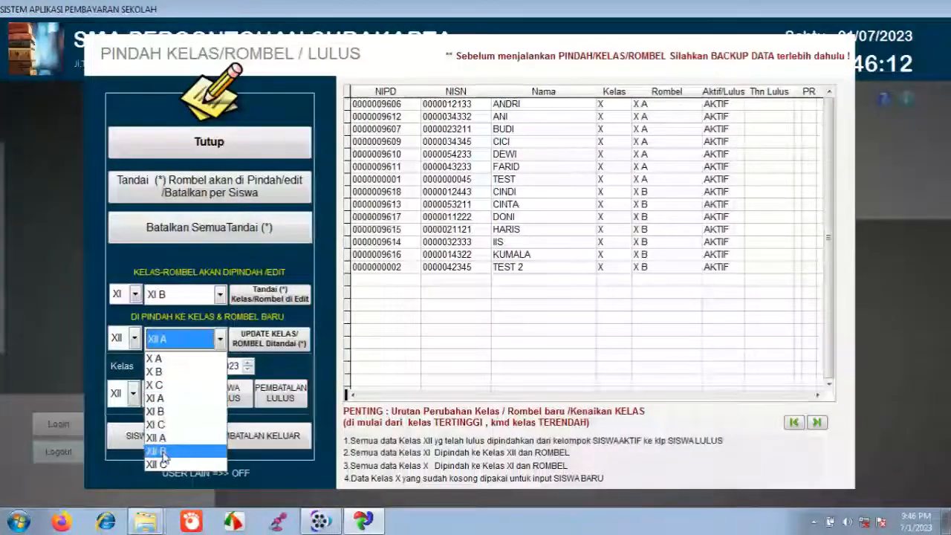
{"action": "left_click", "coordinate": [161, 452]}
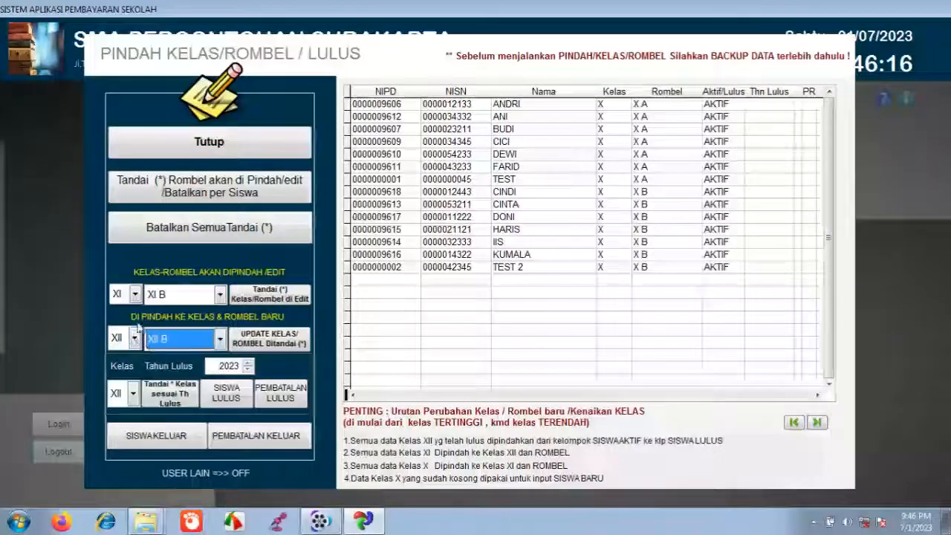
{"action": "left_click", "coordinate": [268, 298]}
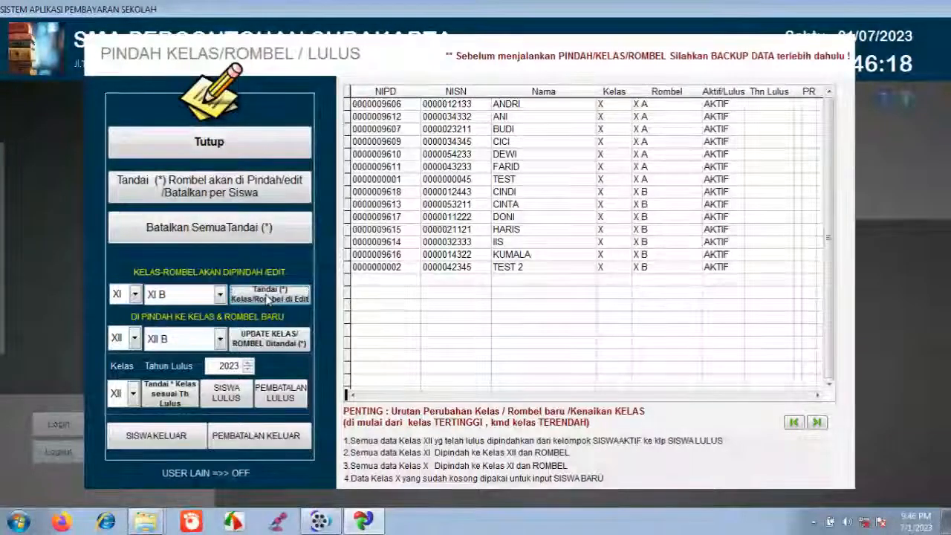
{"action": "left_click", "coordinate": [268, 342]}
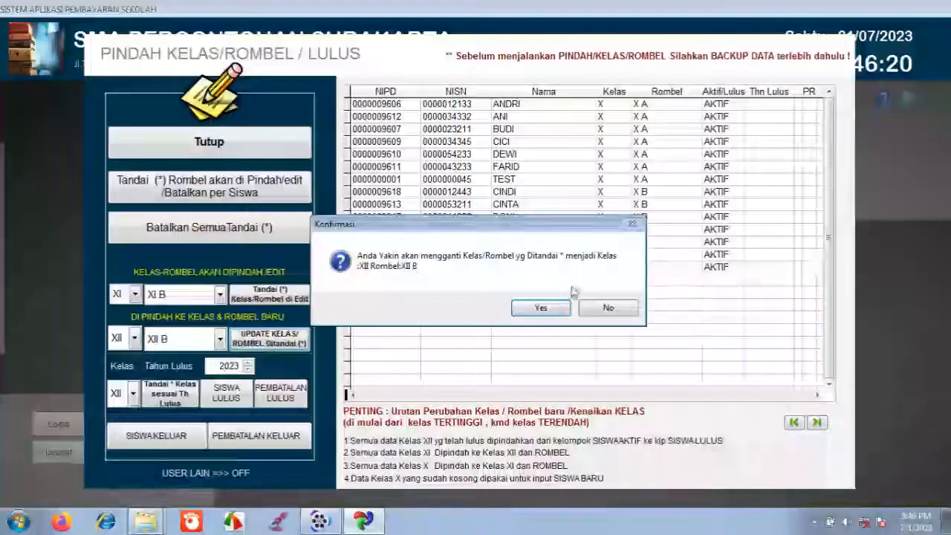
{"action": "left_click", "coordinate": [550, 309]}
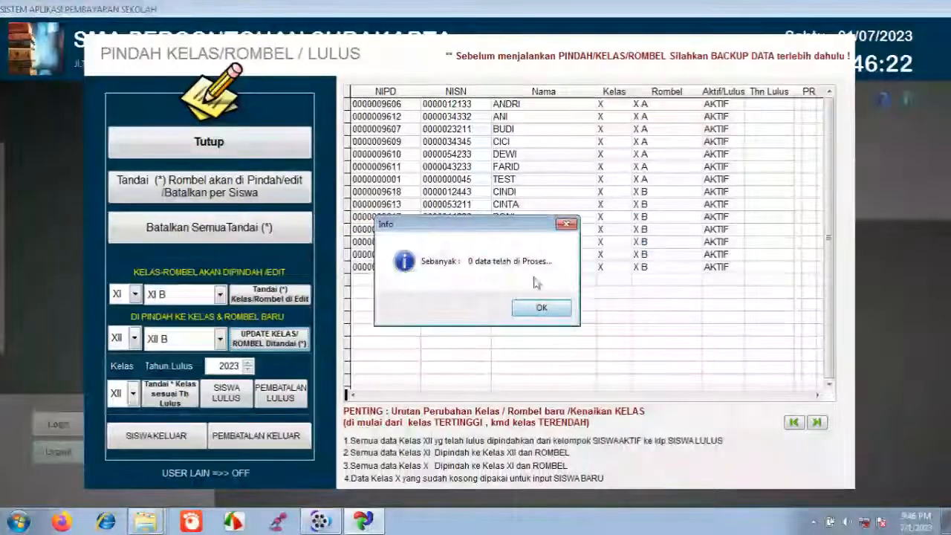
{"action": "left_click", "coordinate": [537, 308]}
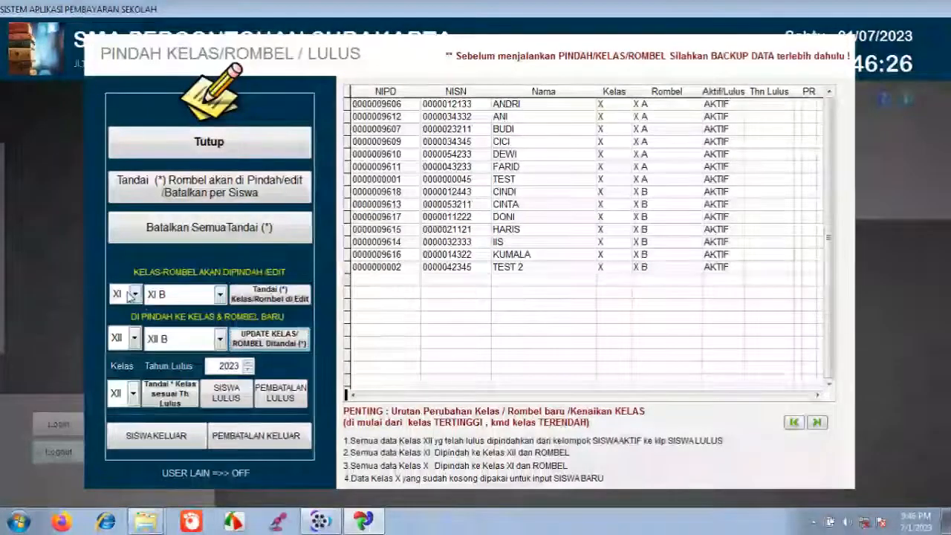
Mark all X A students and move them to class XI, rombel XI A
{"action": "left_click", "coordinate": [115, 311]}
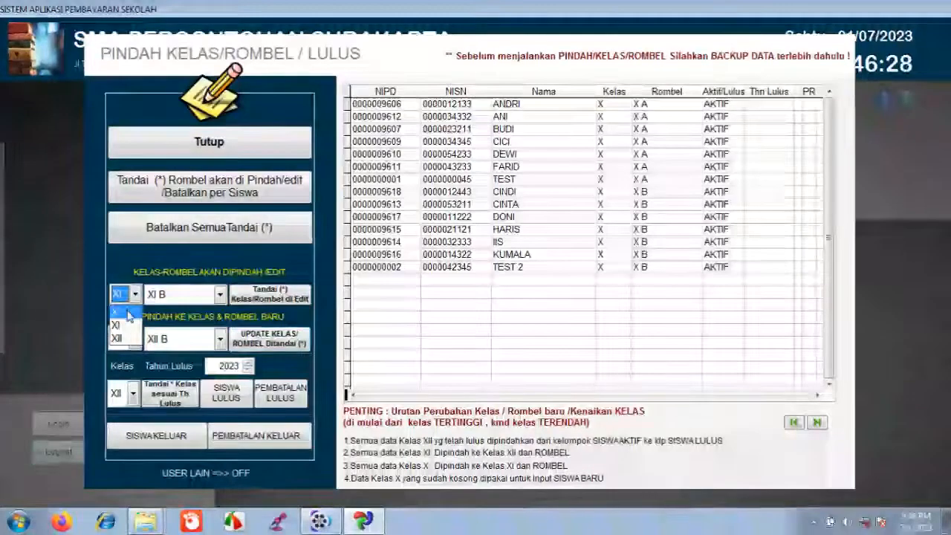
{"action": "left_click", "coordinate": [172, 313]}
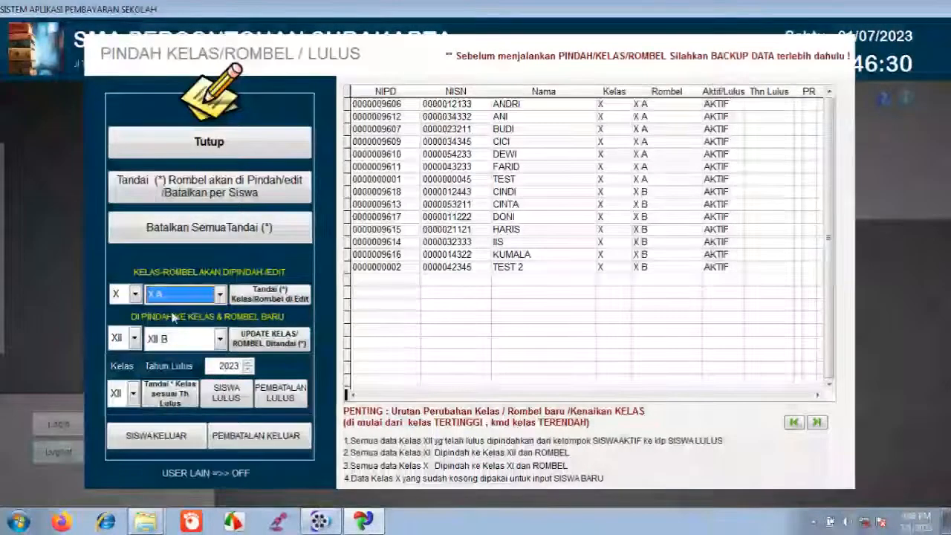
{"action": "left_click", "coordinate": [269, 294]}
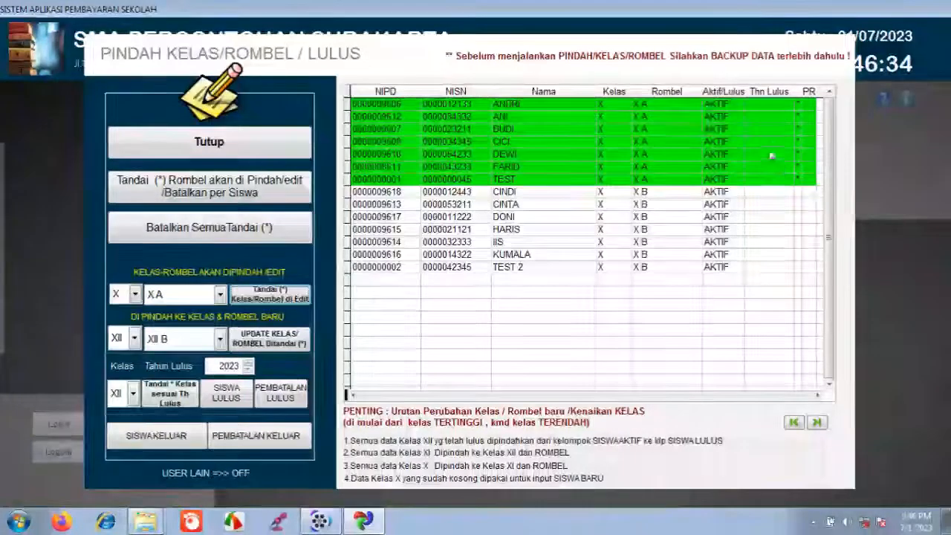
{"action": "left_click", "coordinate": [808, 142]}
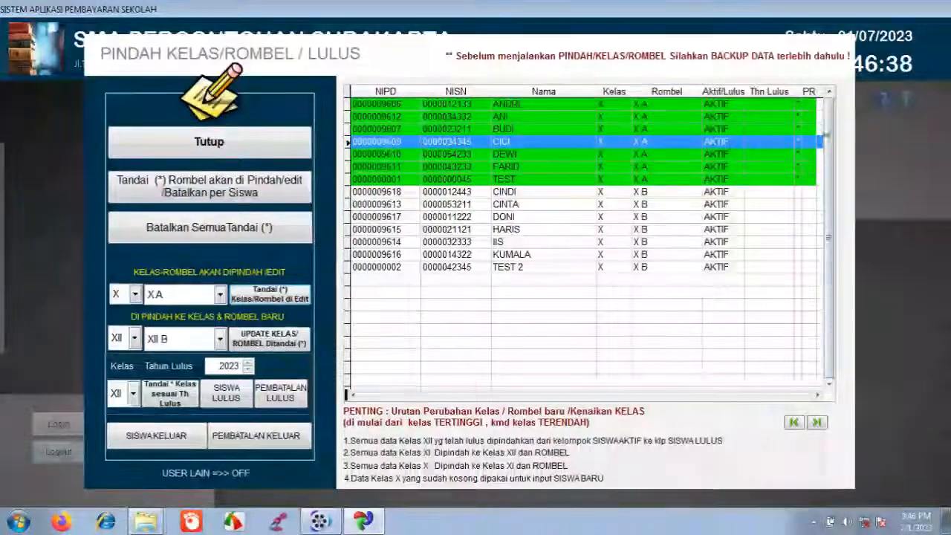
{"action": "left_click", "coordinate": [134, 339]}
{"action": "left_click", "coordinate": [125, 372]}
{"action": "left_click", "coordinate": [172, 341]}
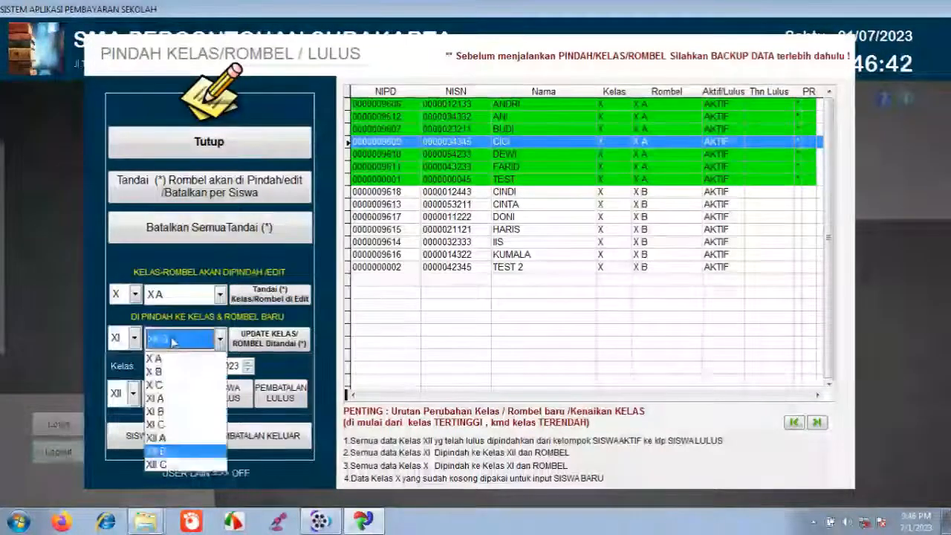
{"action": "left_click", "coordinate": [169, 400]}
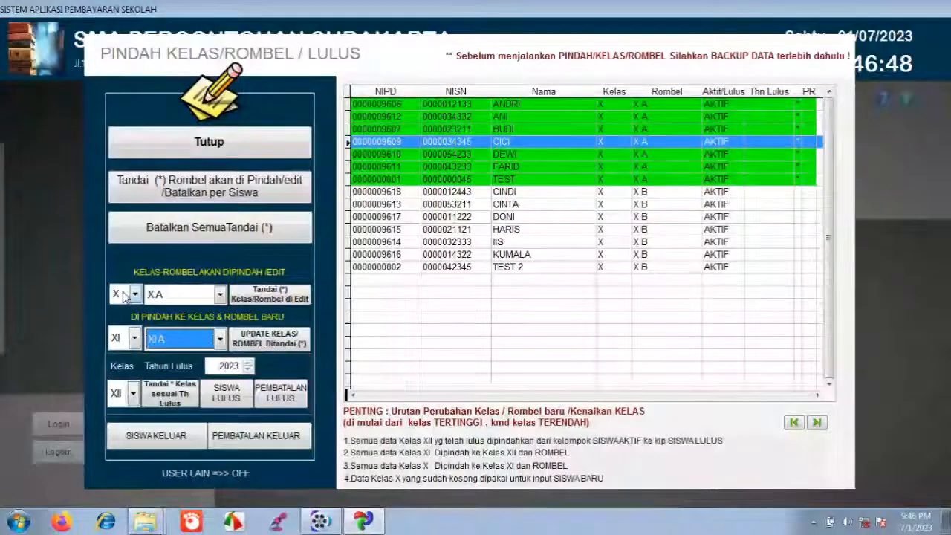
{"action": "left_click", "coordinate": [269, 338]}
{"action": "left_click", "coordinate": [556, 310]}
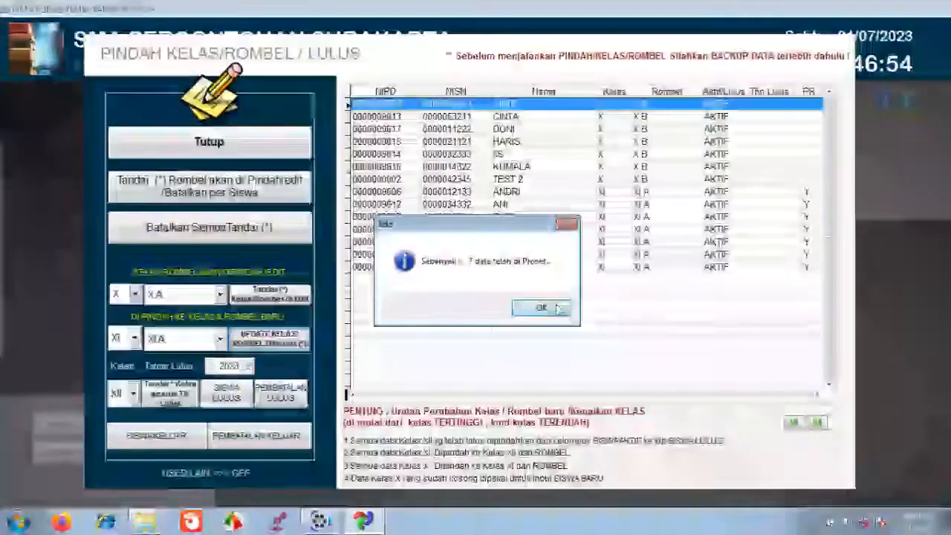
{"action": "left_click", "coordinate": [568, 314]}
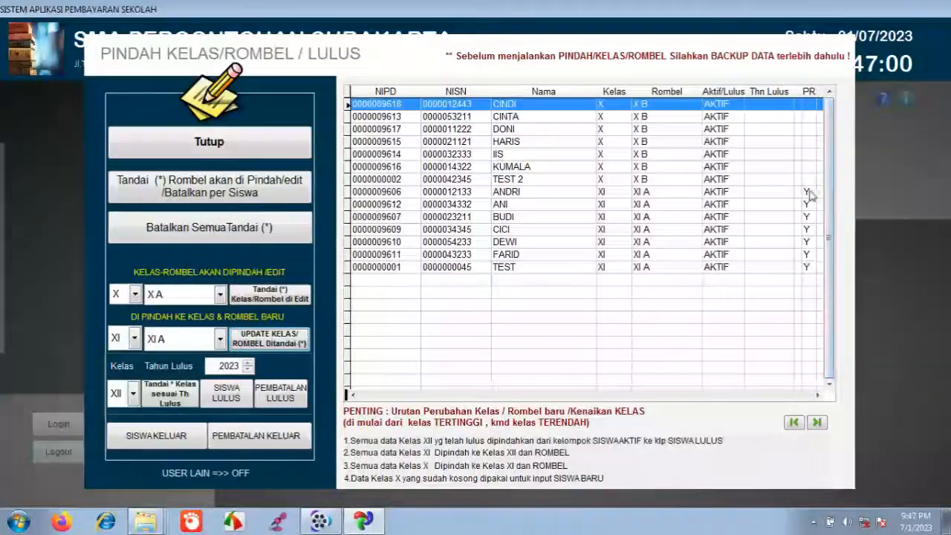
Move the marked X B students to rombel XI B, then close the transfer window
{"action": "left_click", "coordinate": [150, 296]}
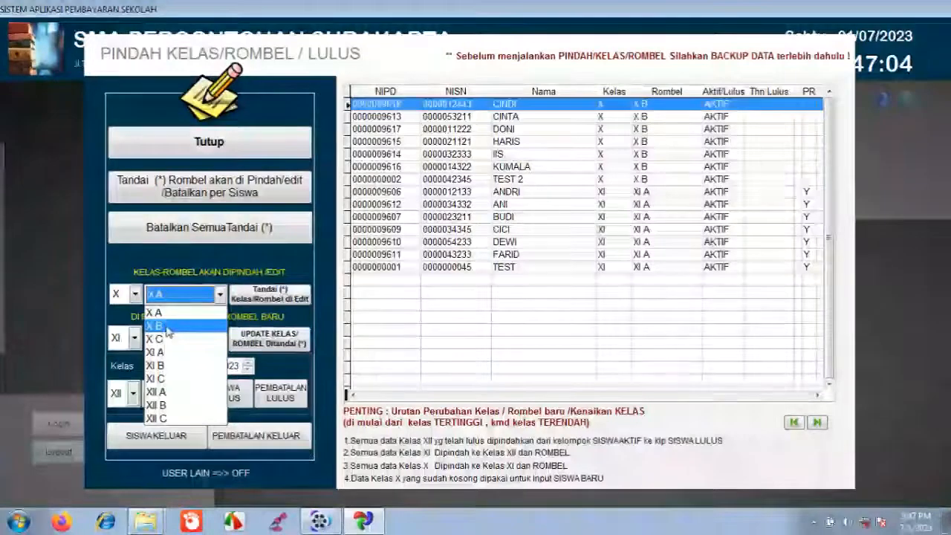
{"action": "left_click", "coordinate": [168, 331]}
{"action": "left_click", "coordinate": [169, 338]}
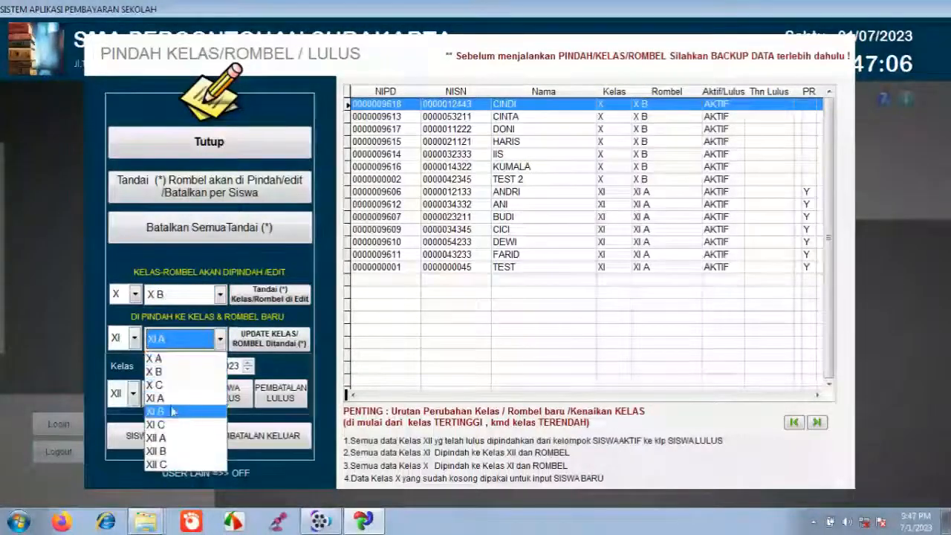
{"action": "left_click", "coordinate": [172, 412]}
{"action": "left_click", "coordinate": [279, 296]}
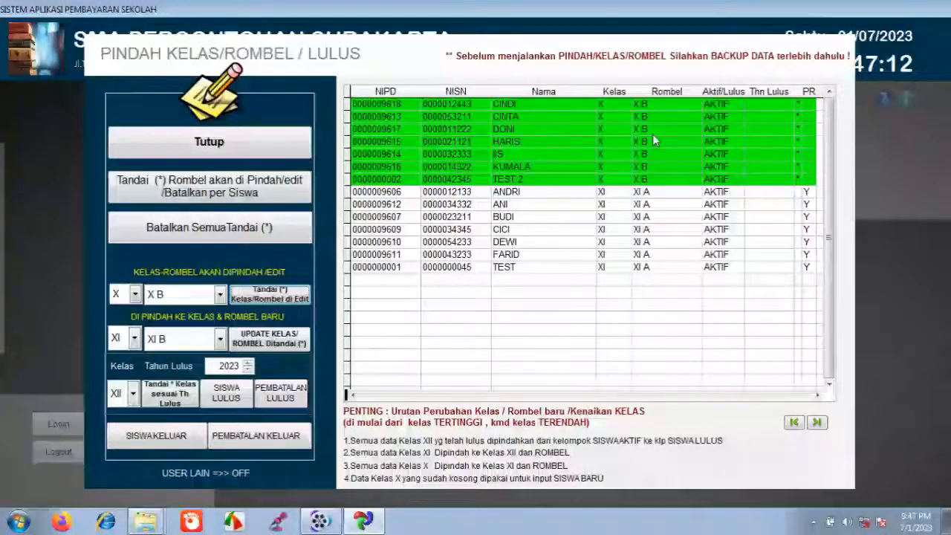
{"action": "left_click", "coordinate": [269, 338]}
{"action": "left_click", "coordinate": [542, 308]}
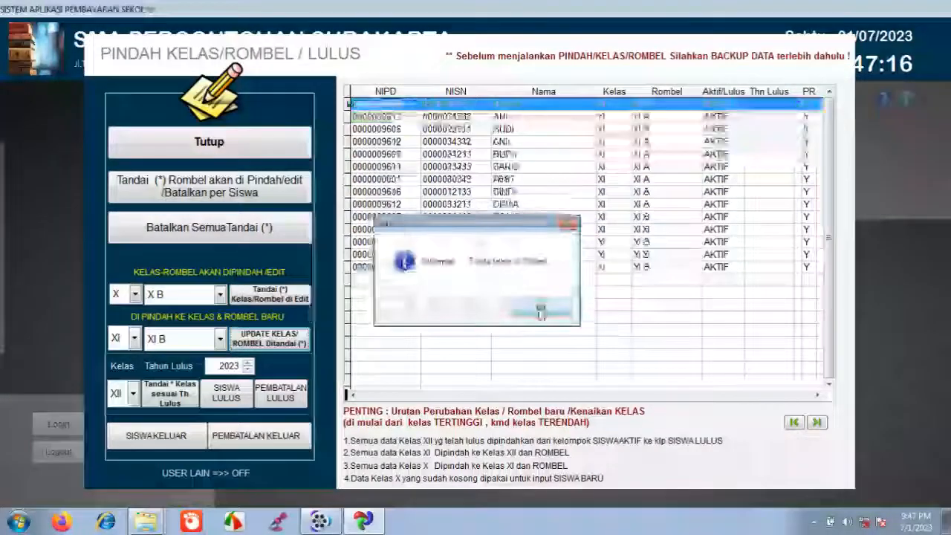
{"action": "left_click", "coordinate": [546, 309]}
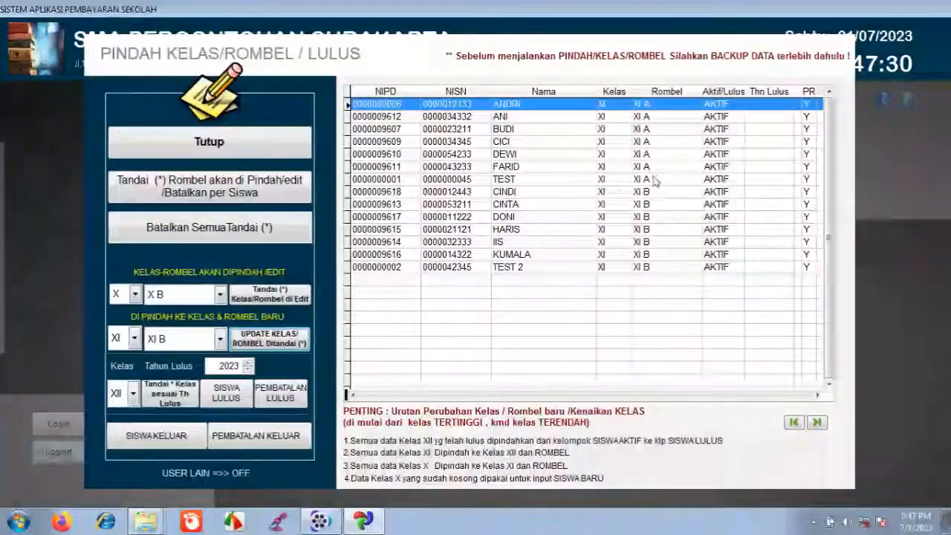
{"action": "left_click", "coordinate": [255, 142]}
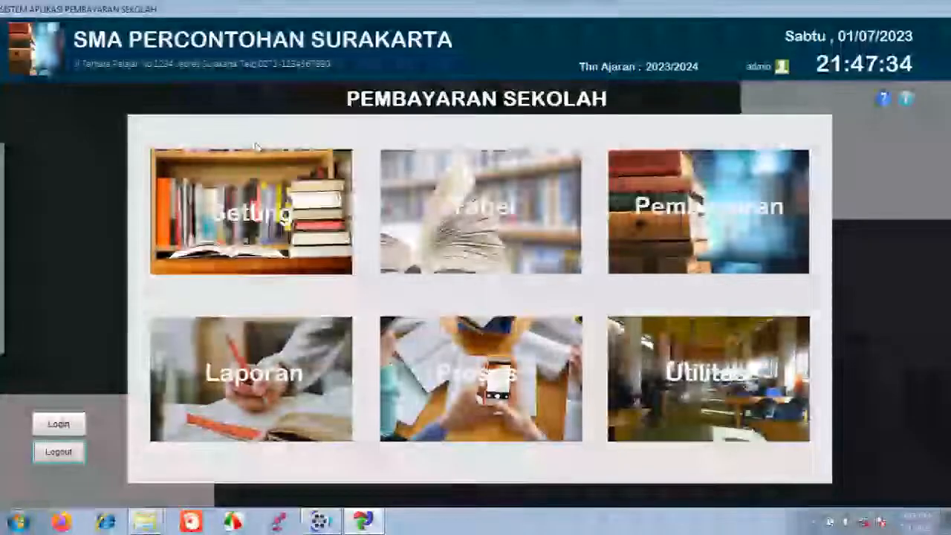
Open Tabel Biaya-Biaya from the Tabel menu
{"action": "mouse_move", "coordinate": [526, 176]}
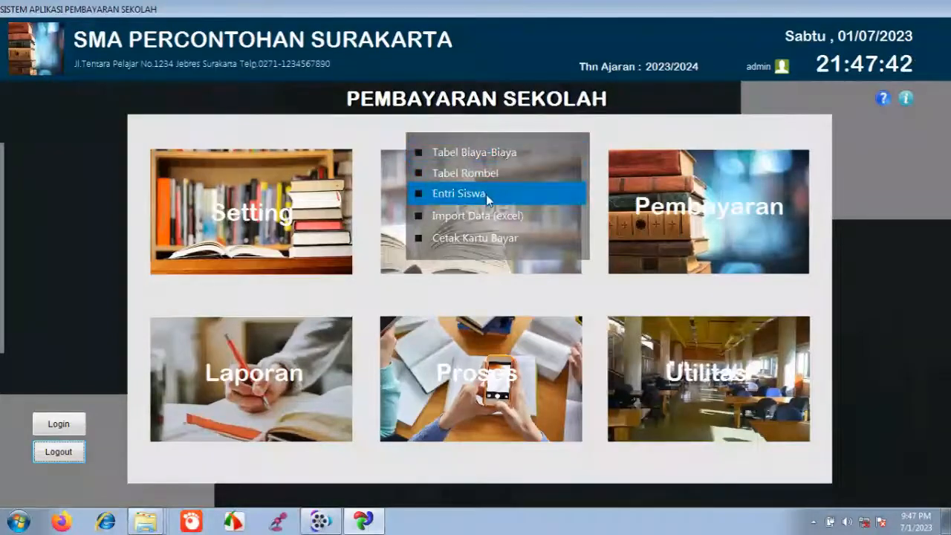
{"action": "left_click", "coordinate": [497, 152]}
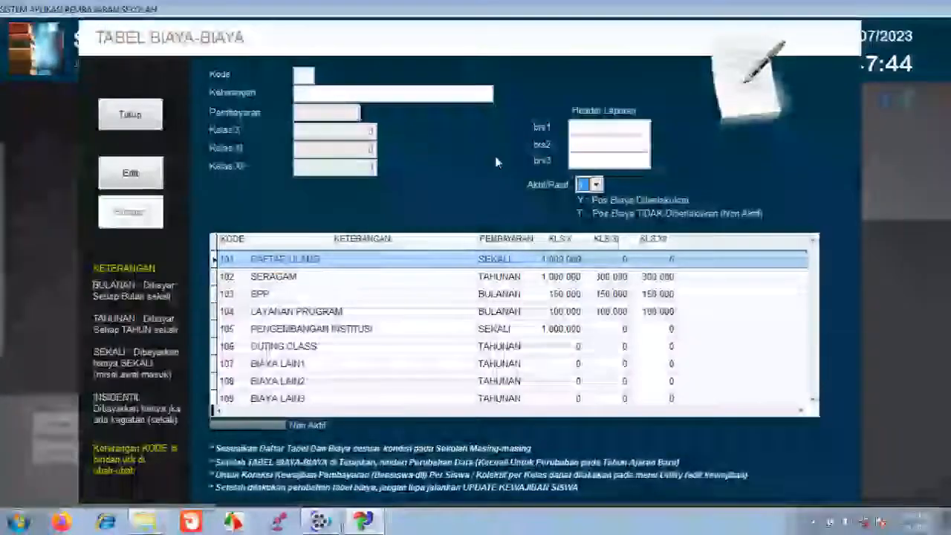
Save SERAGAM at 1,200,000 for X and 350,000 for XI/XII, and check PENGEMBANGAN INSTITUSI at 1,100,000
{"action": "left_click", "coordinate": [527, 277]}
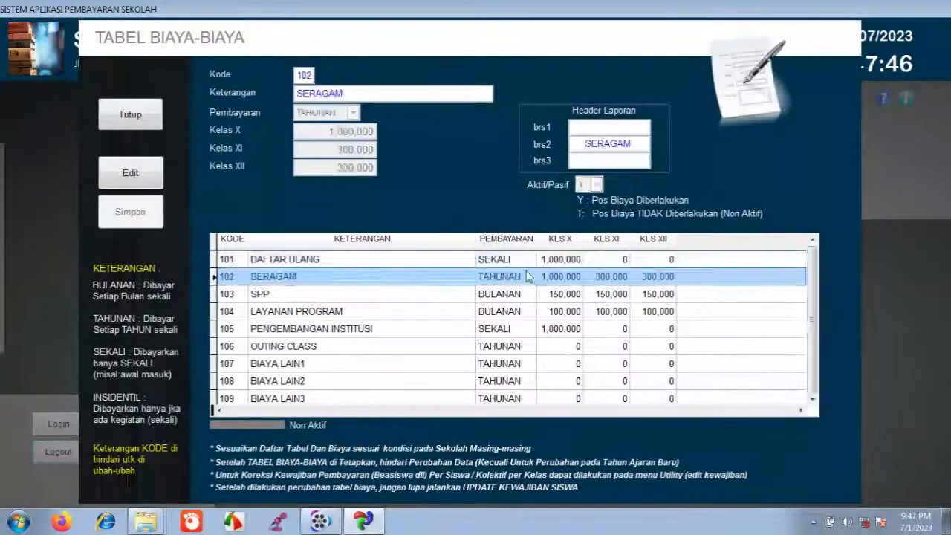
{"action": "left_click", "coordinate": [477, 259]}
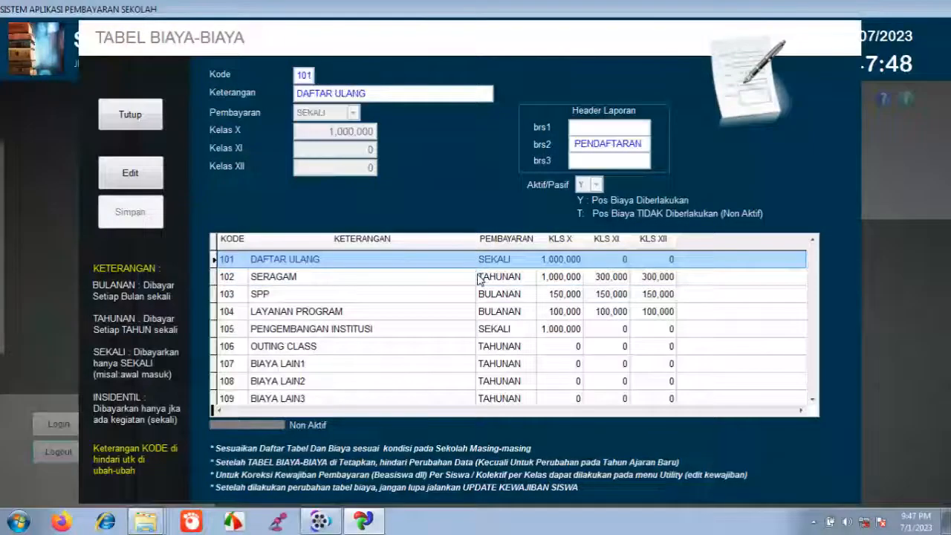
{"action": "left_click", "coordinate": [483, 275]}
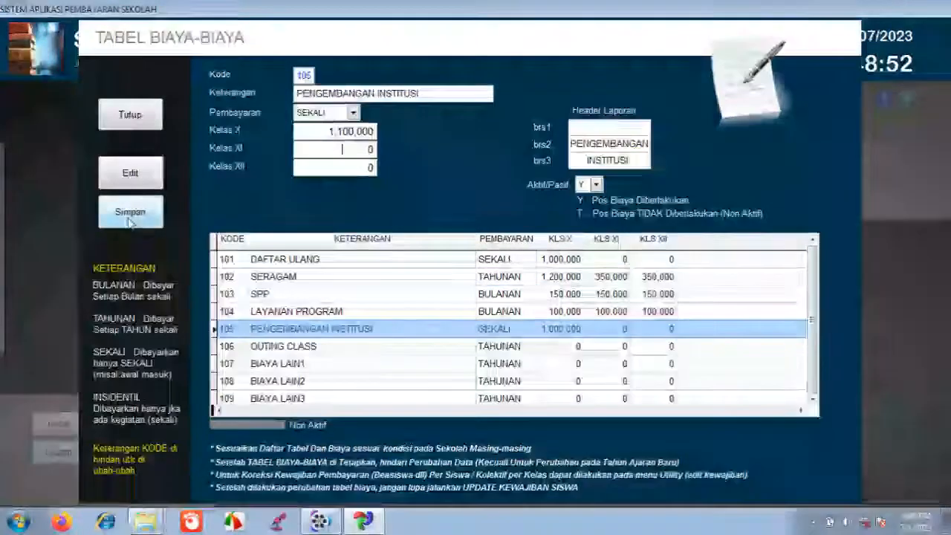
{"action": "left_click", "coordinate": [130, 212]}
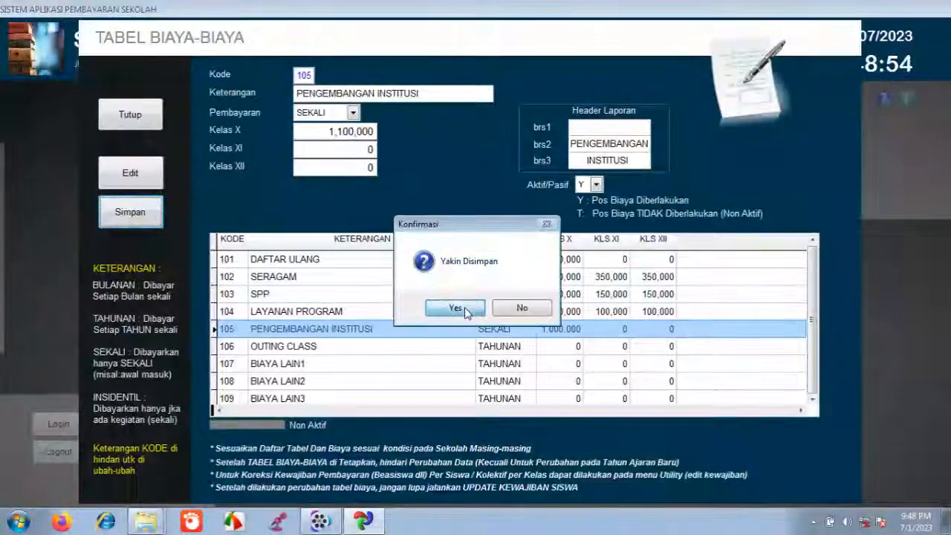
{"action": "left_click", "coordinate": [455, 309]}
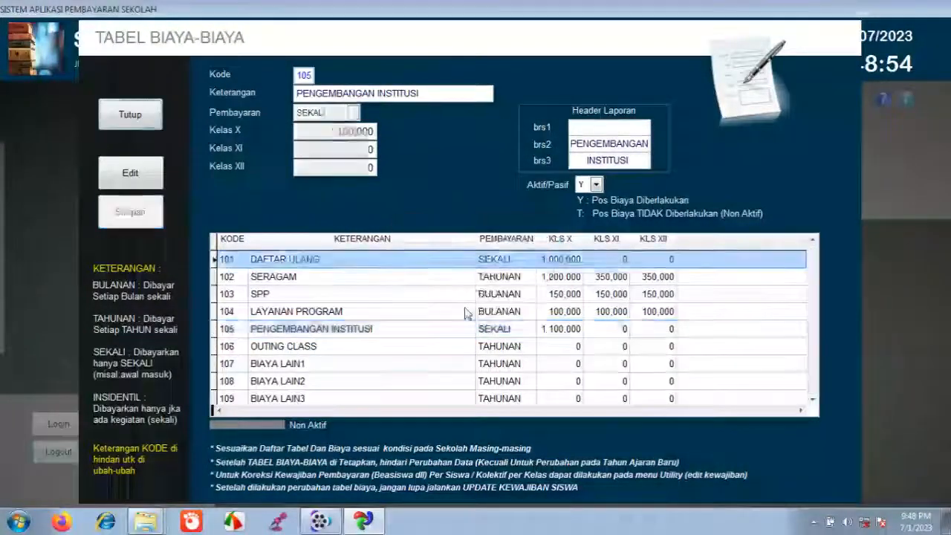
{"action": "left_click", "coordinate": [554, 327]}
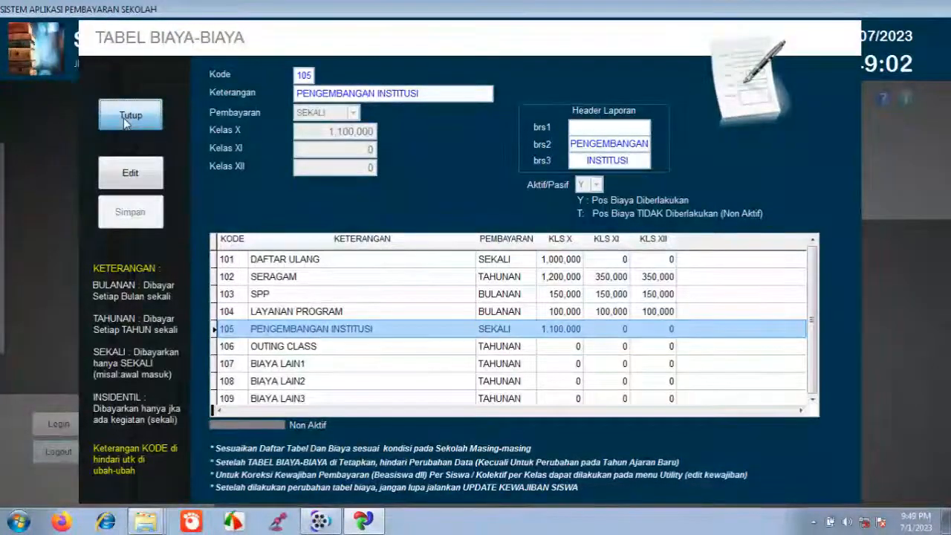
{"action": "left_click", "coordinate": [123, 118]}
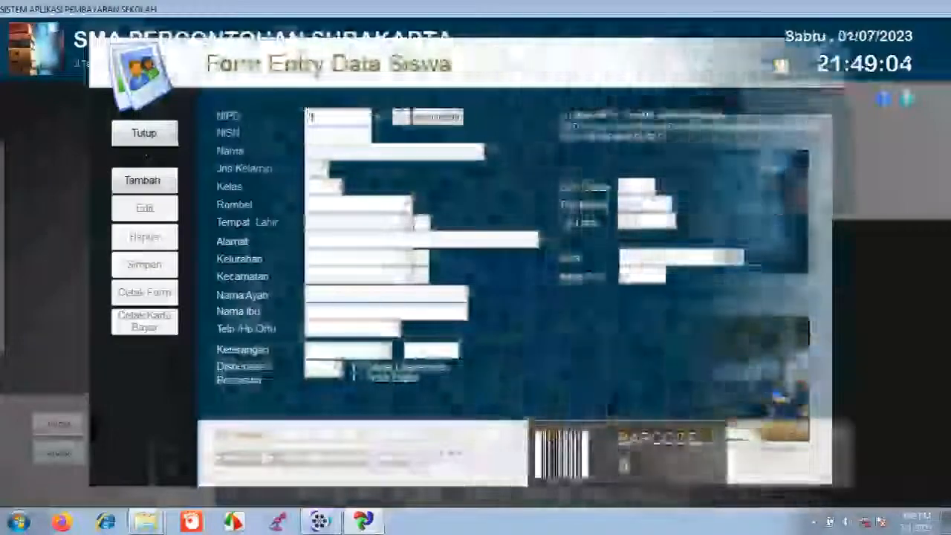
{"action": "key", "text": "Return"}
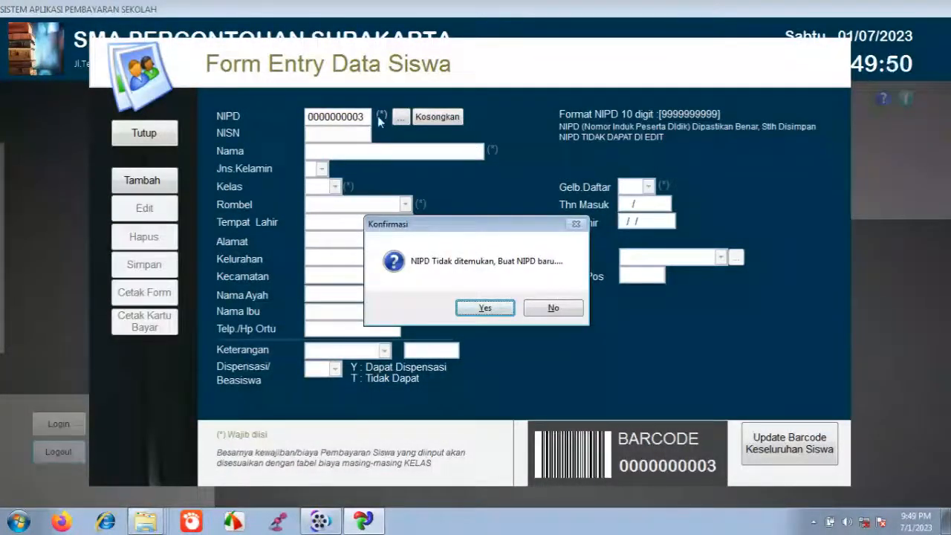
{"action": "left_click", "coordinate": [484, 308]}
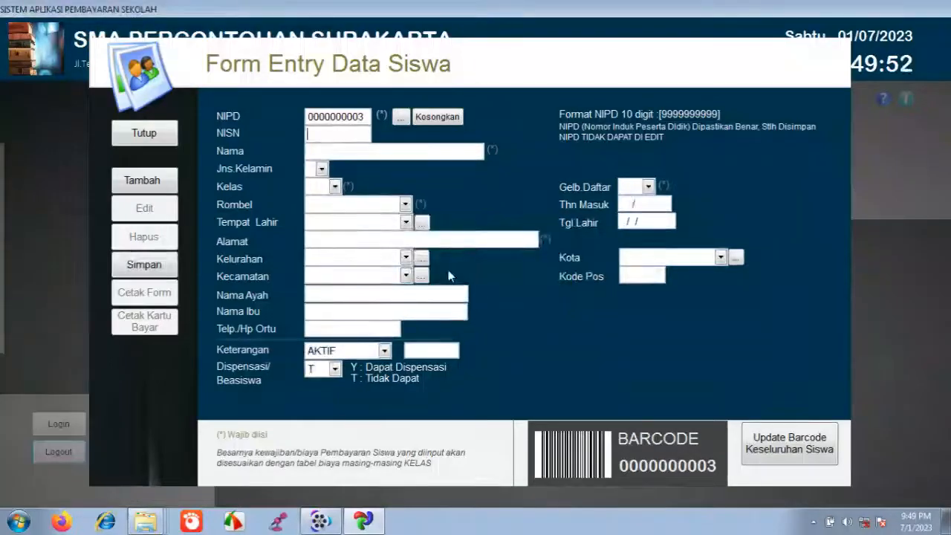
{"action": "type", "text": "234"}
{"action": "type", "text": "5"}
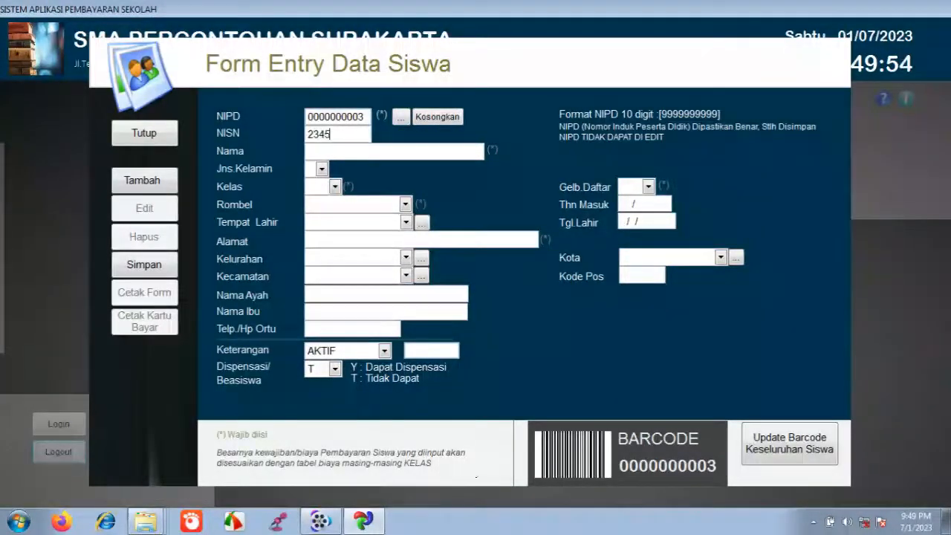
{"action": "type", "text": "7"}
{"action": "key", "text": "Return"}
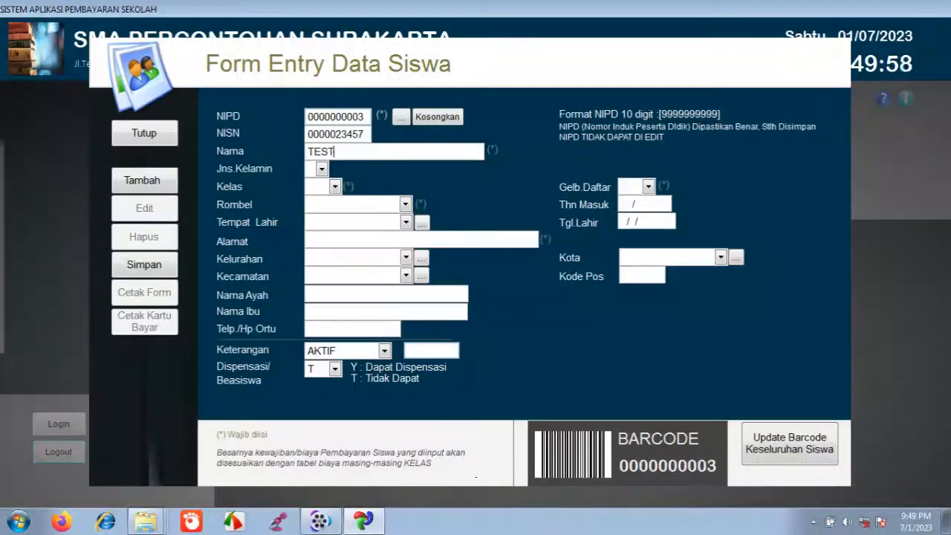
{"action": "type", "text": "TEST 3"}
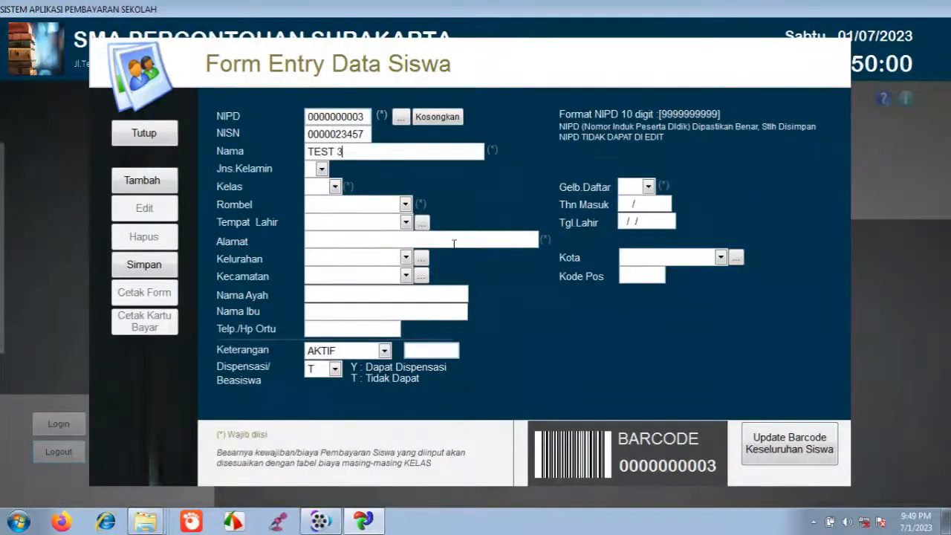
Set gender L, class X, registration wave I, and rombel X A
{"action": "left_click", "coordinate": [321, 169]}
{"action": "left_click", "coordinate": [318, 182]}
{"action": "left_click", "coordinate": [327, 189]}
{"action": "left_click", "coordinate": [324, 204]}
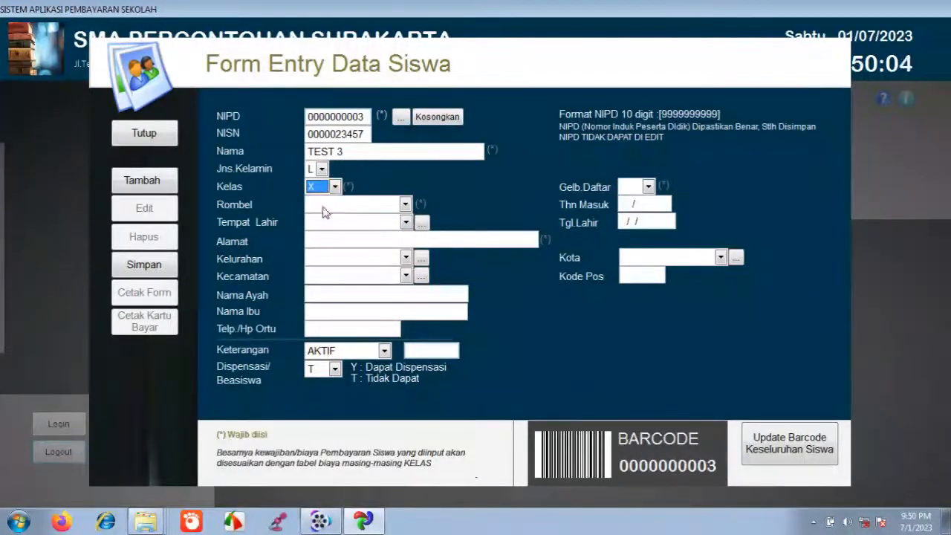
{"action": "left_click", "coordinate": [629, 190]}
{"action": "left_click", "coordinate": [629, 201]}
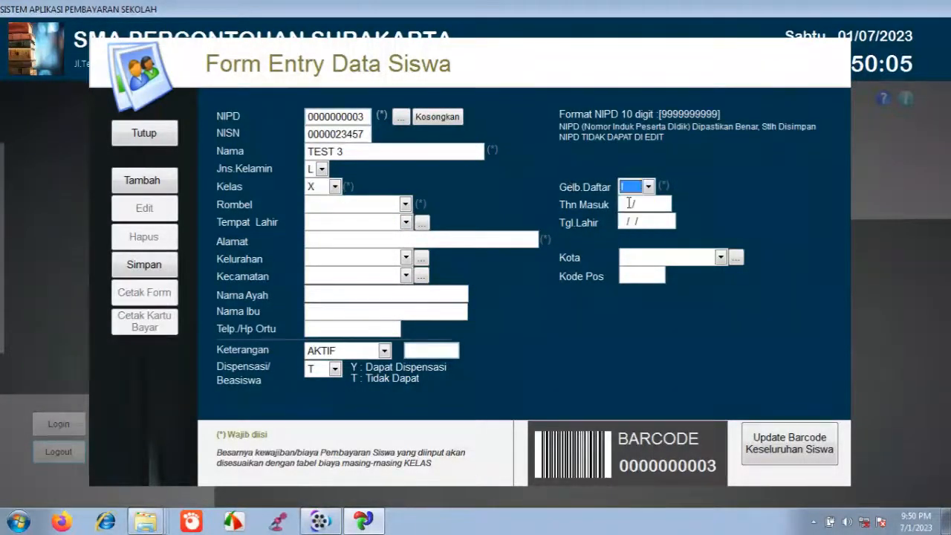
{"action": "left_click", "coordinate": [405, 205]}
{"action": "left_click", "coordinate": [363, 221]}
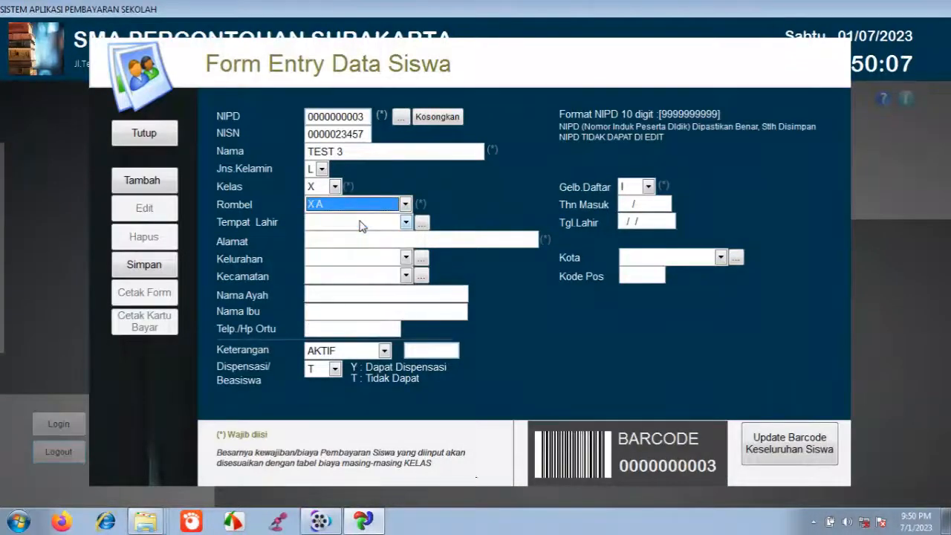
Enter the student's address, correcting the typing mistakes
{"action": "left_click", "coordinate": [482, 238]}
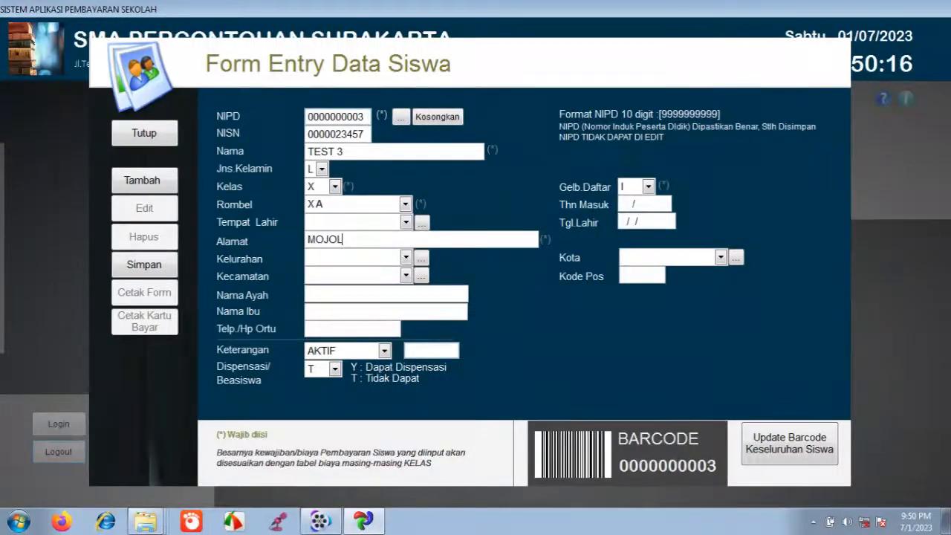
{"action": "type", "text": "MOJOLA"}
{"action": "key", "text": "BackSpace"}
{"action": "type", "text": "BAN"}
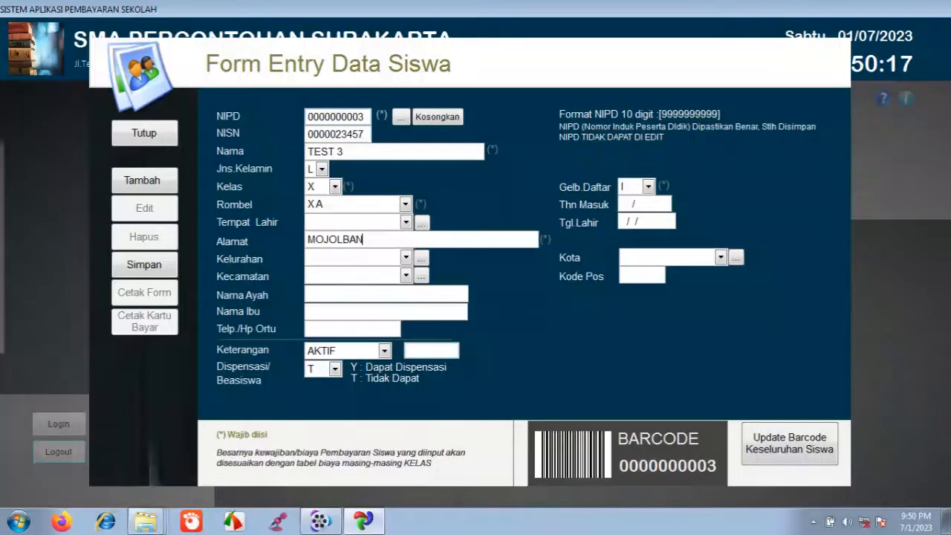
{"action": "key", "text": "BackSpace"}
{"action": "key", "text": "BackSpace"}
{"action": "key", "text": "BackSpace"}
{"action": "key", "text": "BackSpace"}
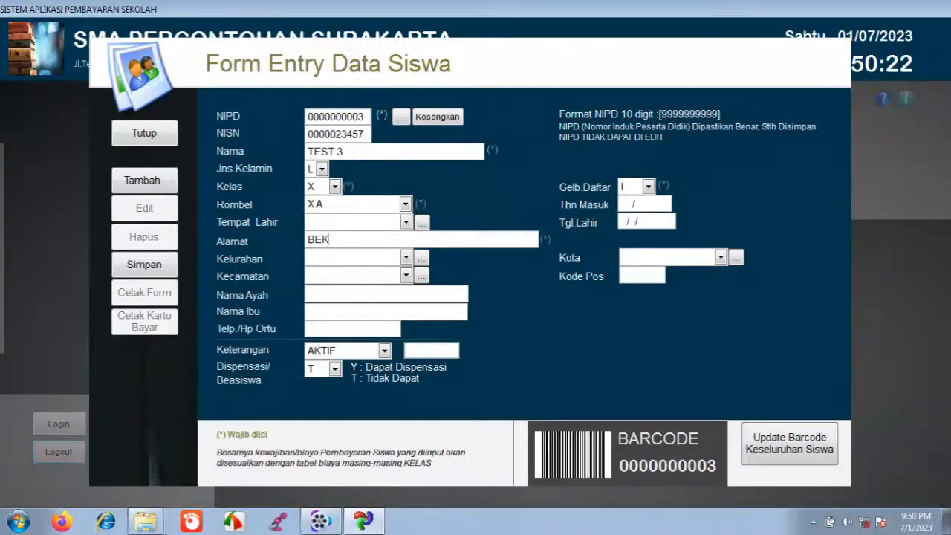
{"action": "type", "text": "AN"}
{"action": "key", "text": "BackSpace"}
{"action": "key", "text": "BackSpace"}
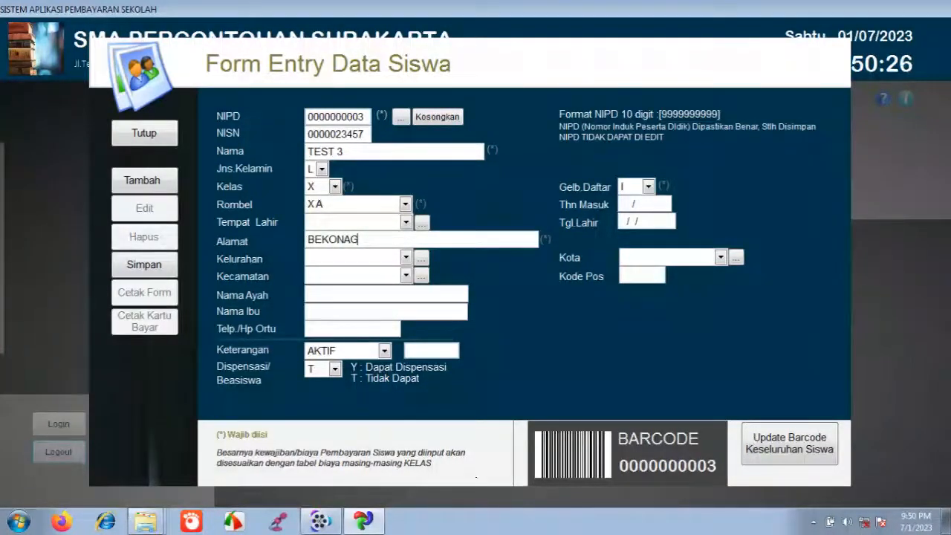
{"action": "type", "text": "NAG"}
{"action": "key", "text": "BackSpace"}
{"action": "type", "text": "N"}
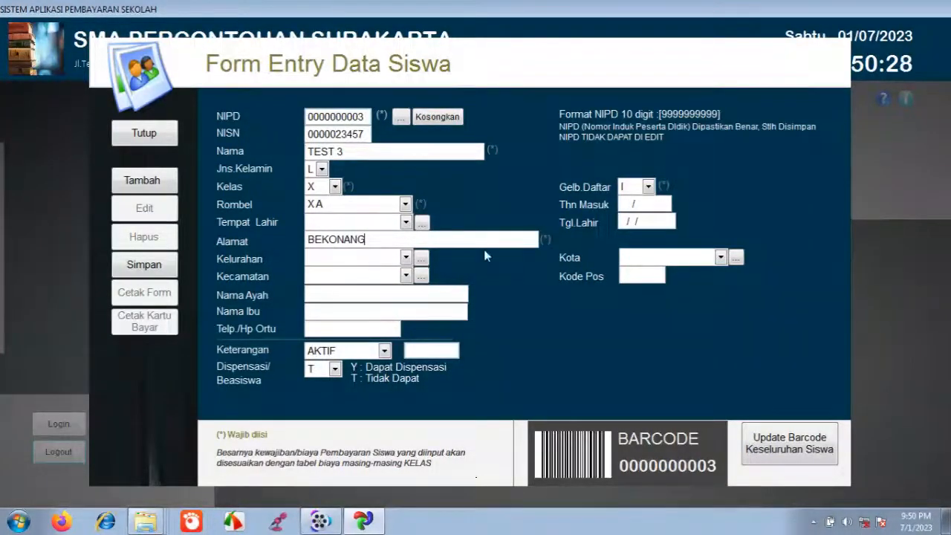
Set birthplace SUKOHARJO, village BEKONANG, Kecamatan MOJOLABAN and Kota SUKOHARJO
{"action": "left_click", "coordinate": [405, 222]}
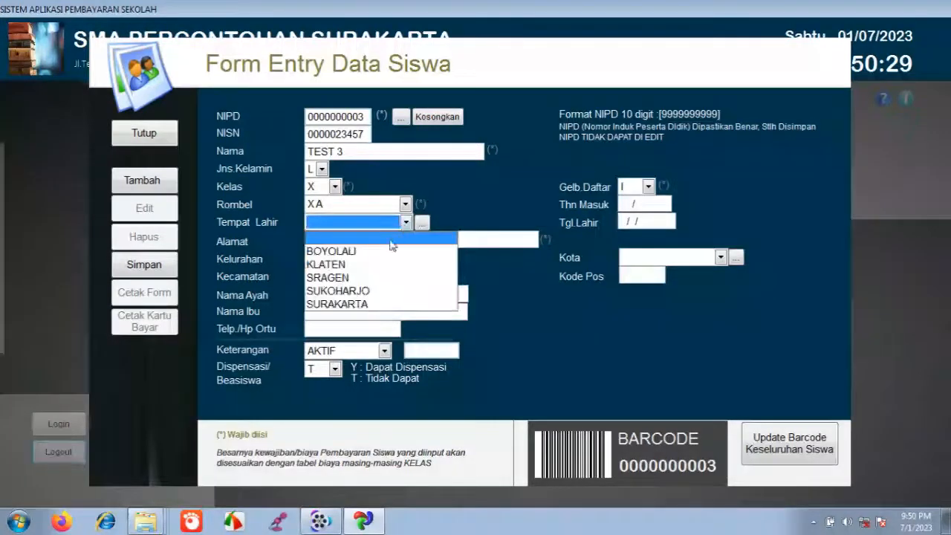
{"action": "left_click", "coordinate": [360, 293]}
{"action": "left_click", "coordinate": [393, 260]}
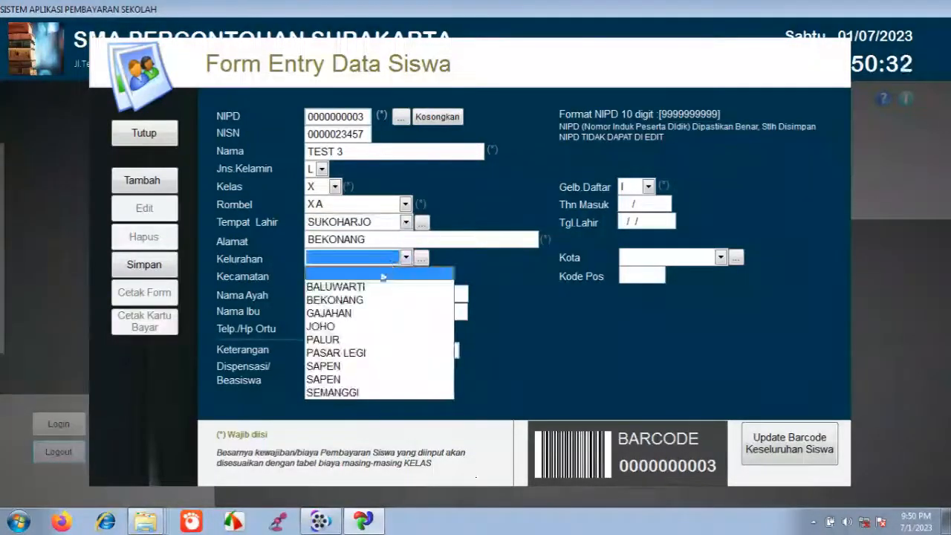
{"action": "left_click", "coordinate": [356, 304]}
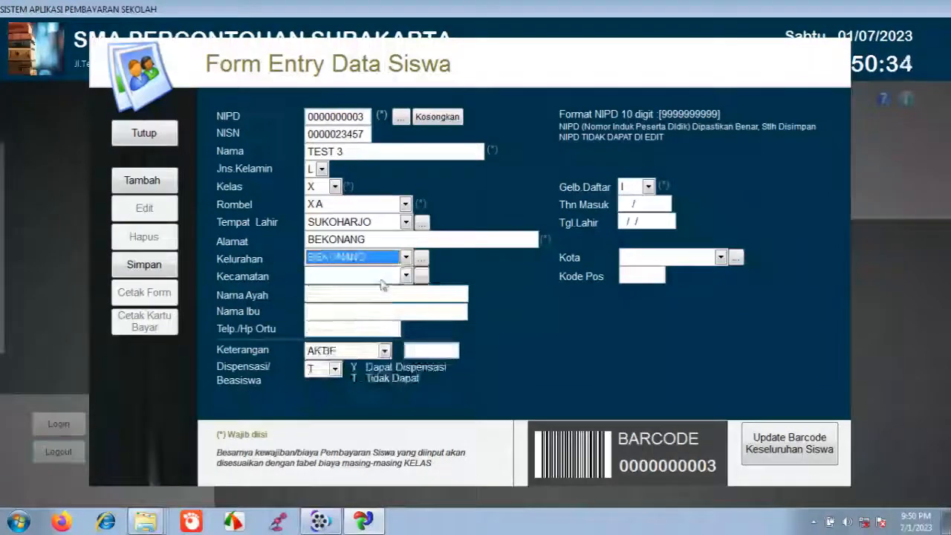
{"action": "left_click", "coordinate": [393, 275]}
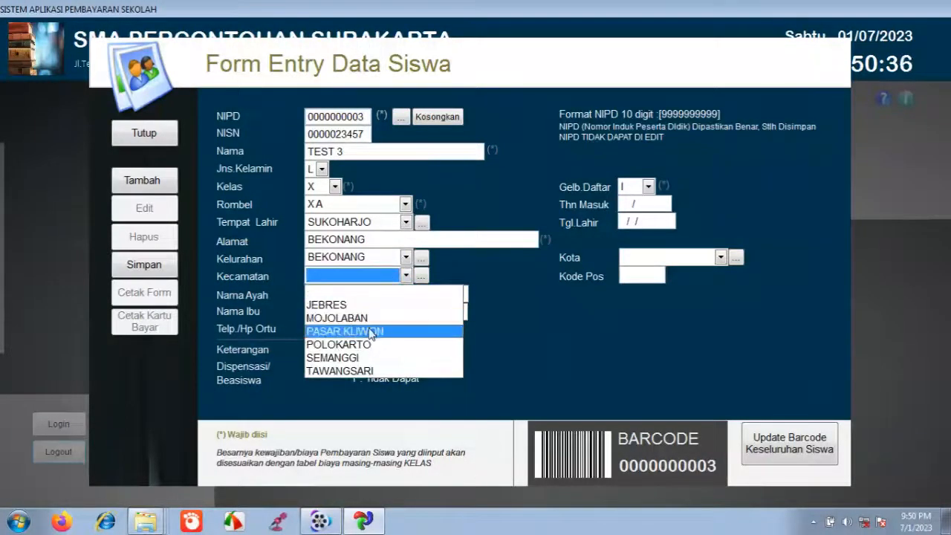
{"action": "left_click", "coordinate": [346, 318]}
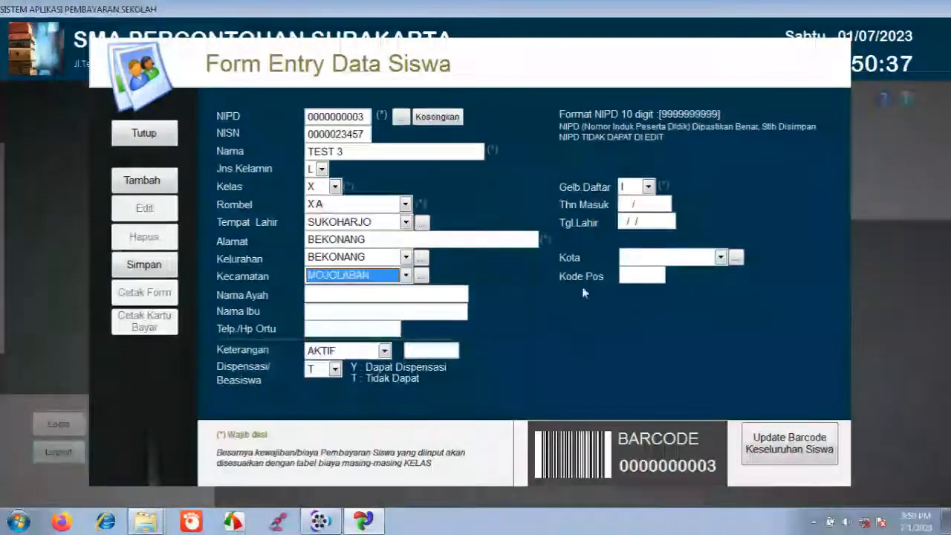
{"action": "left_click", "coordinate": [680, 258]}
{"action": "left_click", "coordinate": [658, 327]}
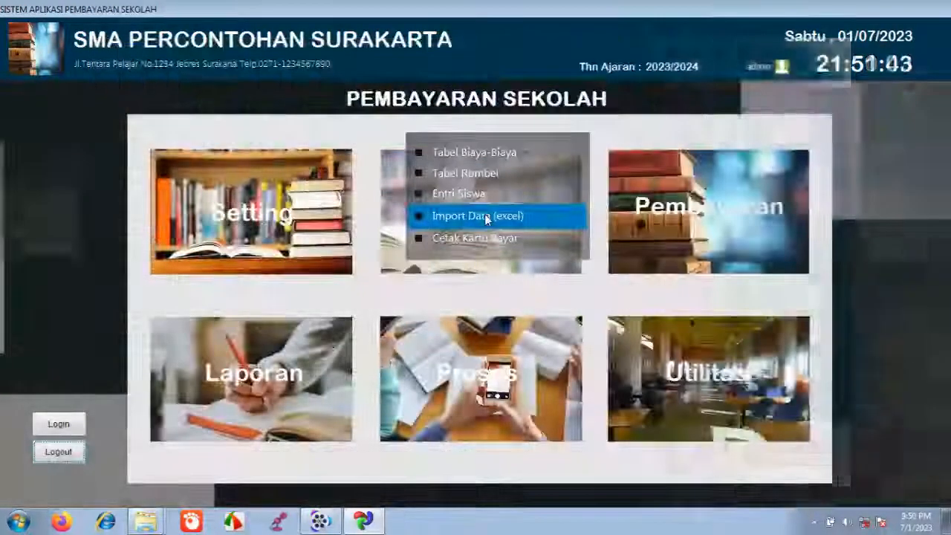
{"action": "left_click", "coordinate": [484, 214]}
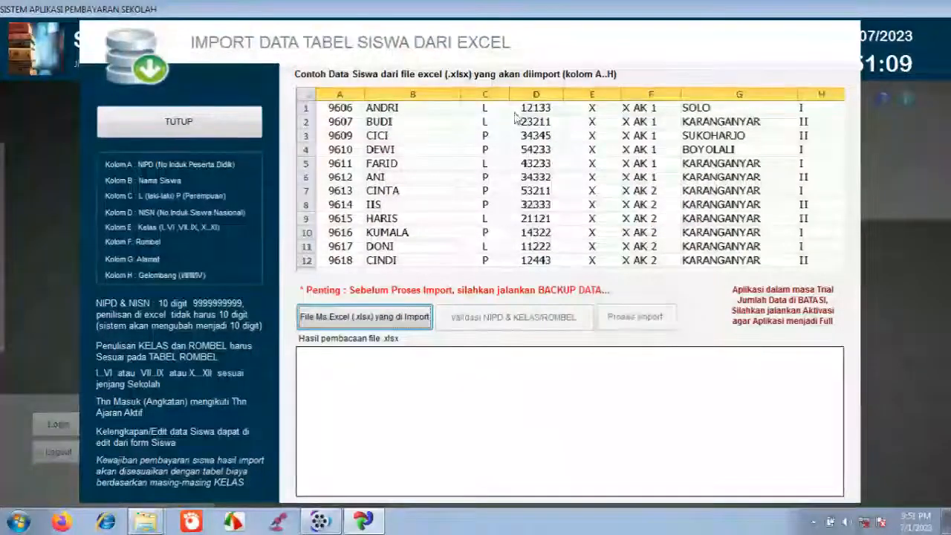
{"action": "left_click", "coordinate": [220, 122]}
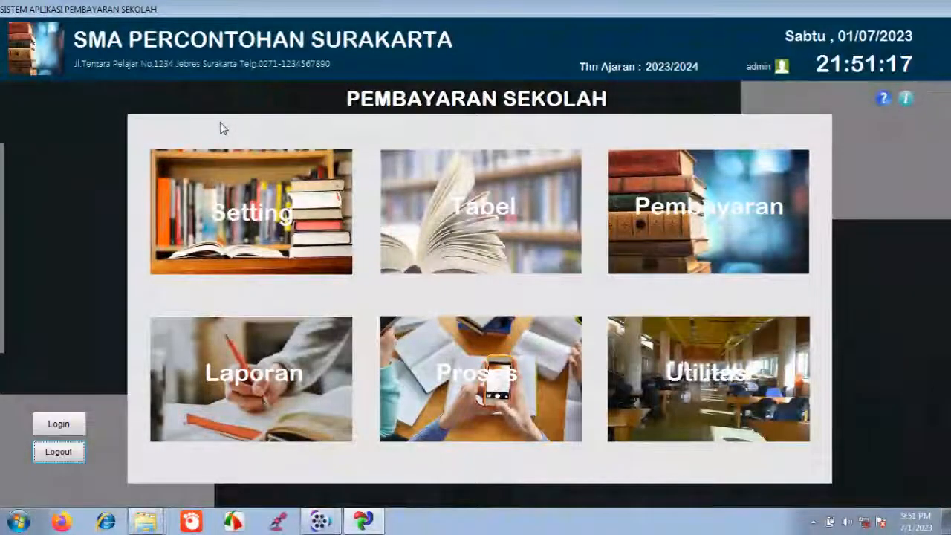
Run Update Kwjb Byr THN Ajaran to activate 2023/2024 dues, then close it
{"action": "mouse_move", "coordinate": [483, 353]}
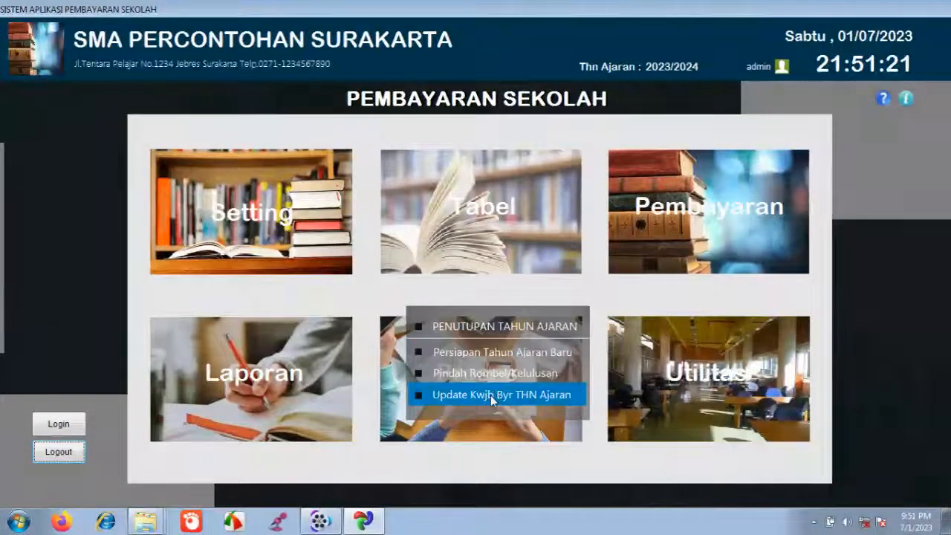
{"action": "left_click", "coordinate": [490, 396]}
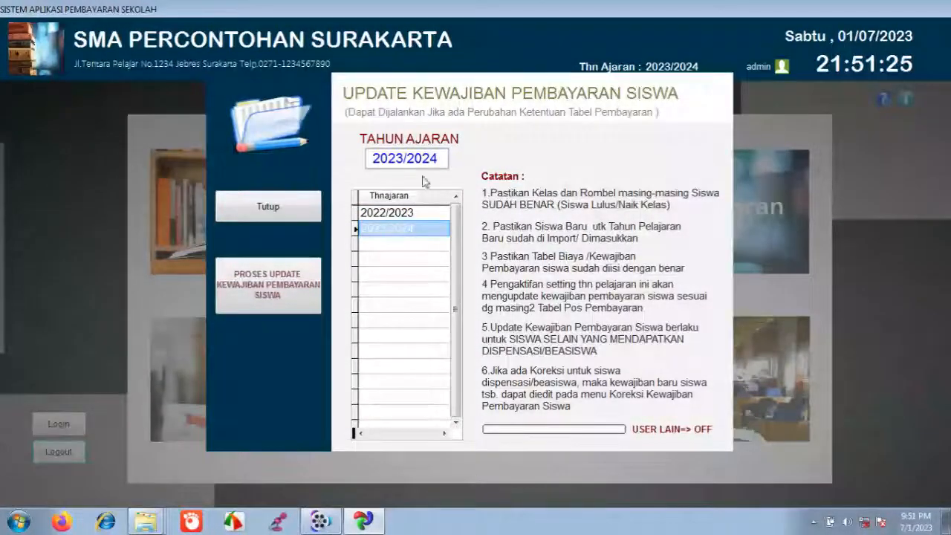
{"action": "left_click", "coordinate": [290, 294]}
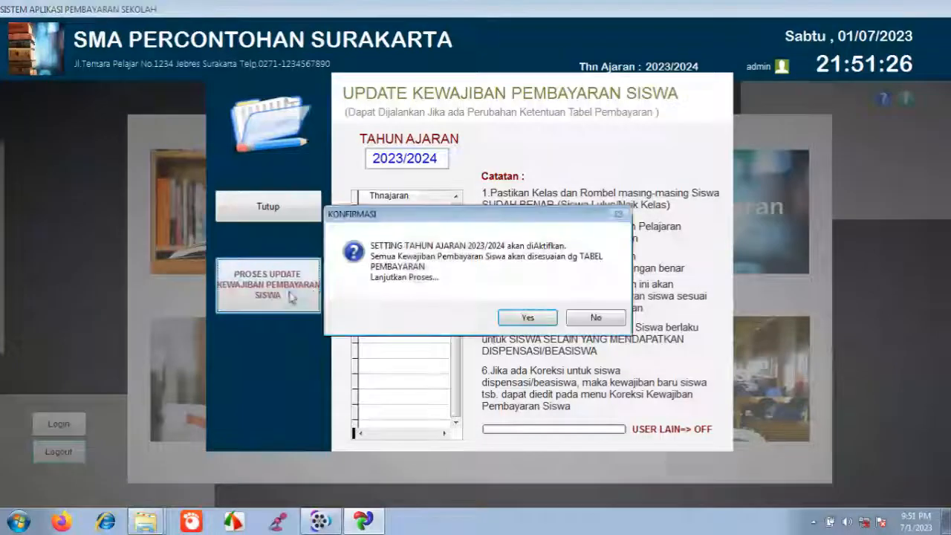
{"action": "left_click", "coordinate": [527, 318]}
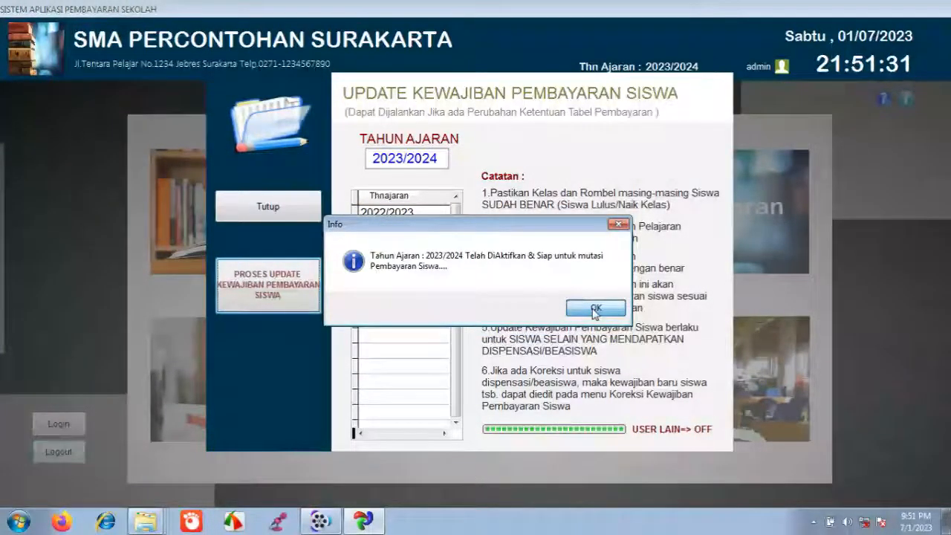
{"action": "left_click", "coordinate": [595, 309]}
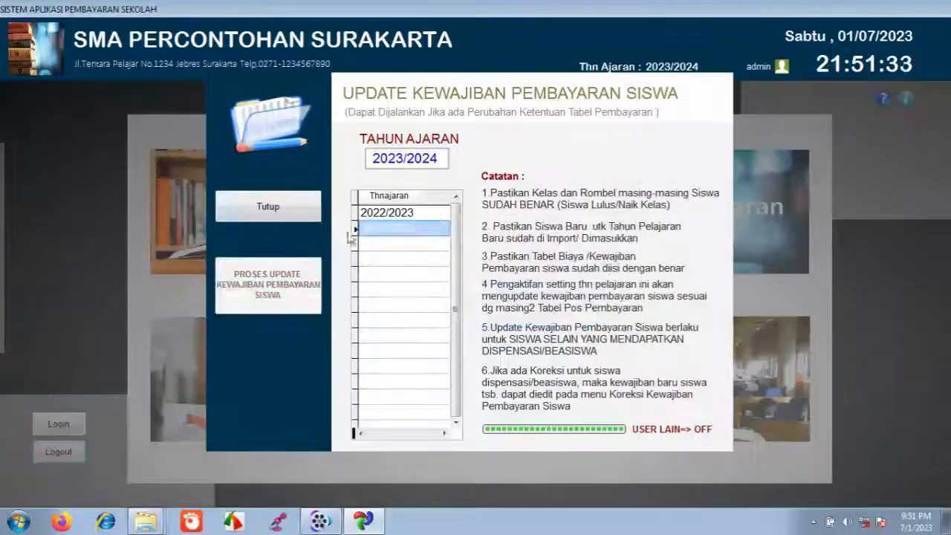
{"action": "left_click", "coordinate": [308, 217]}
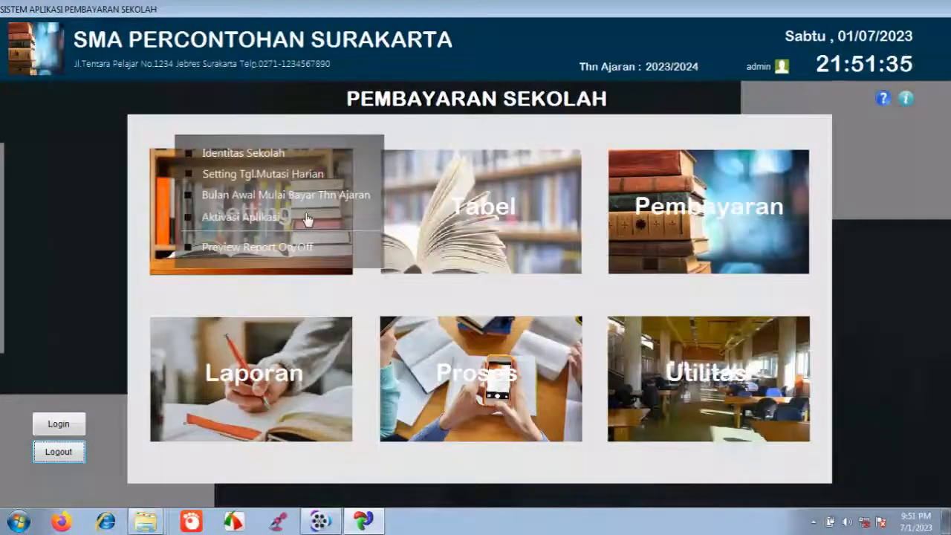
{"action": "mouse_move", "coordinate": [715, 187]}
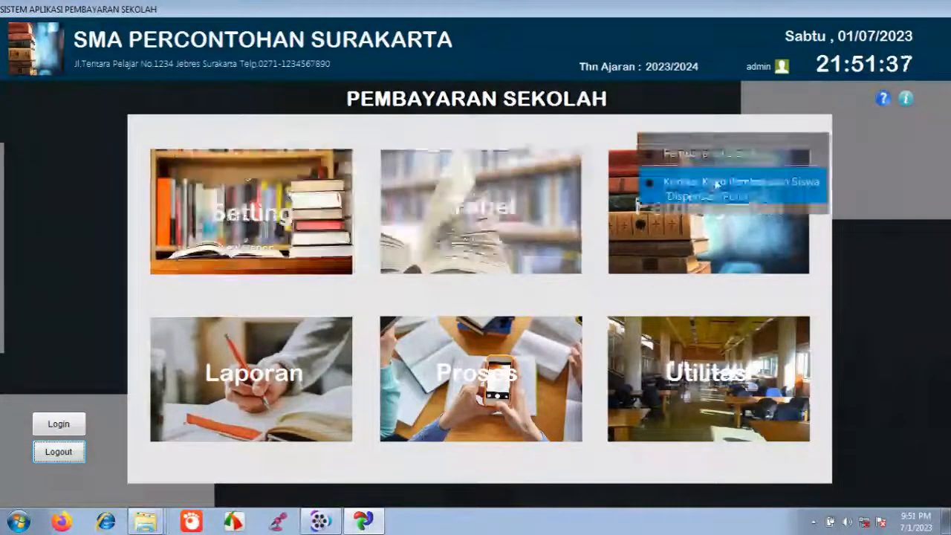
{"action": "left_click", "coordinate": [718, 195]}
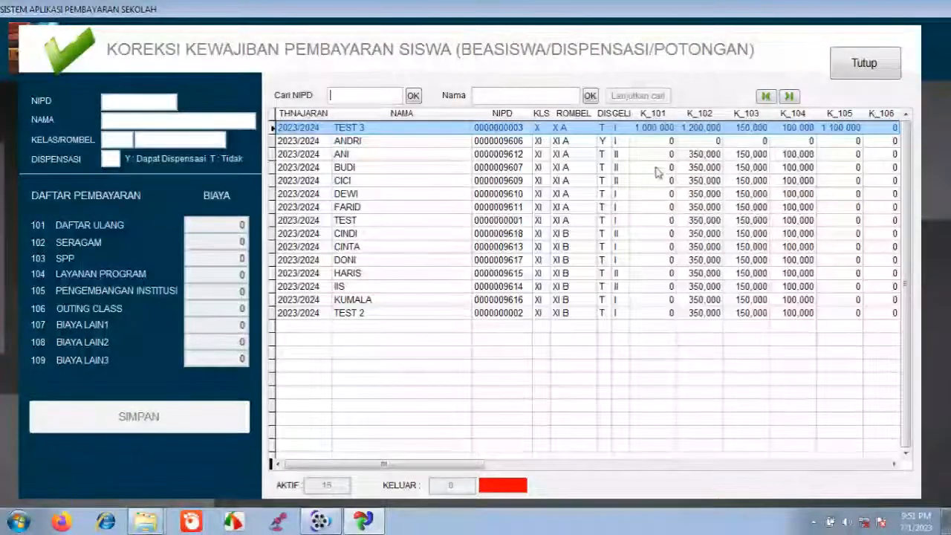
{"action": "left_click", "coordinate": [658, 141]}
{"action": "left_click", "coordinate": [658, 131]}
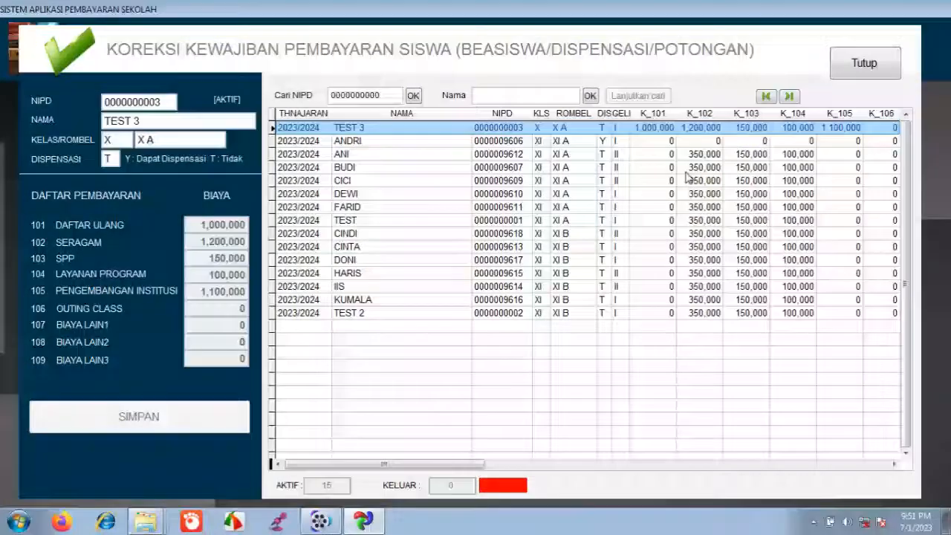
{"action": "left_click", "coordinate": [686, 172]}
{"action": "left_click", "coordinate": [715, 195]}
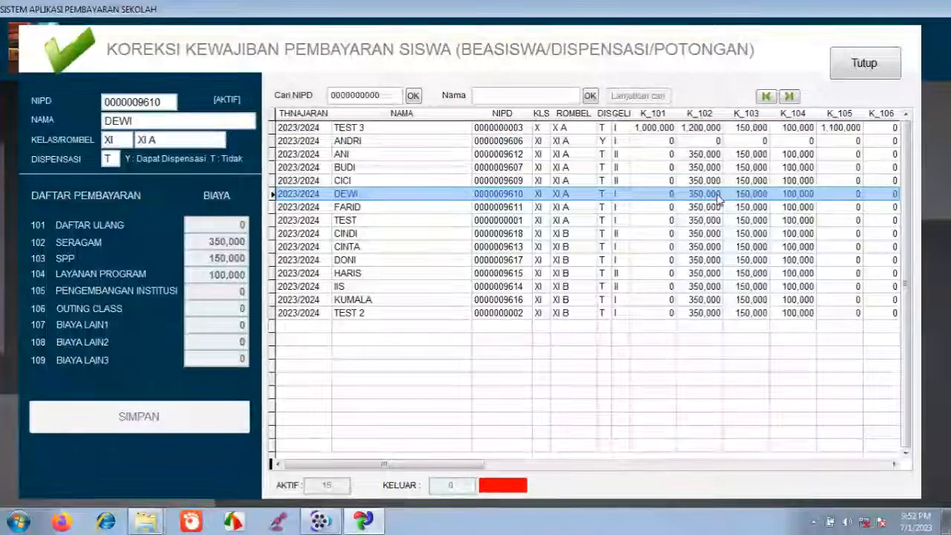
{"action": "left_click", "coordinate": [717, 234]}
{"action": "left_click", "coordinate": [711, 260]}
{"action": "left_click", "coordinate": [713, 273]}
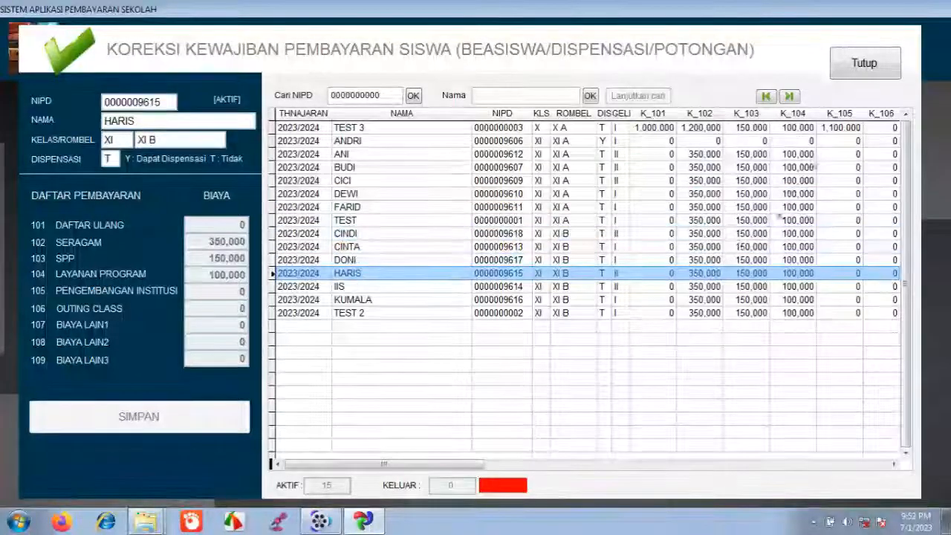
{"action": "left_click", "coordinate": [855, 71]}
{"action": "left_click", "coordinate": [749, 162]}
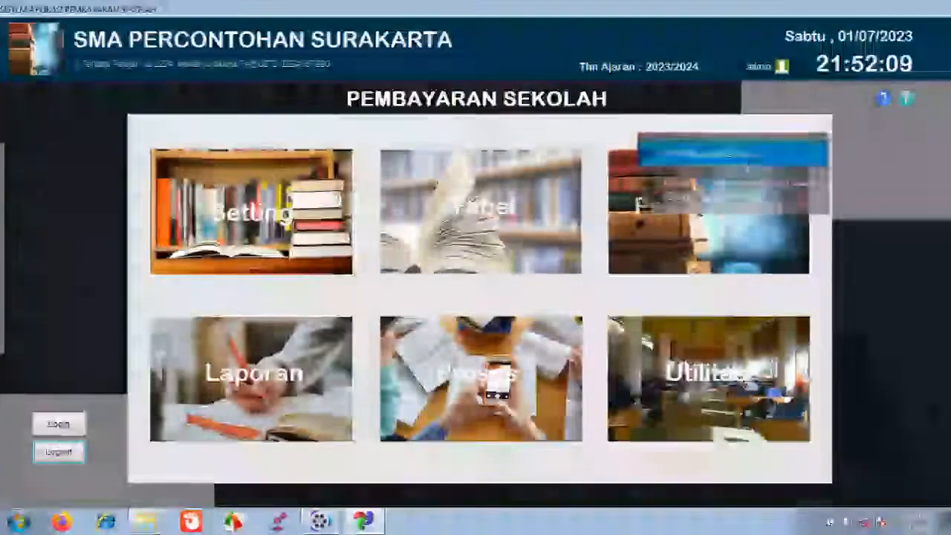
Load student TEST 3 into the Pembayaran Siswa form via the NIPD lookup
{"action": "left_click", "coordinate": [731, 158]}
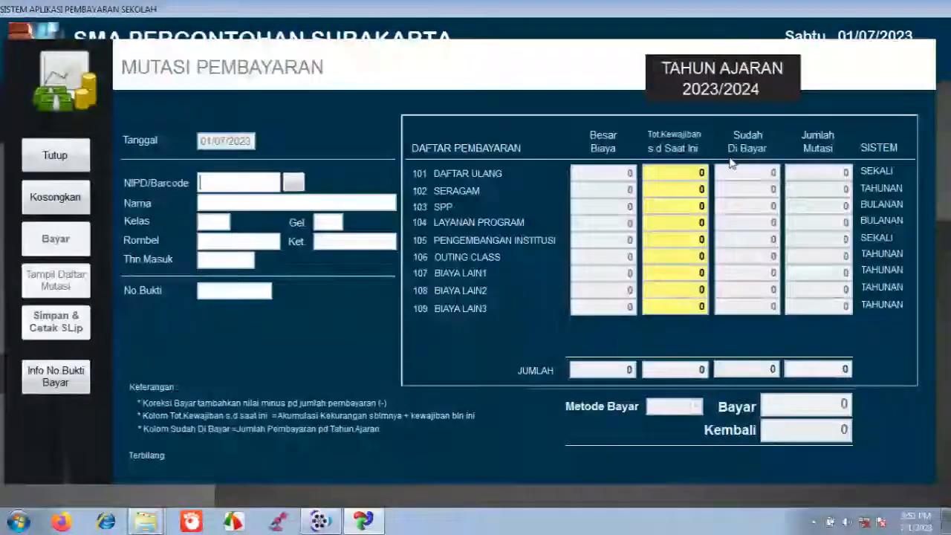
{"action": "left_click", "coordinate": [293, 183]}
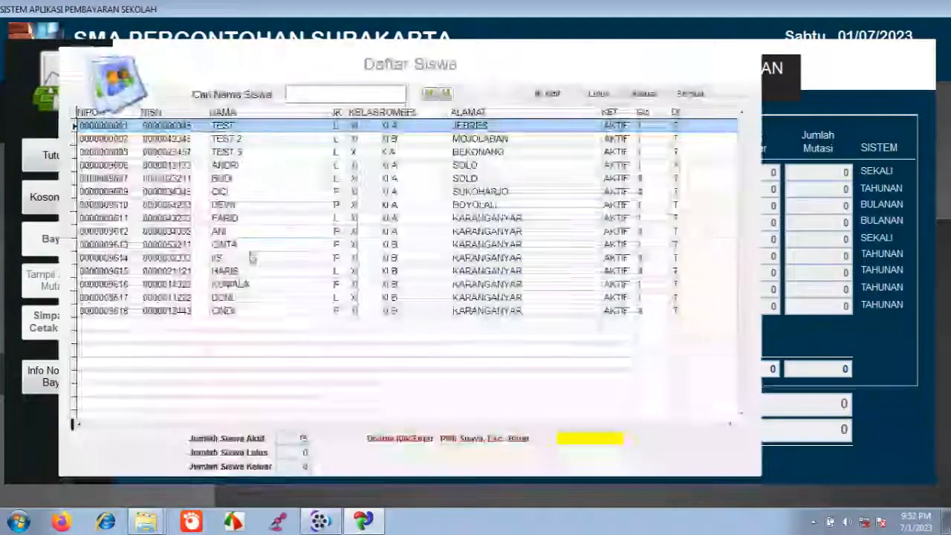
{"action": "left_click", "coordinate": [232, 154]}
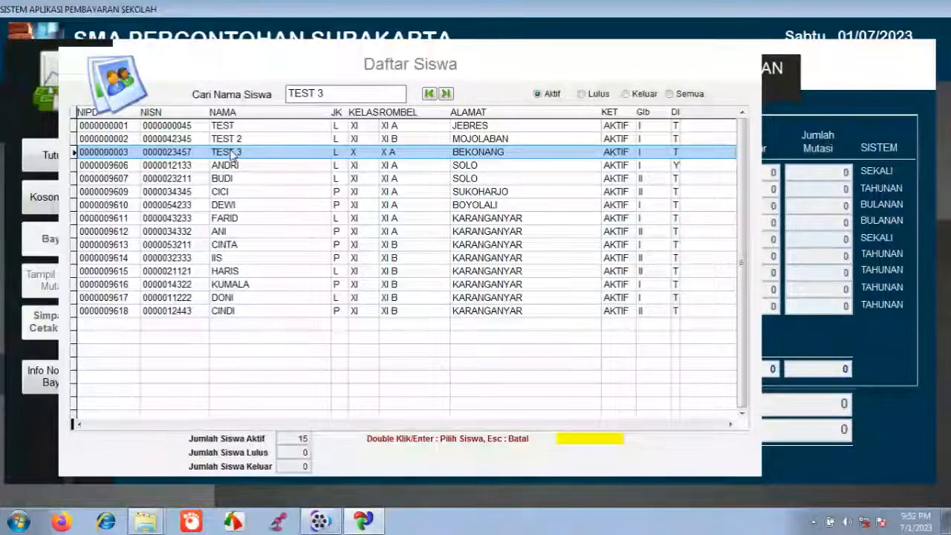
{"action": "double_click", "coordinate": [233, 153]}
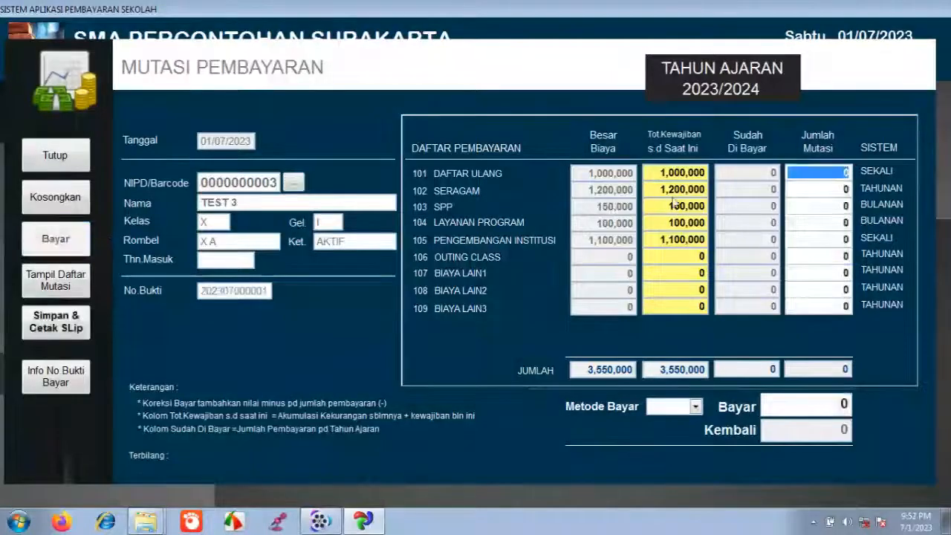
Enter amounts 1,000,000, 1,200,000, 150,000, 100,000 and 1,100,000 for the five fees
{"action": "type", "text": "1,000,000"}
{"action": "key", "text": "Return"}
{"action": "type", "text": "1,200,"}
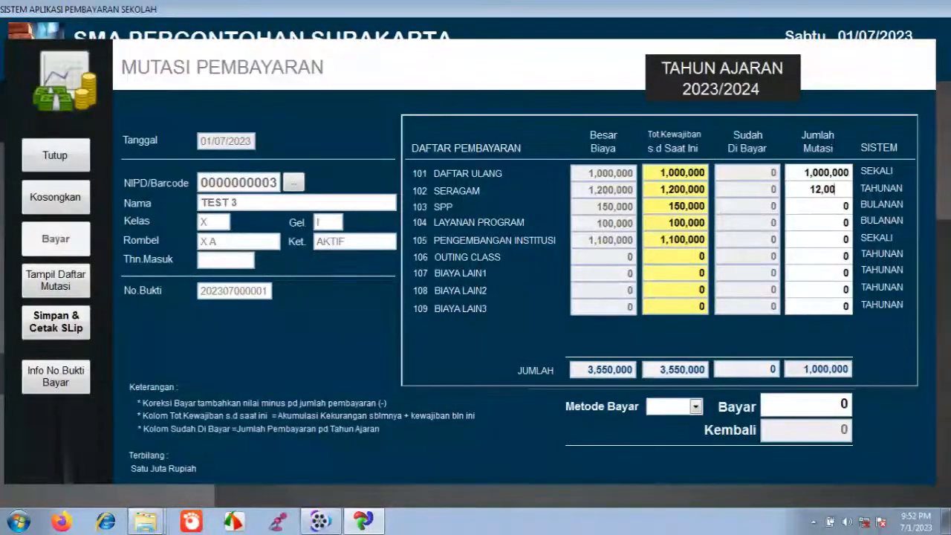
{"action": "type", "text": "000"}
{"action": "key", "text": "Return"}
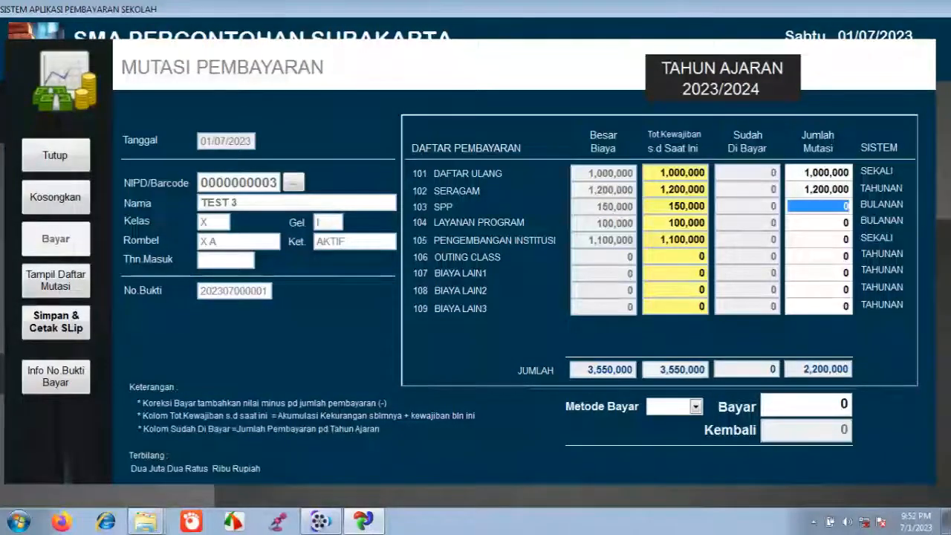
{"action": "type", "text": "150,000"}
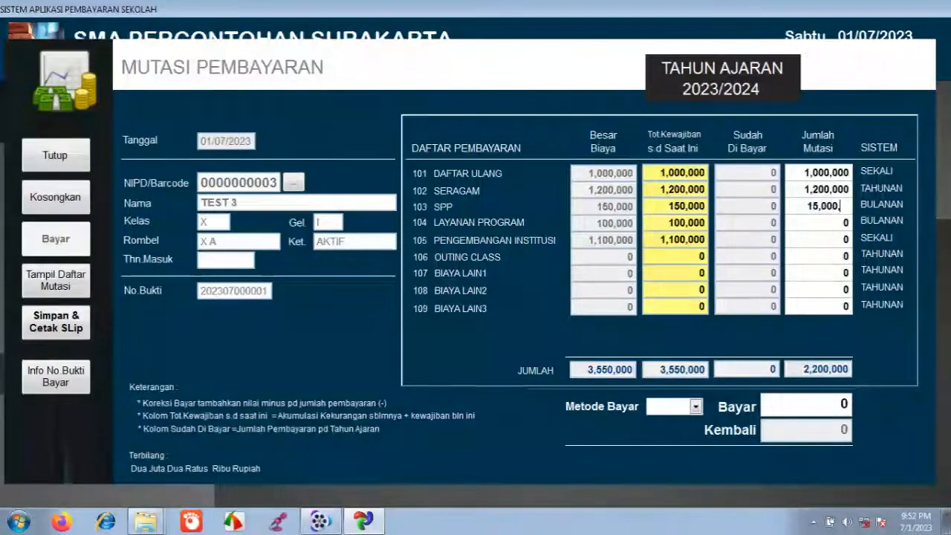
{"action": "key", "text": "Return"}
{"action": "type", "text": "100,000"}
{"action": "key", "text": "Return"}
{"action": "type", "text": "1,100,000"}
{"action": "key", "text": "Return"}
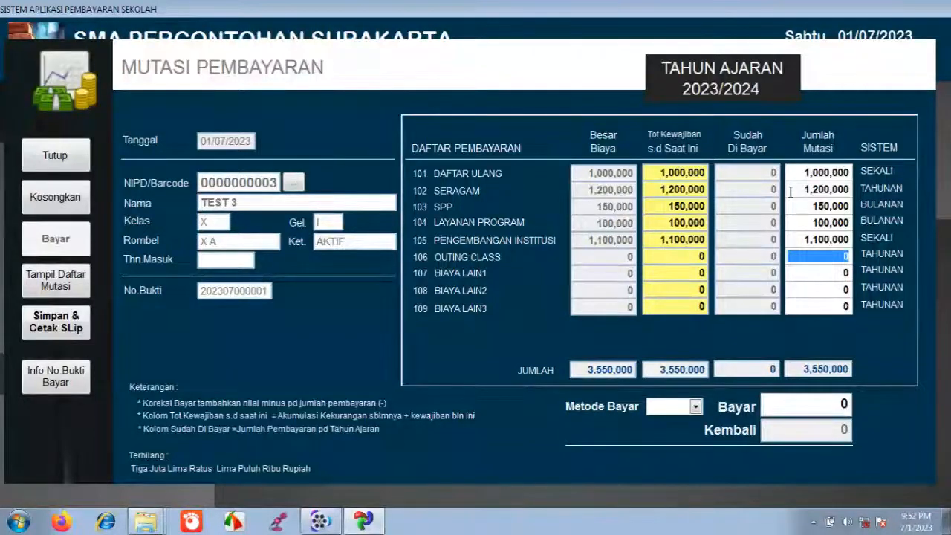
Set payment method TUNAI, enter the amount paid, and submit with Simpan & Cetak Slip
{"action": "left_click", "coordinate": [695, 406]}
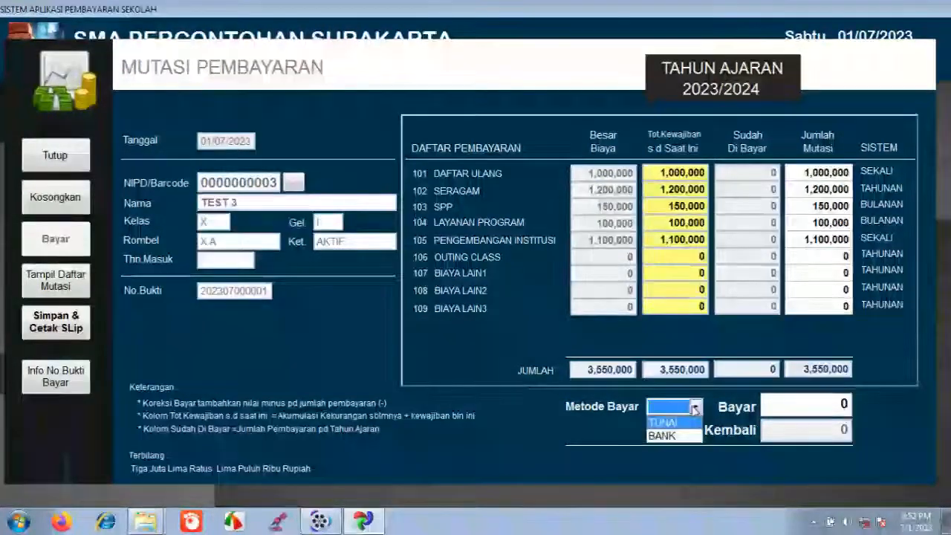
{"action": "left_click", "coordinate": [663, 422]}
{"action": "left_click", "coordinate": [791, 406]}
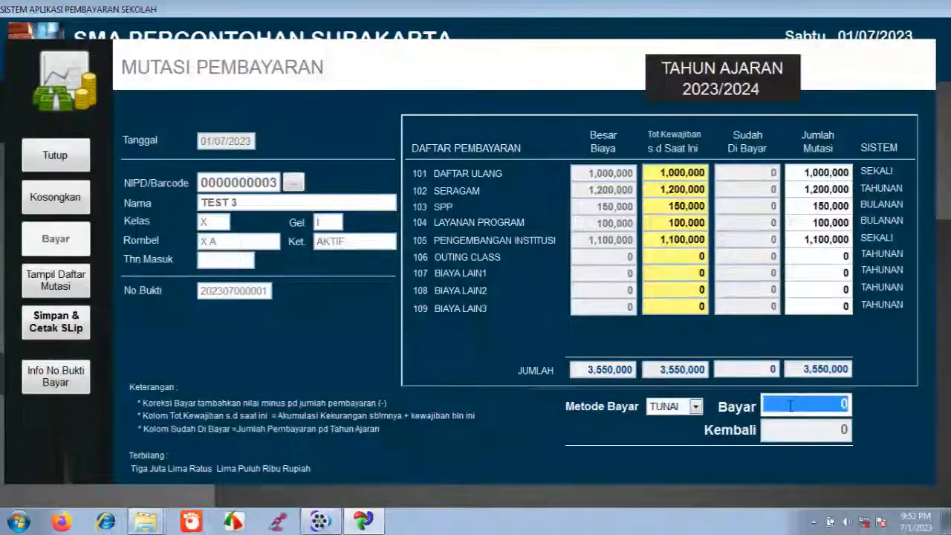
{"action": "type", "text": "340,000,0"}
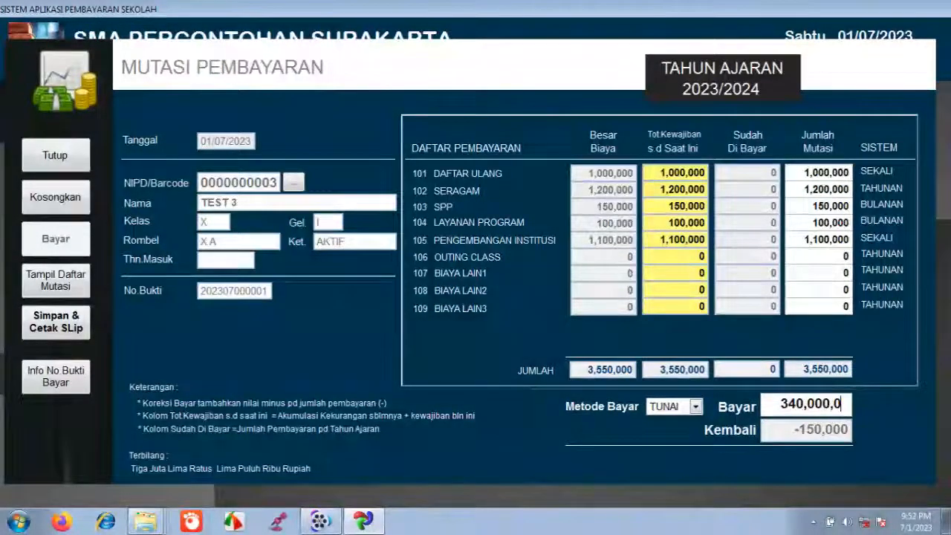
{"action": "left_click", "coordinate": [63, 326]}
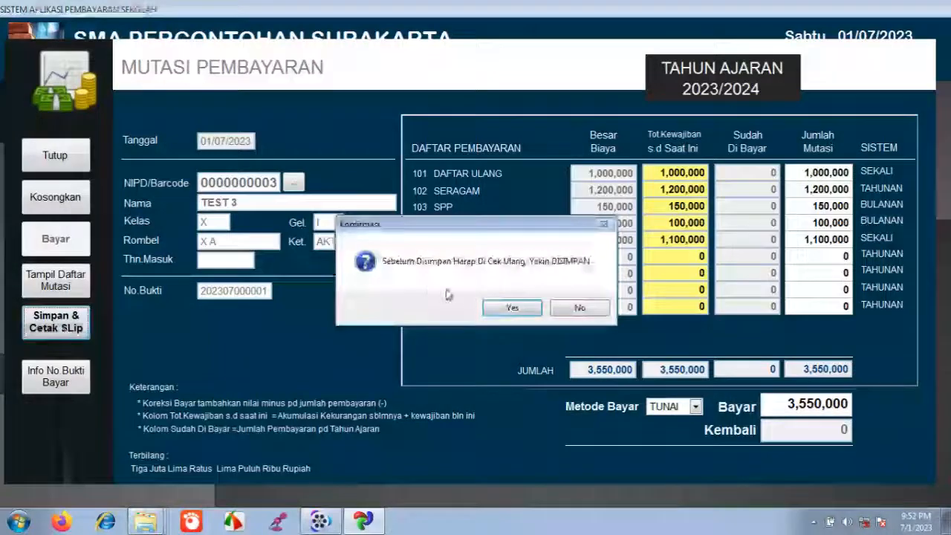
{"action": "left_click", "coordinate": [513, 308]}
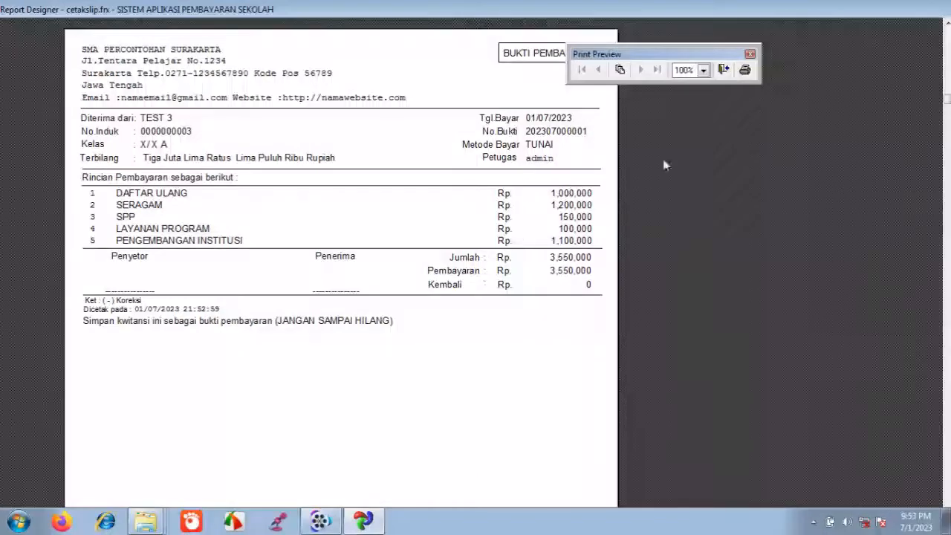
{"action": "left_click", "coordinate": [724, 72]}
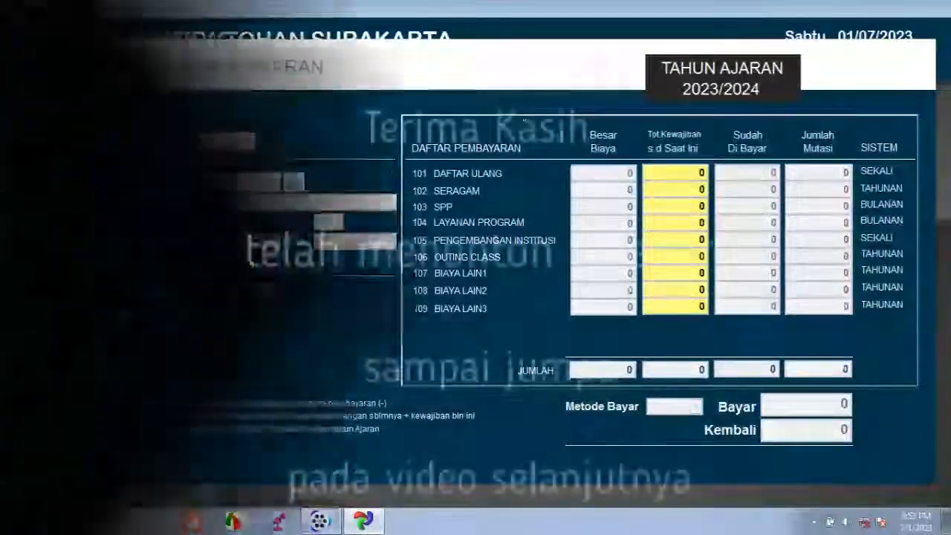